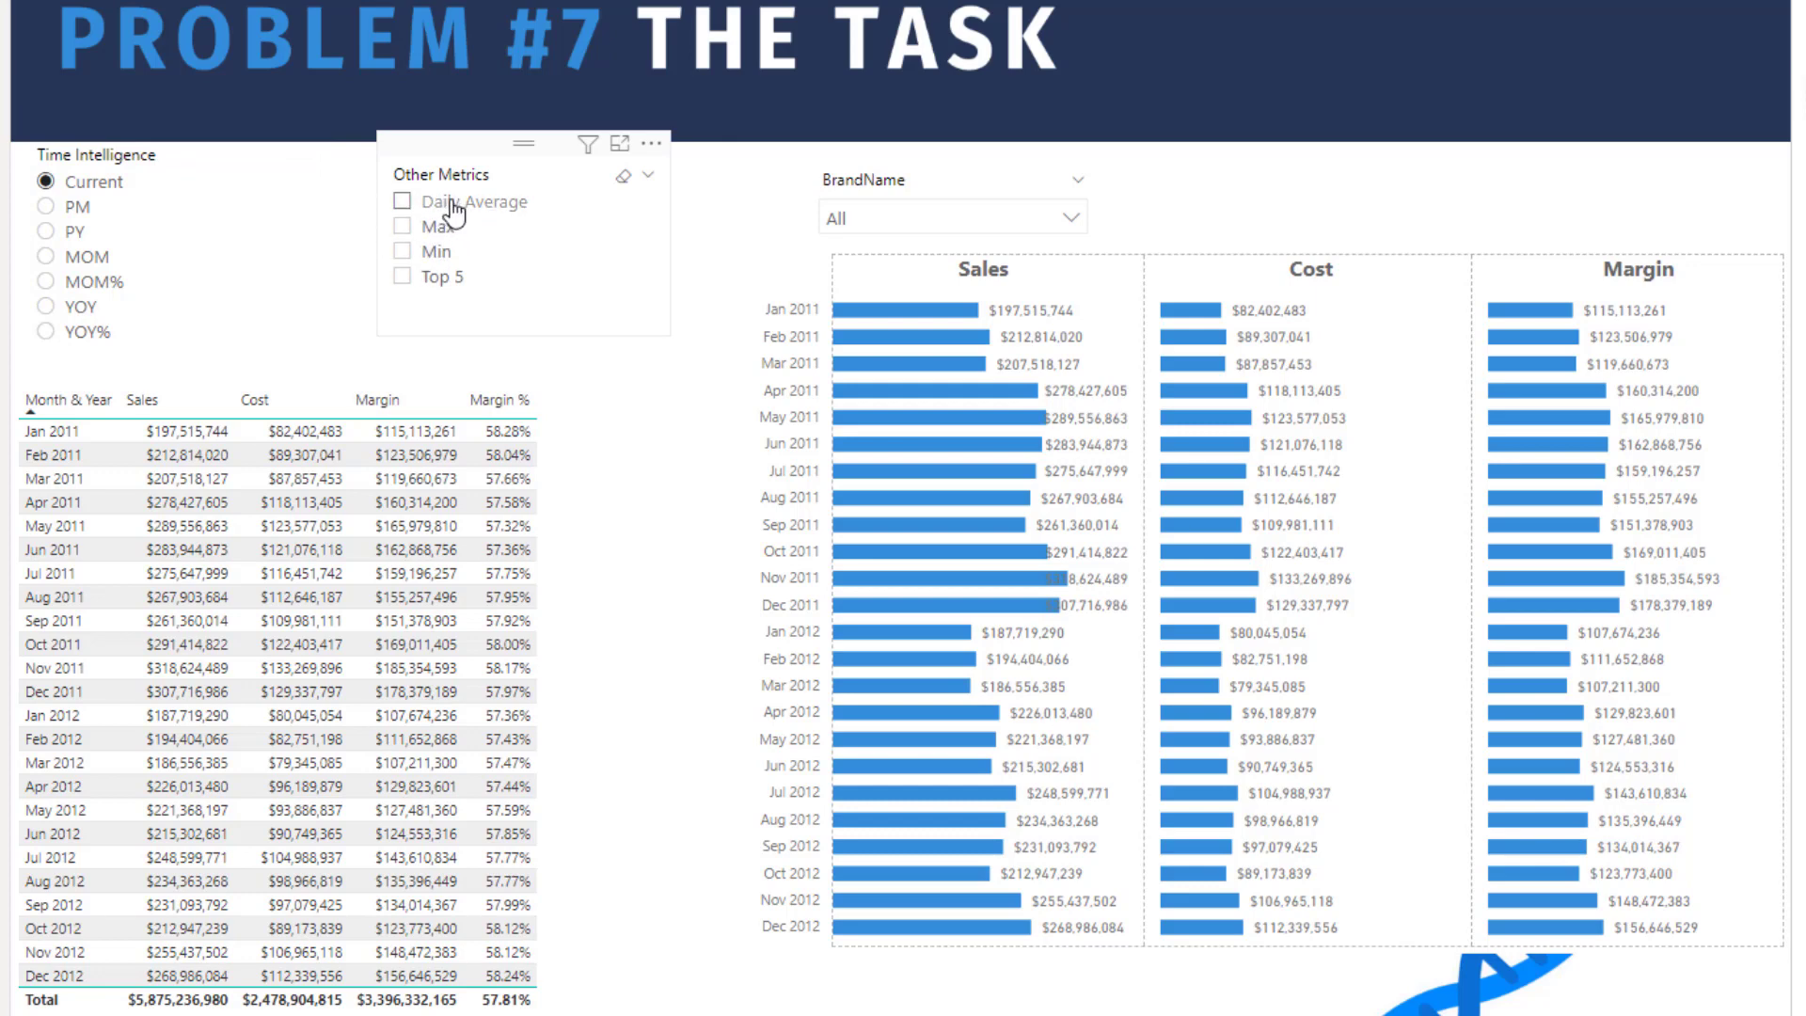
click(1203, 261)
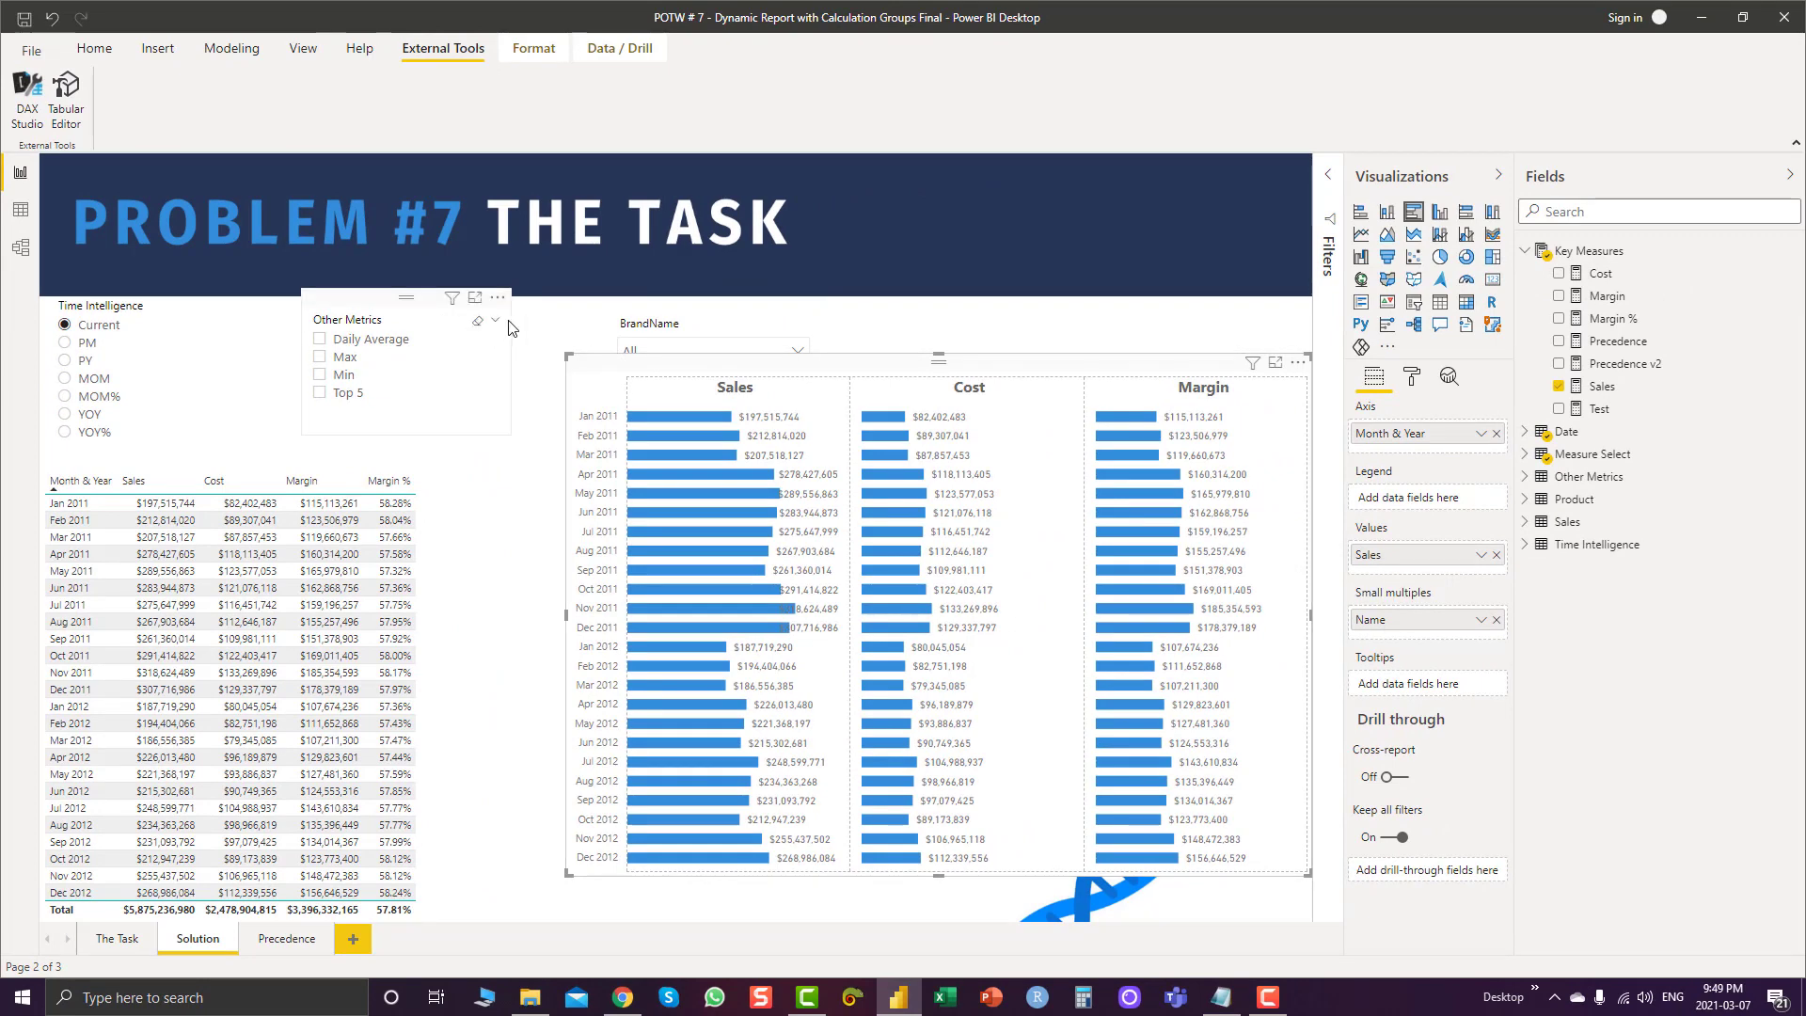
click(522, 320)
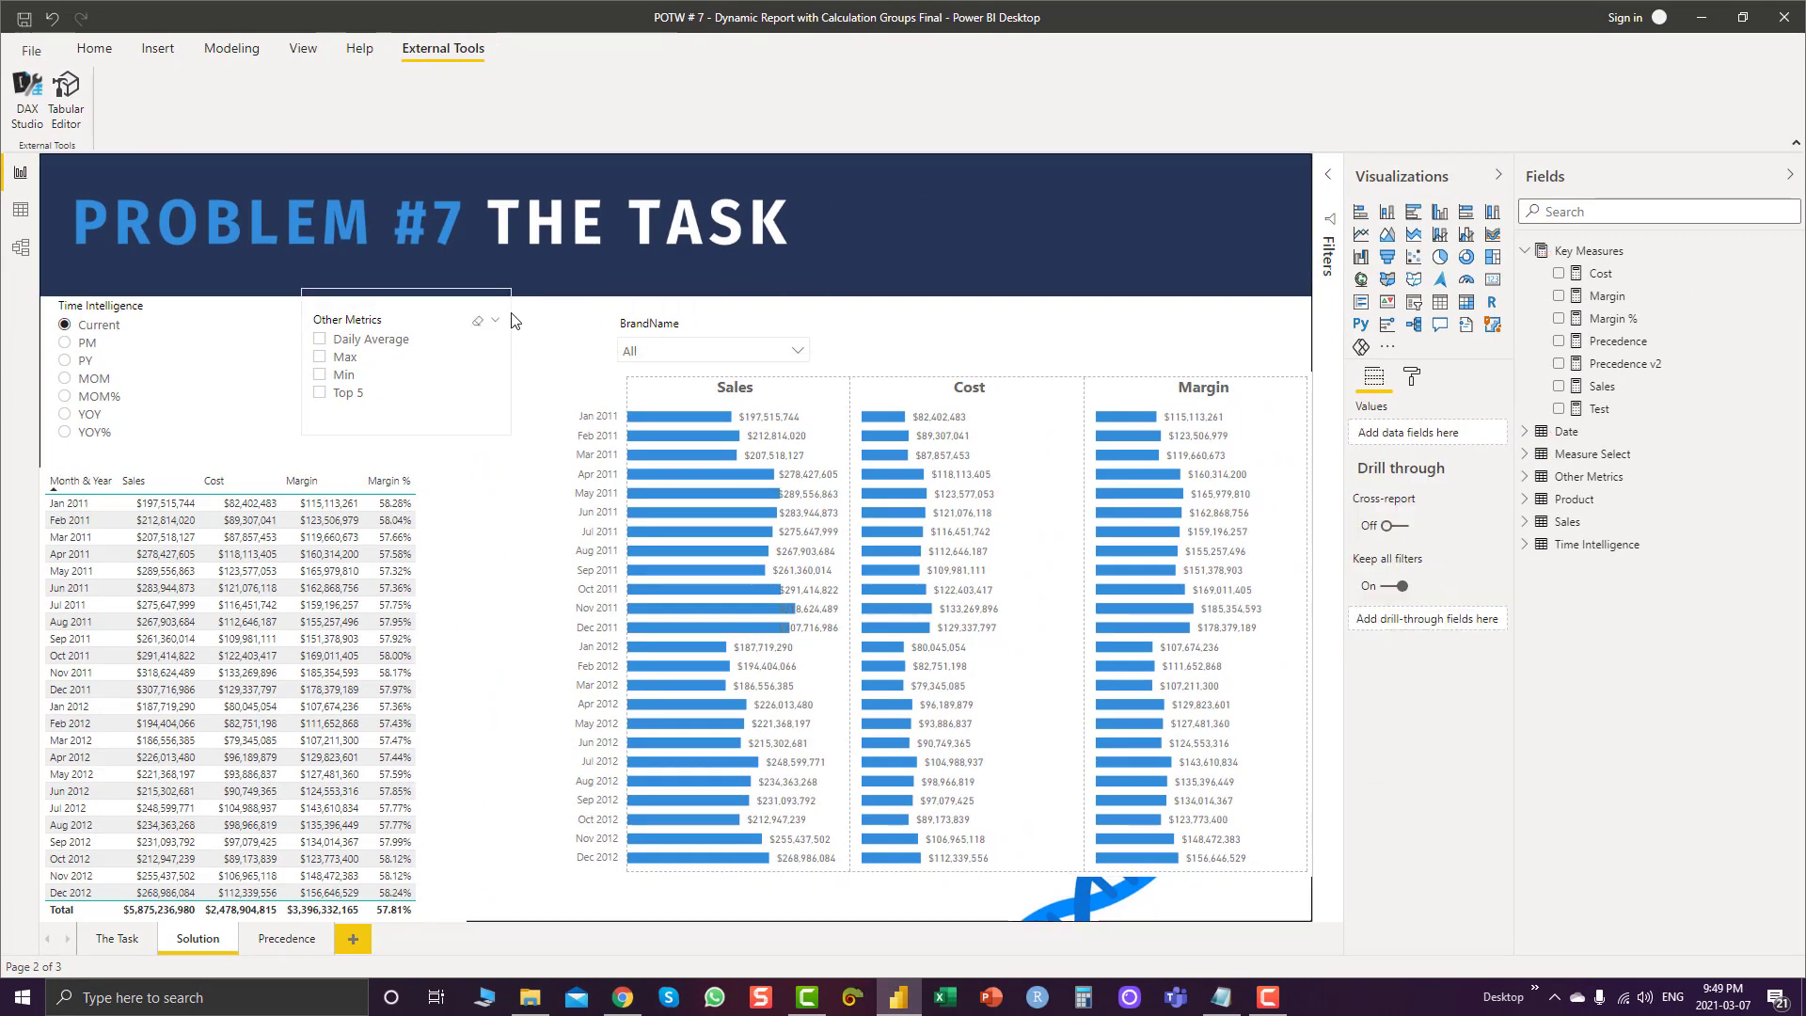
Open the model in Tabular Editor and show the expression of the Current calculation item in the Time Intelligence table
click(211, 318)
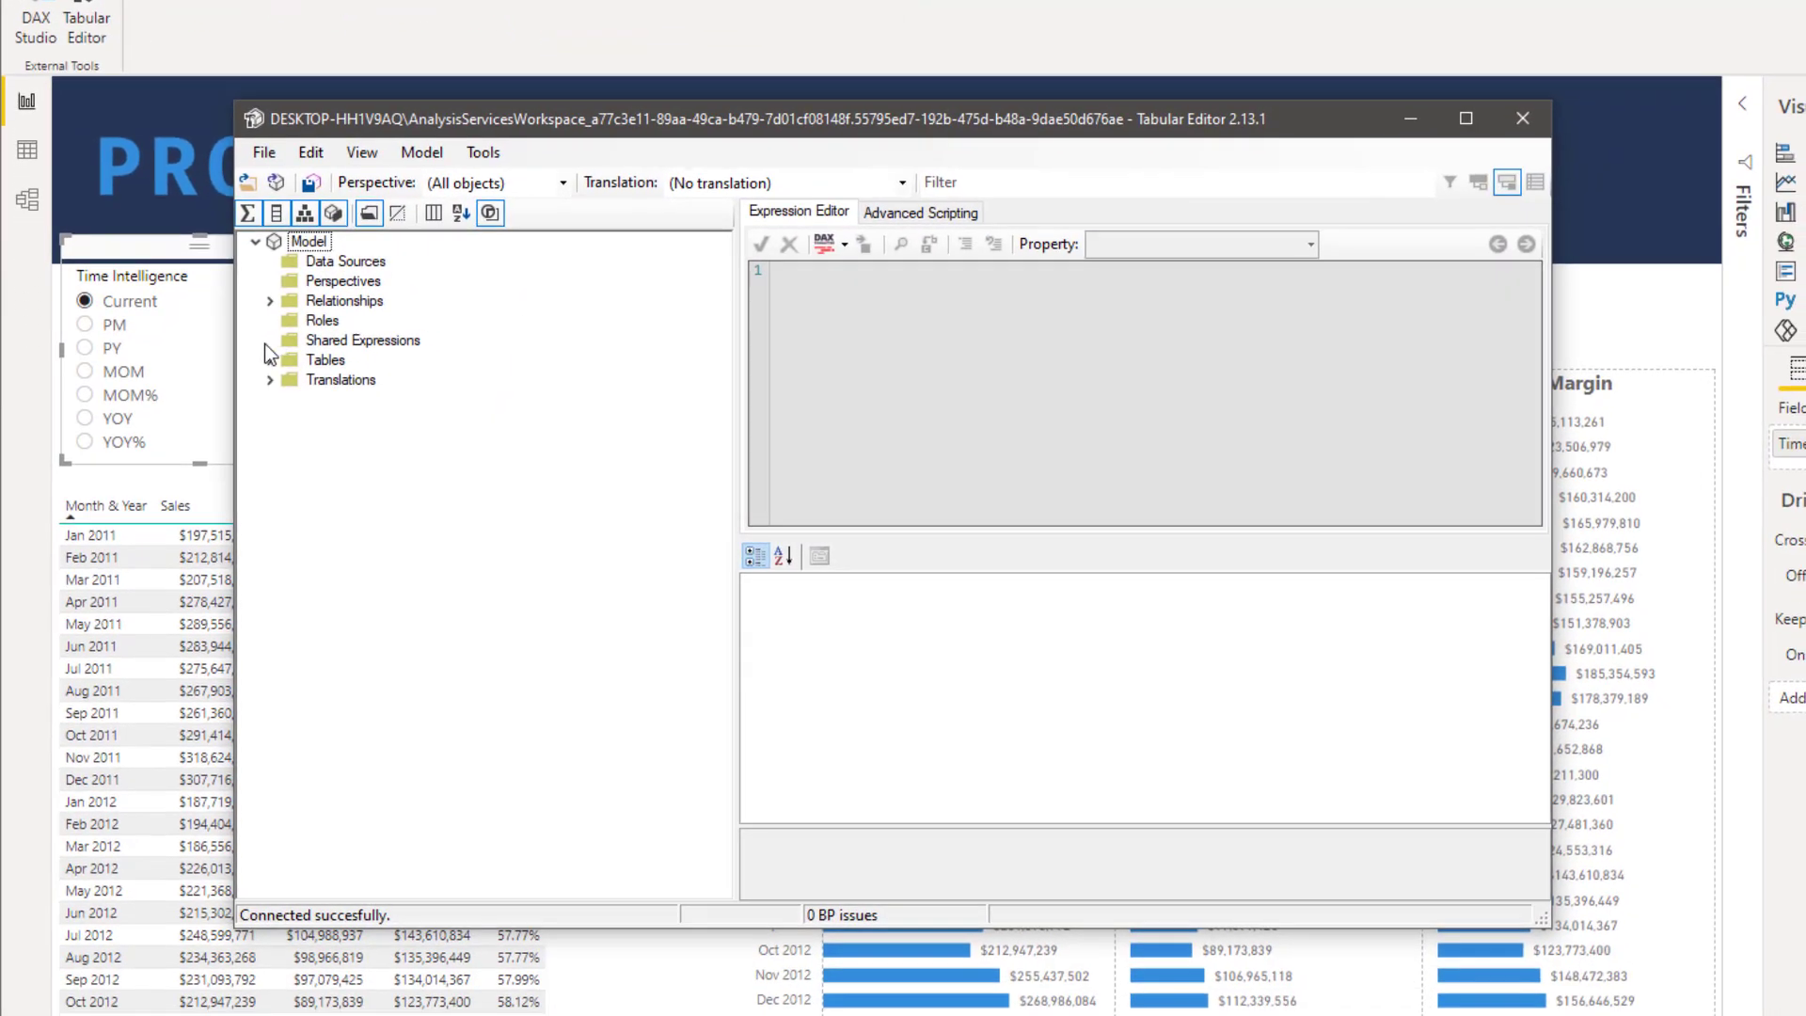
click(271, 361)
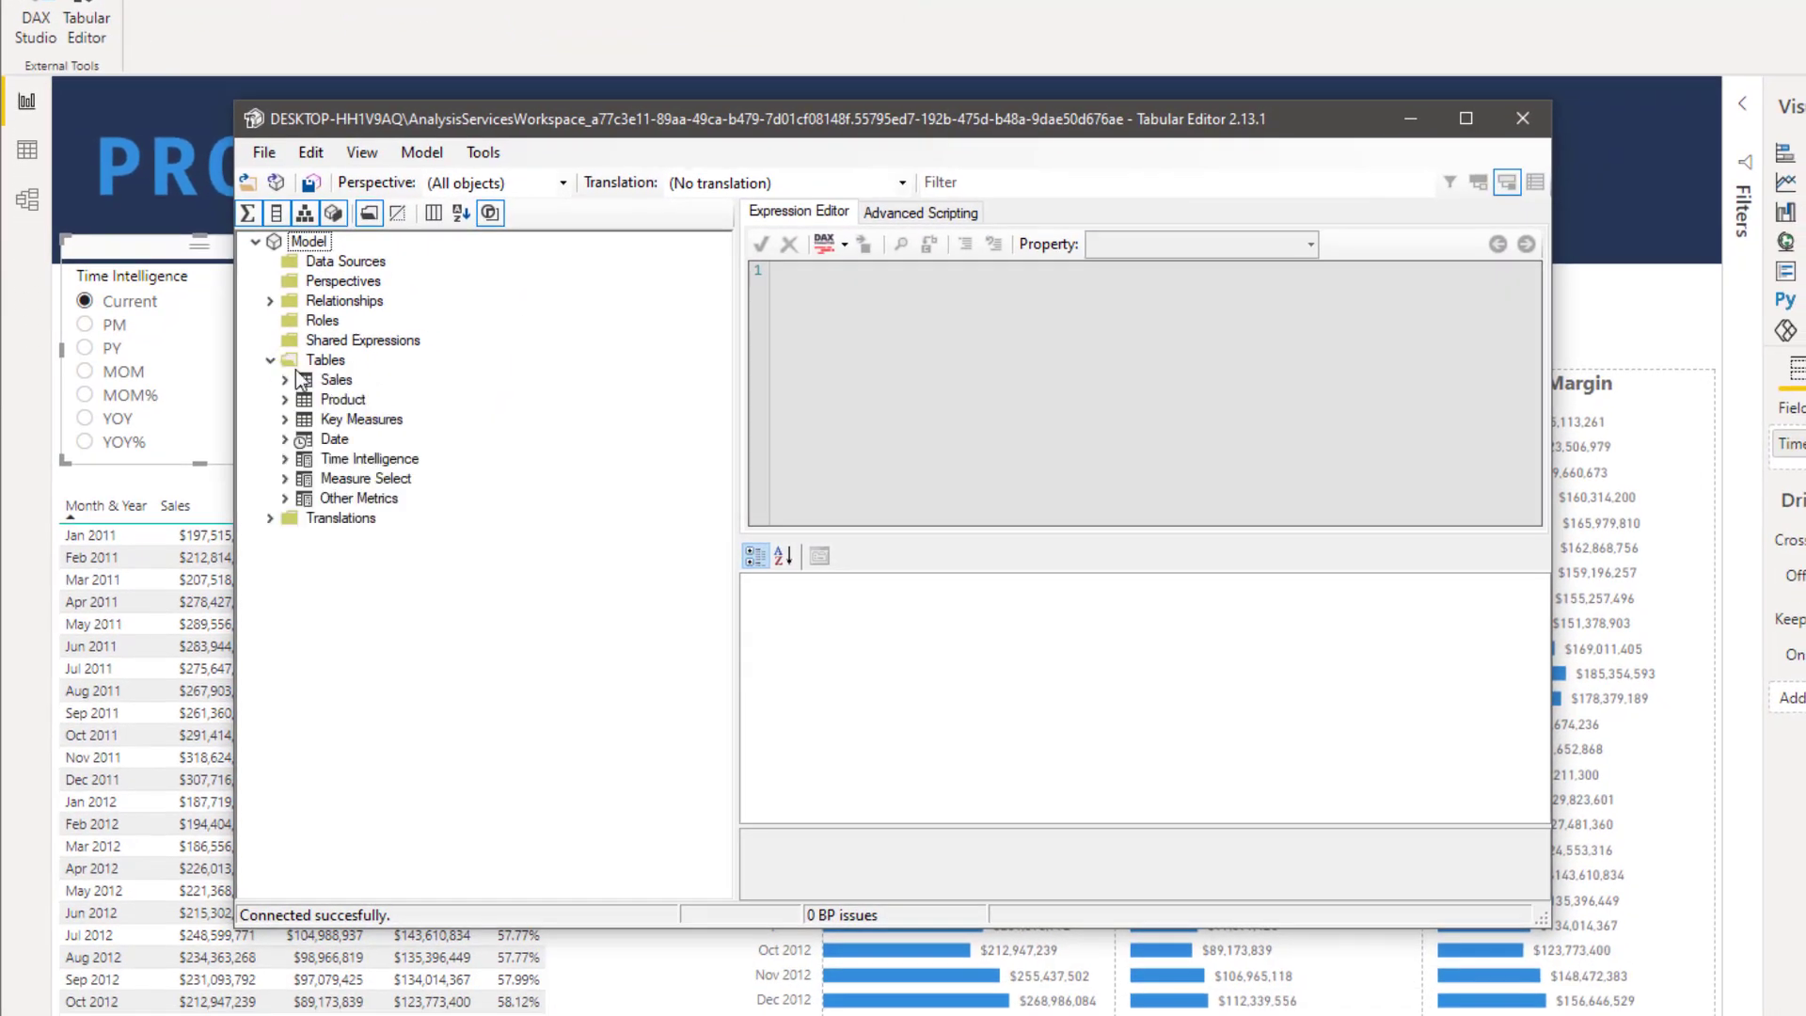
click(285, 460)
click(366, 501)
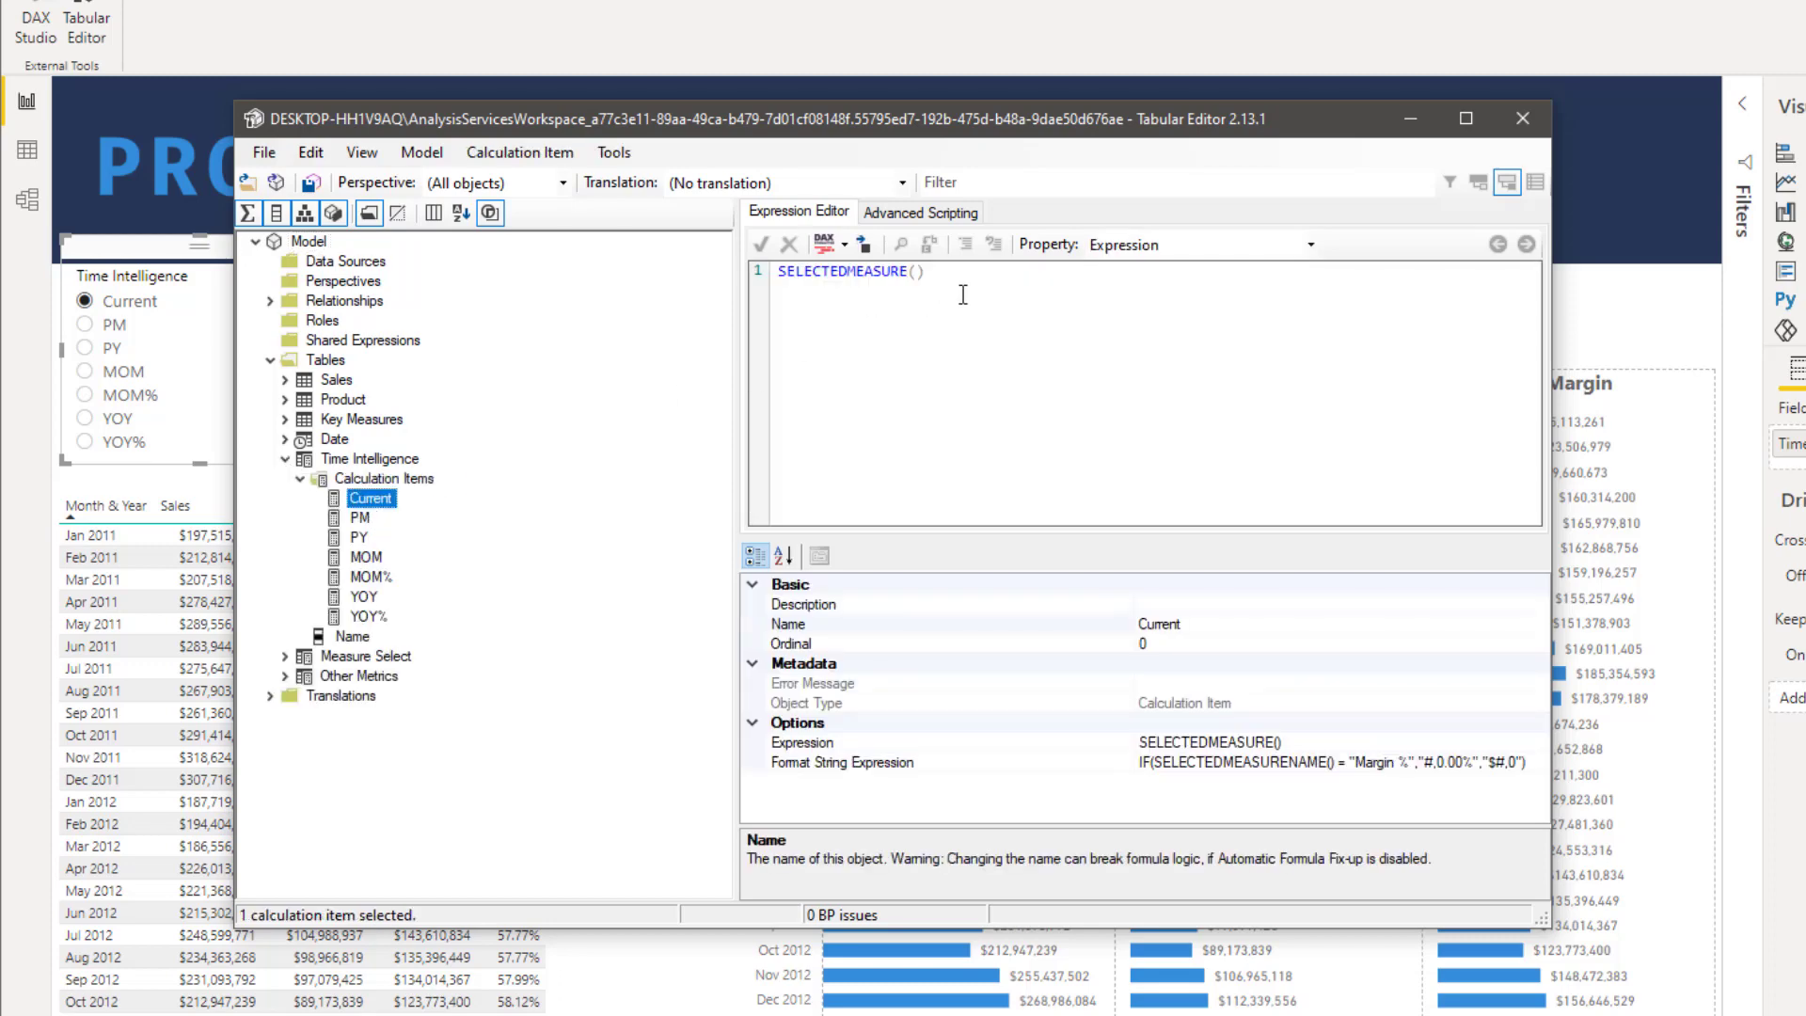
drag(936, 273, 772, 272)
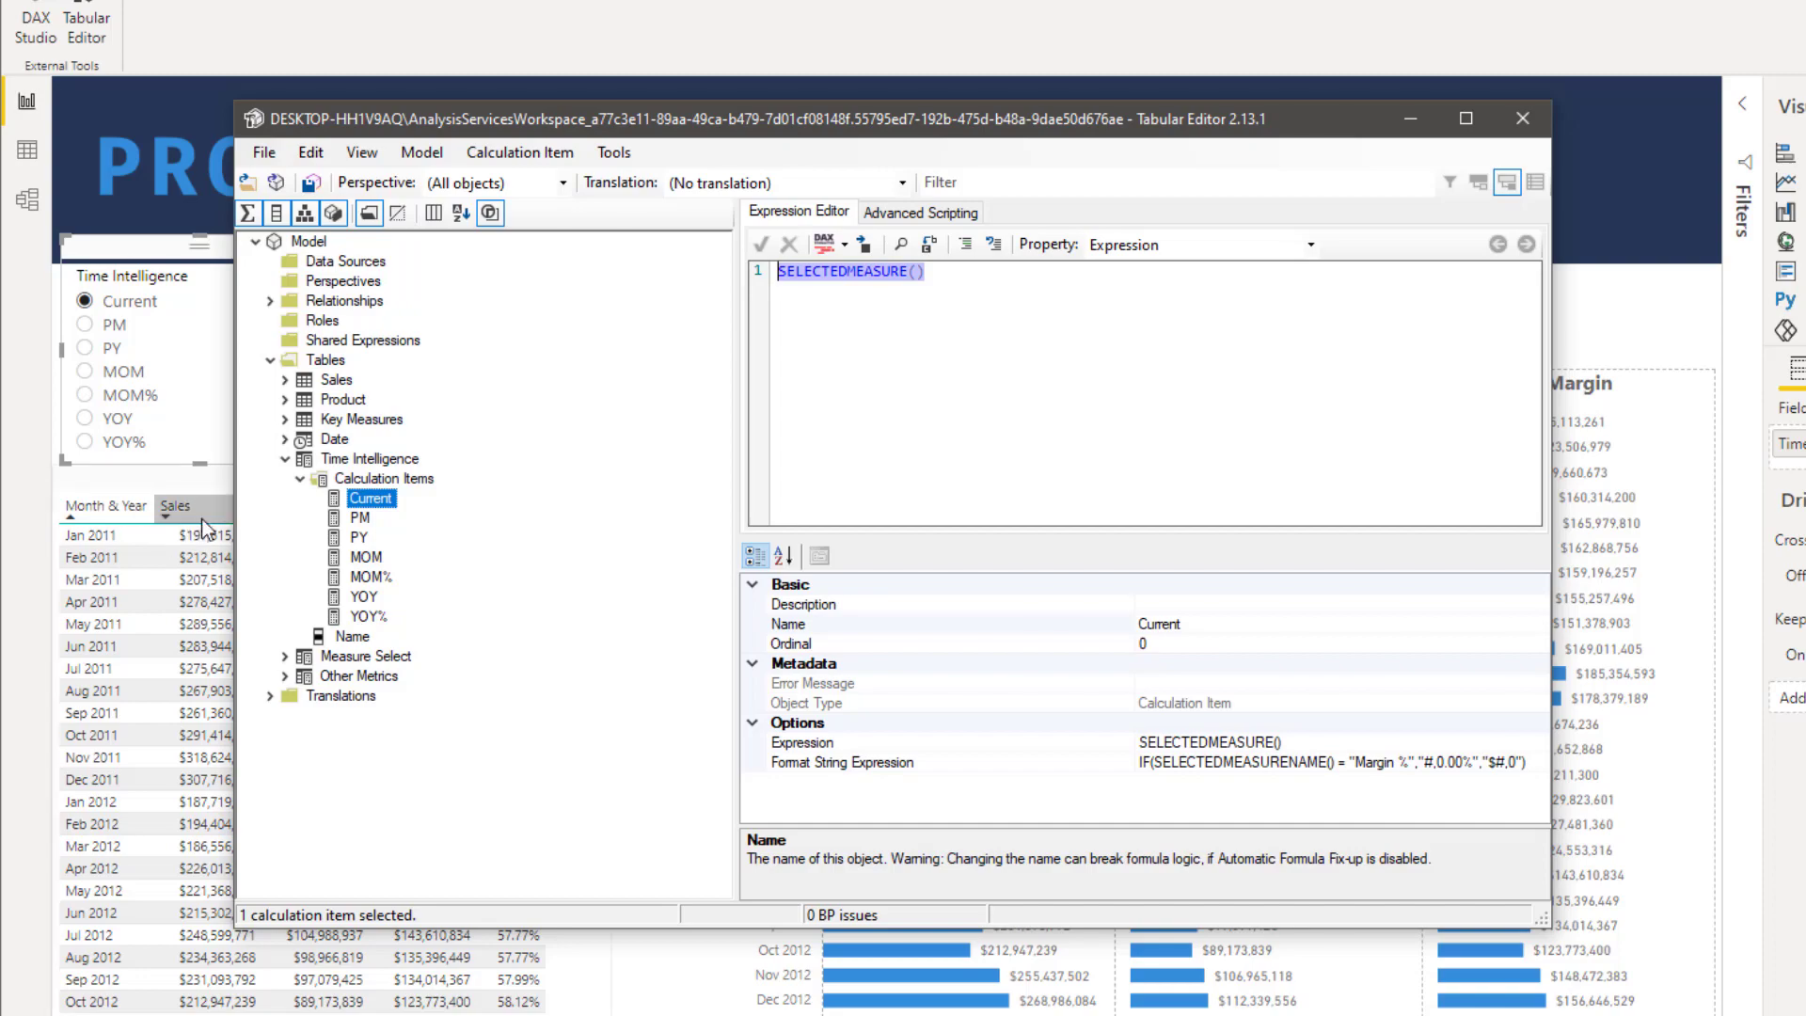
drag(573, 122, 890, 154)
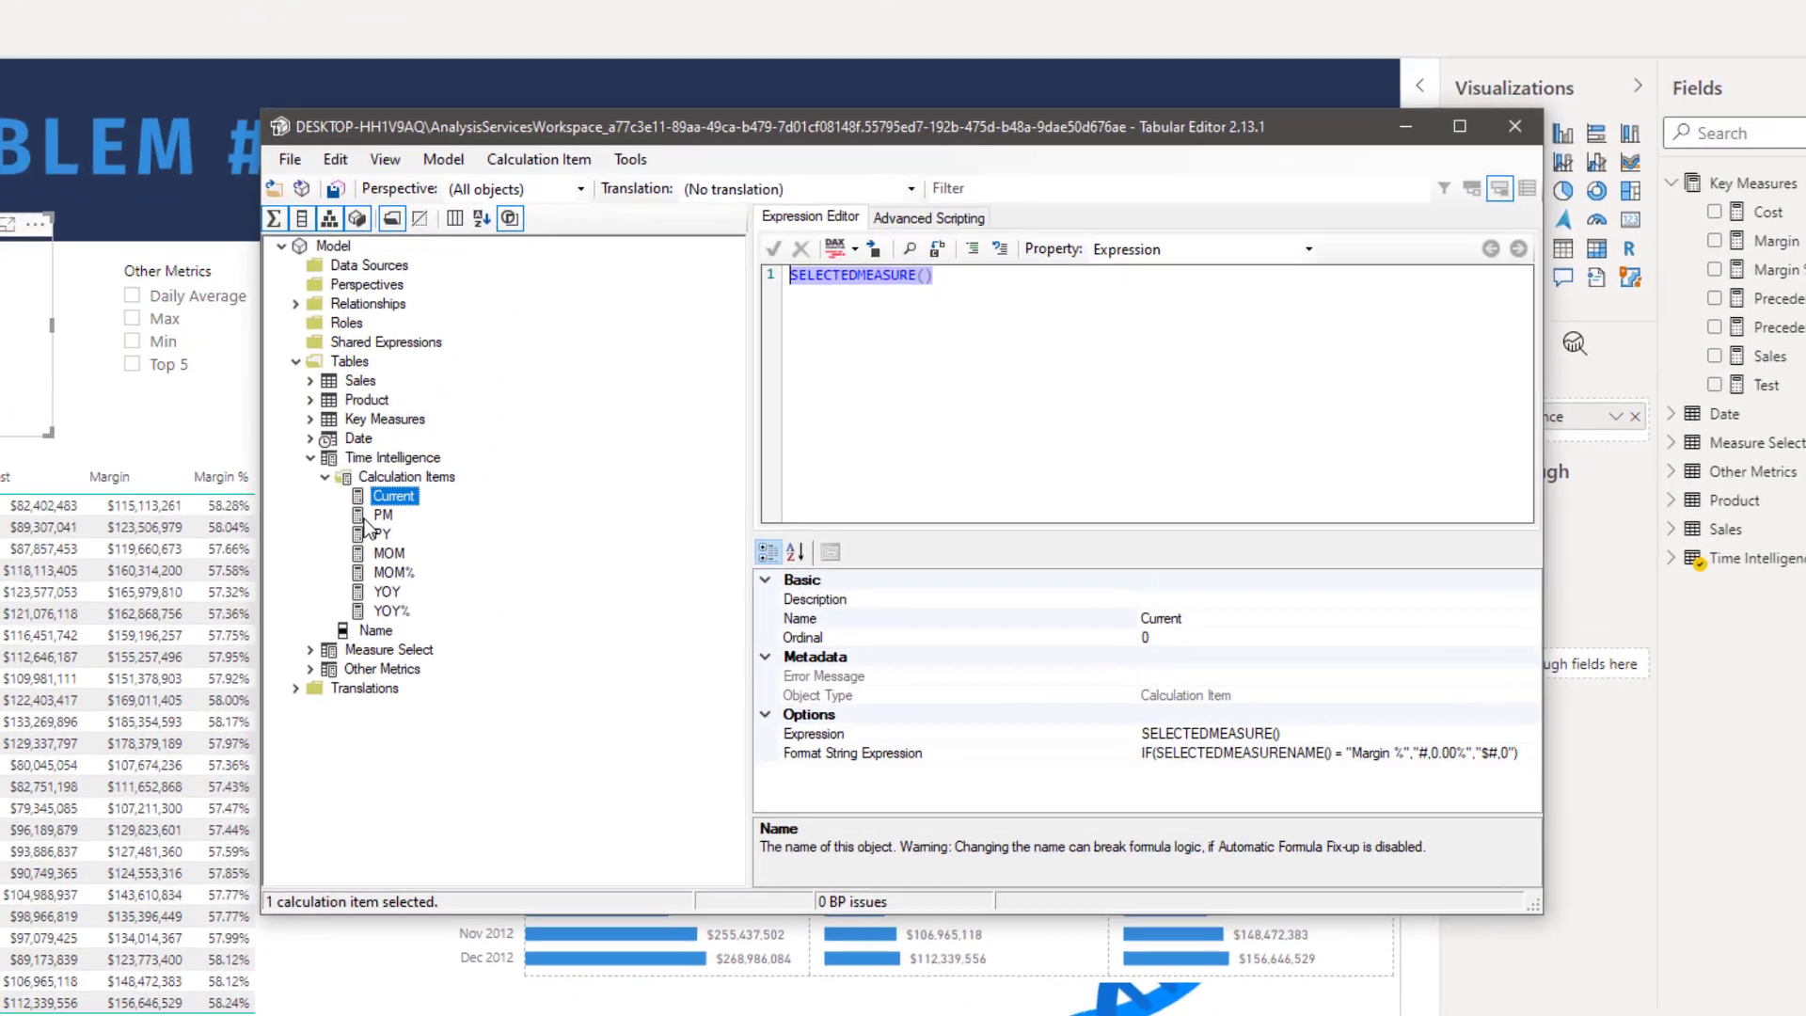
Review the DAX expressions of the PM, PY, MOM, MOM%, YOY and YOY% calculation items in turn
click(509, 511)
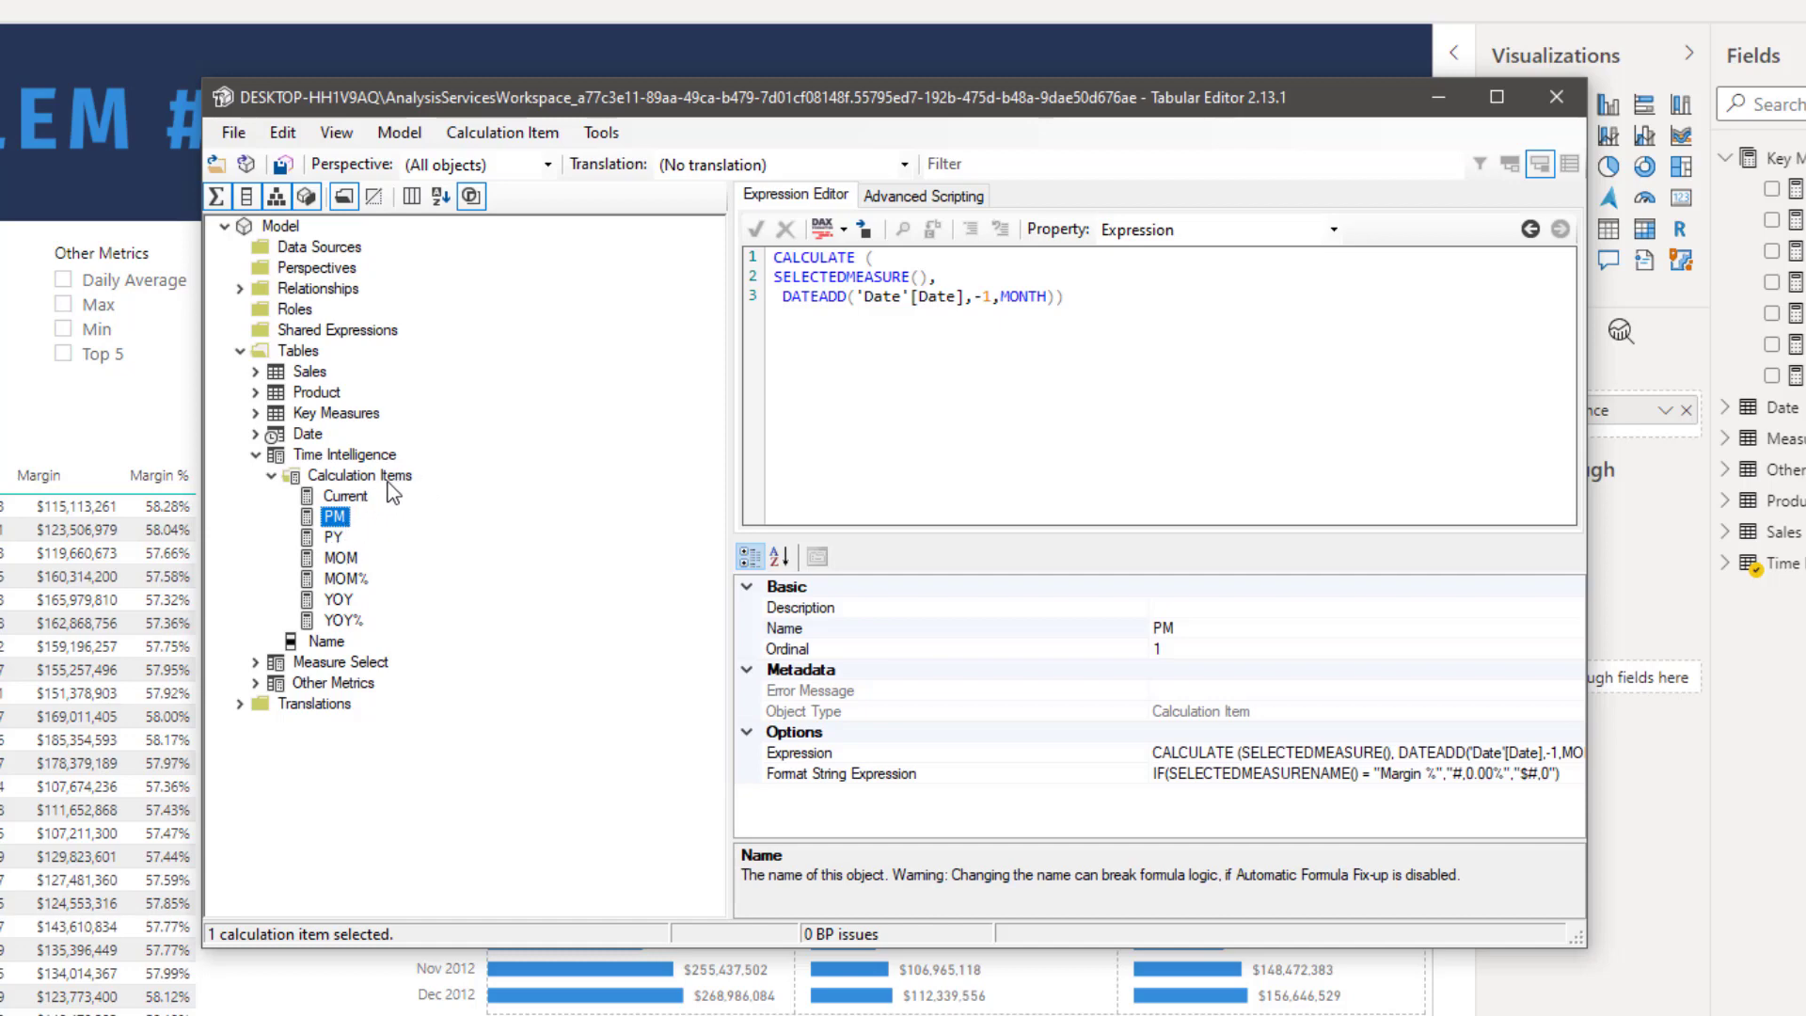
click(339, 539)
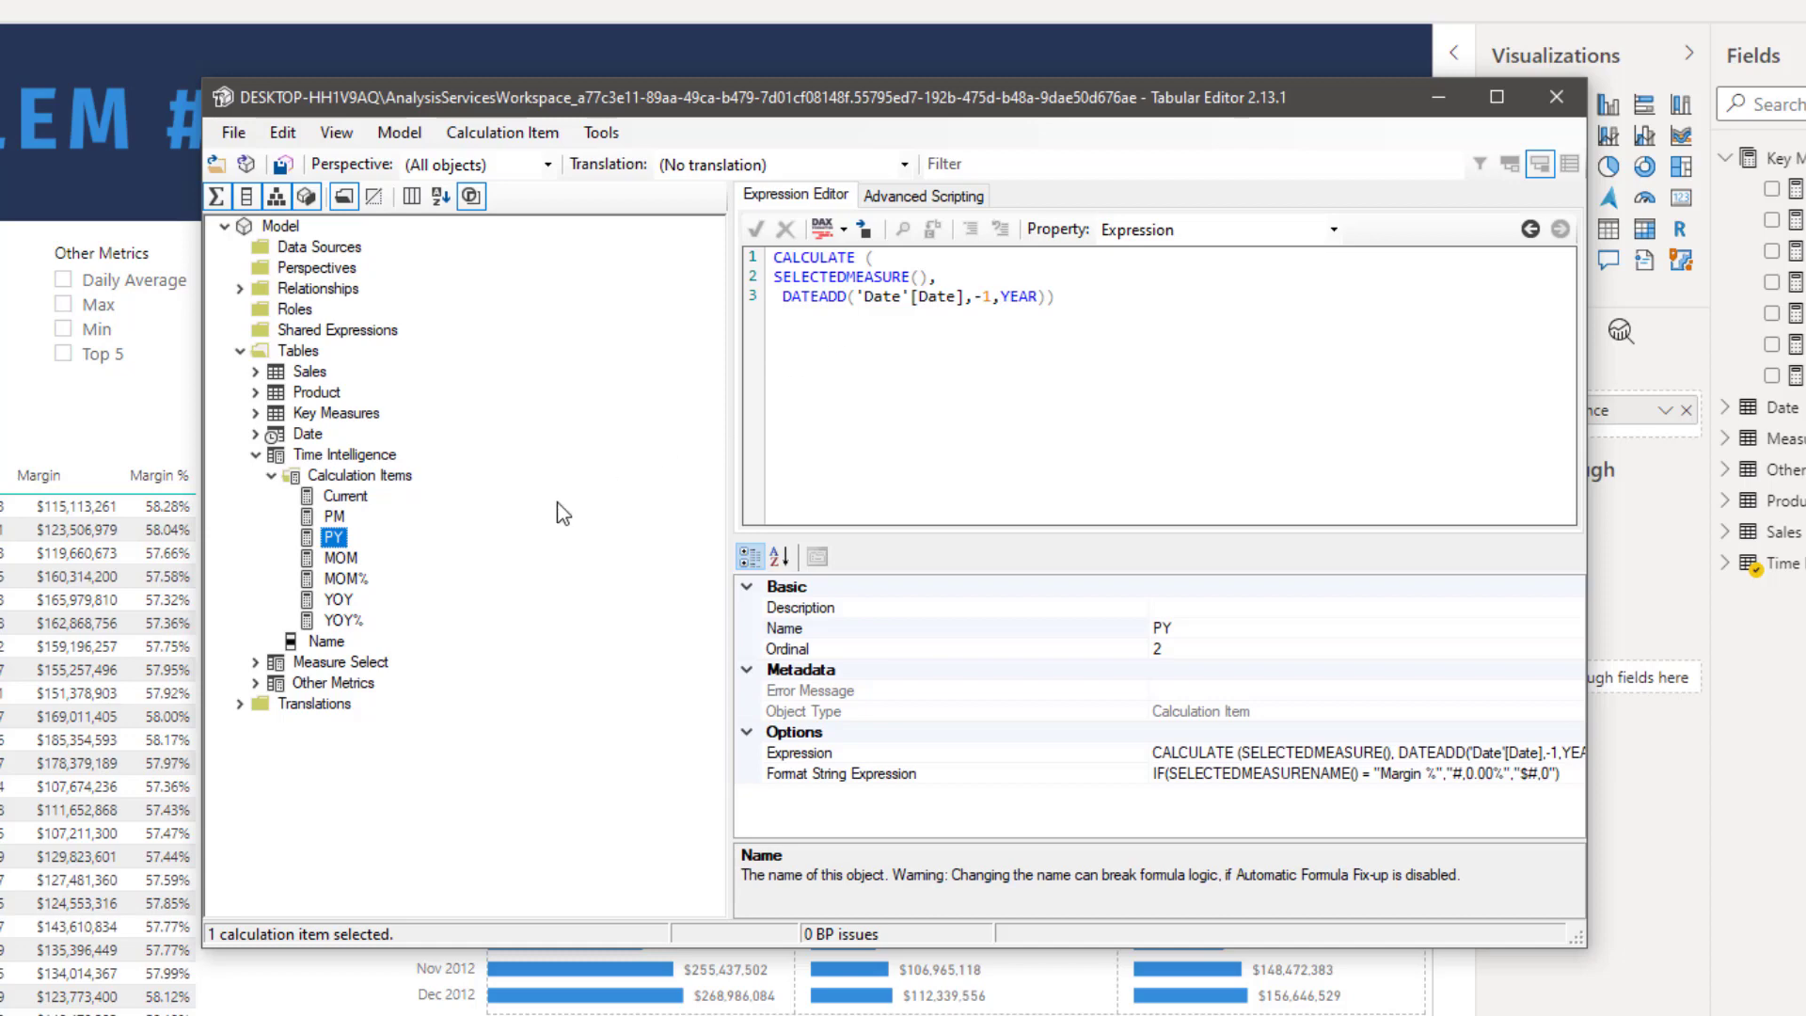
click(344, 562)
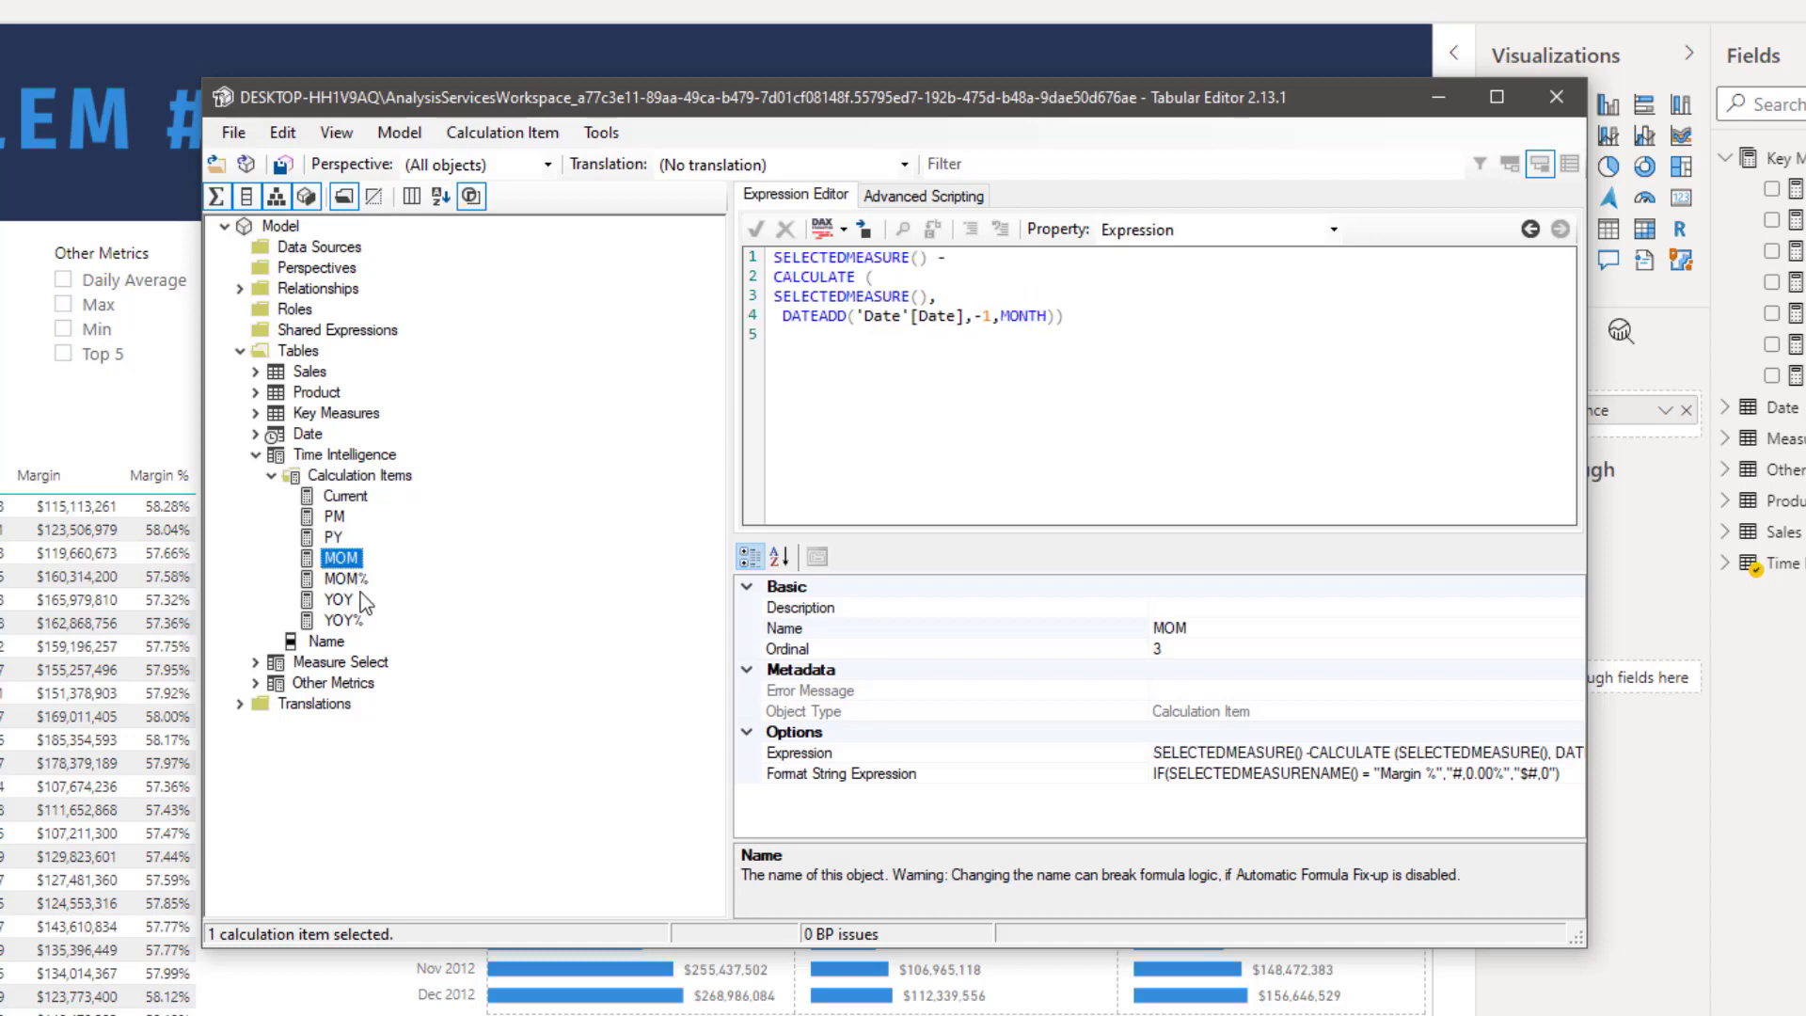
click(341, 583)
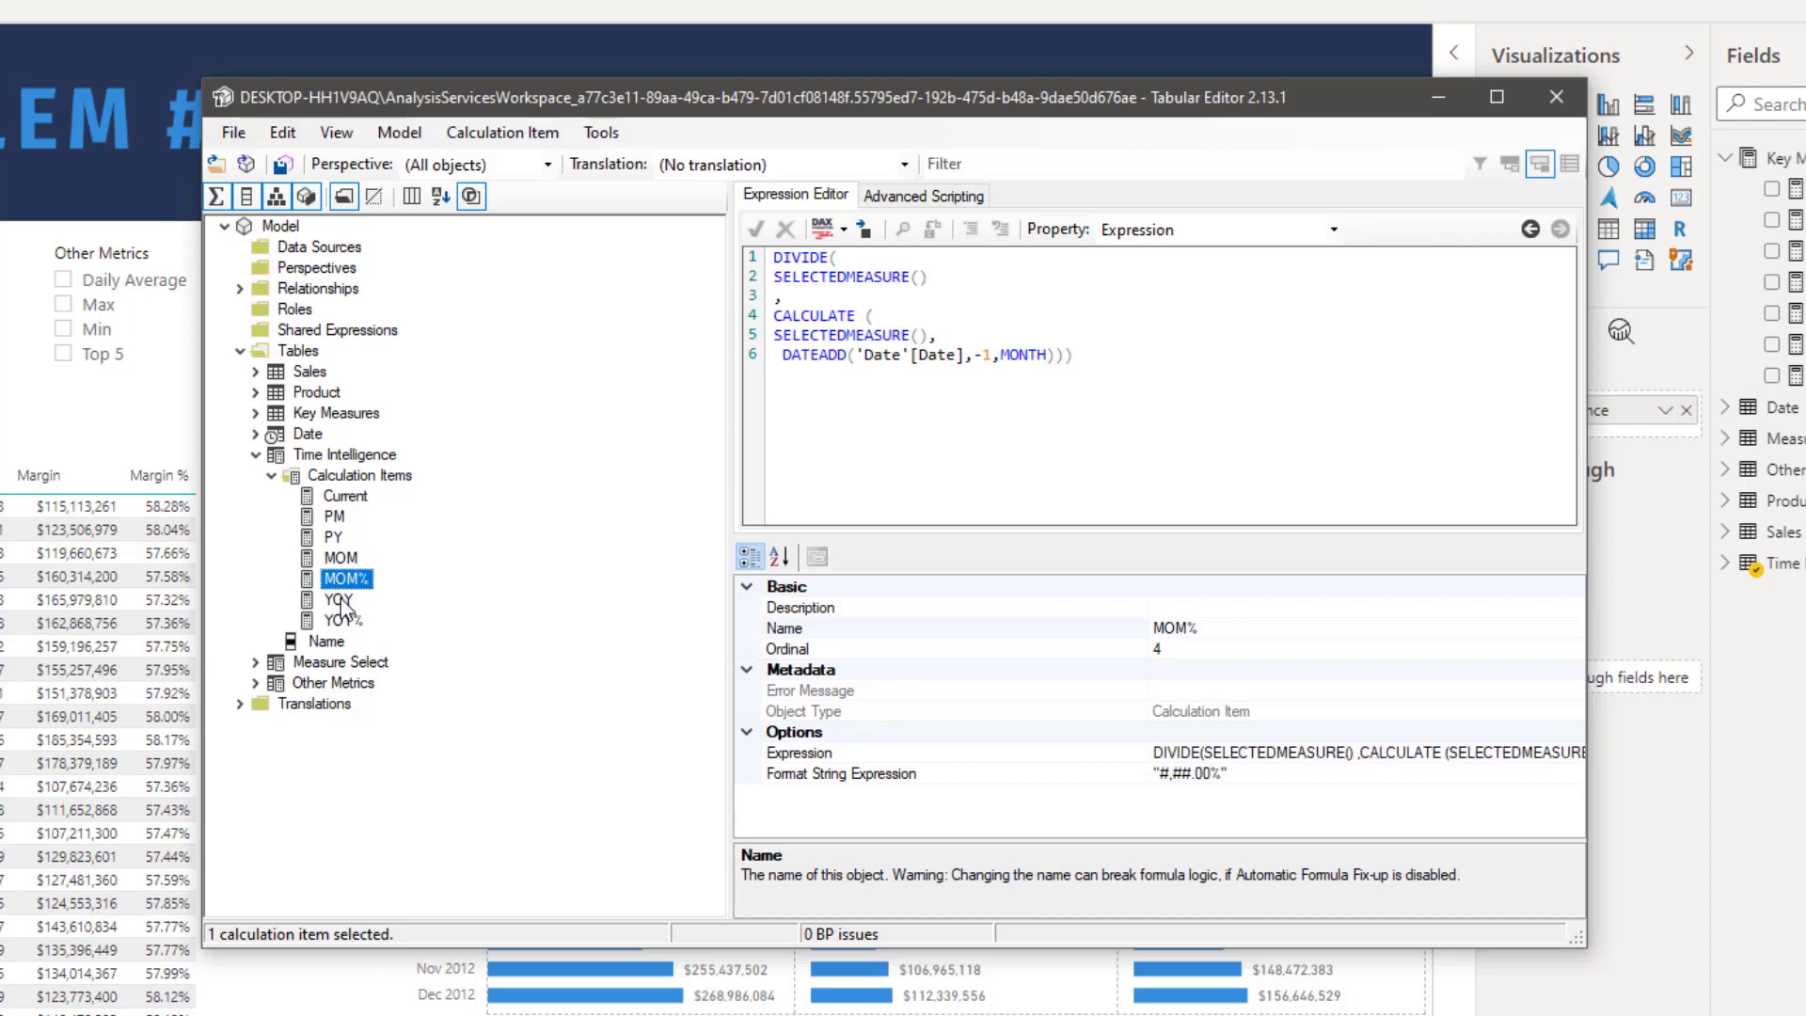
click(339, 602)
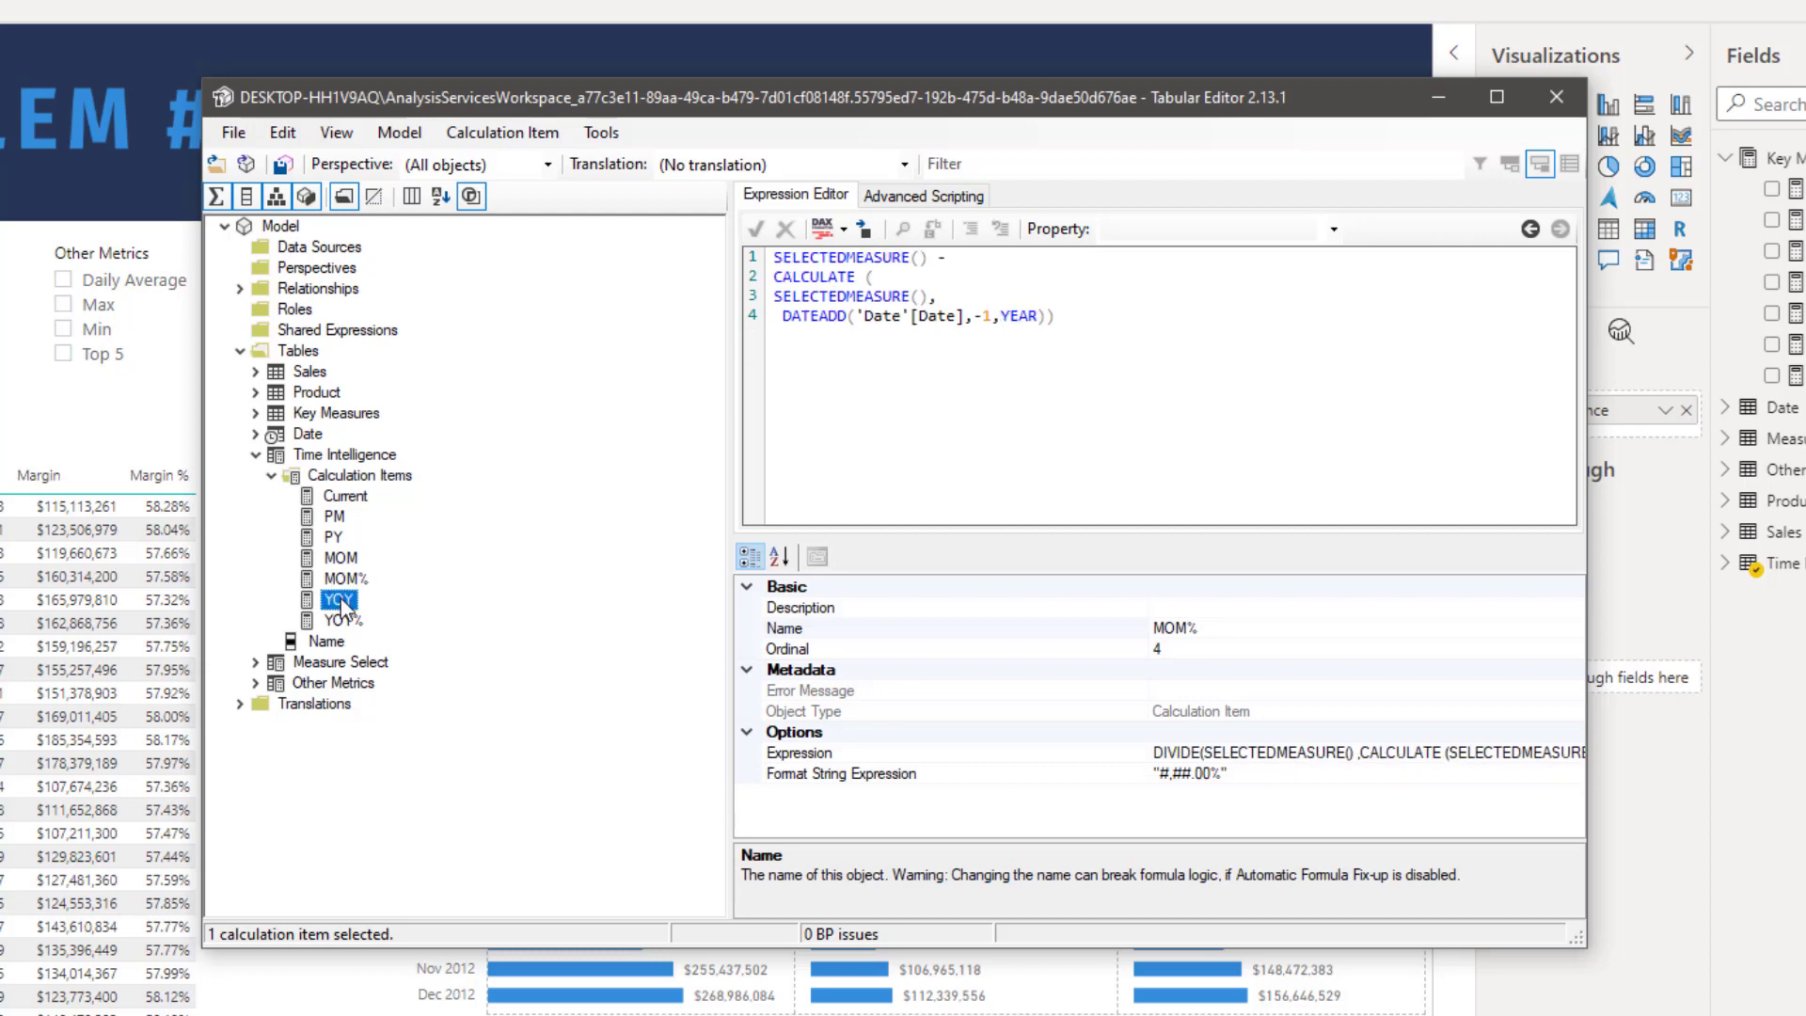
click(346, 623)
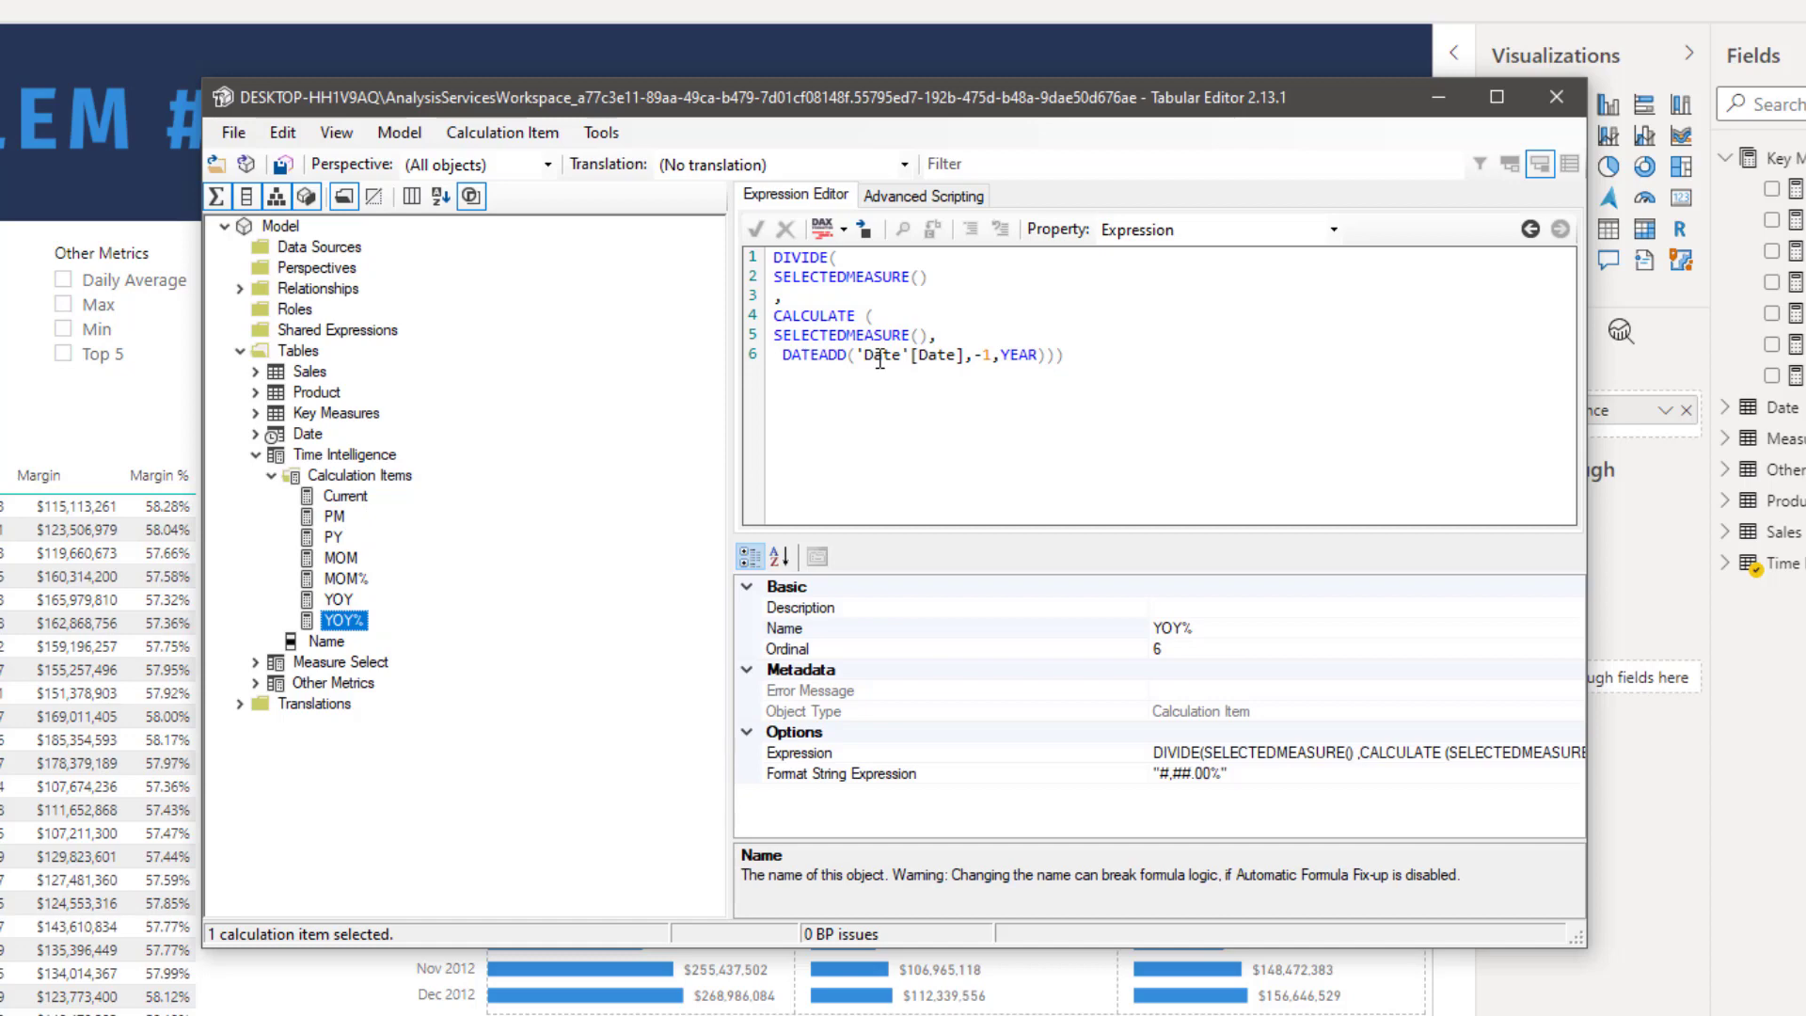
Show the Format String Expression of the PM calculation item and view its full text among the item's properties
click(334, 517)
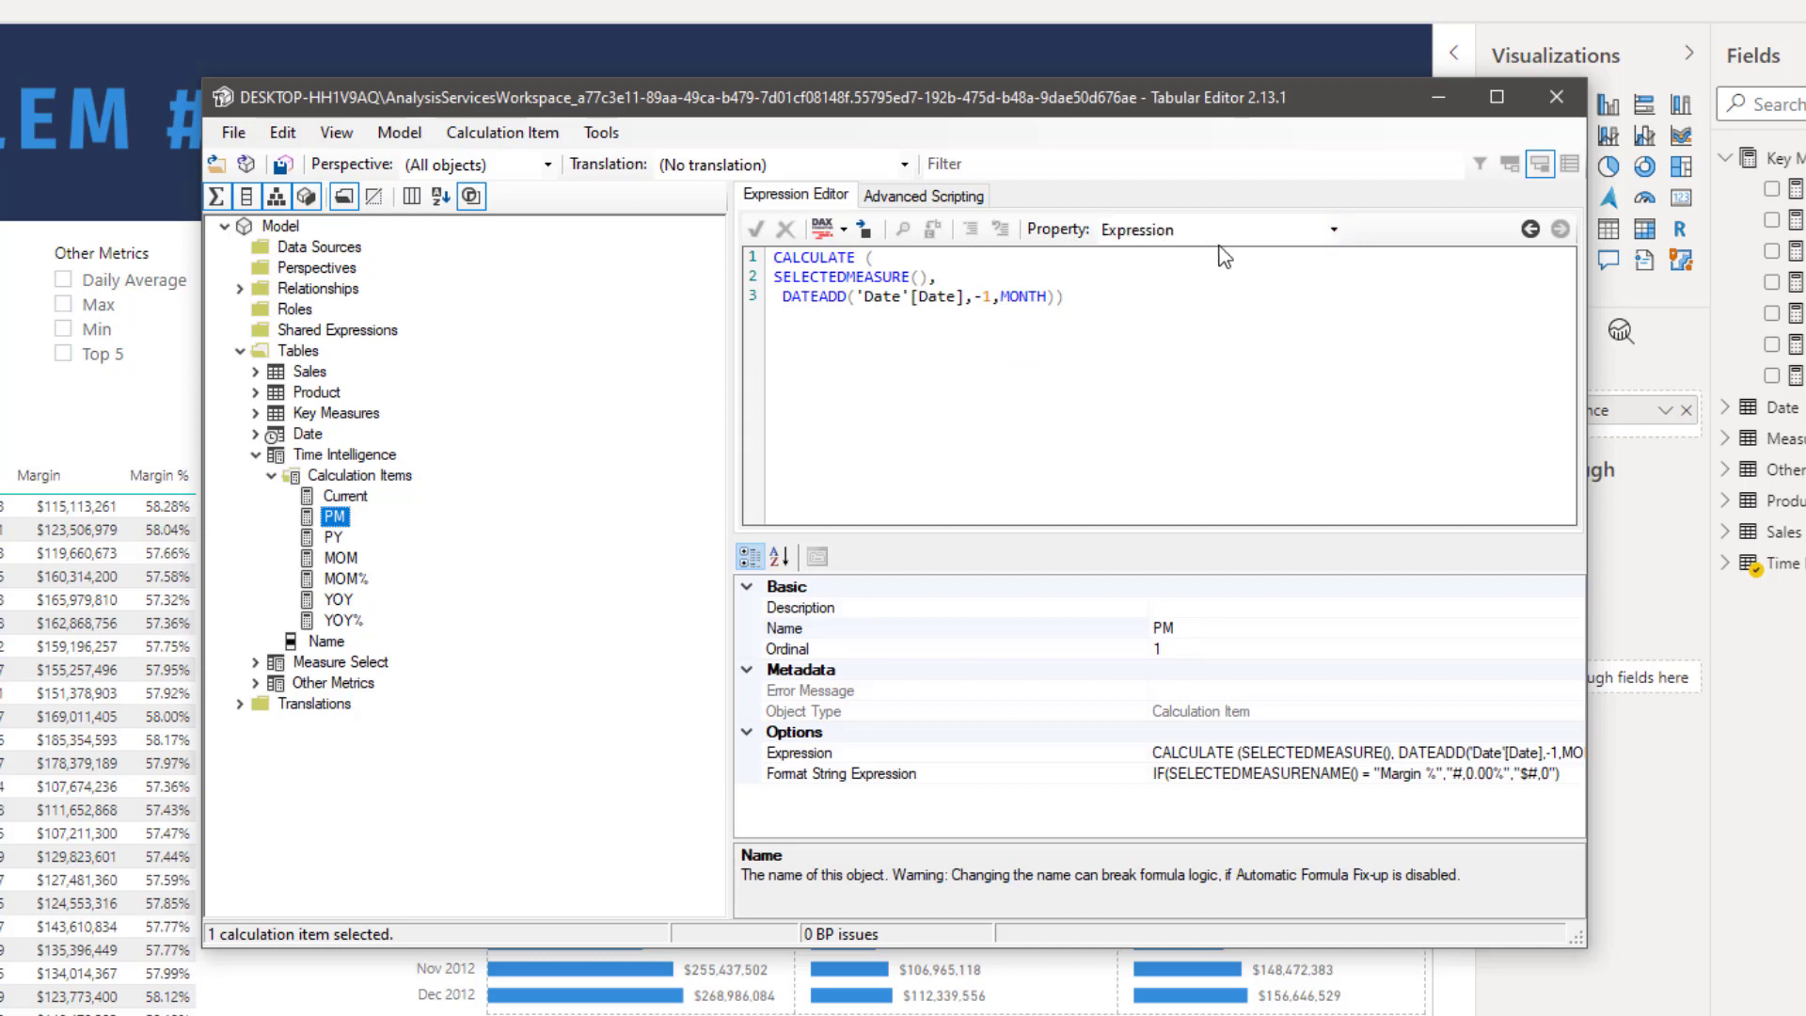
click(1333, 231)
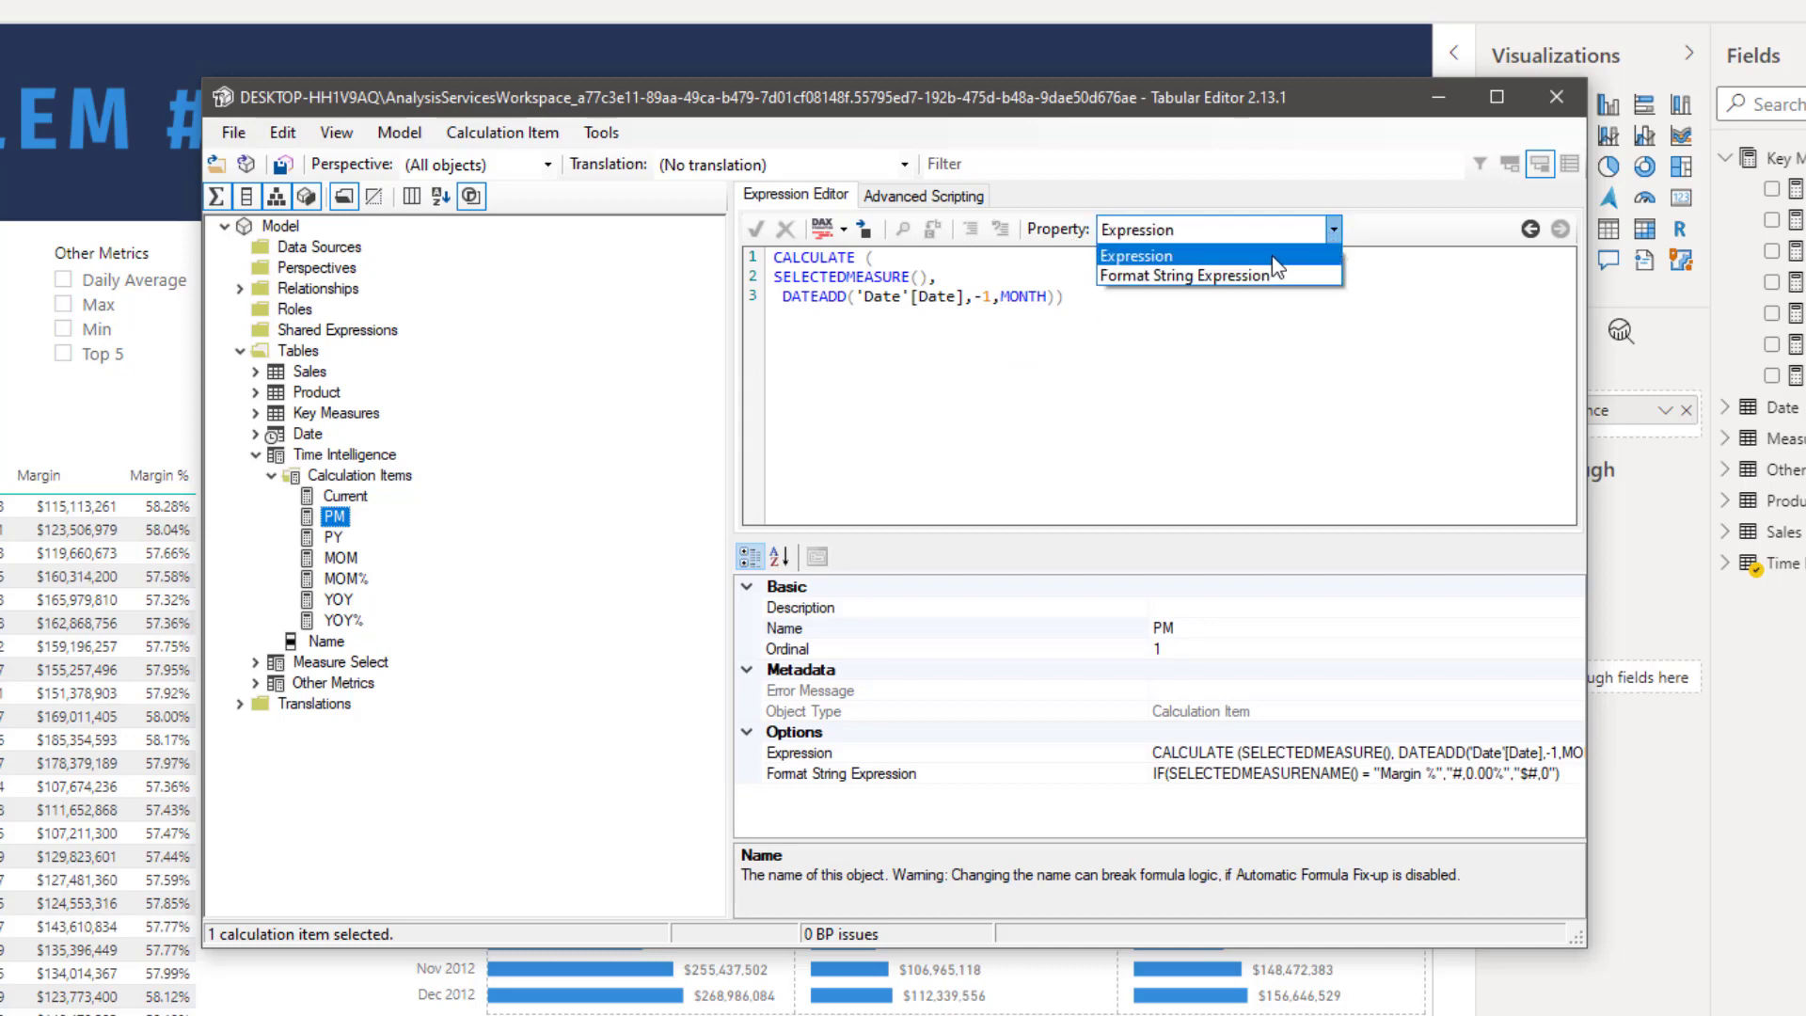
click(1253, 277)
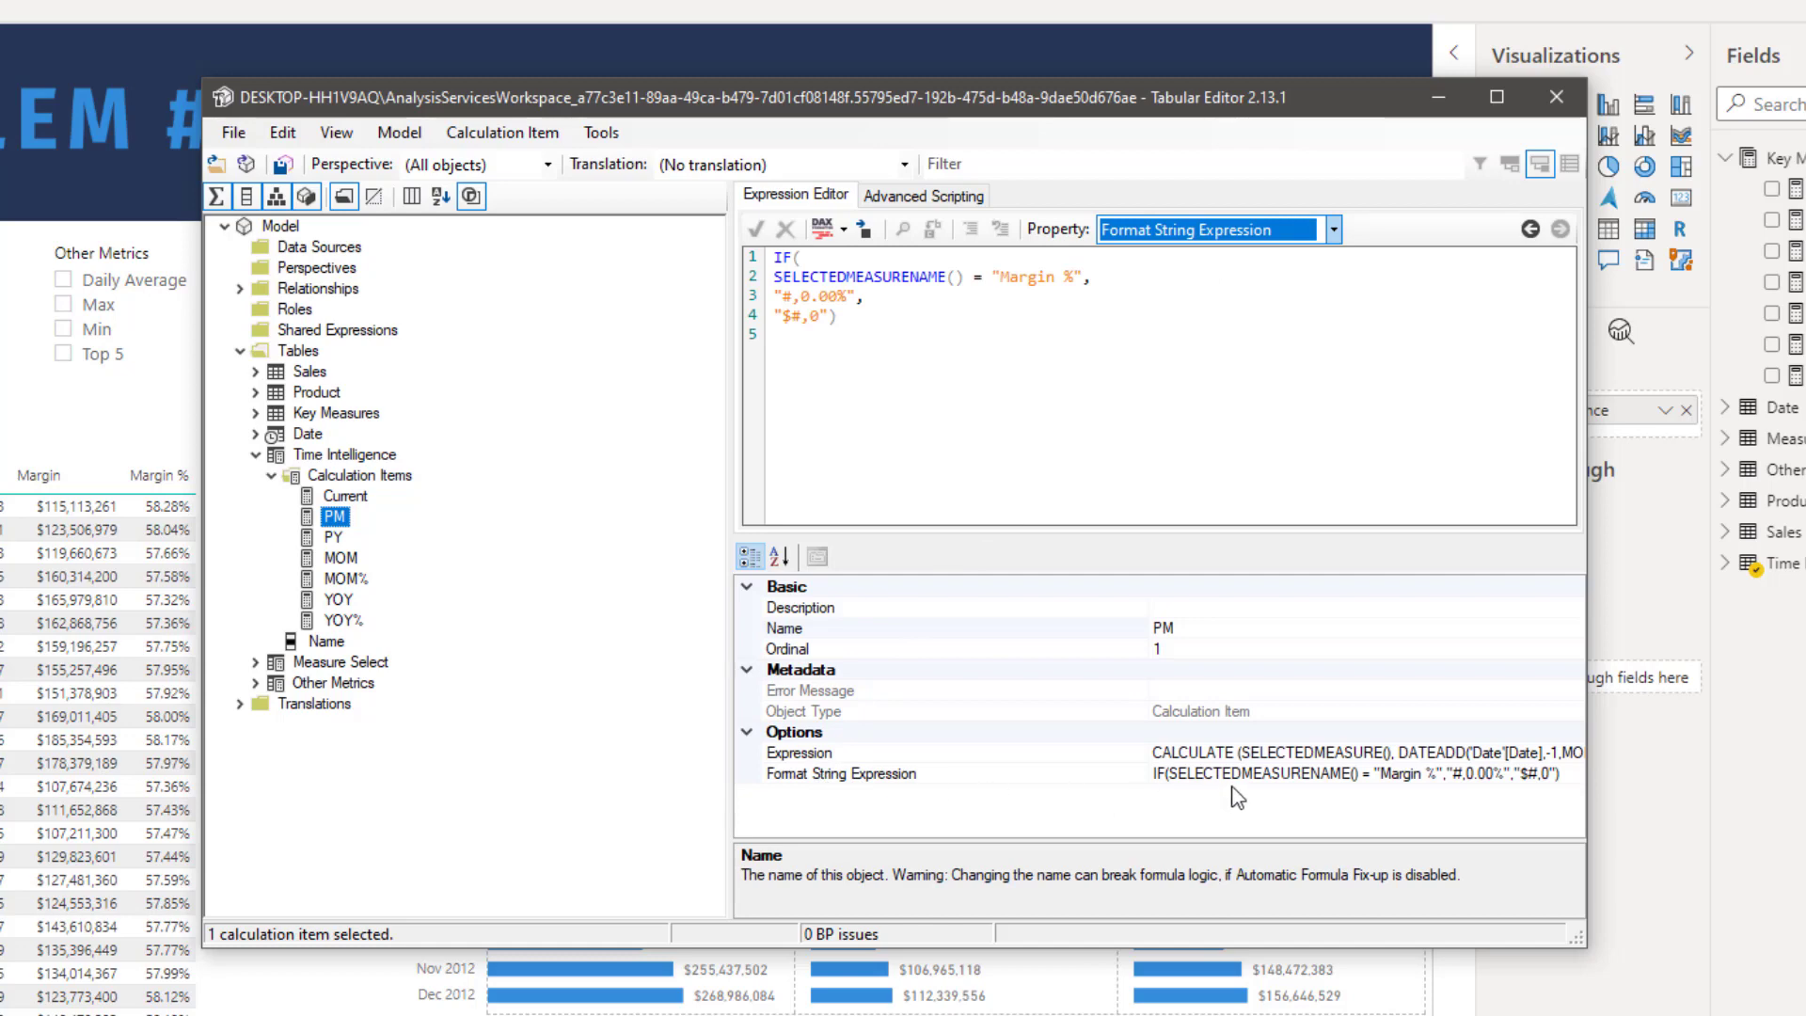
click(1558, 777)
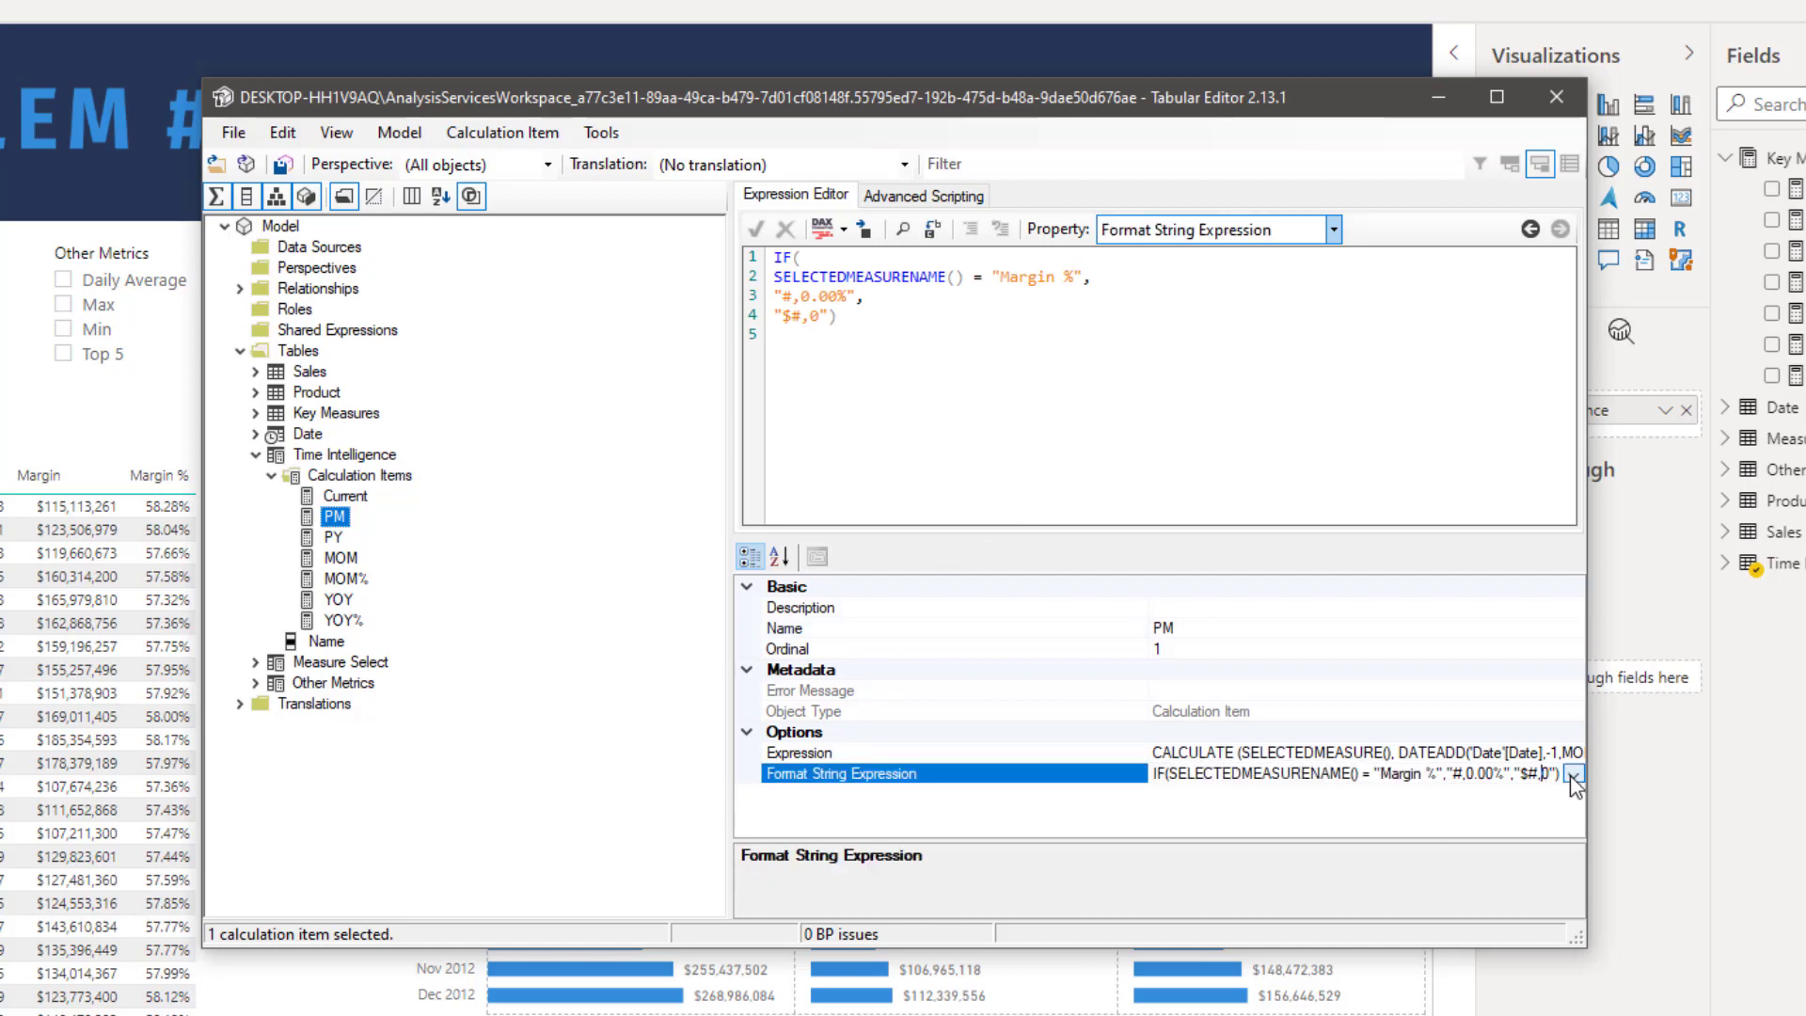
click(1572, 773)
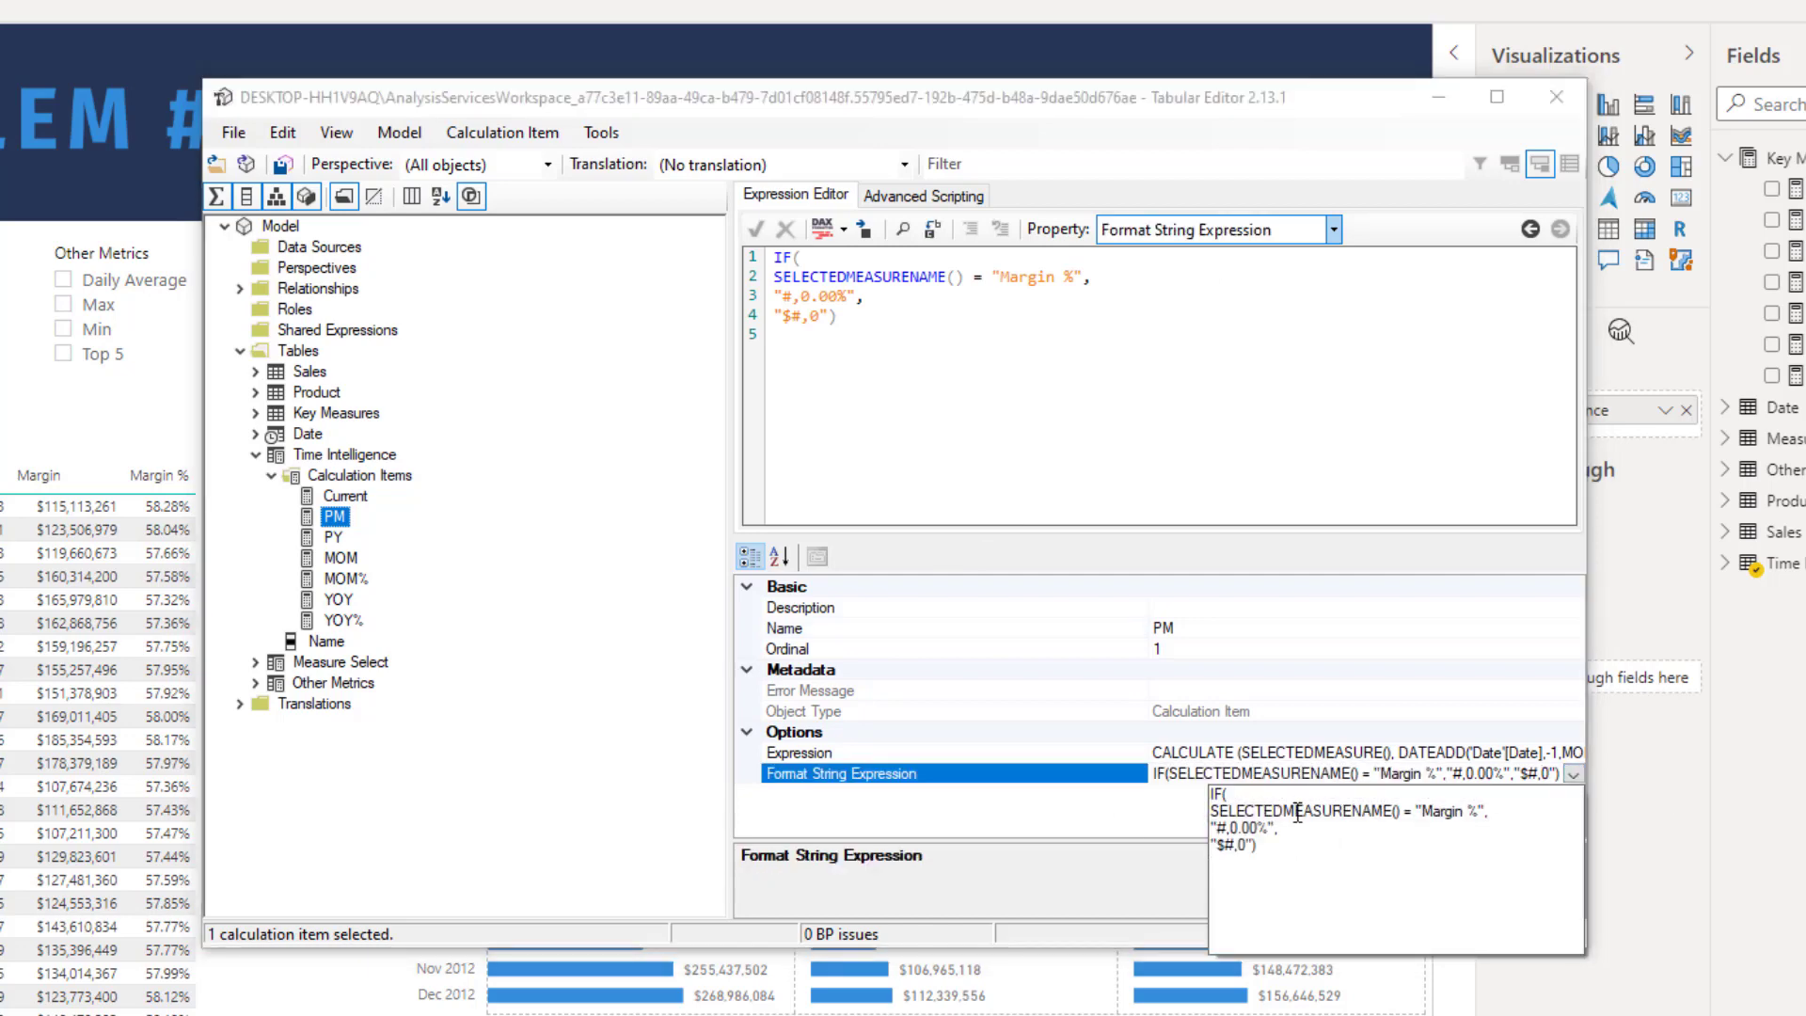
click(950, 512)
Highlight the SELECTEDMEASURENAME() check against "Margin %" and the two format strings in PM's format string expression
key(ctrl+a)
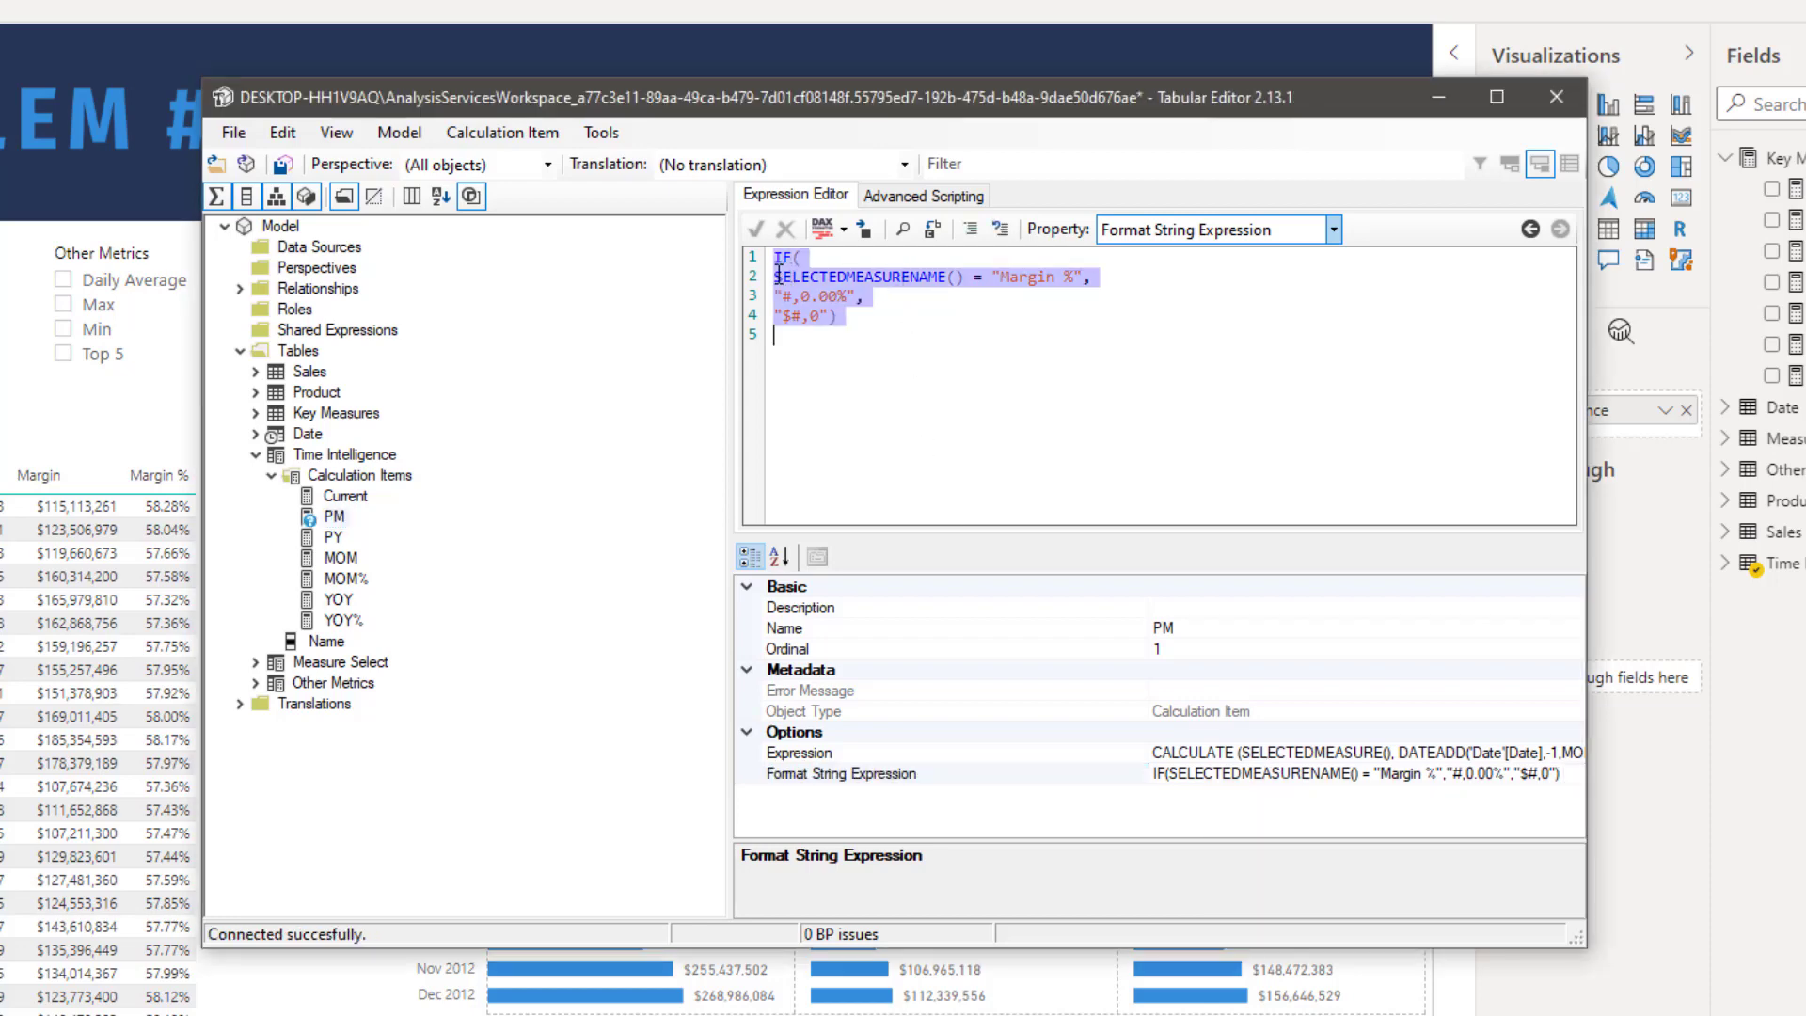
click(863, 331)
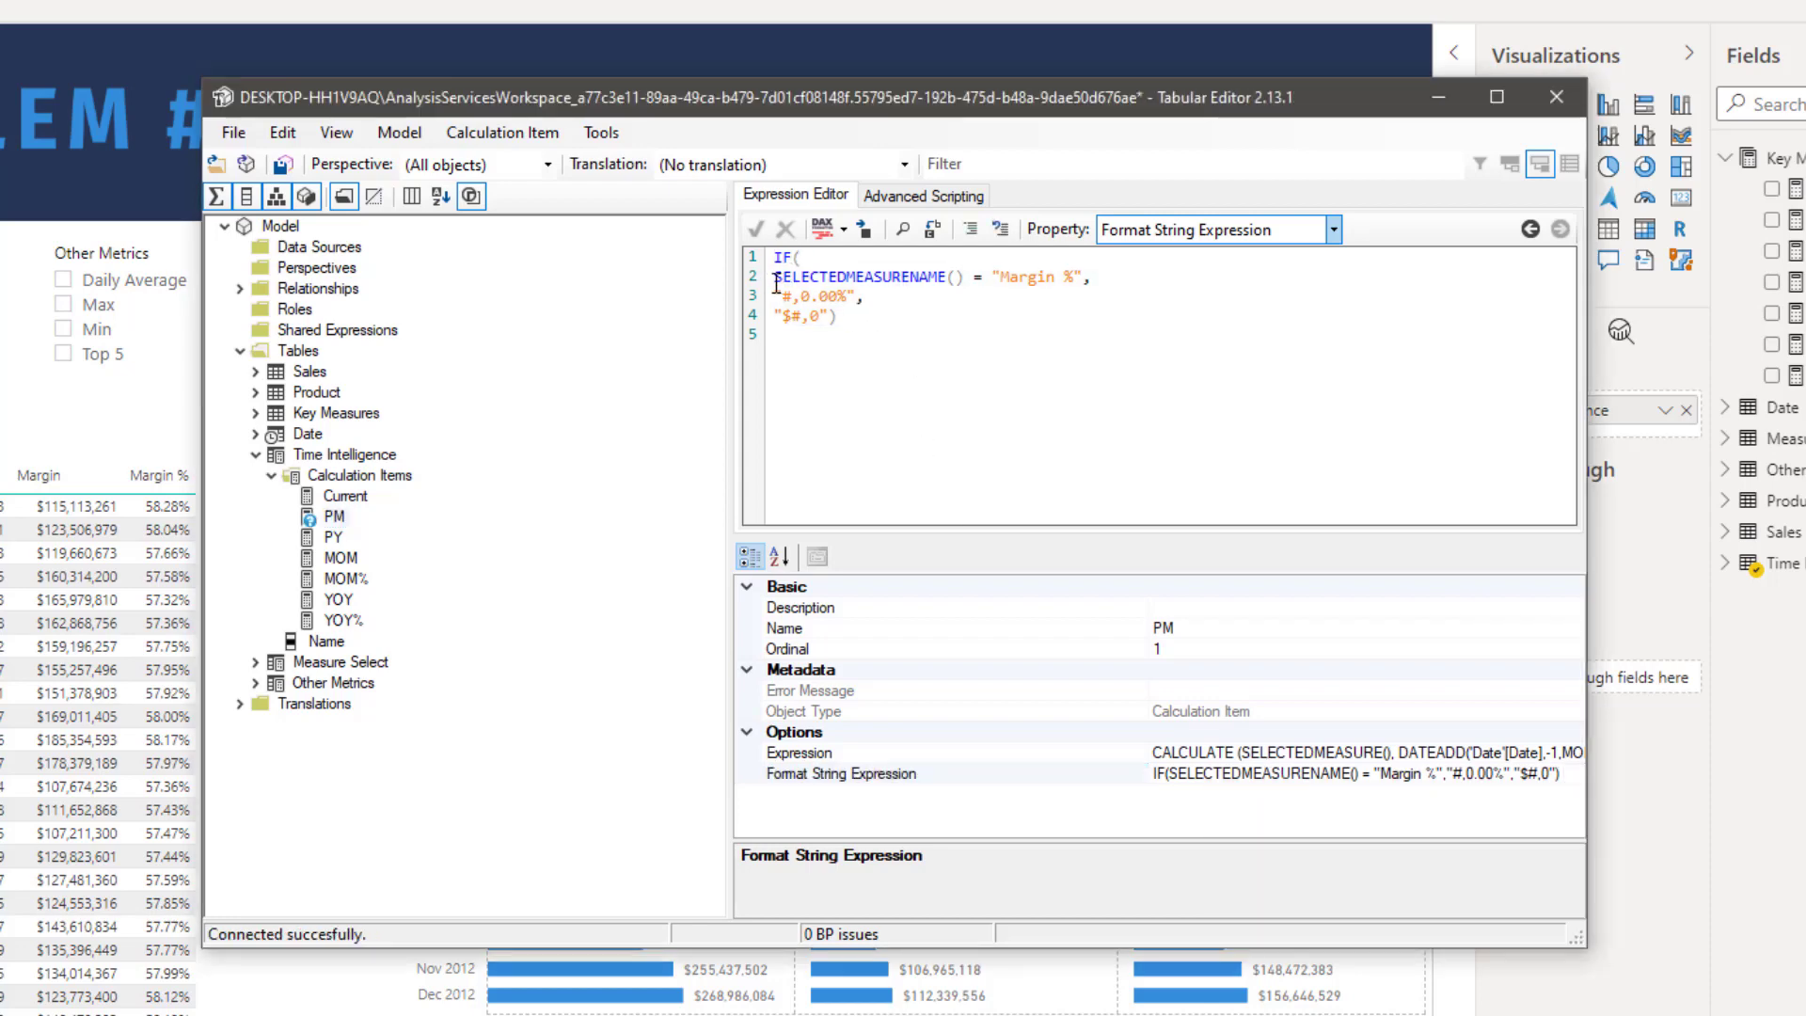
drag(774, 279, 964, 279)
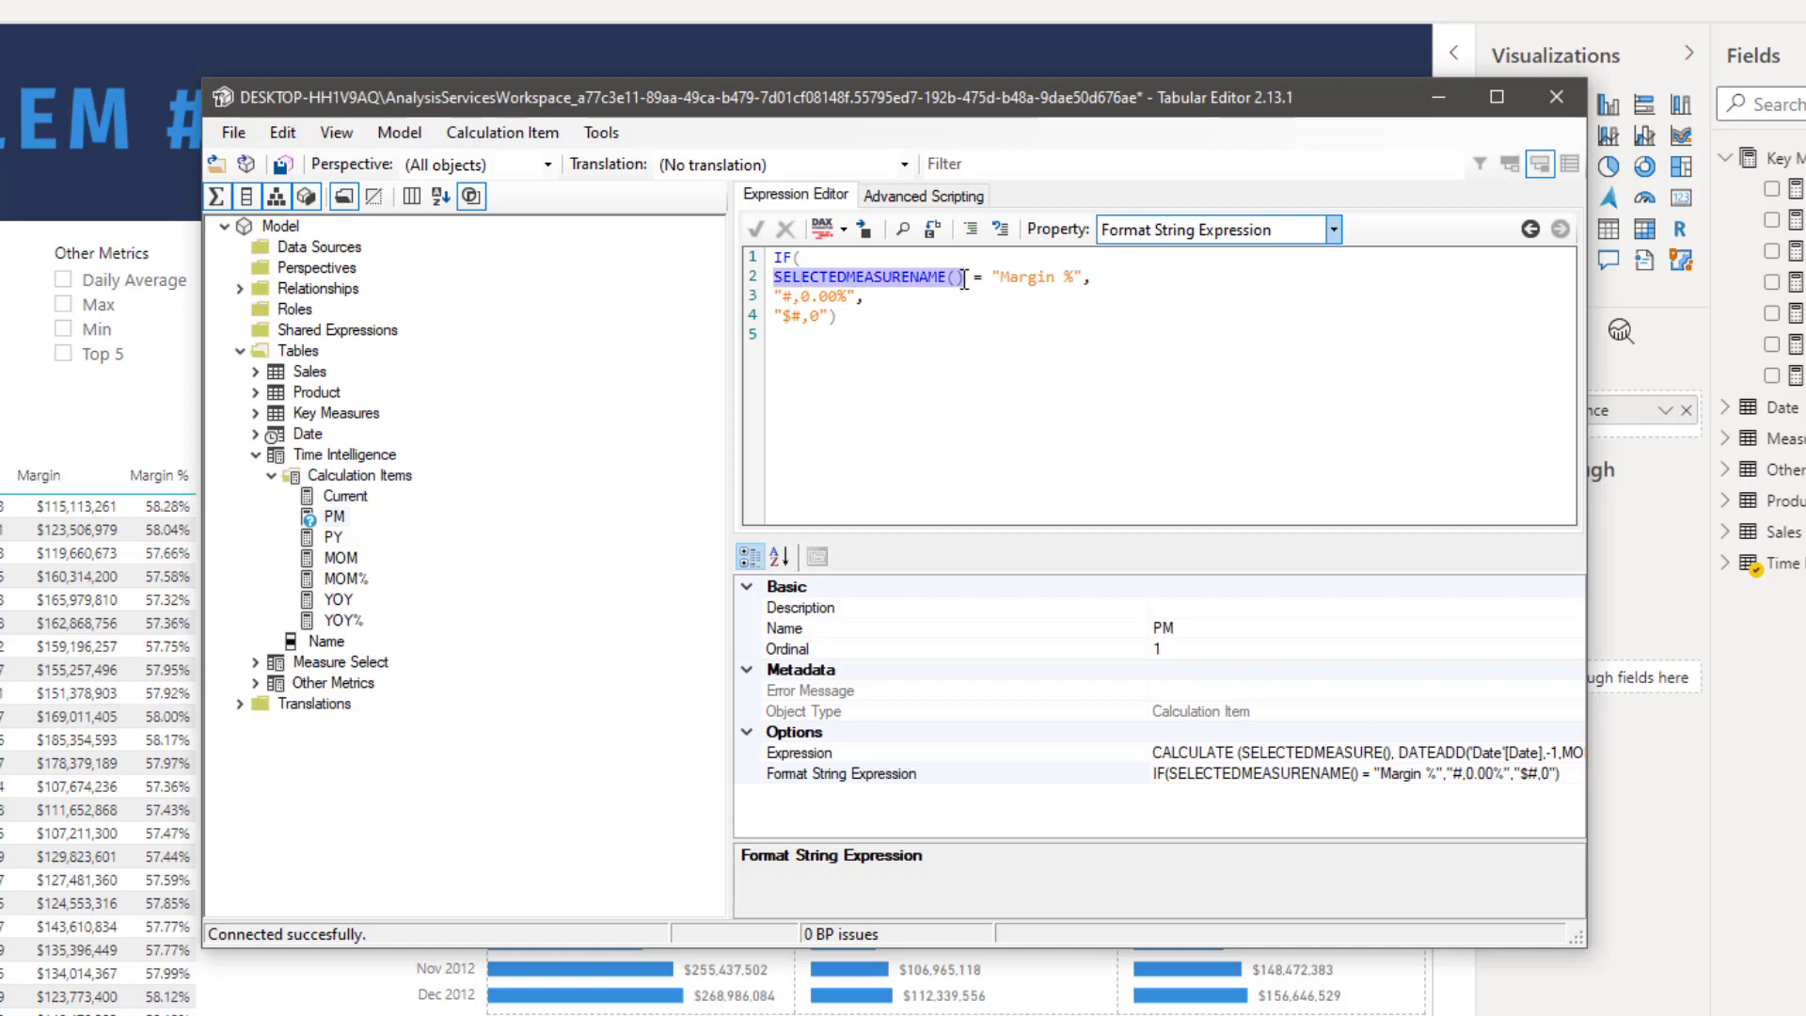
drag(991, 278, 1072, 279)
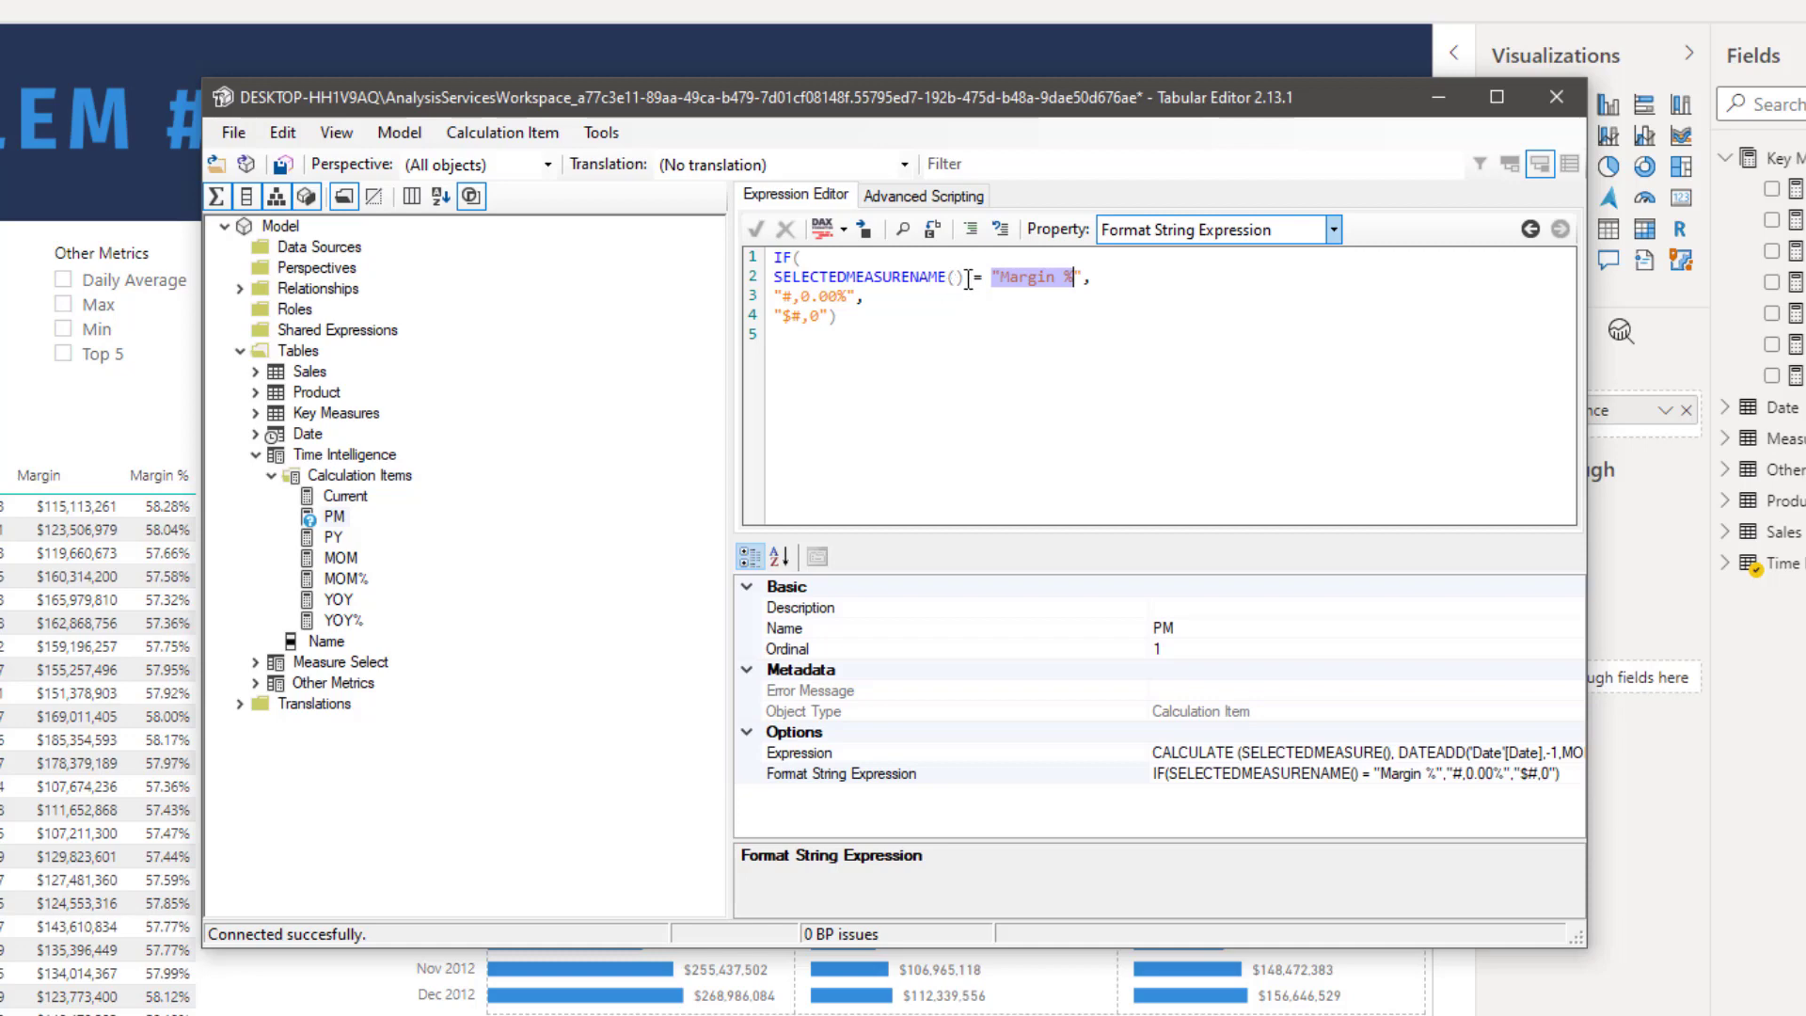
drag(964, 279, 1073, 278)
drag(856, 295, 772, 316)
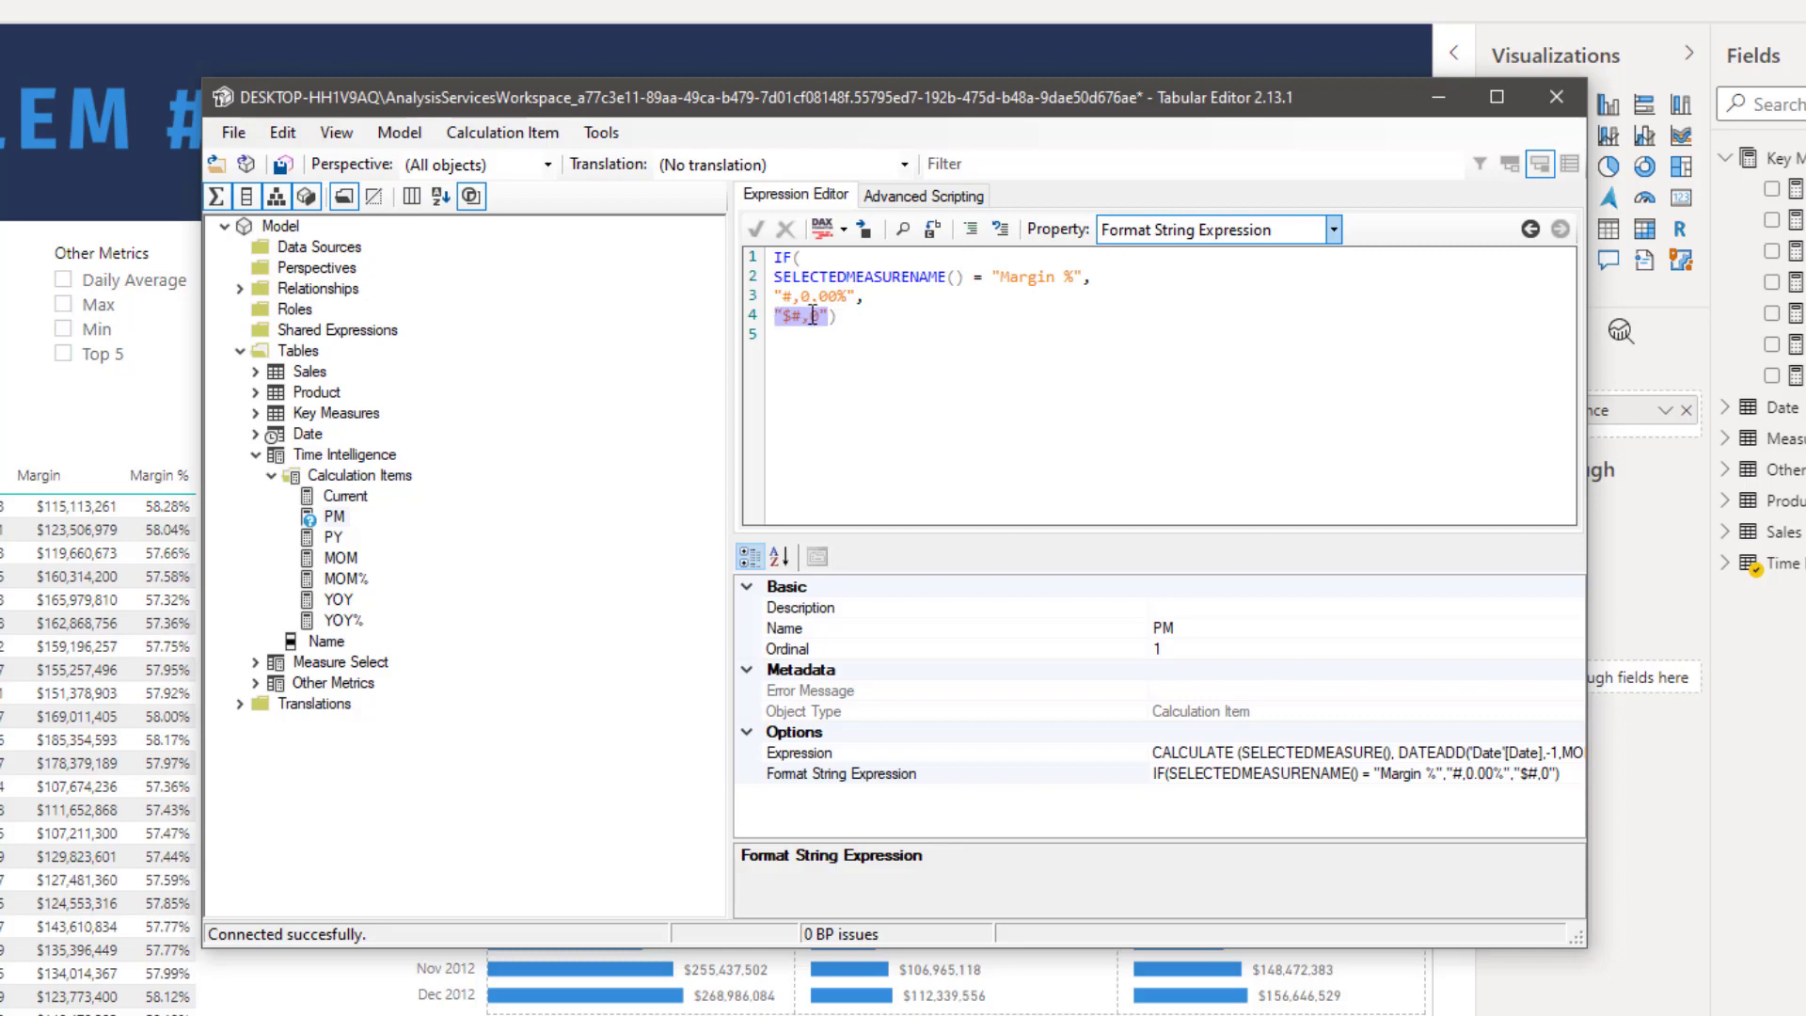
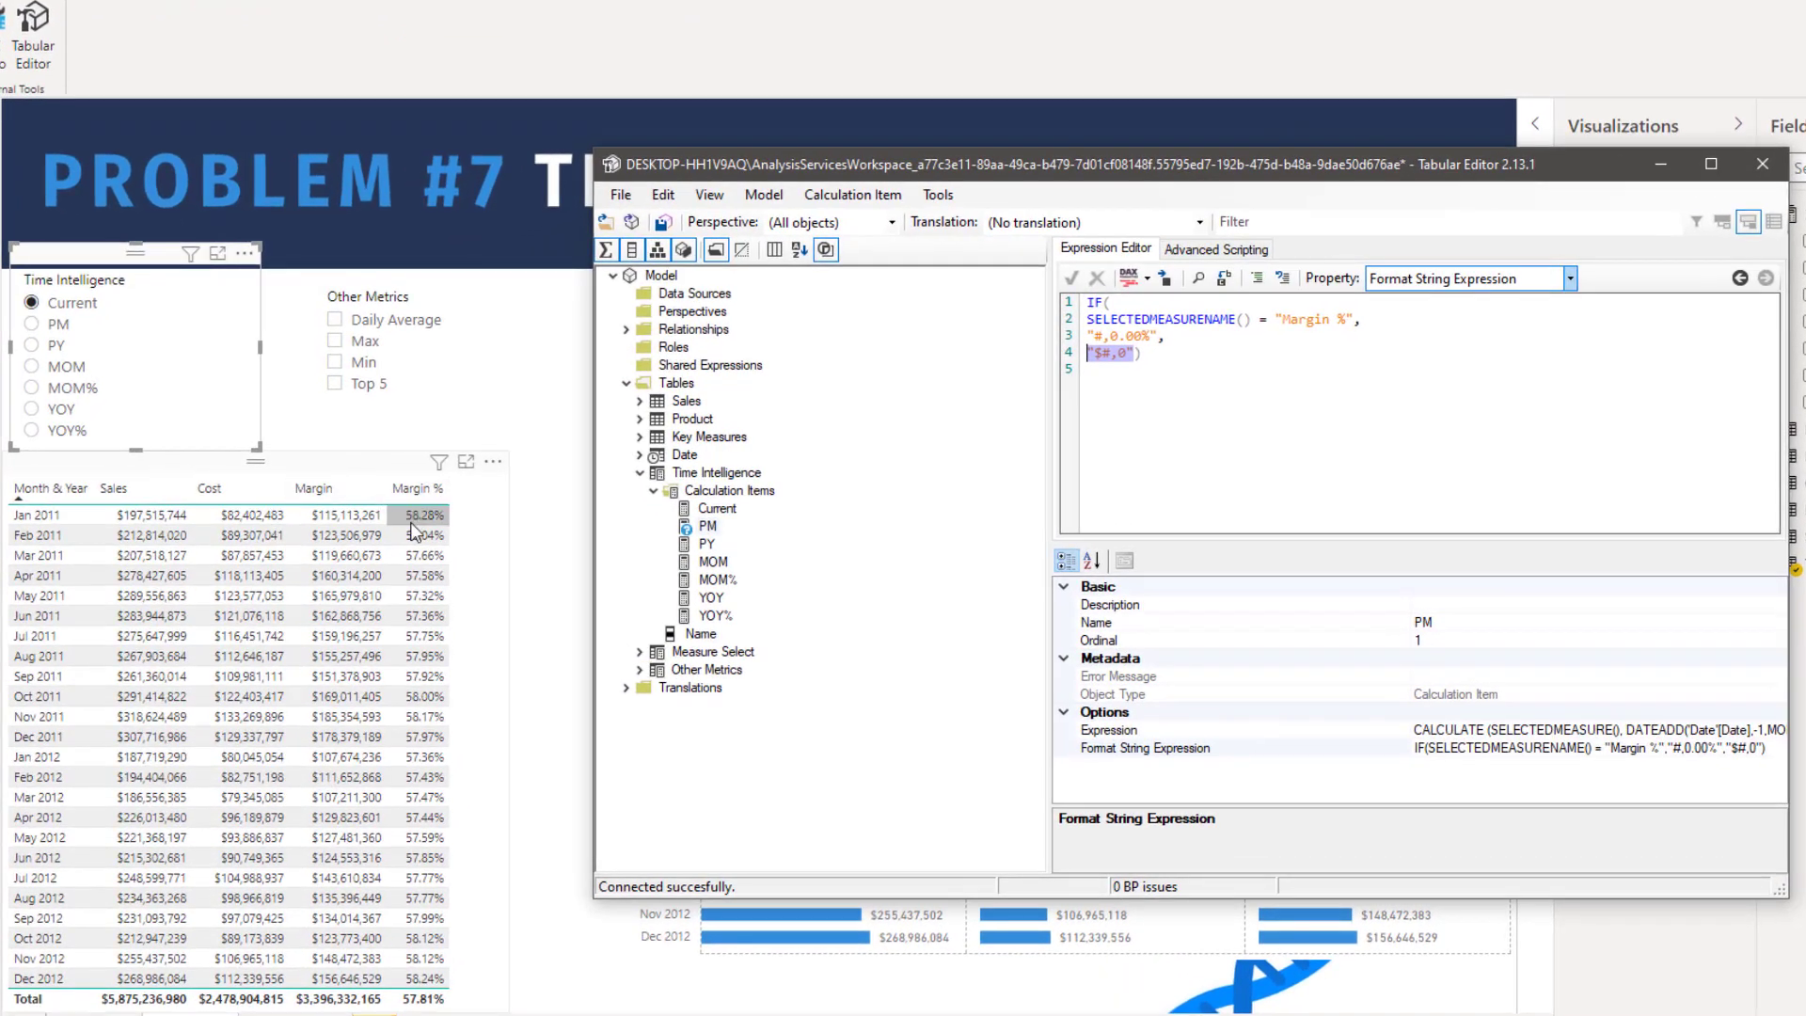
Switch to the Power BI report and filter it by the PM and MOM% Time Intelligence options in turn
mouse_move(426, 532)
click(28, 326)
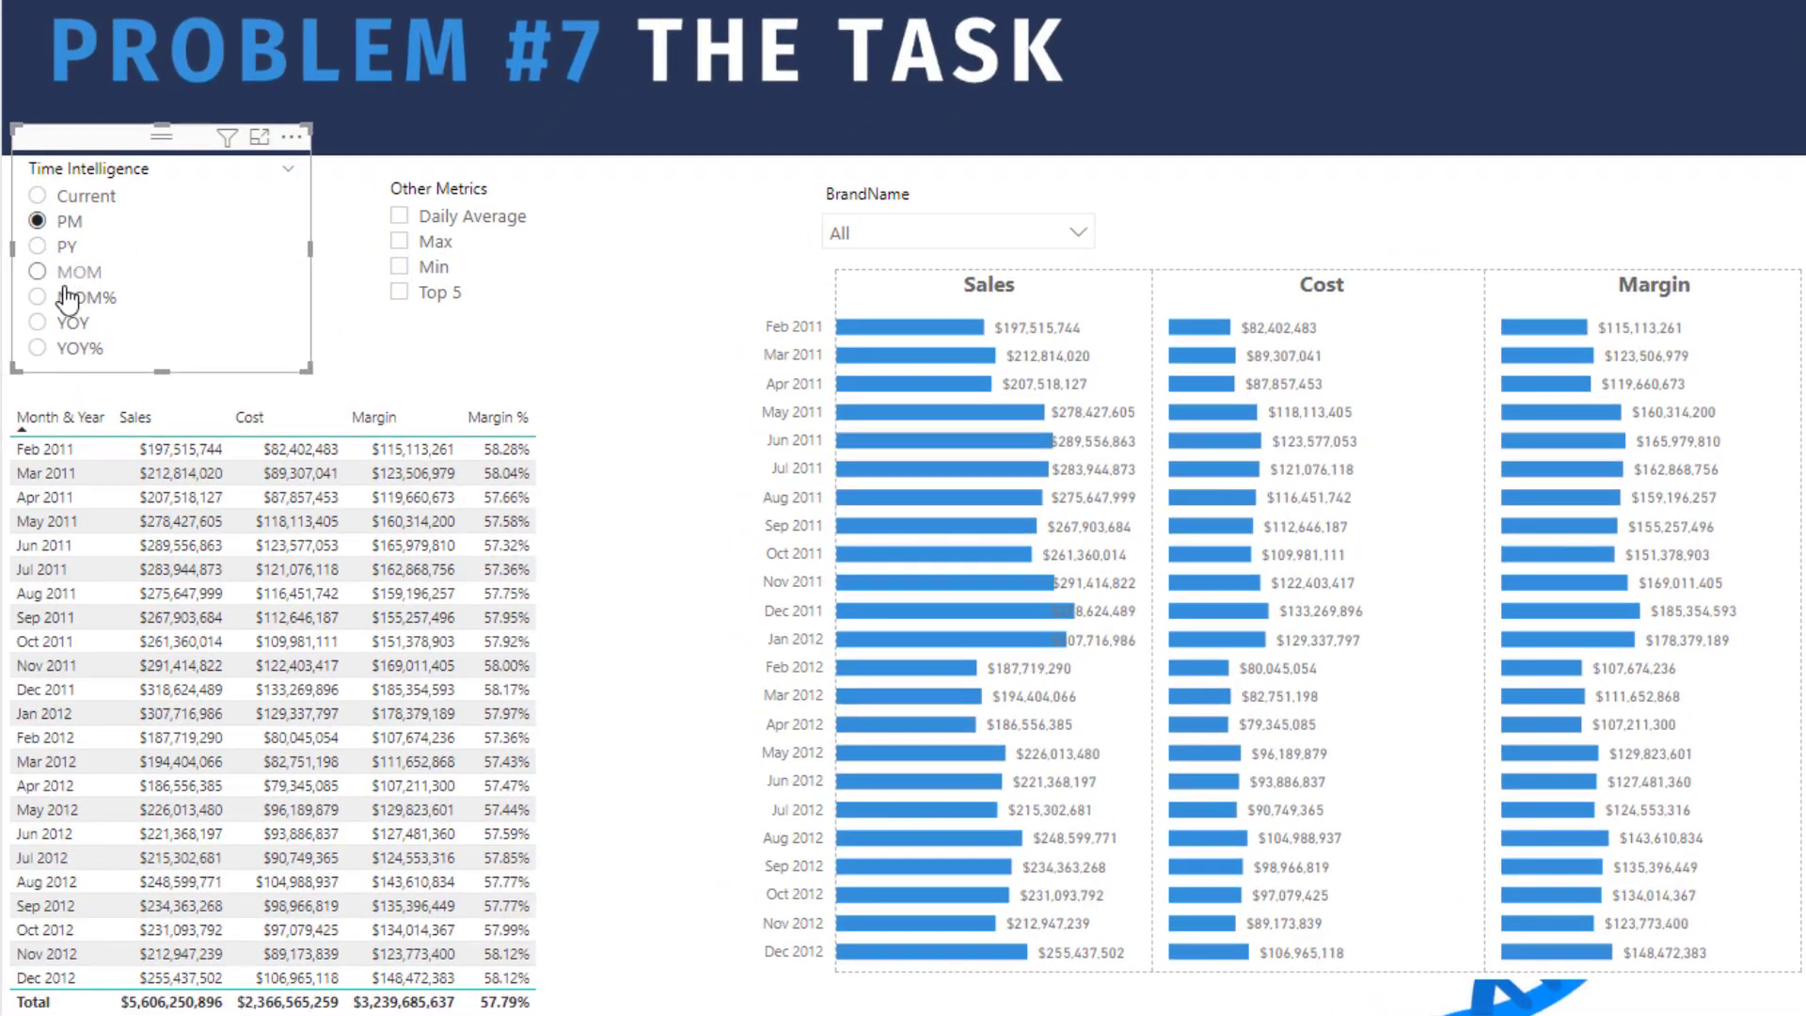
click(38, 297)
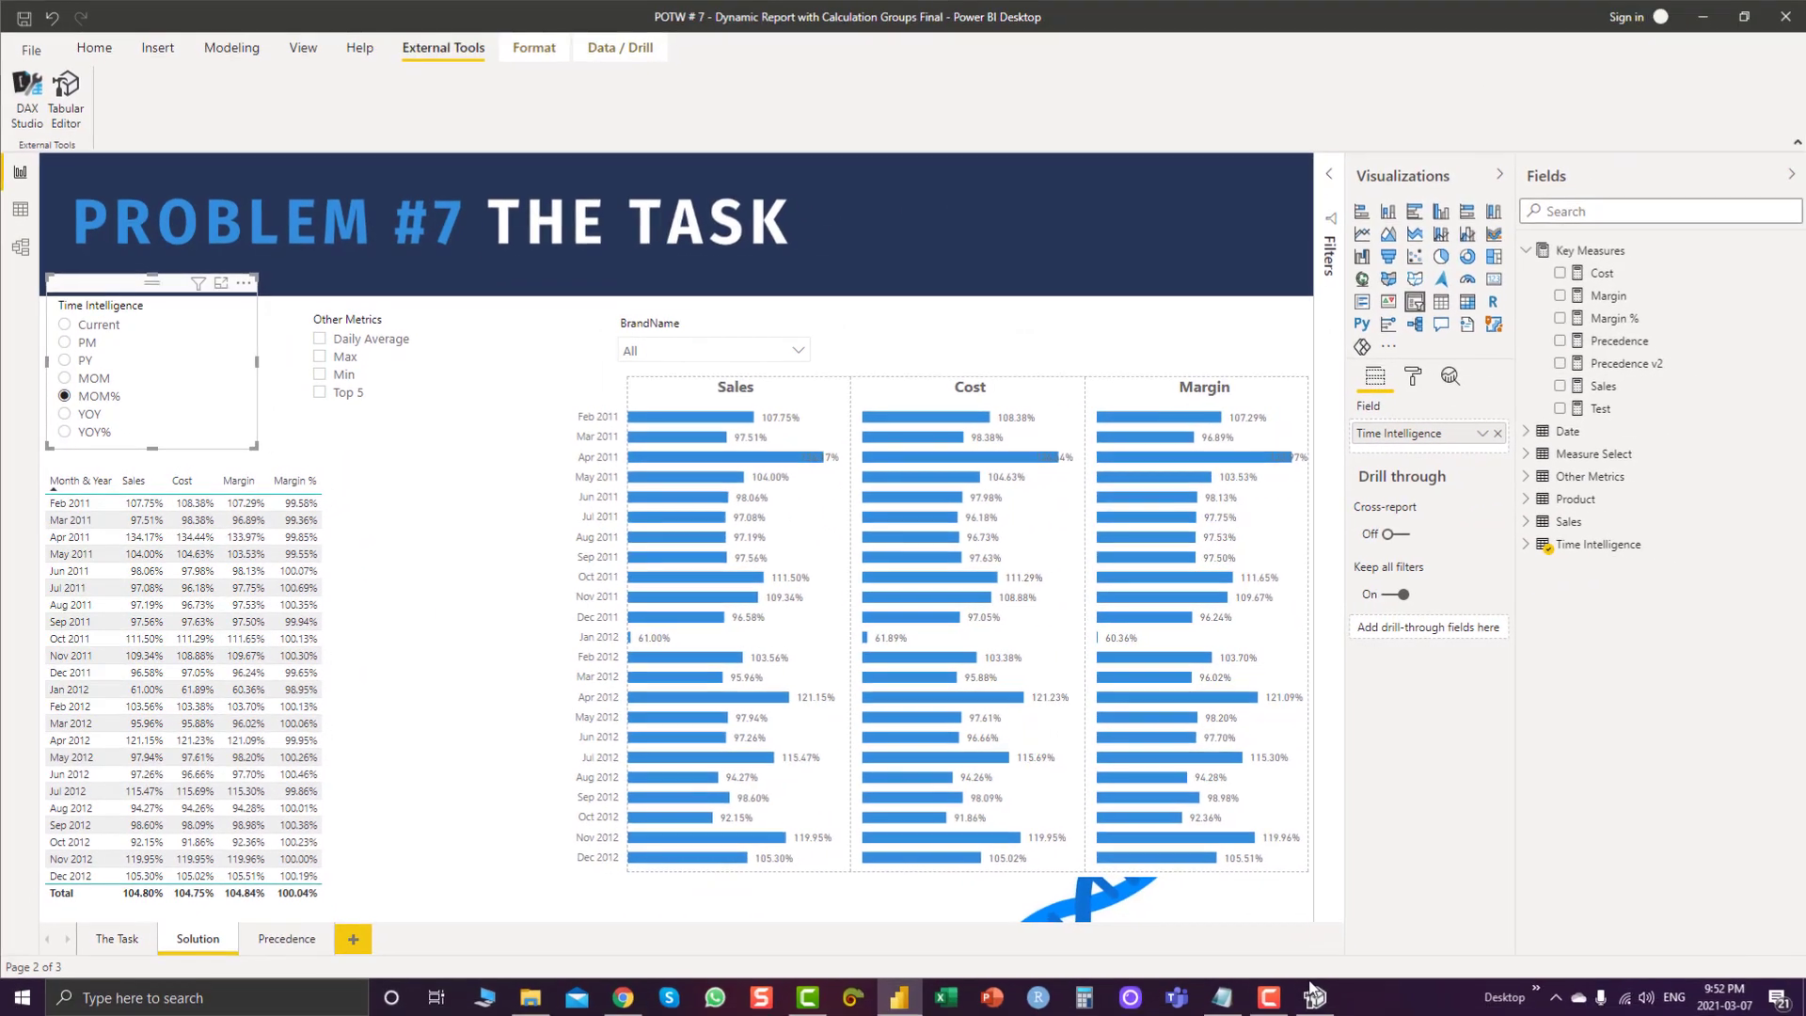
Switch back to Tabular Editor, show the Format String Expression of the MOM% calculation item and highlight it
click(1313, 994)
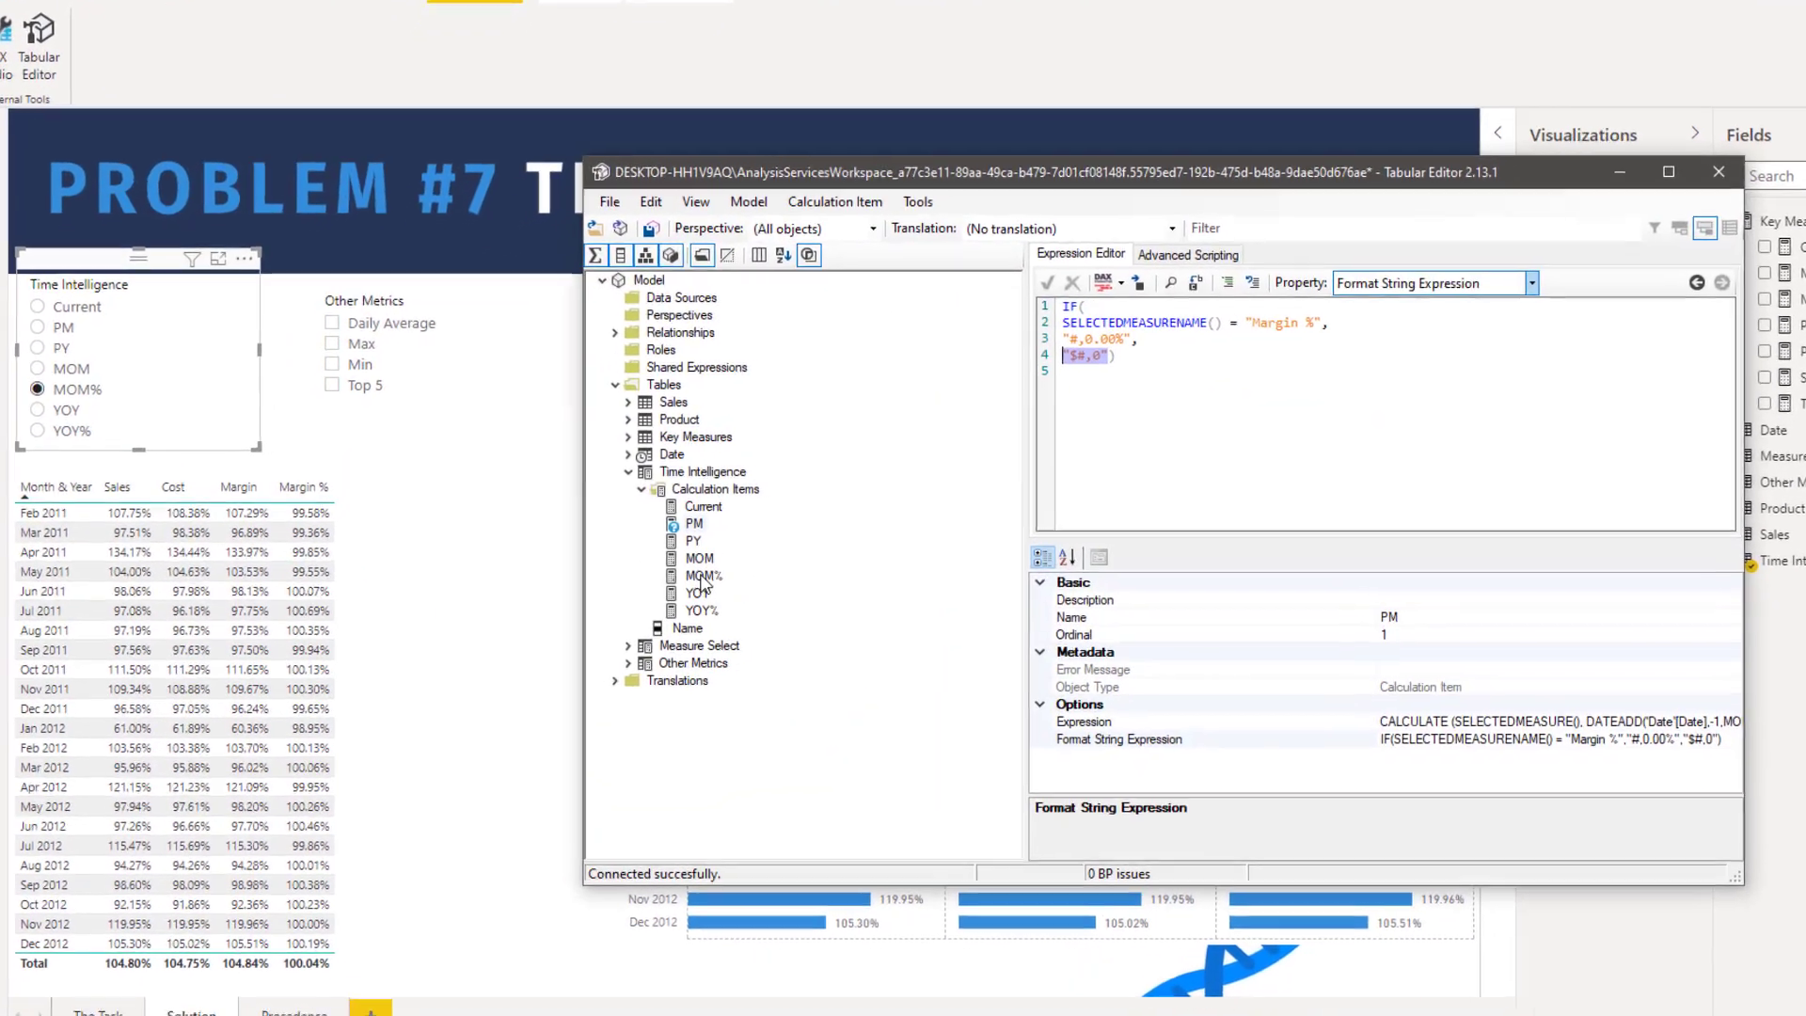
click(700, 577)
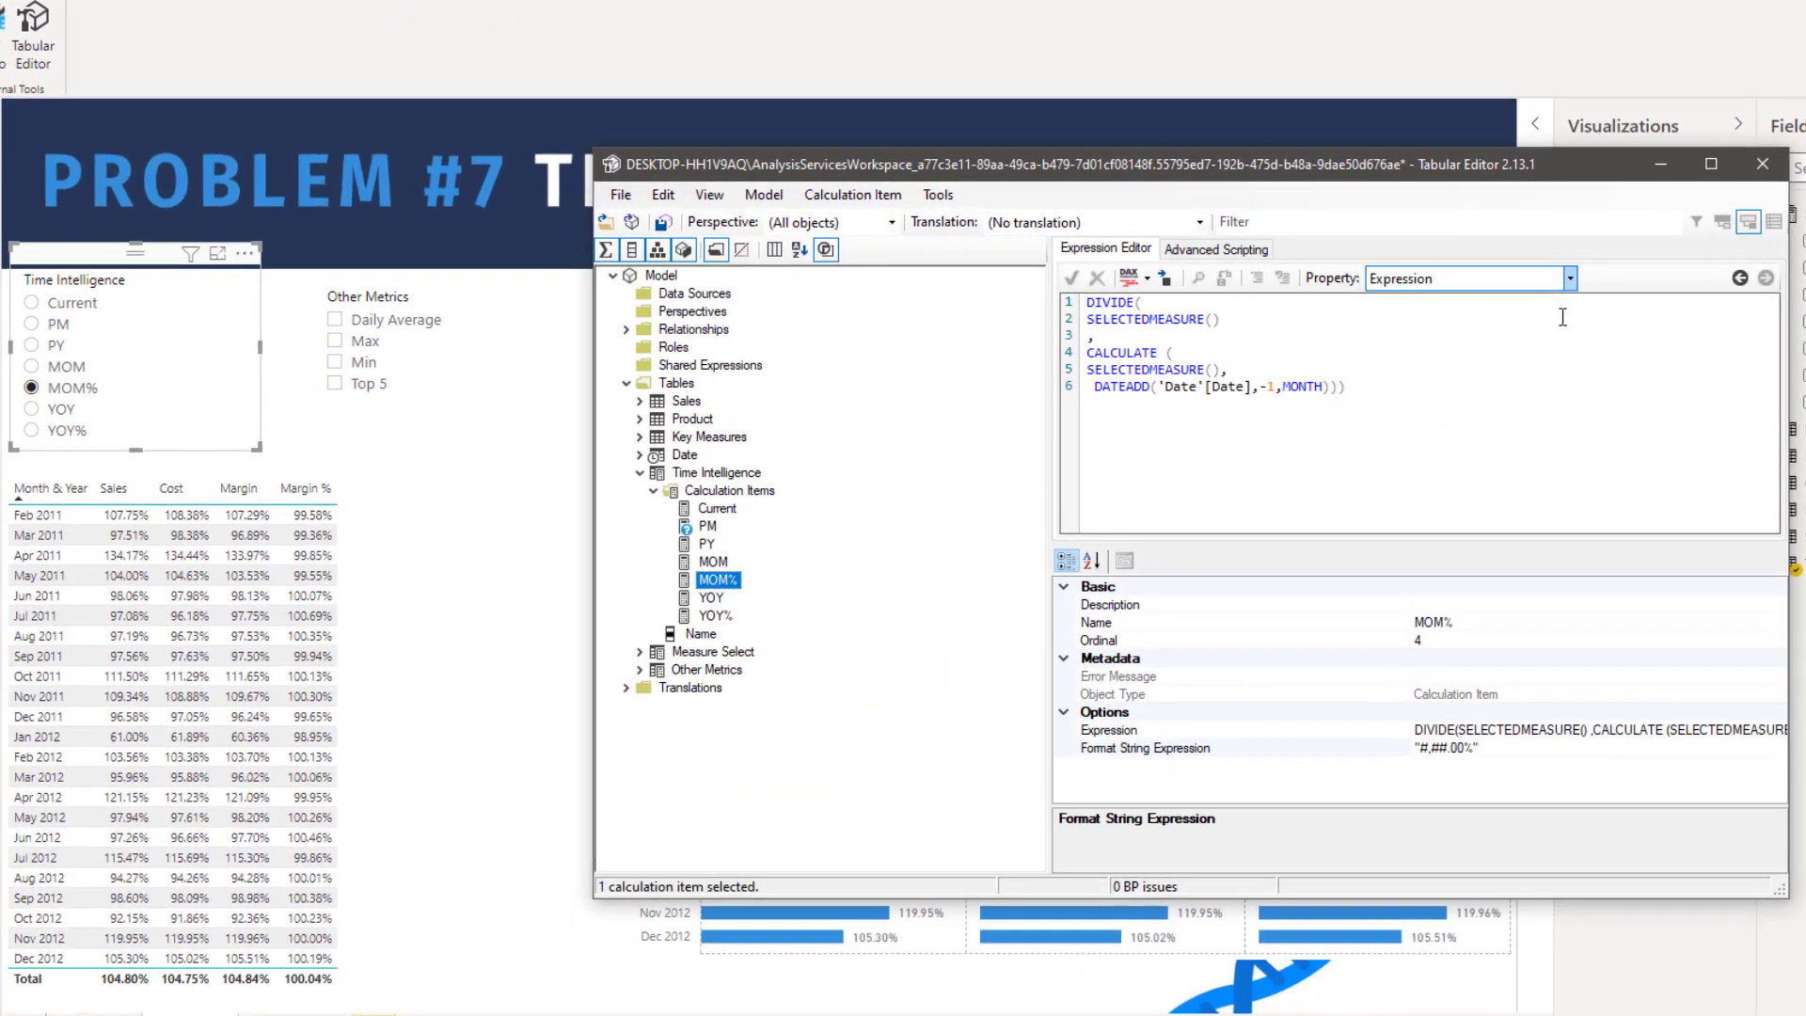
click(1569, 278)
click(1440, 317)
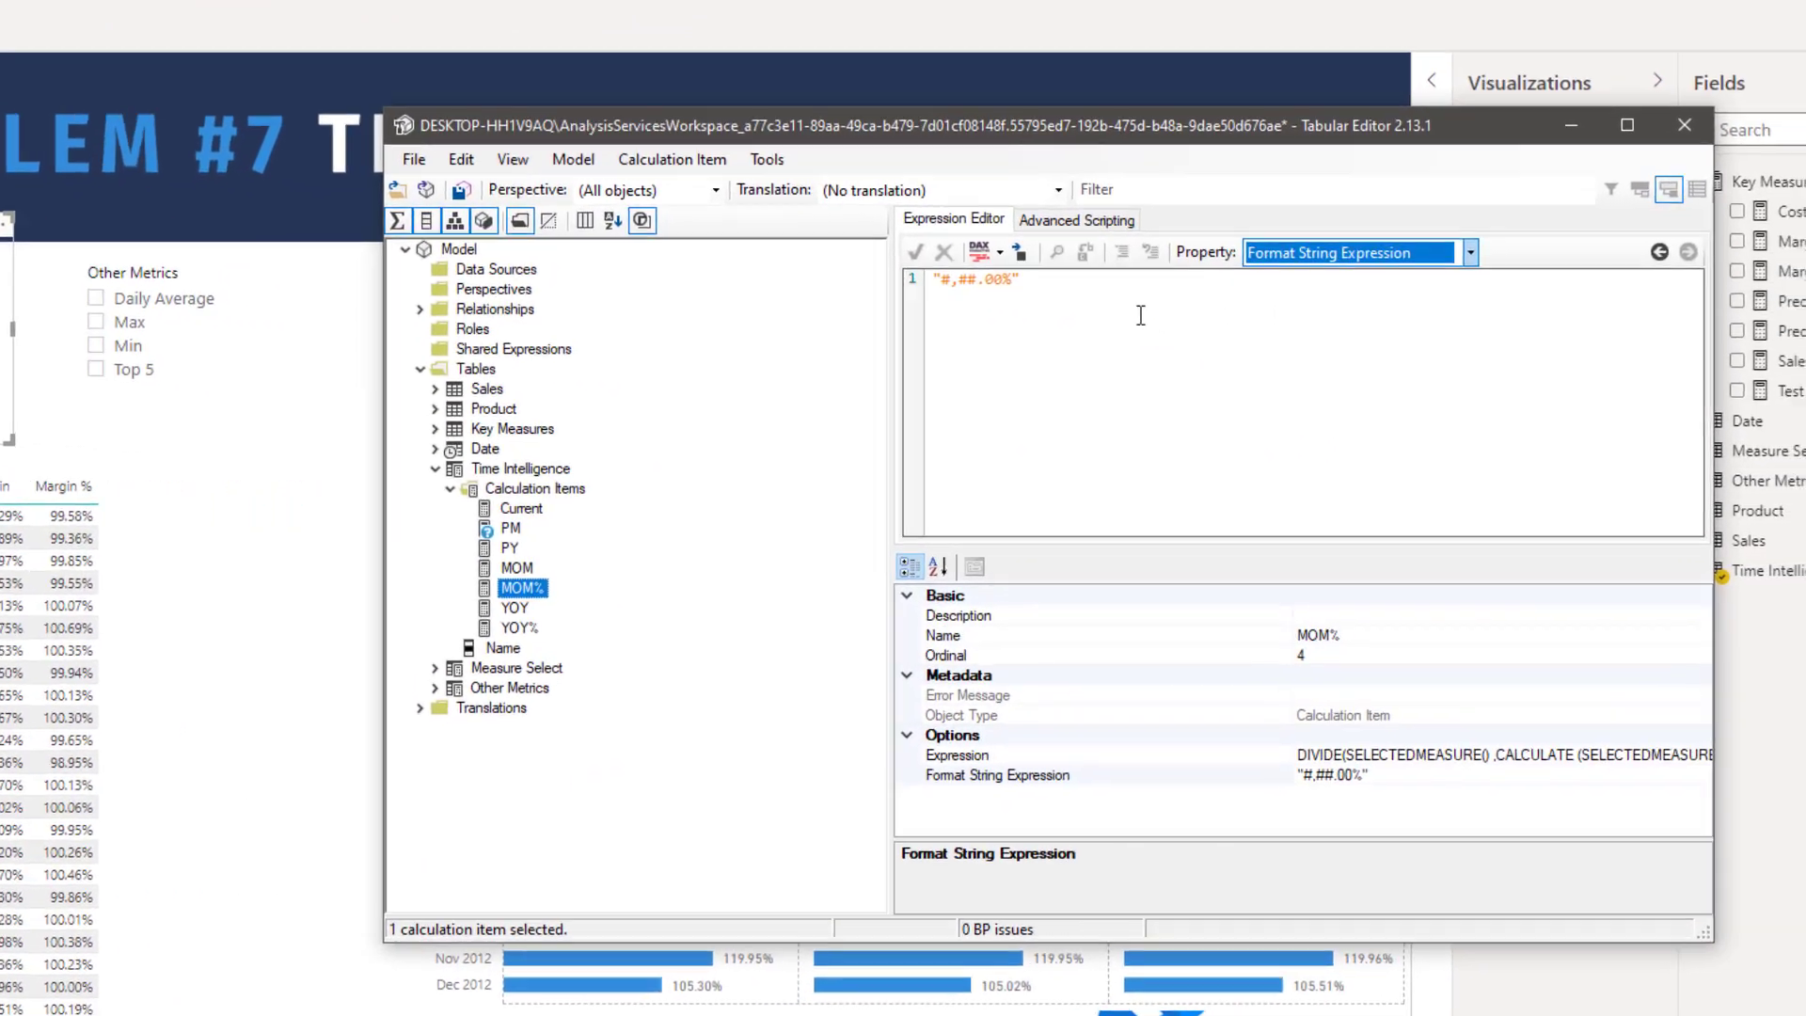
drag(1165, 302, 1082, 302)
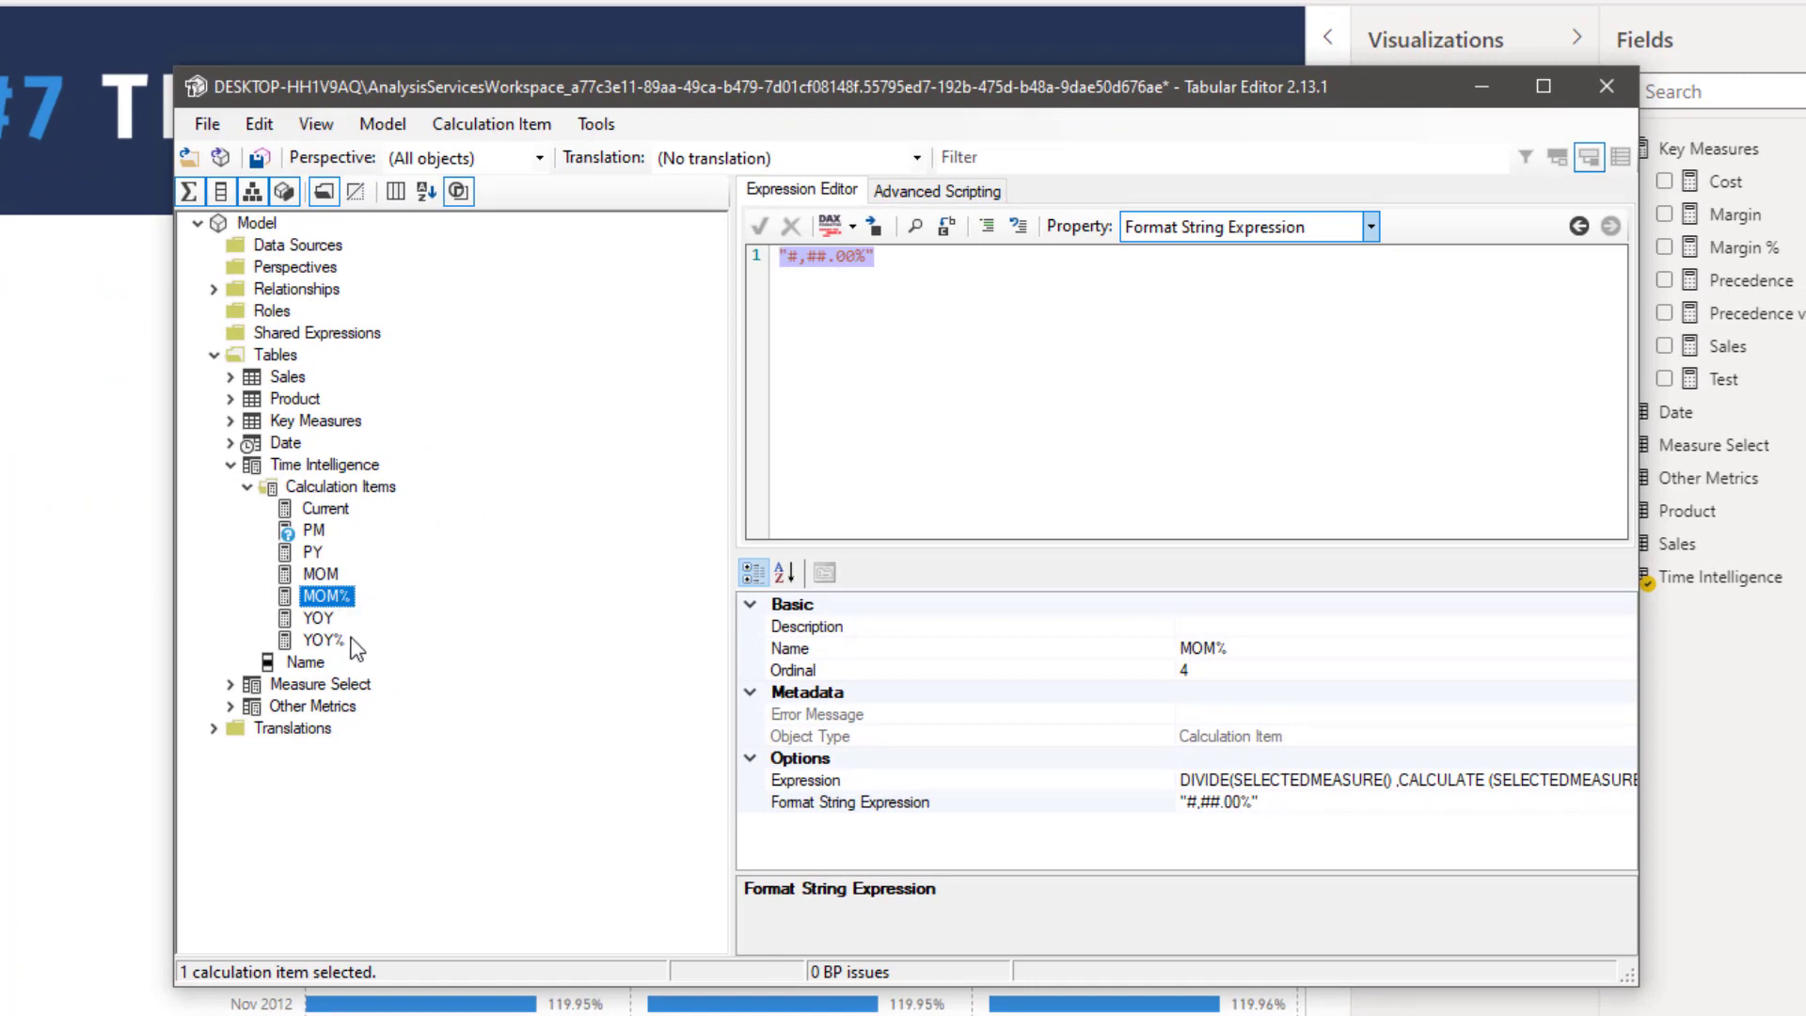
Show the Format String Expression of the YOY% calculation item and minimize Tabular Editor
click(321, 640)
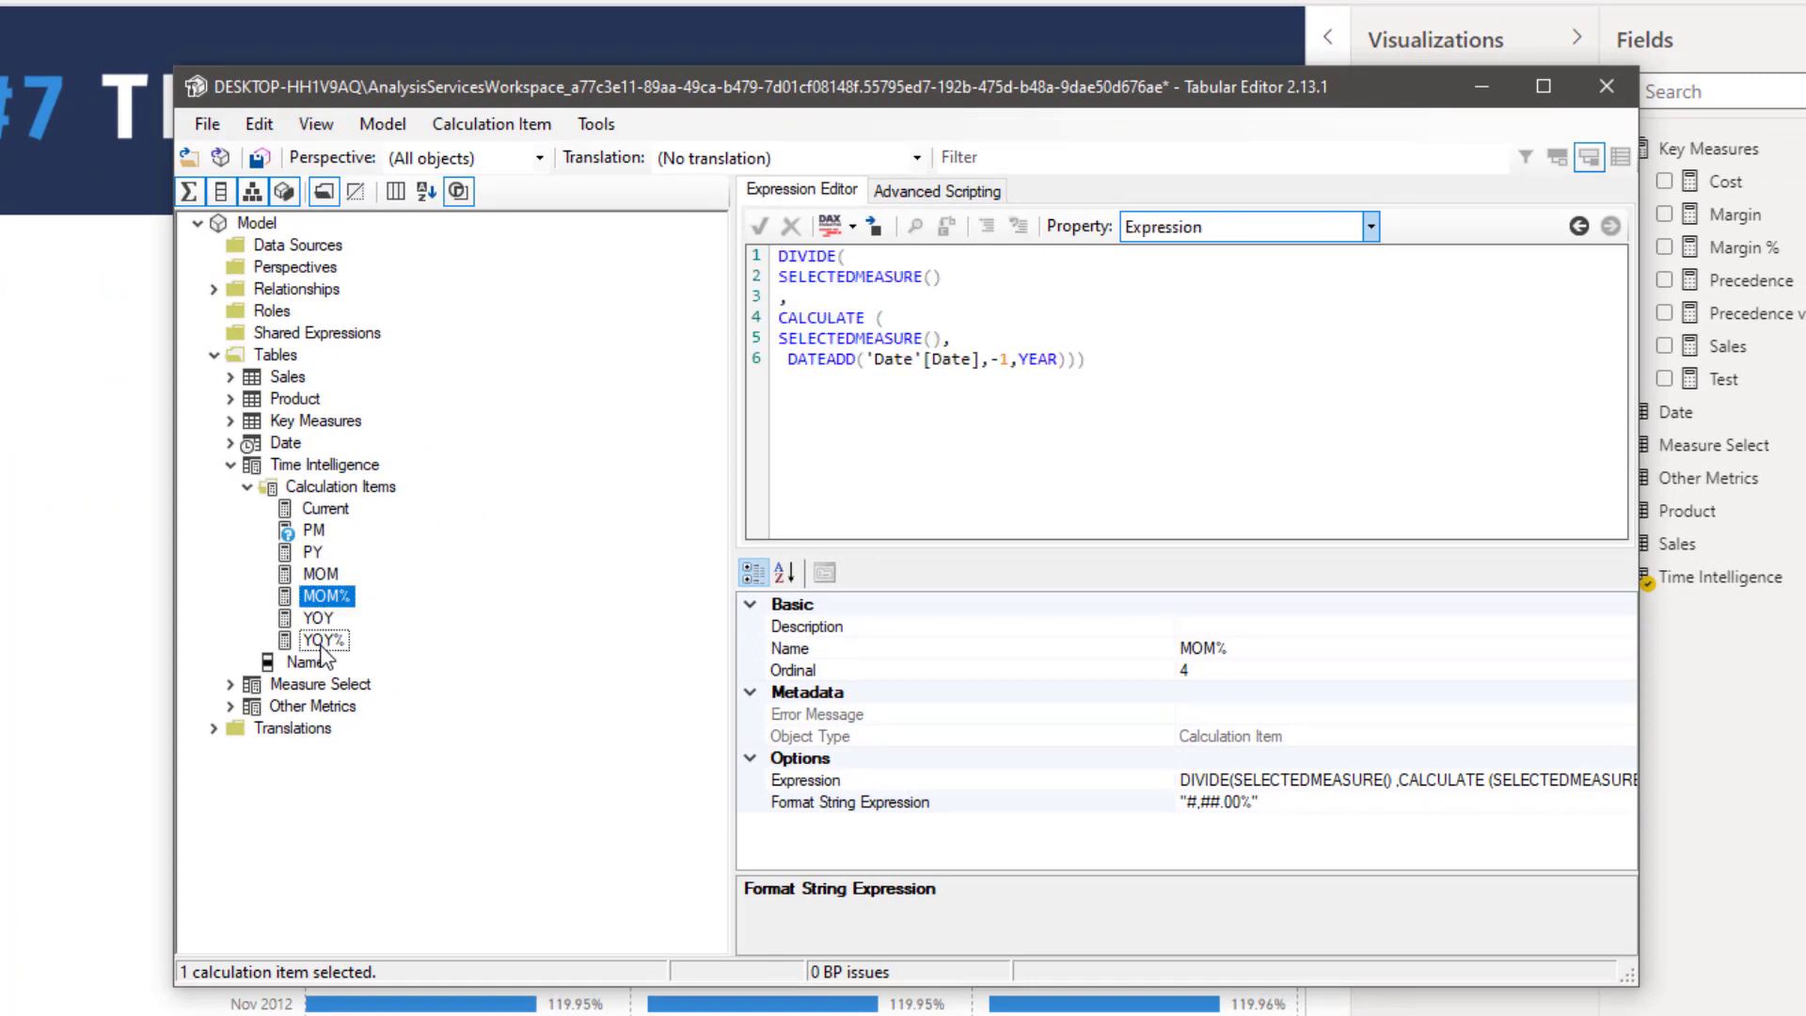
click(1370, 227)
click(1321, 277)
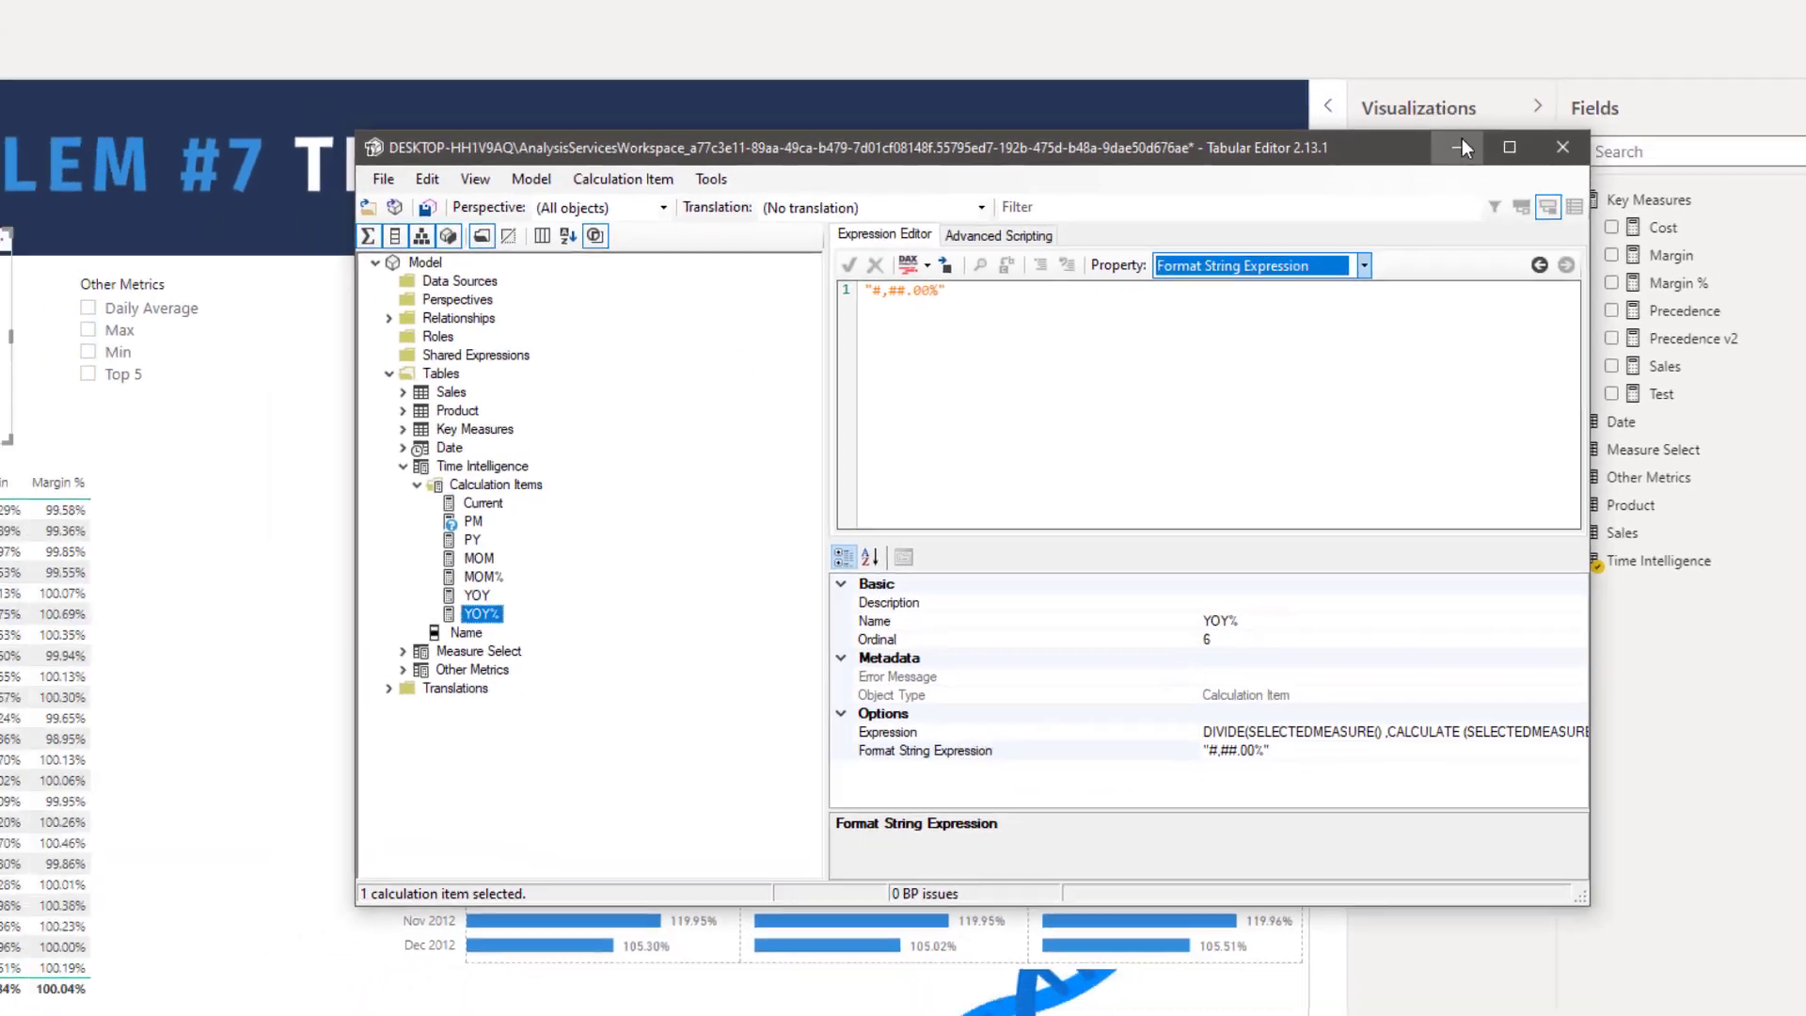
click(1481, 86)
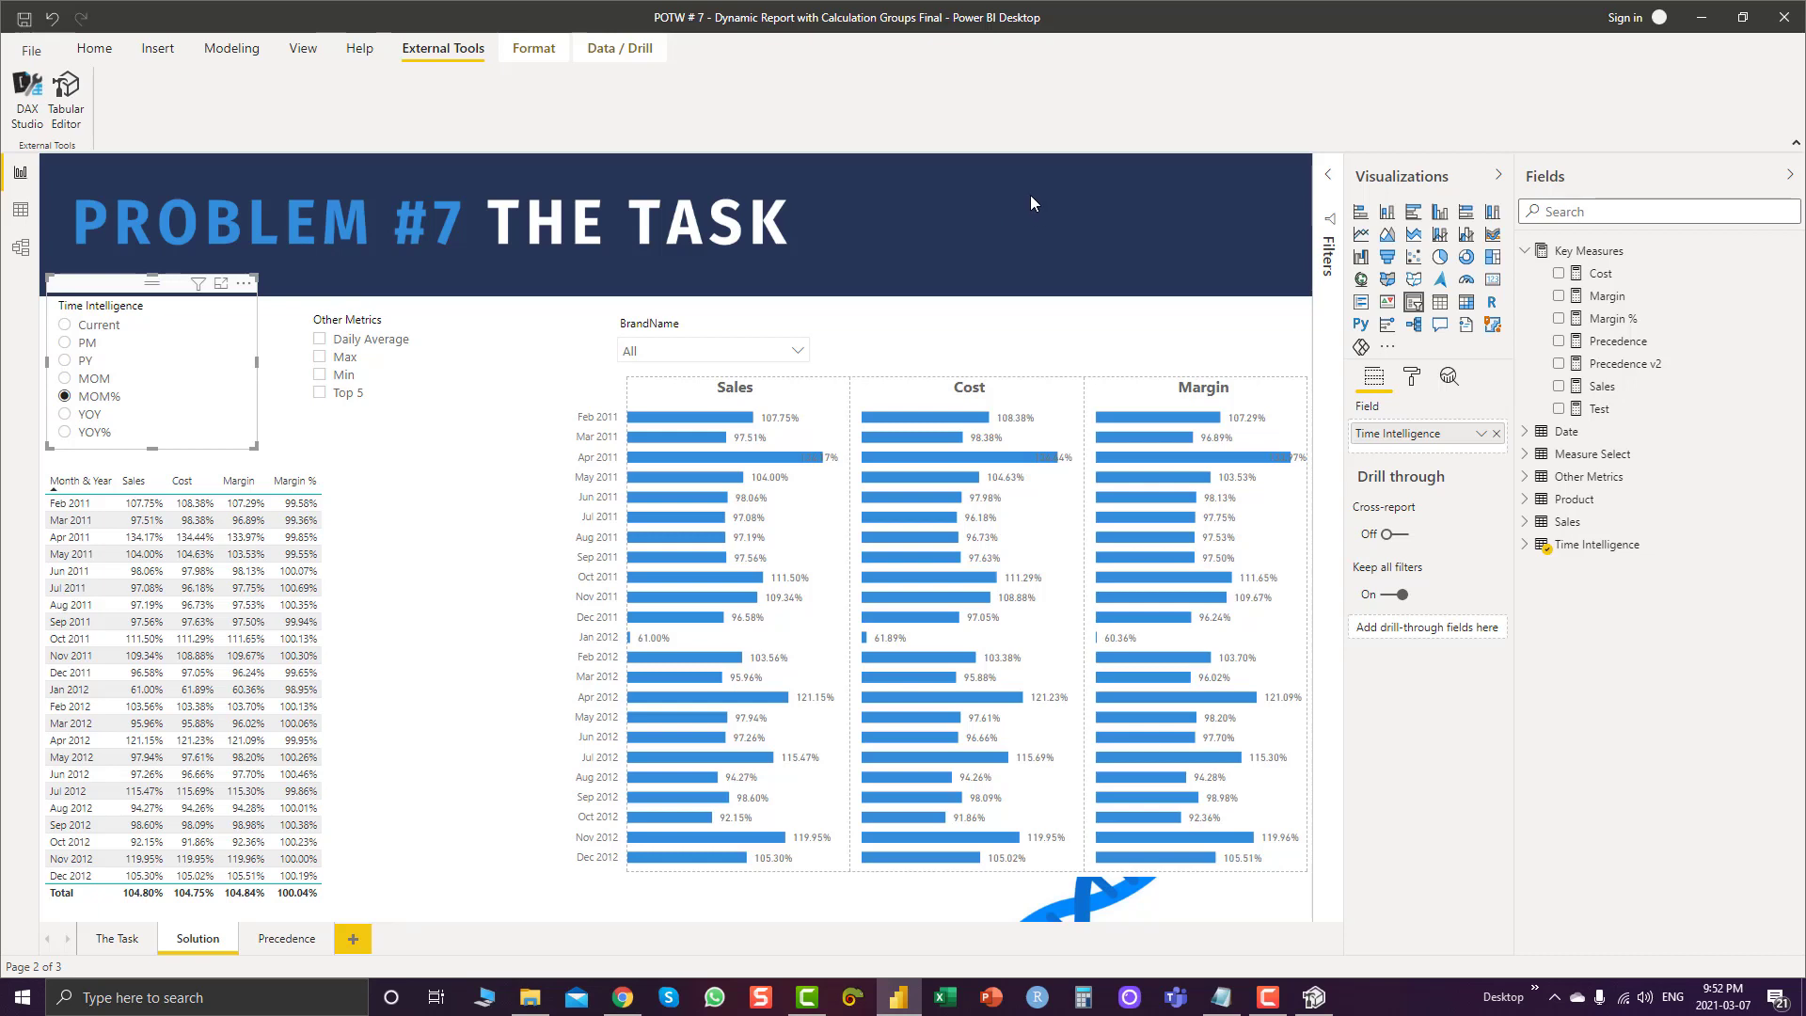
Show the Cost measure's properties in the Model view and choose Custom as its format
click(20, 255)
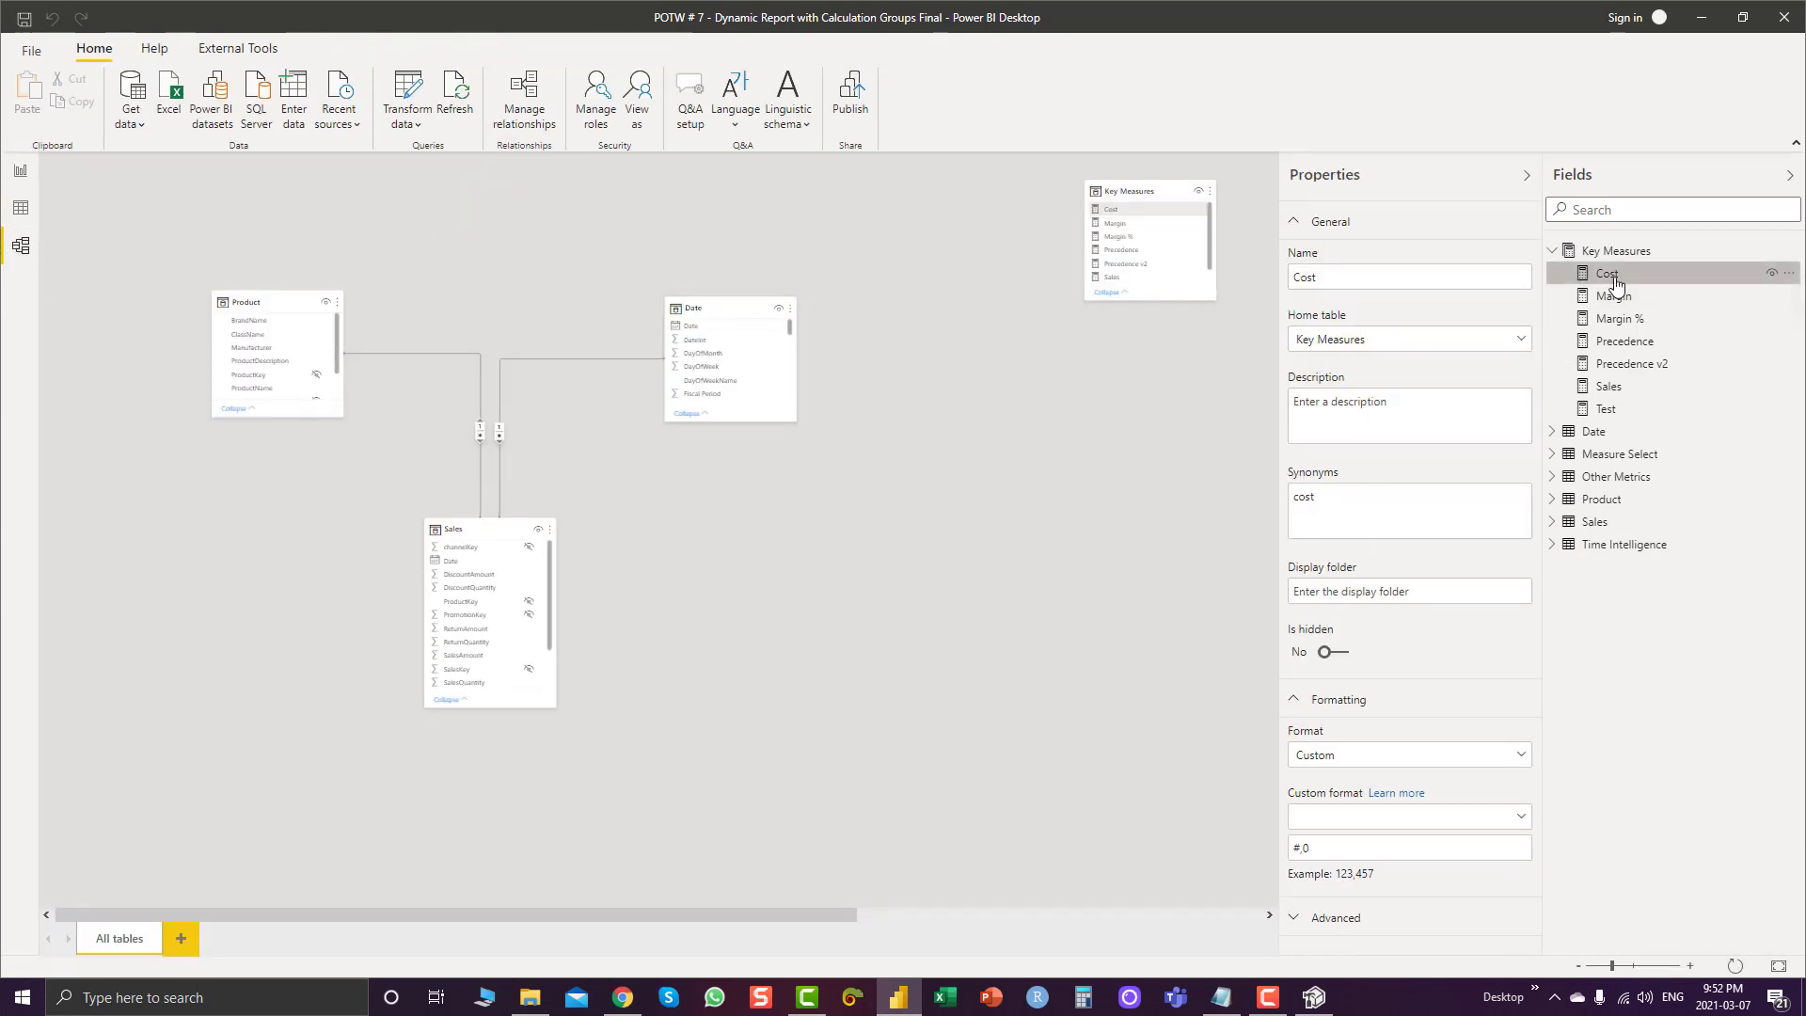
click(1486, 756)
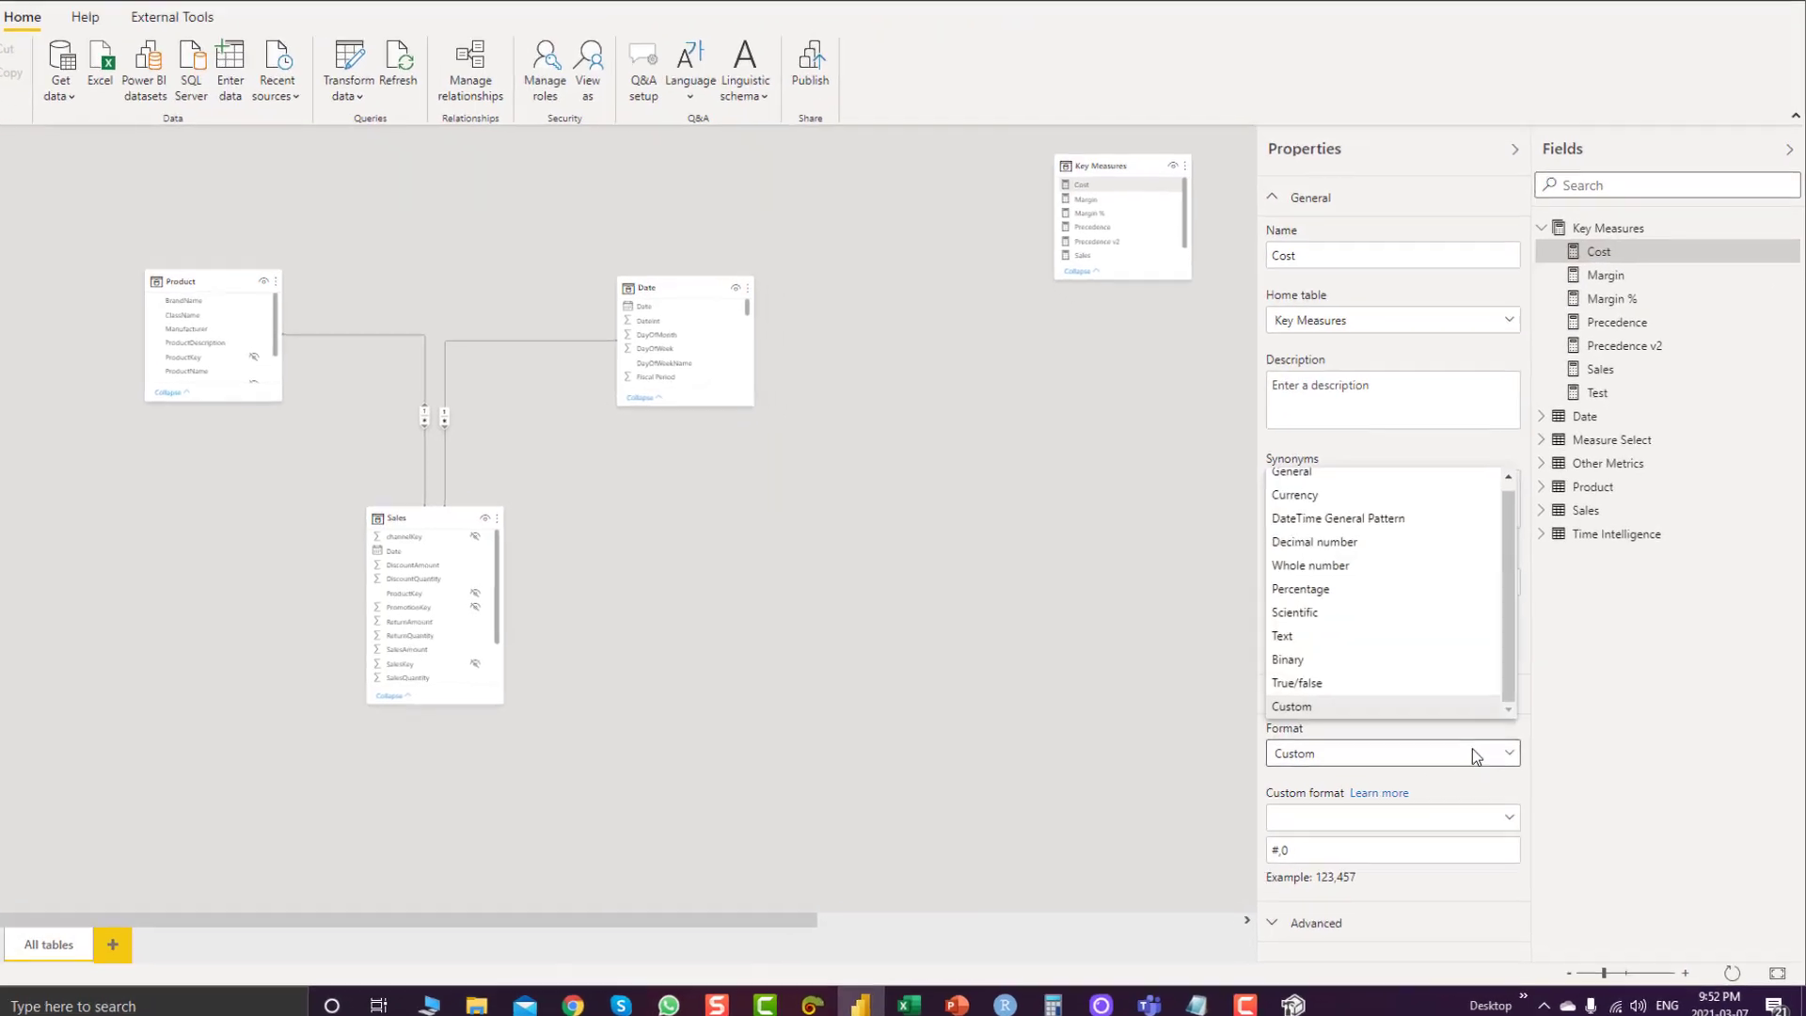
click(1326, 707)
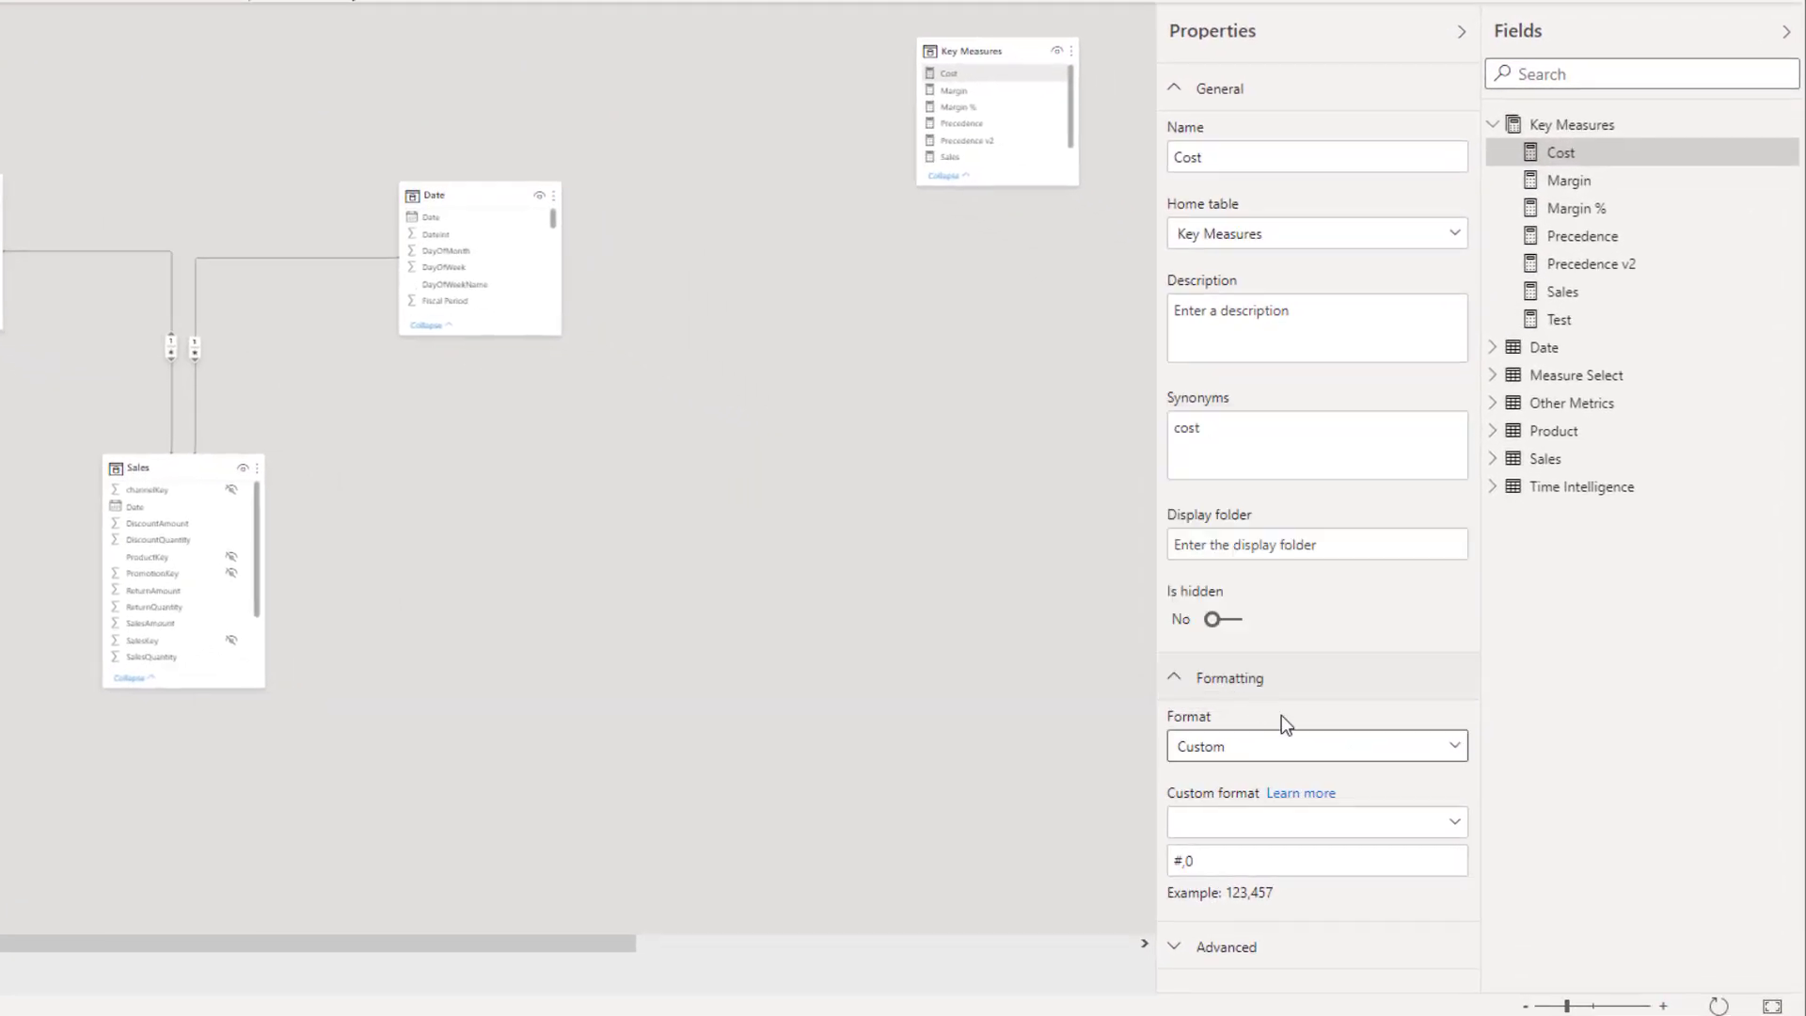
Open the Microsoft documentation on custom format strings, look through its supported custom format syntax, and minimize the browser
click(1296, 796)
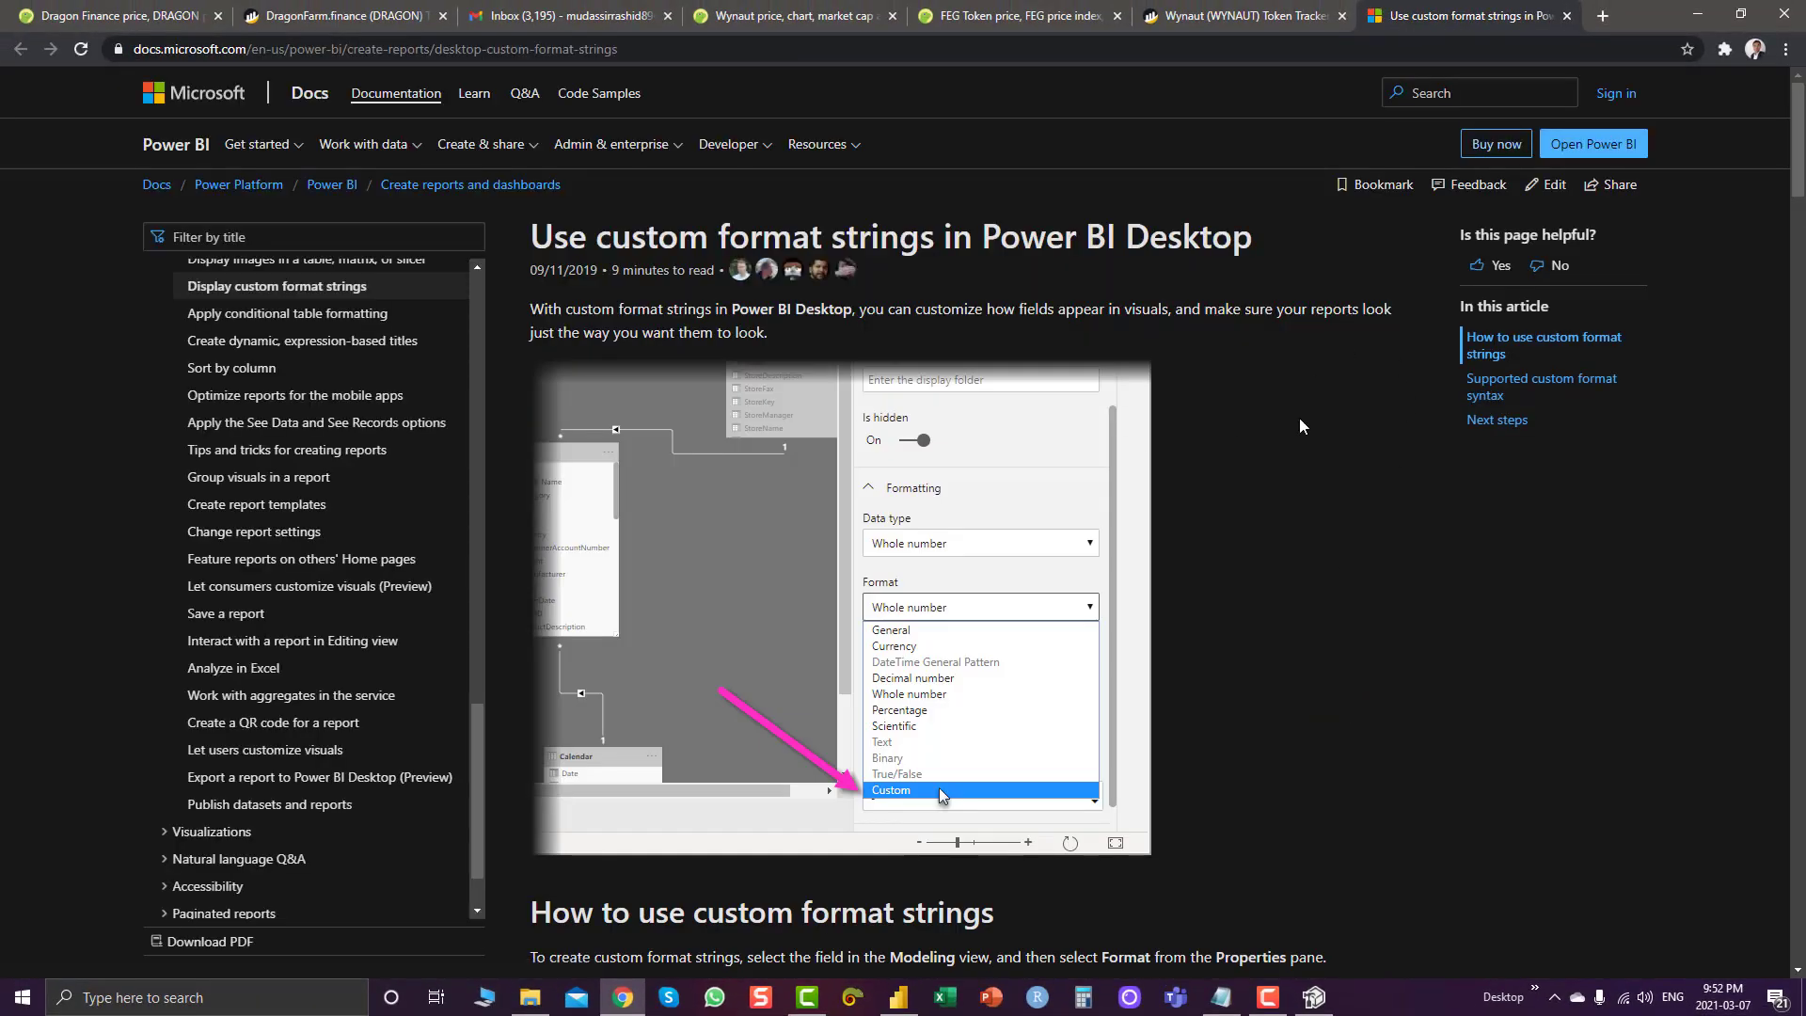
scroll(865, 561, down, 12)
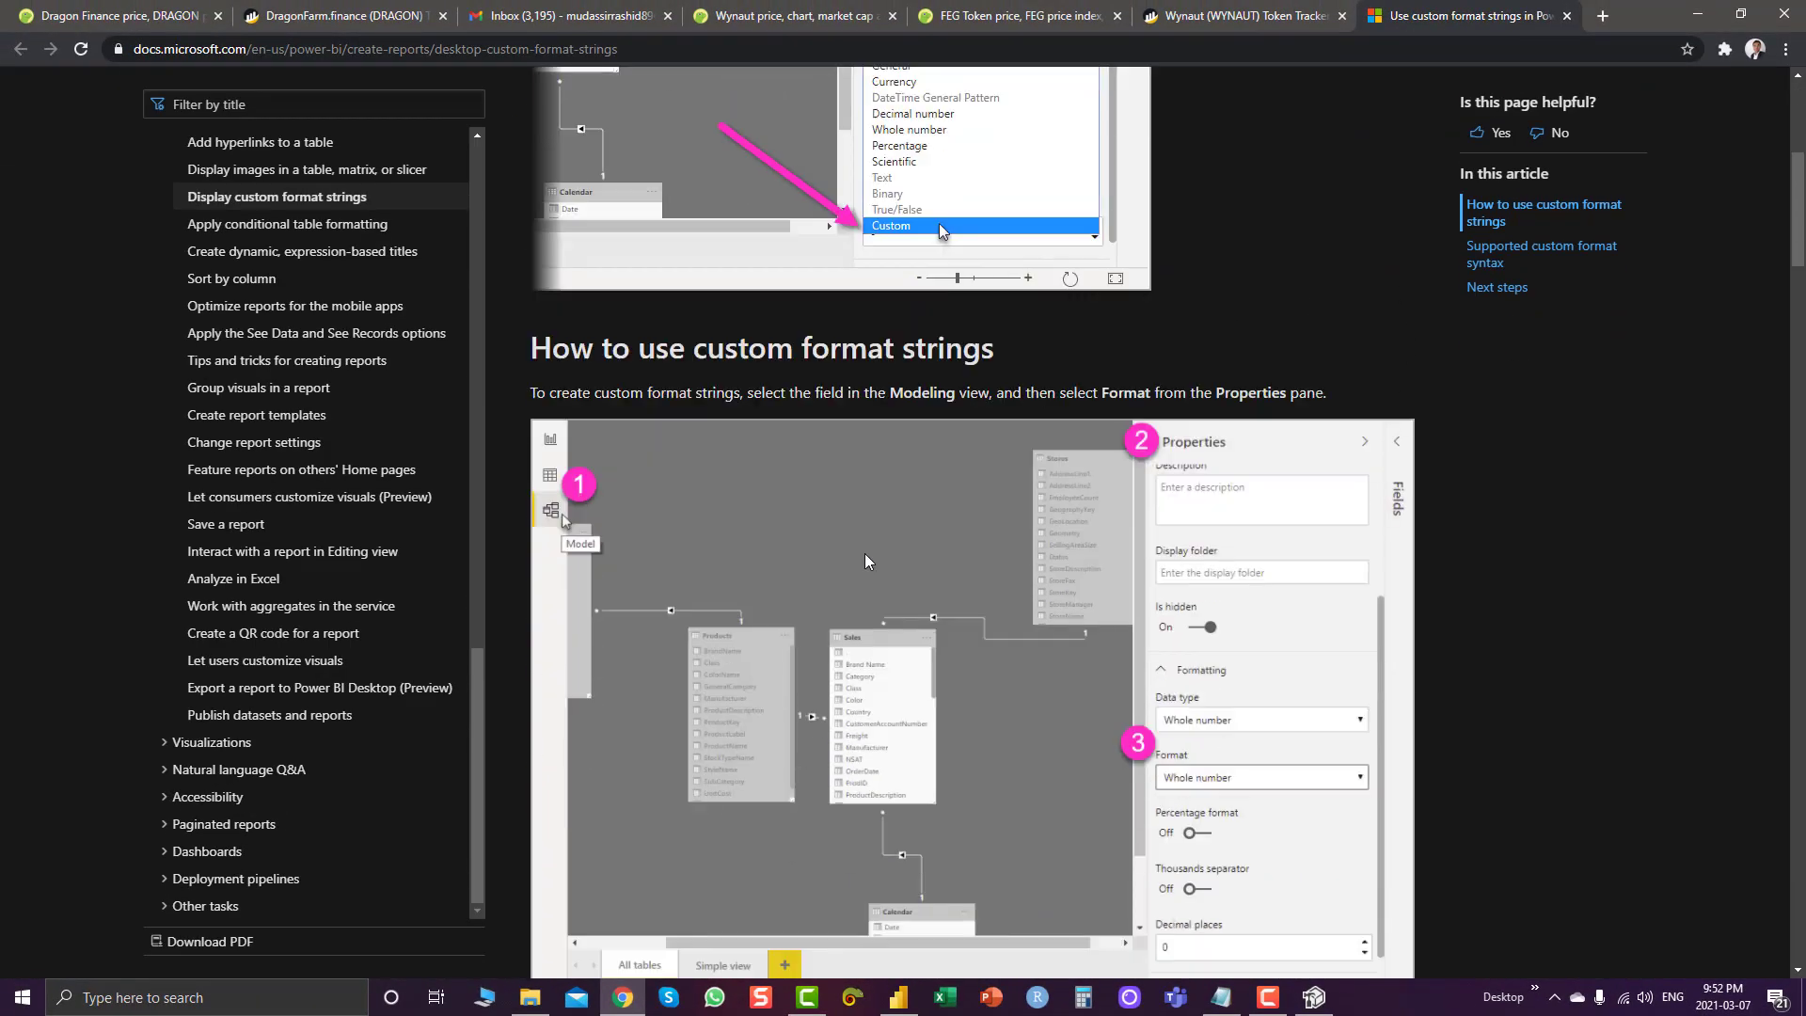
scroll(869, 557, down, 6)
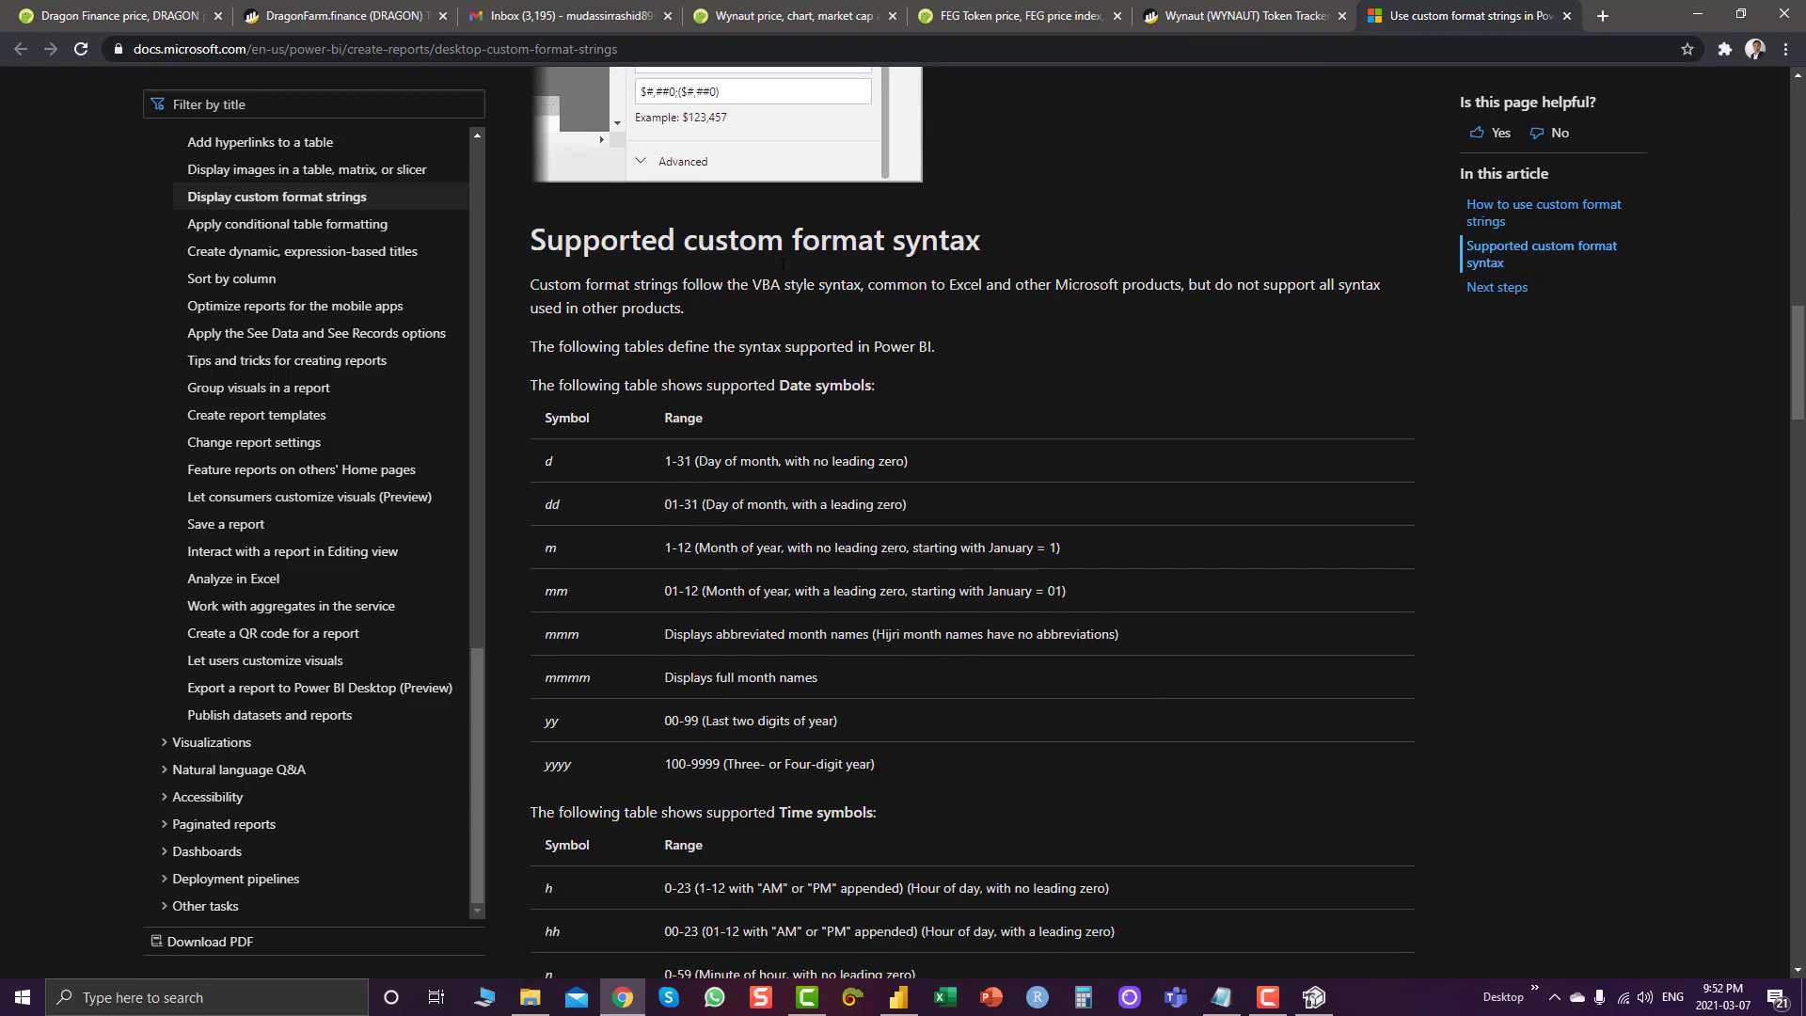
scroll(962, 433, down, 11)
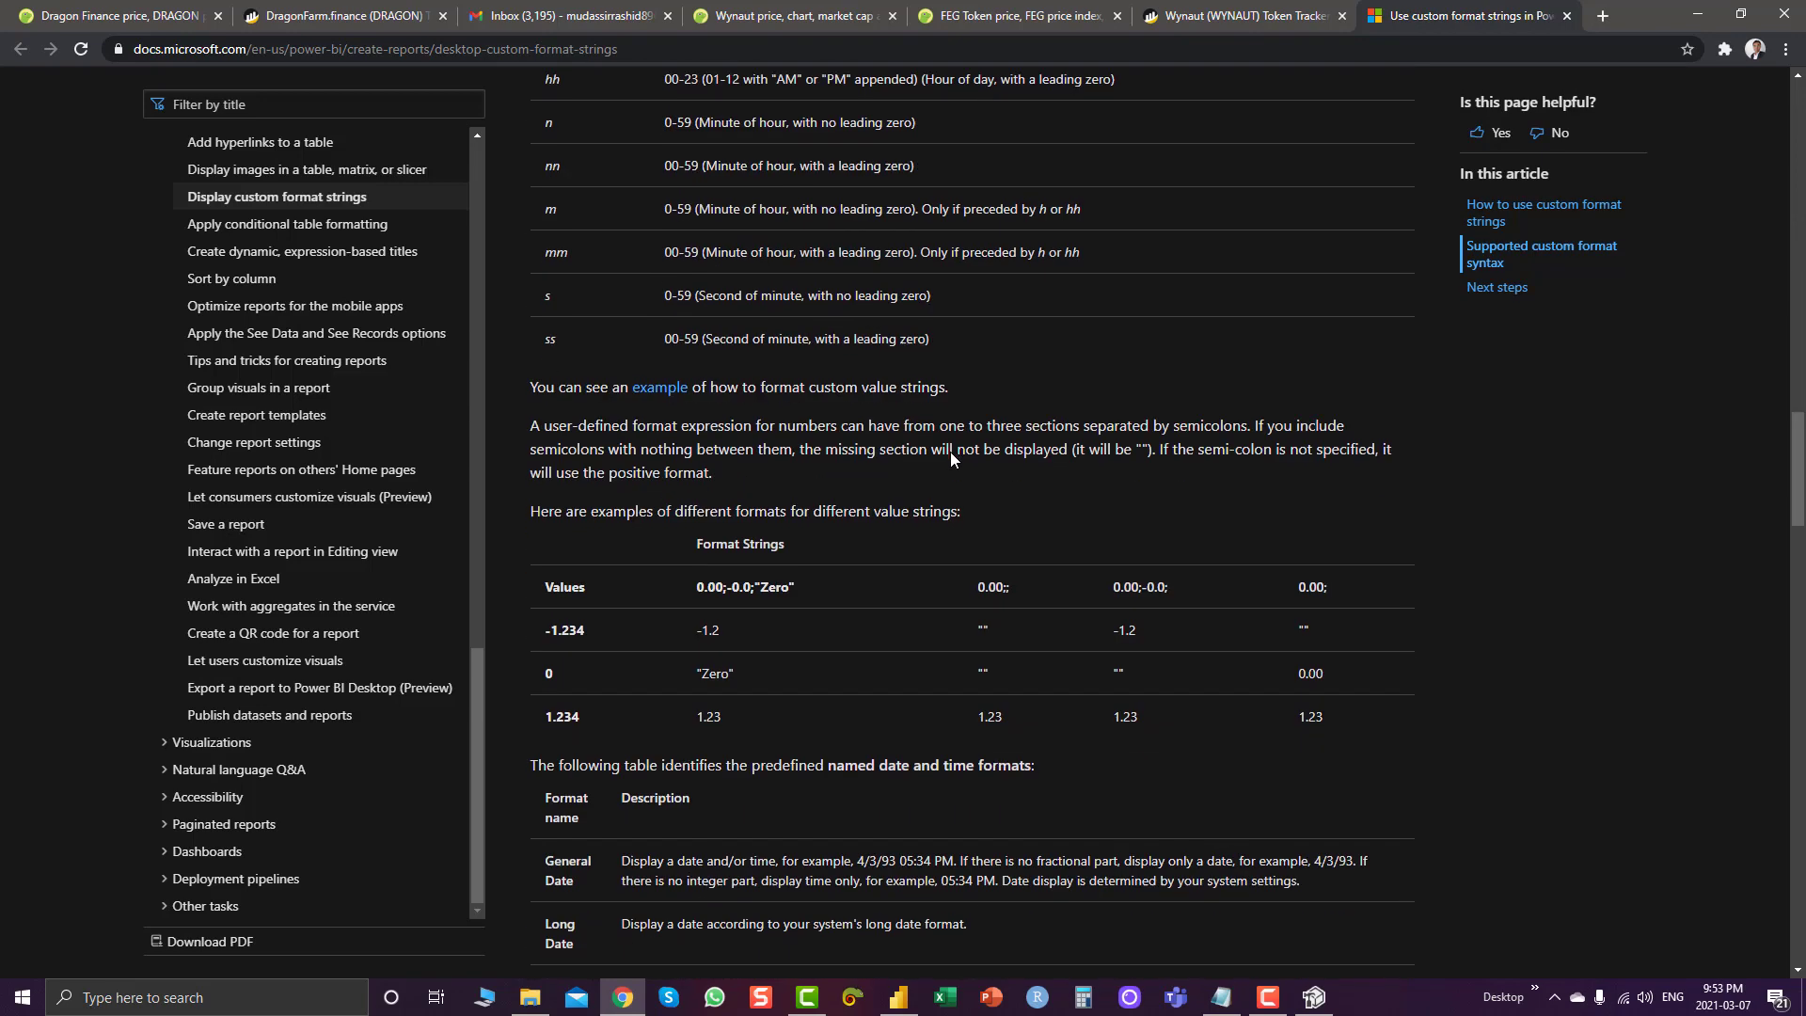
click(1697, 14)
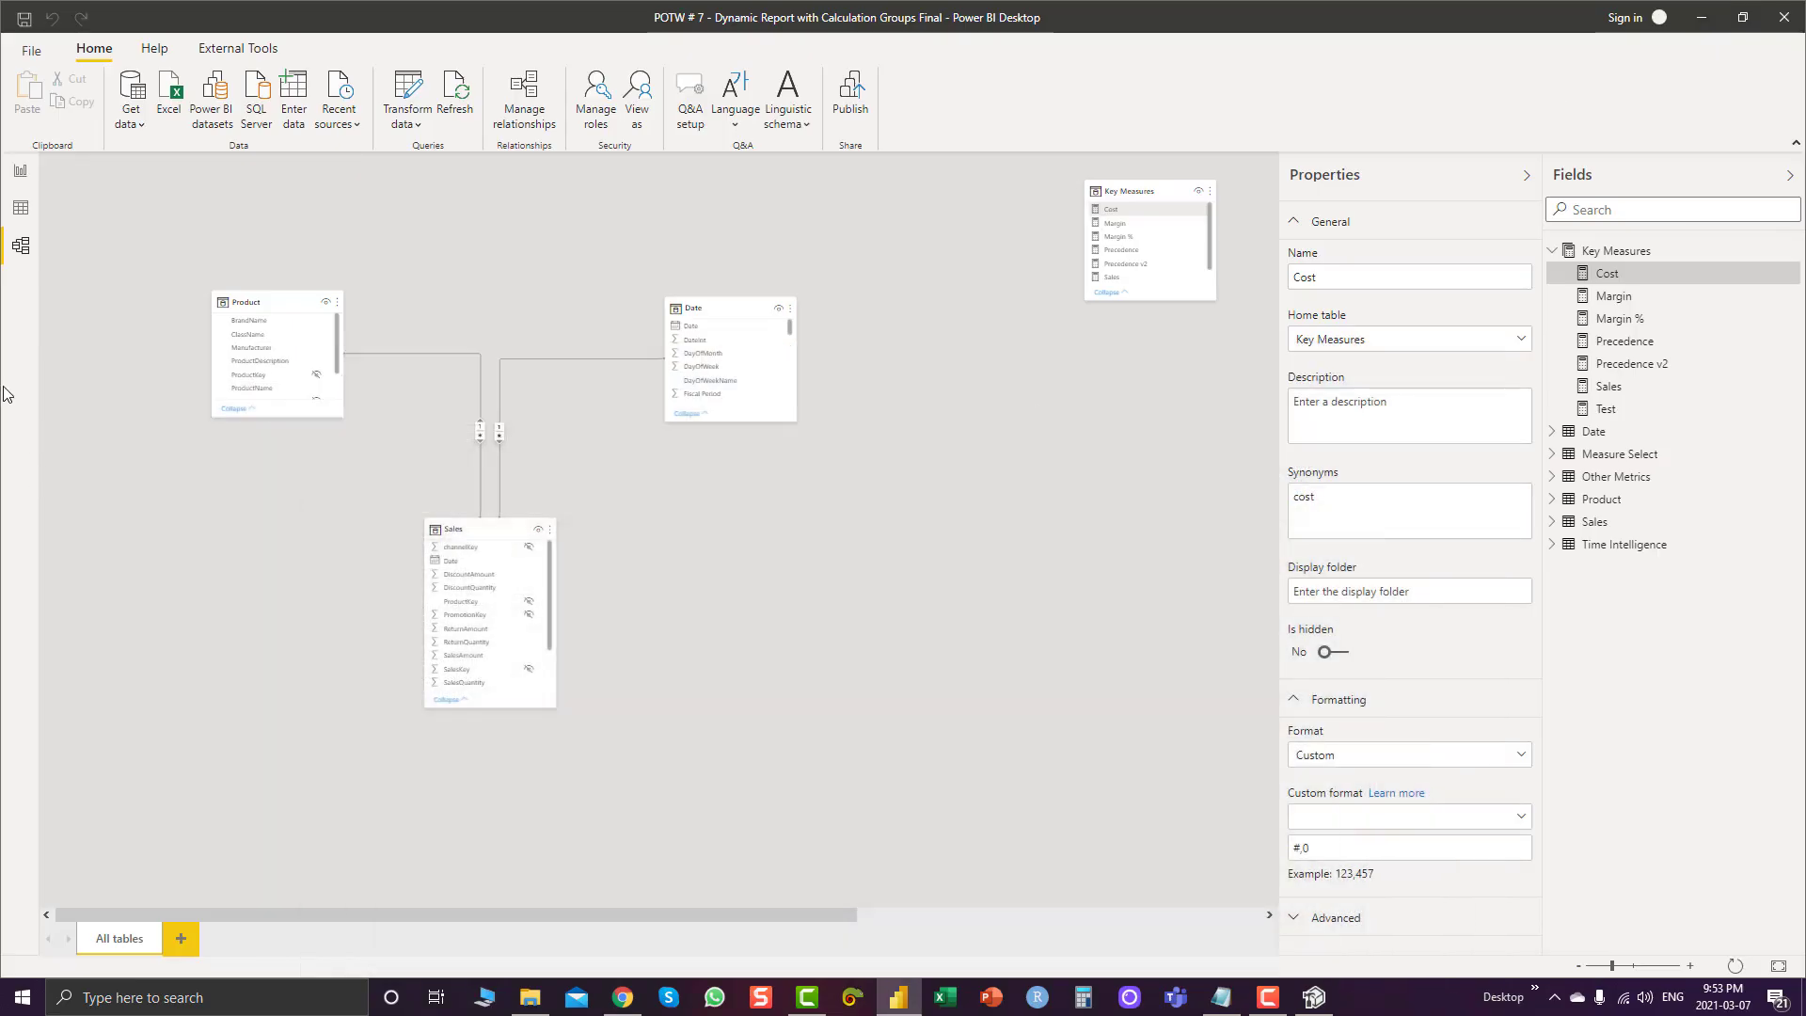
Return to the report view and set the Time Intelligence slicer to Current
click(21, 171)
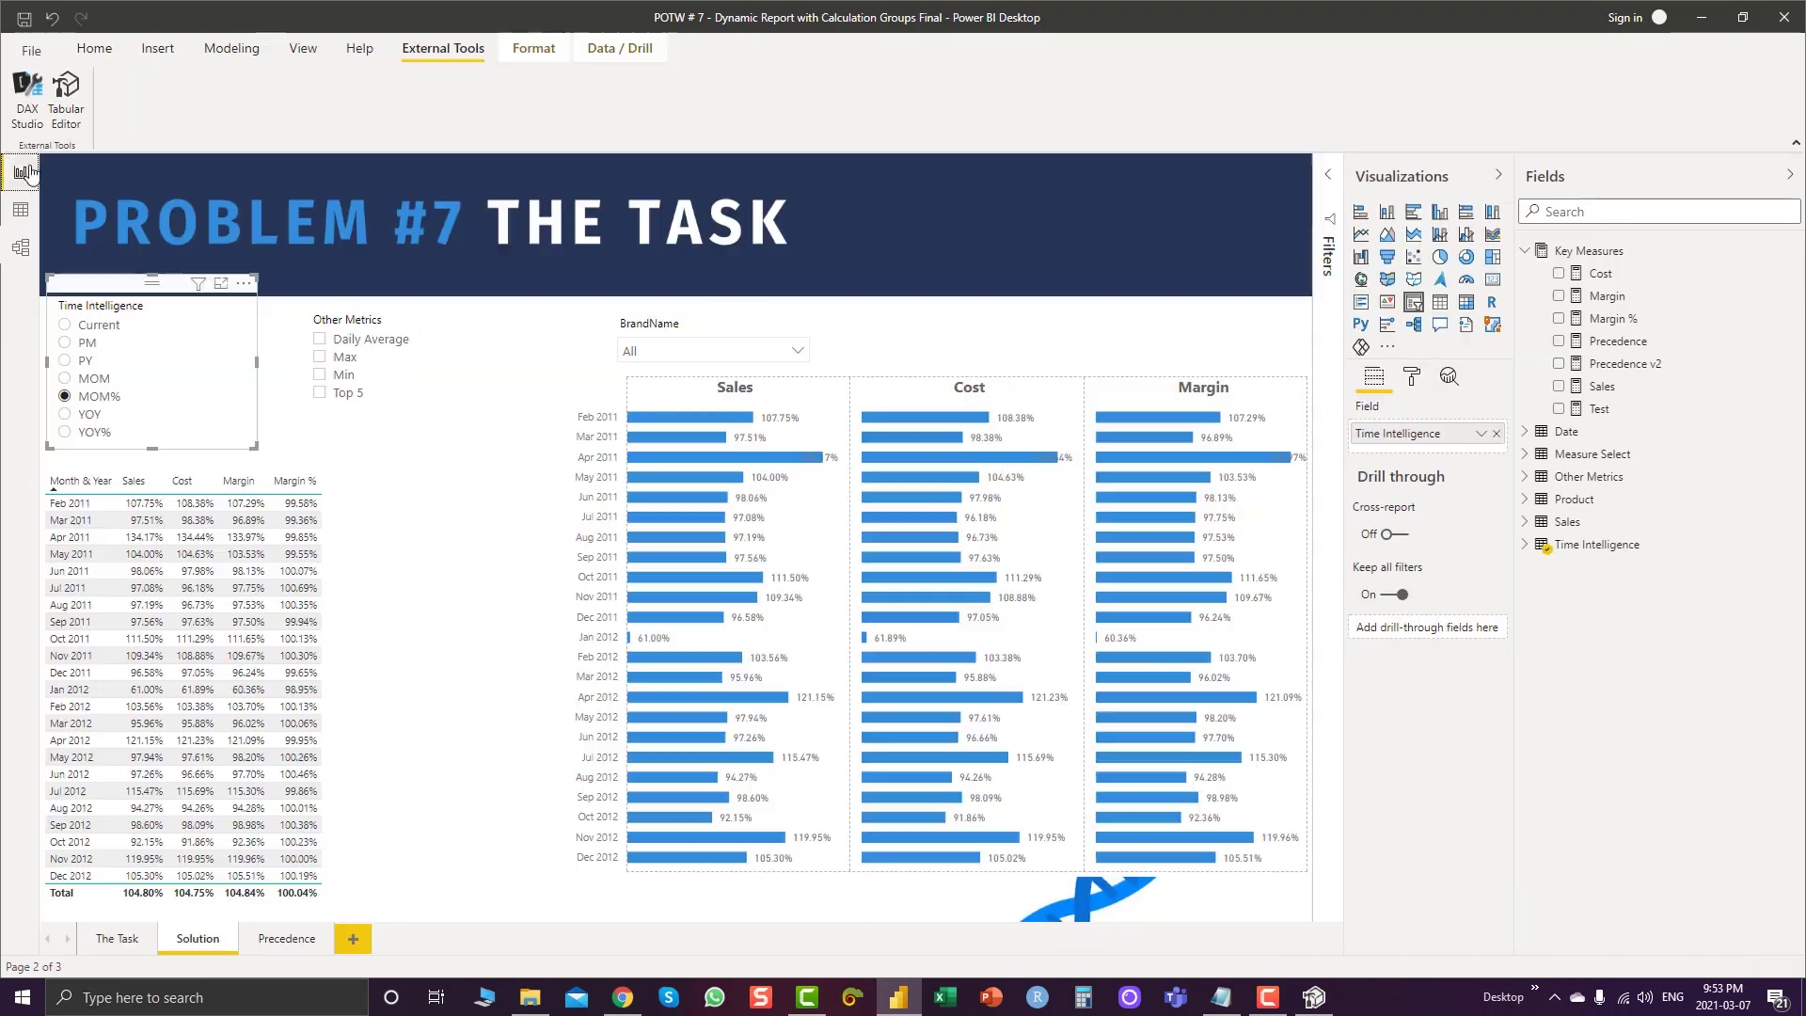
click(393, 311)
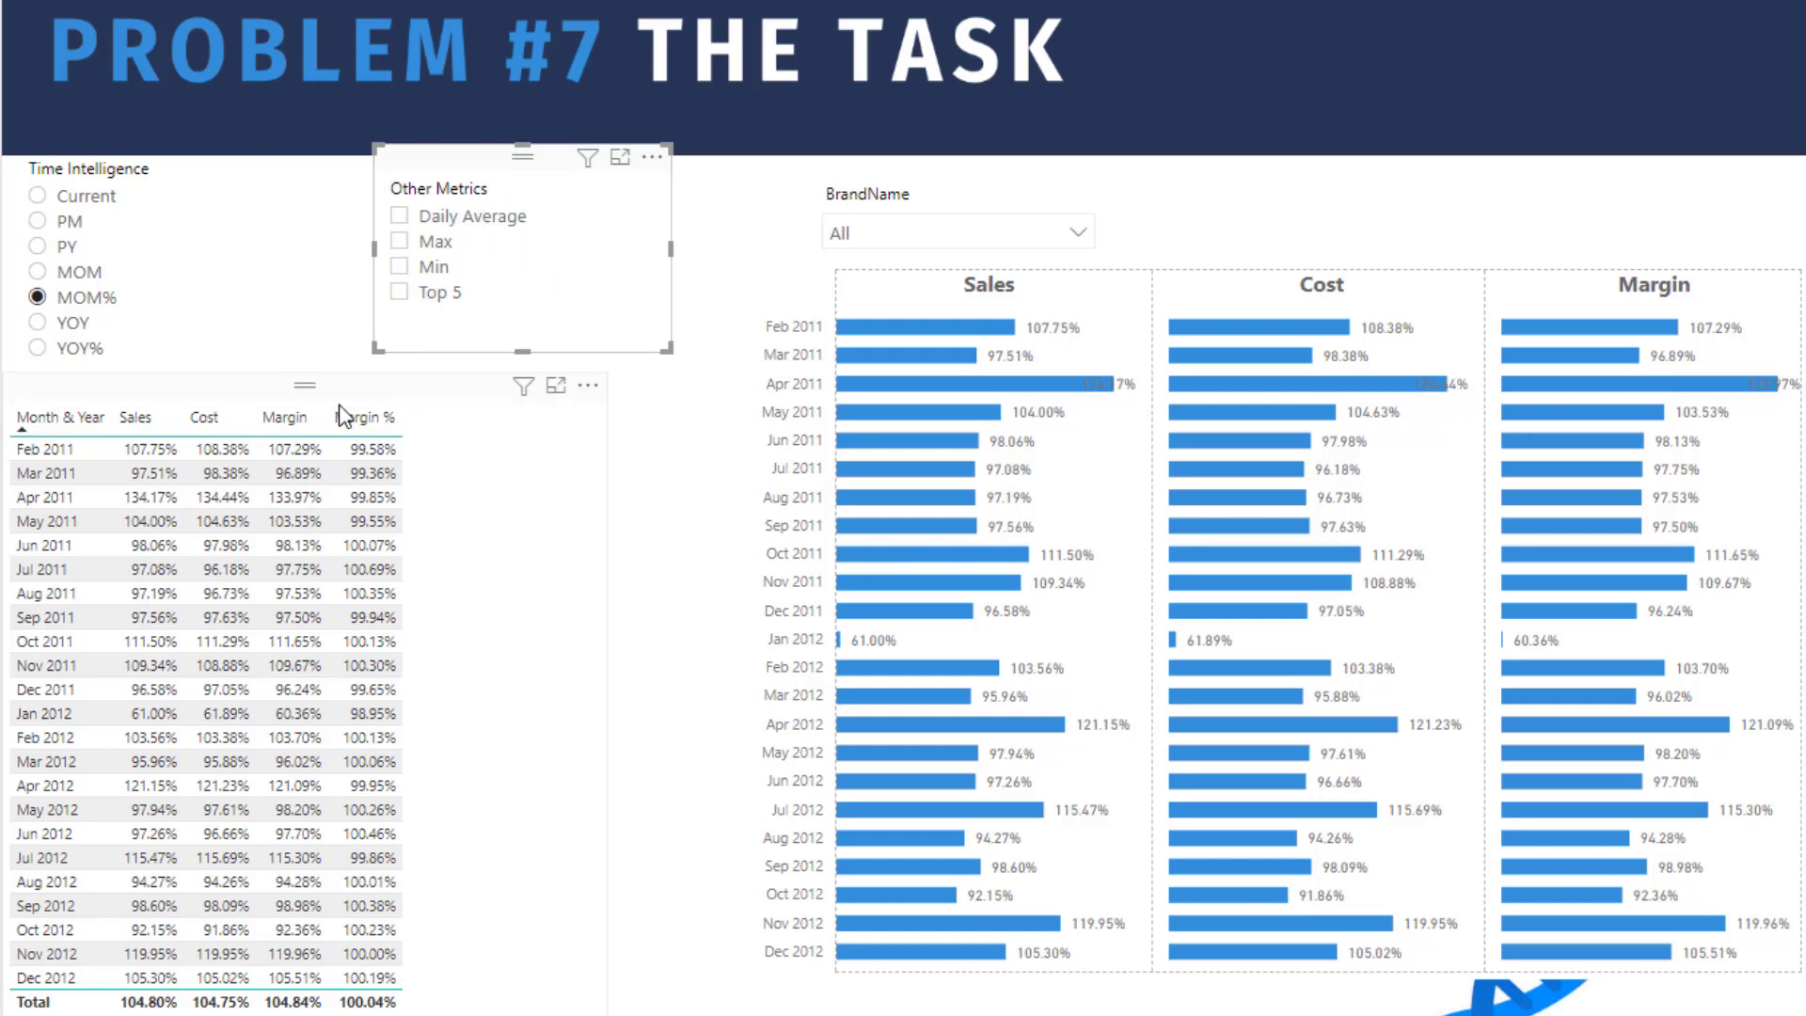
click(42, 197)
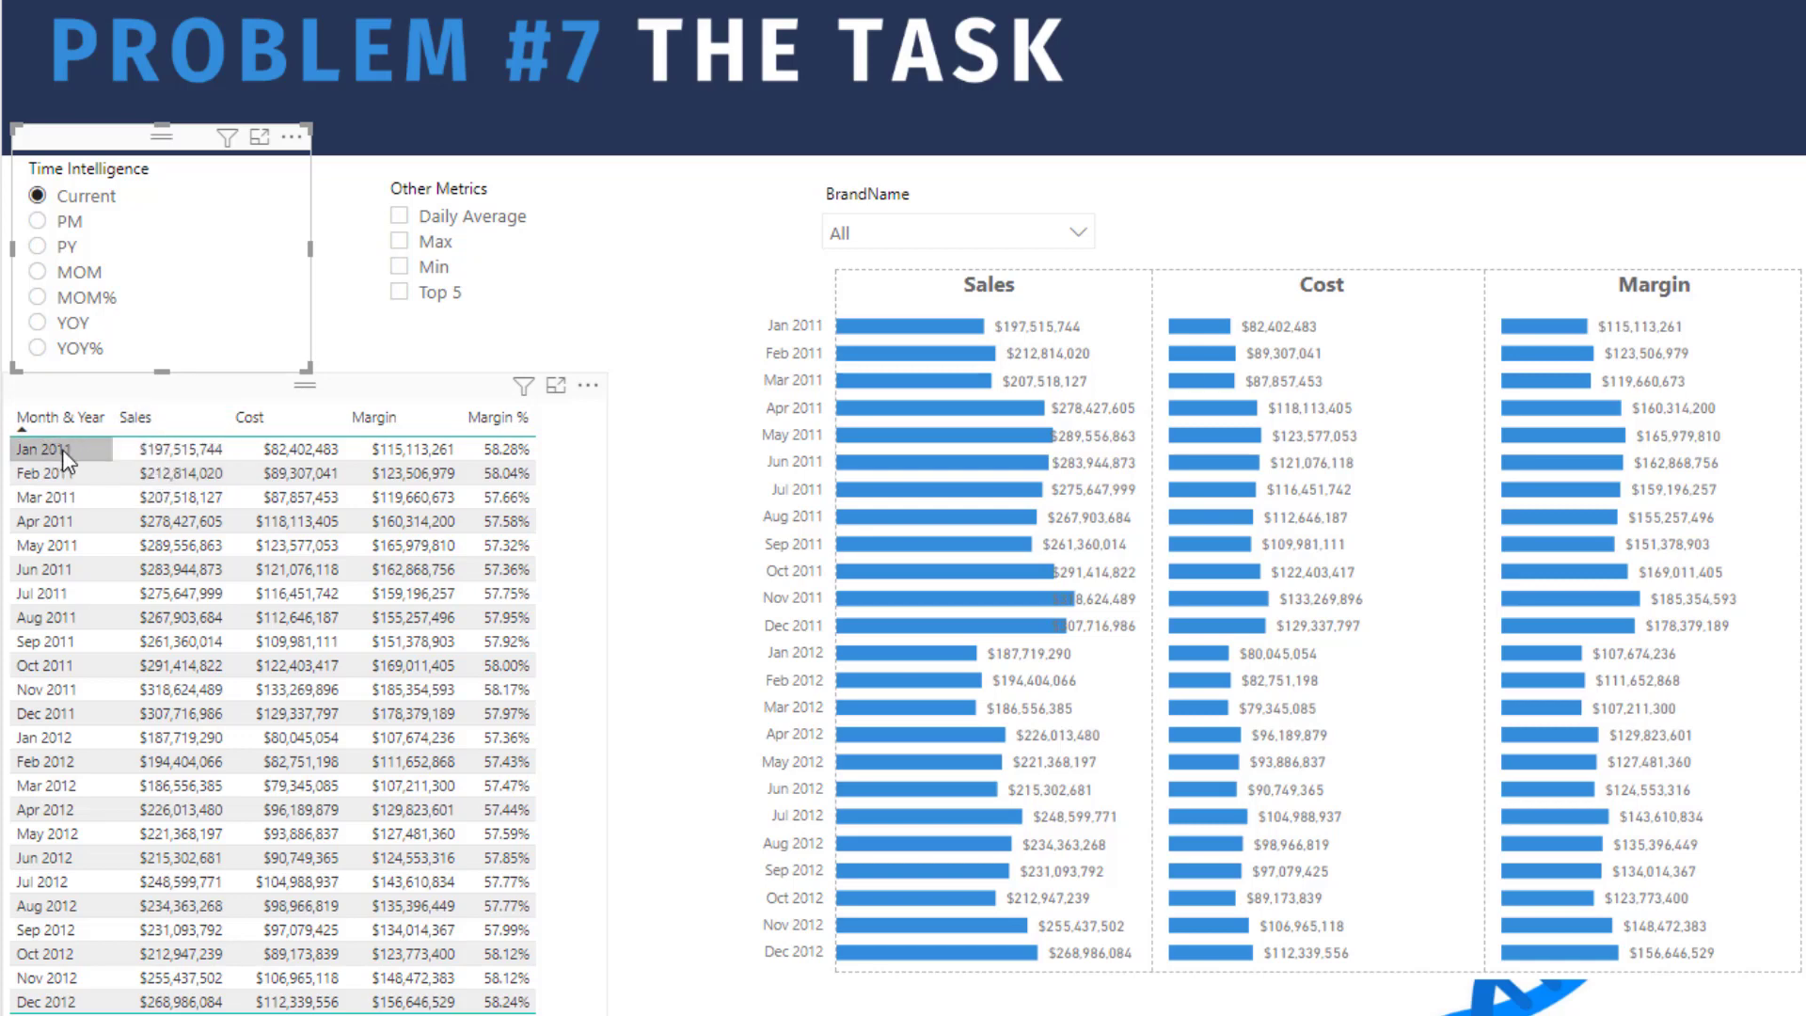
Filter the report by Daily Average, Max, Min and Top 5 of Other Metrics in turn, and clear the selection
click(400, 217)
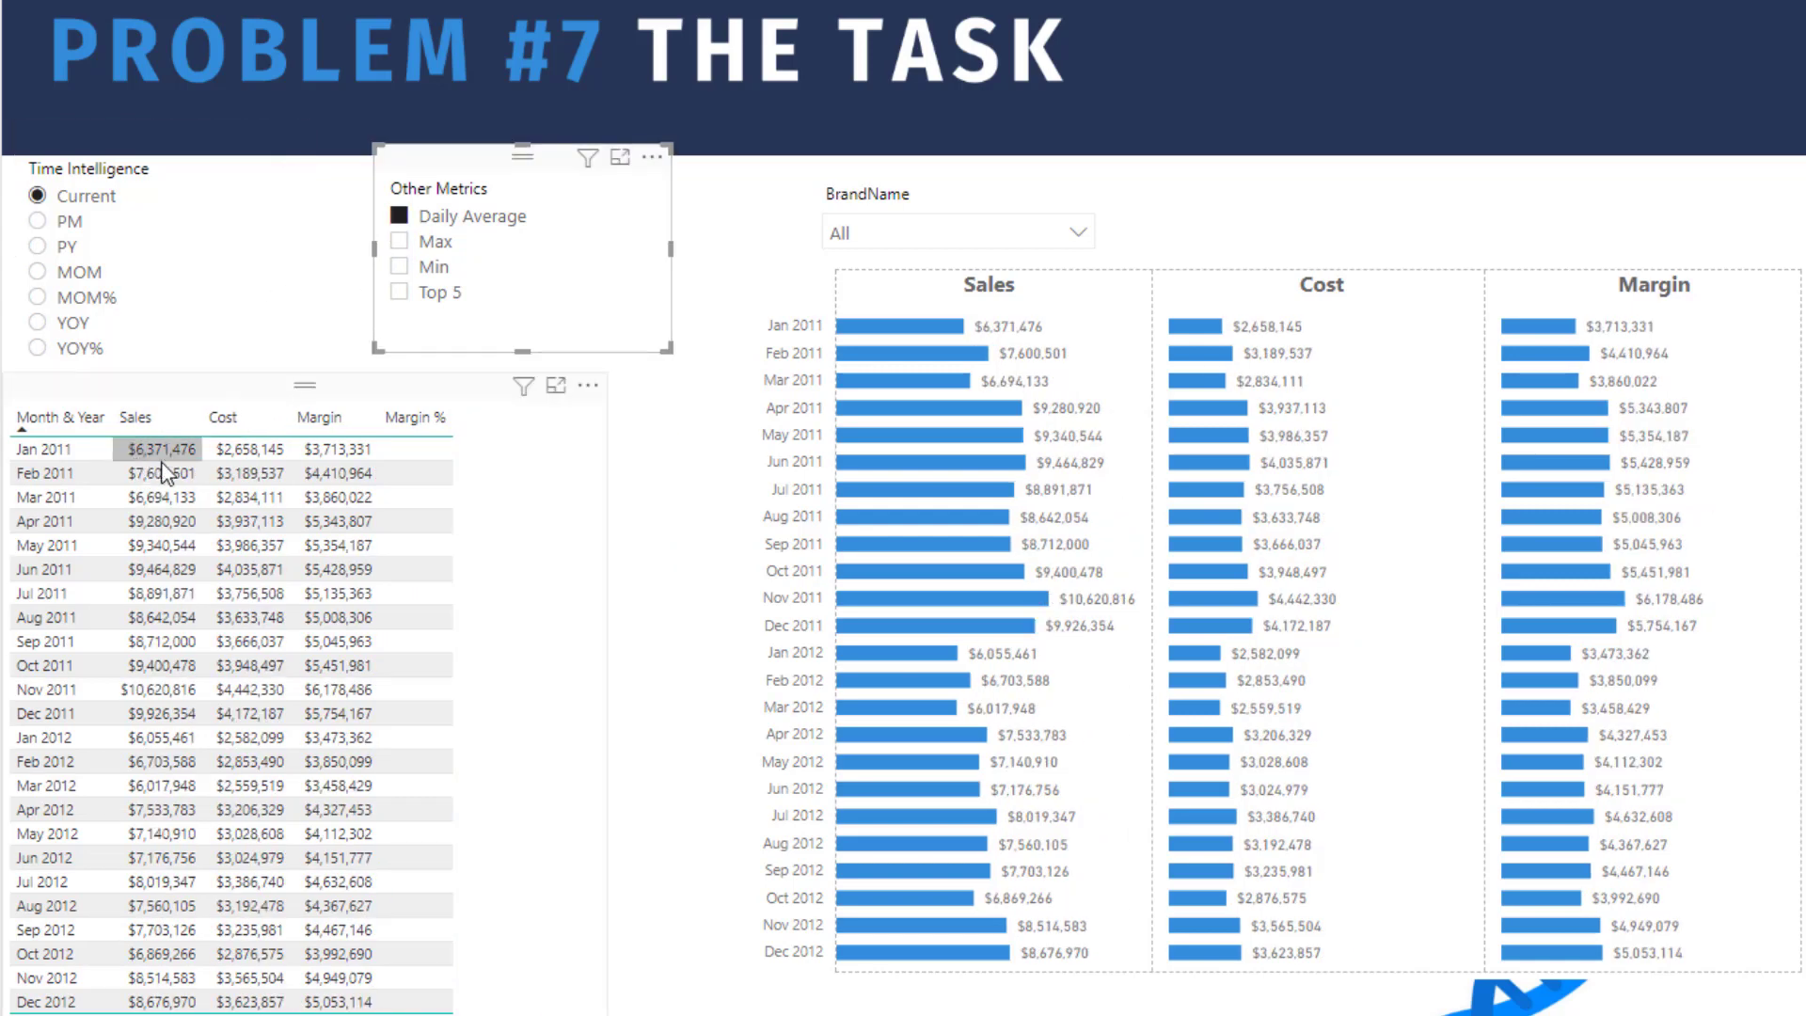
click(401, 241)
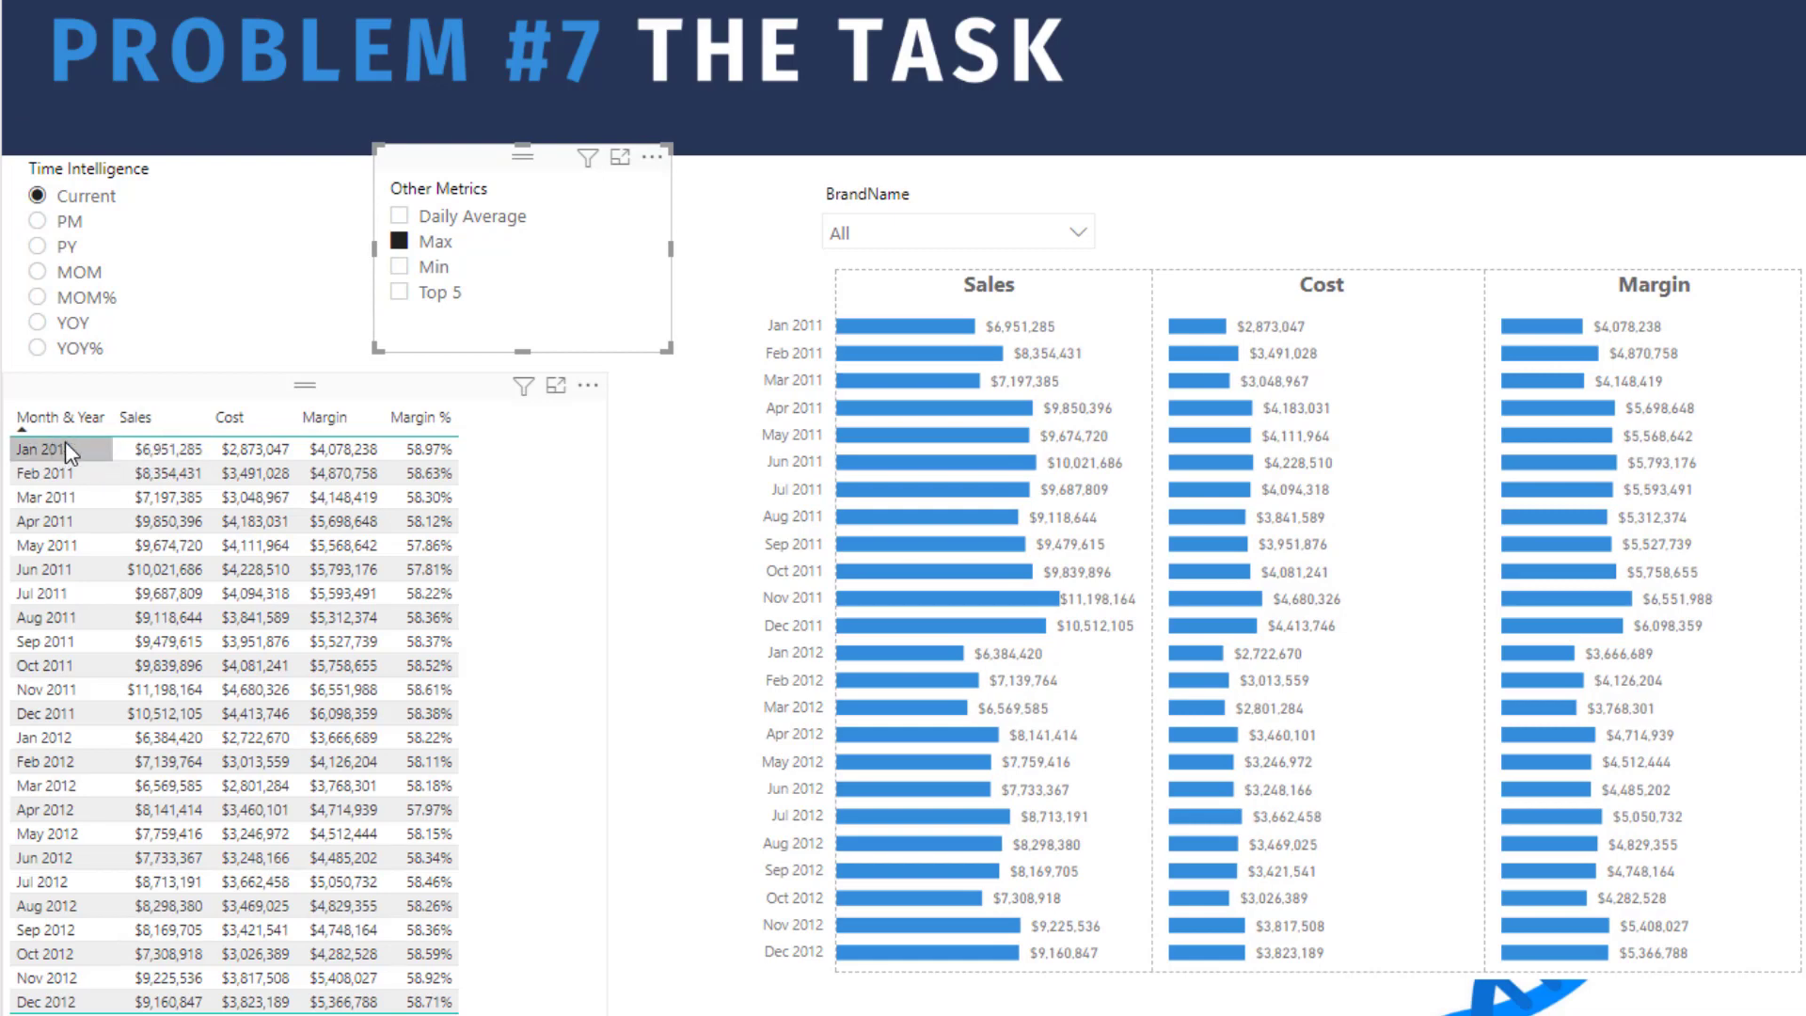
click(403, 269)
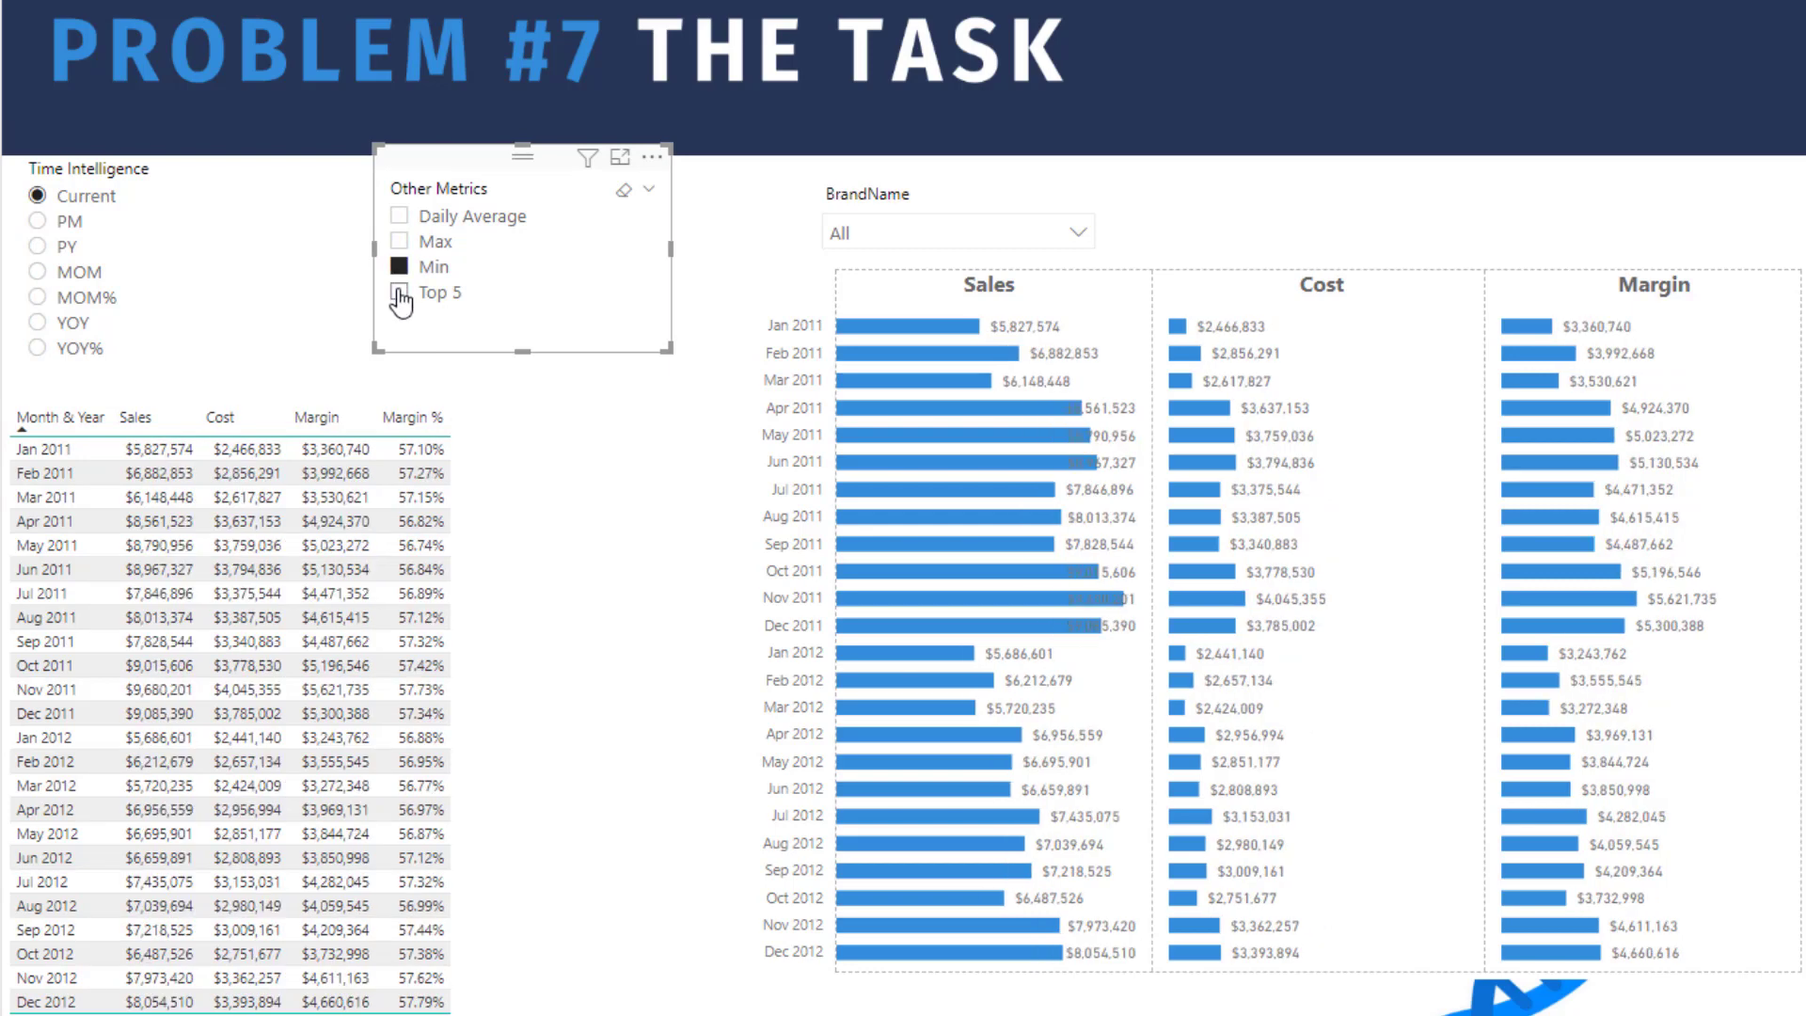
click(399, 295)
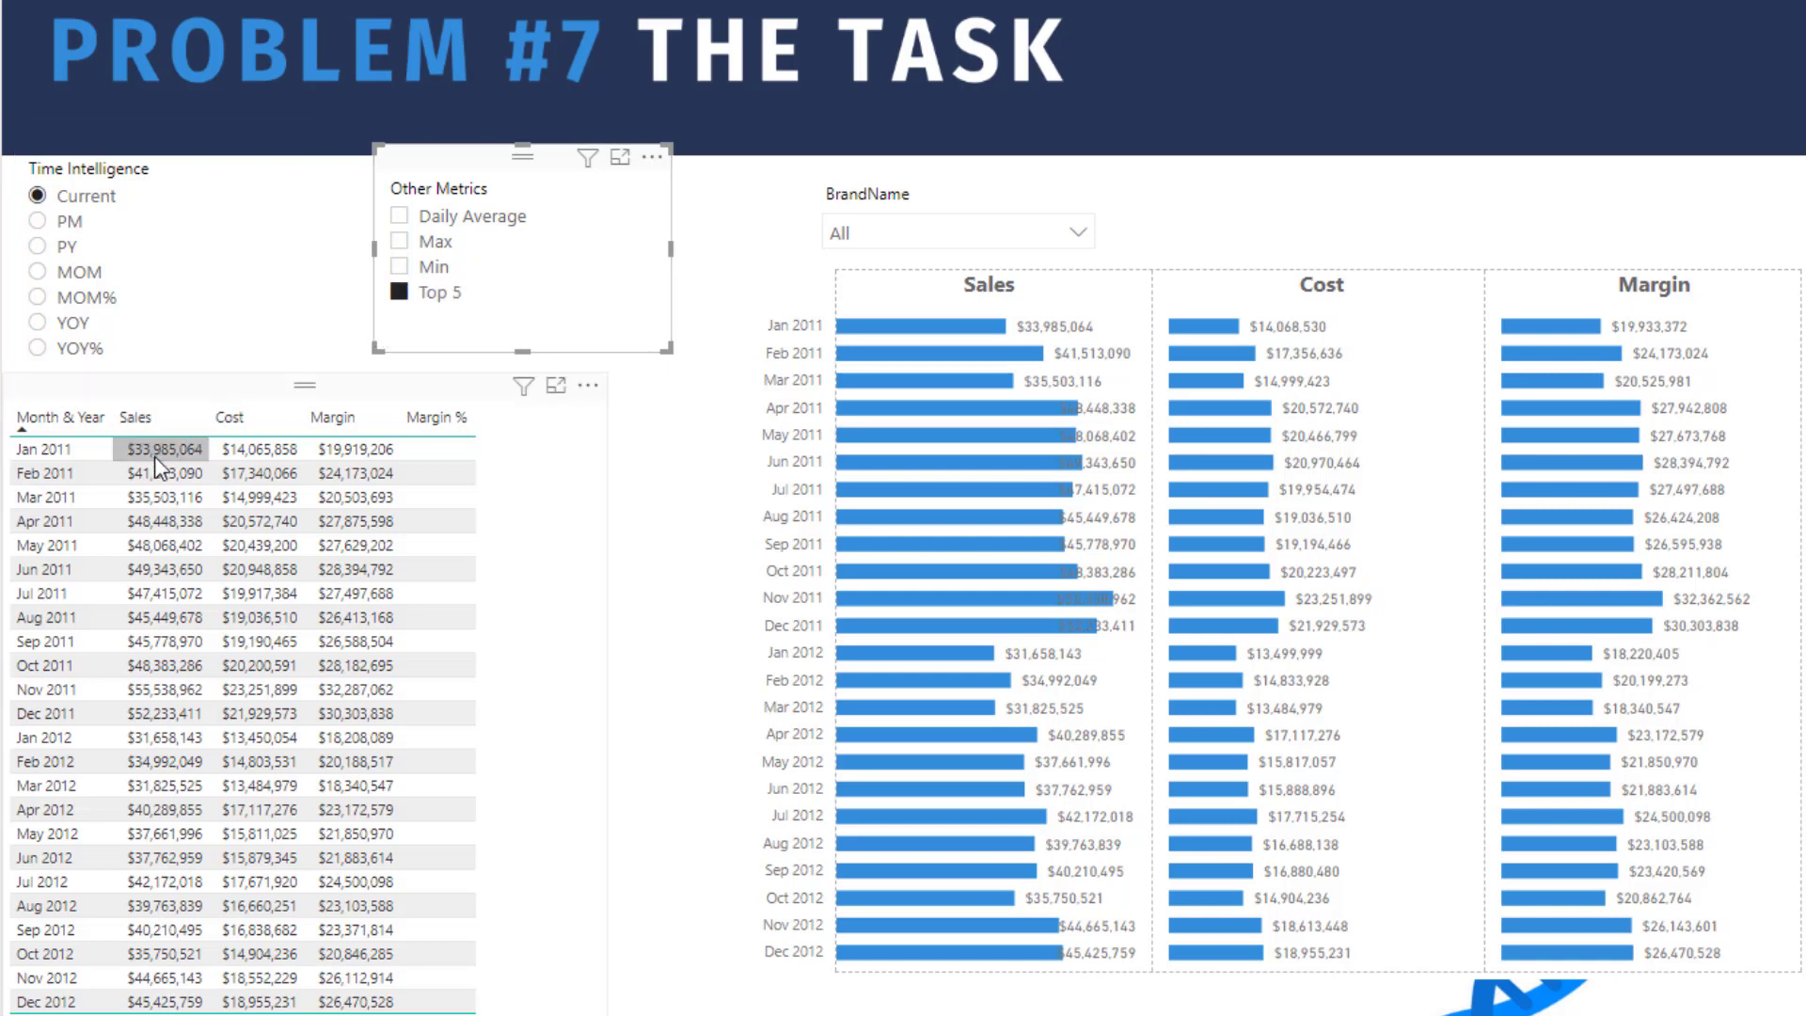
click(398, 291)
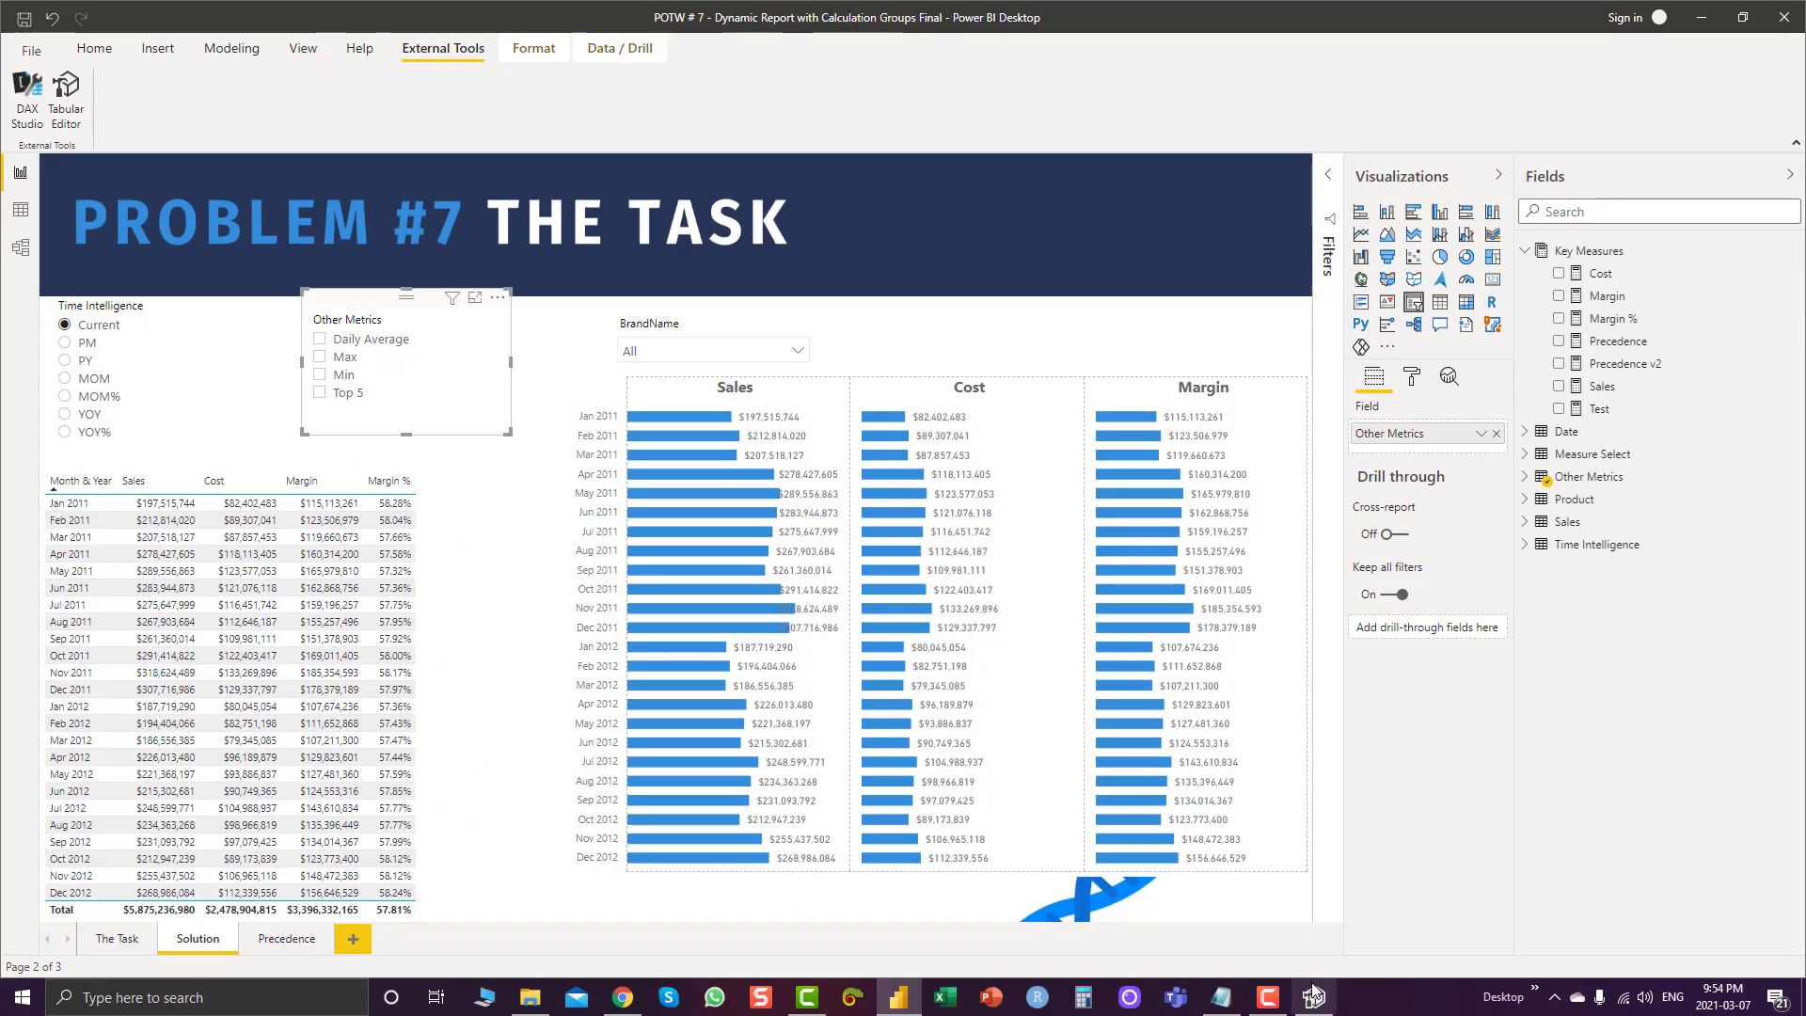
Switch to Tabular Editor, collapse the Time Intelligence calculation items and show the expression of Daily Average under Other Metrics
click(1314, 994)
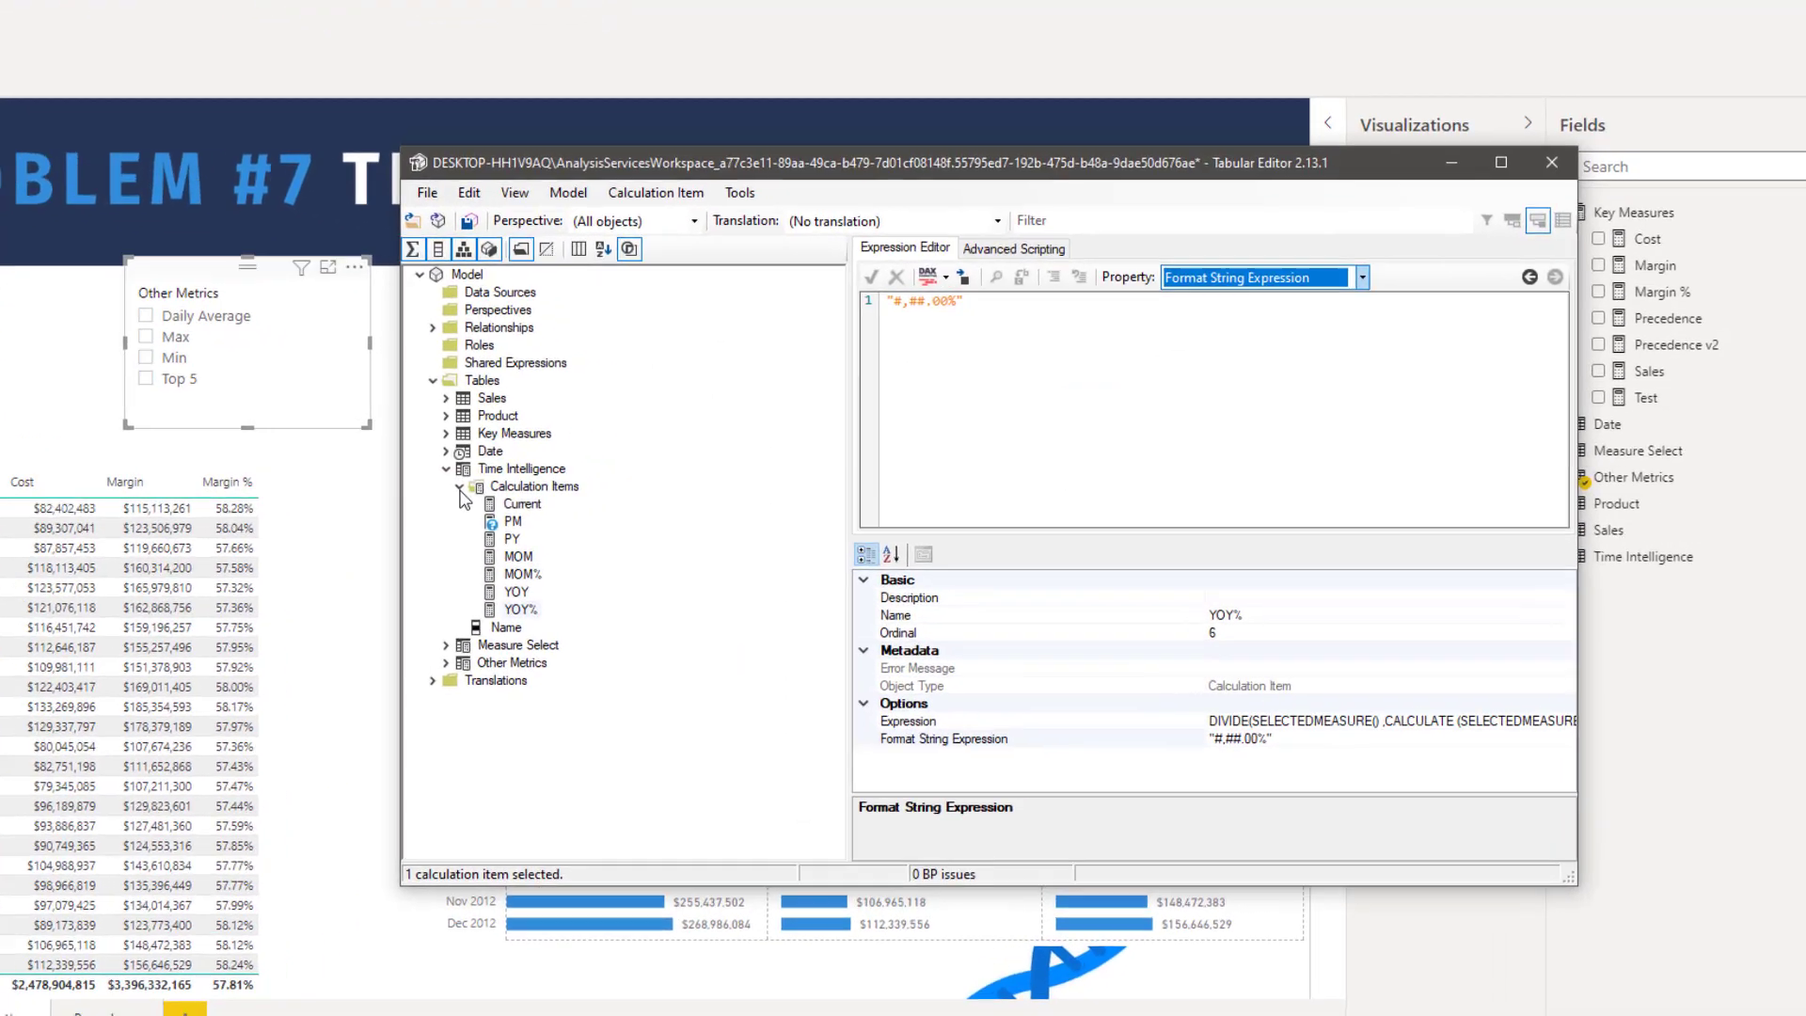
click(587, 484)
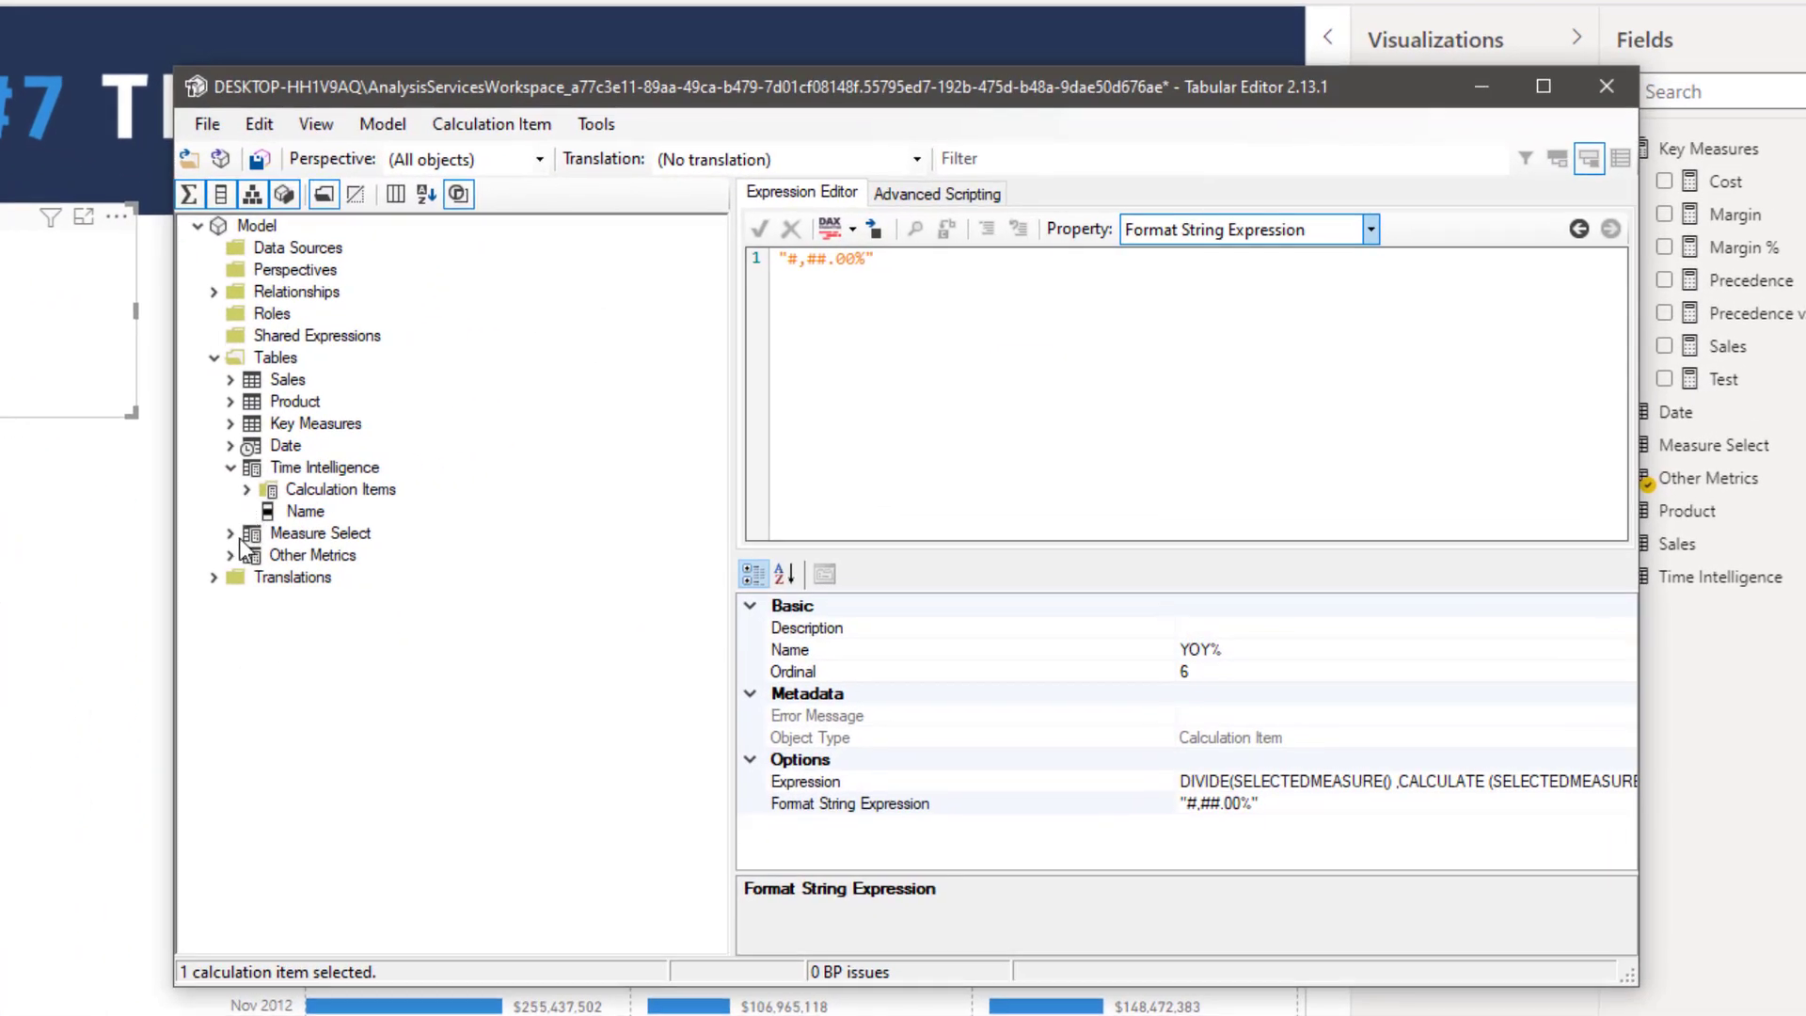
click(231, 557)
click(348, 600)
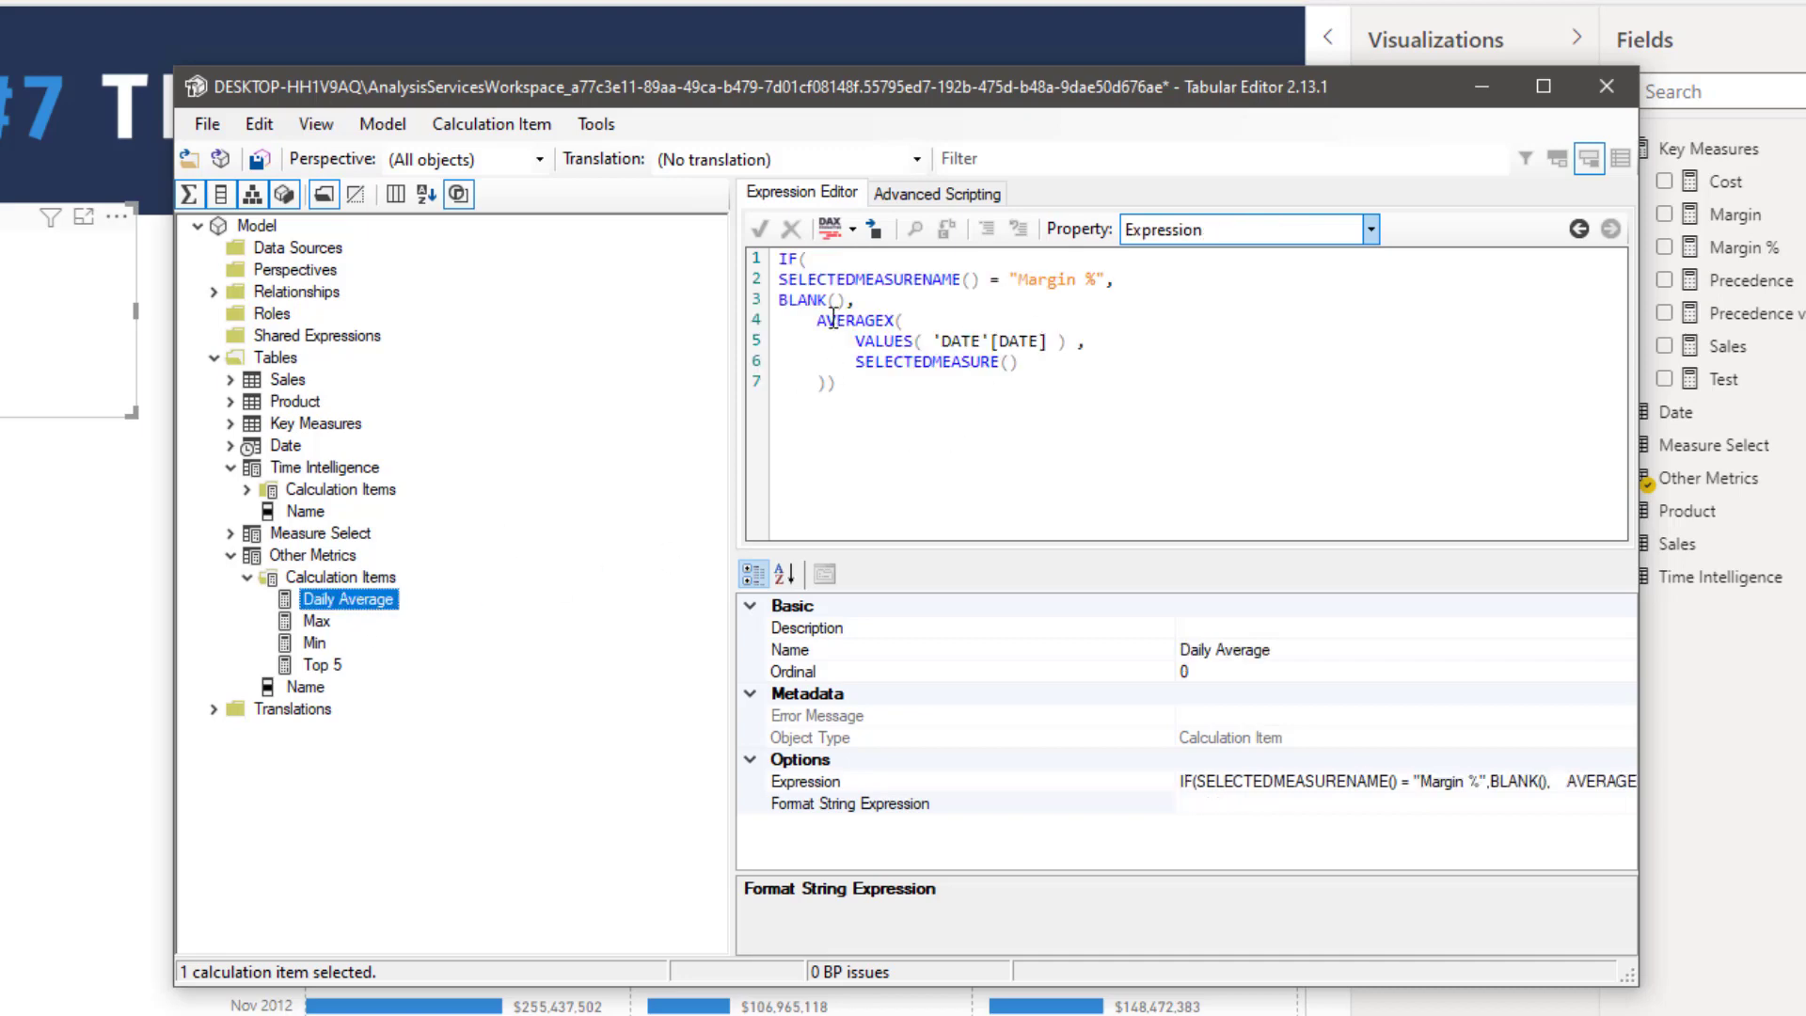
Highlight SELECTEDMEASURENAME(), "Margin %" and BLANK() in turn in the Daily Average expression
drag(780, 280, 980, 282)
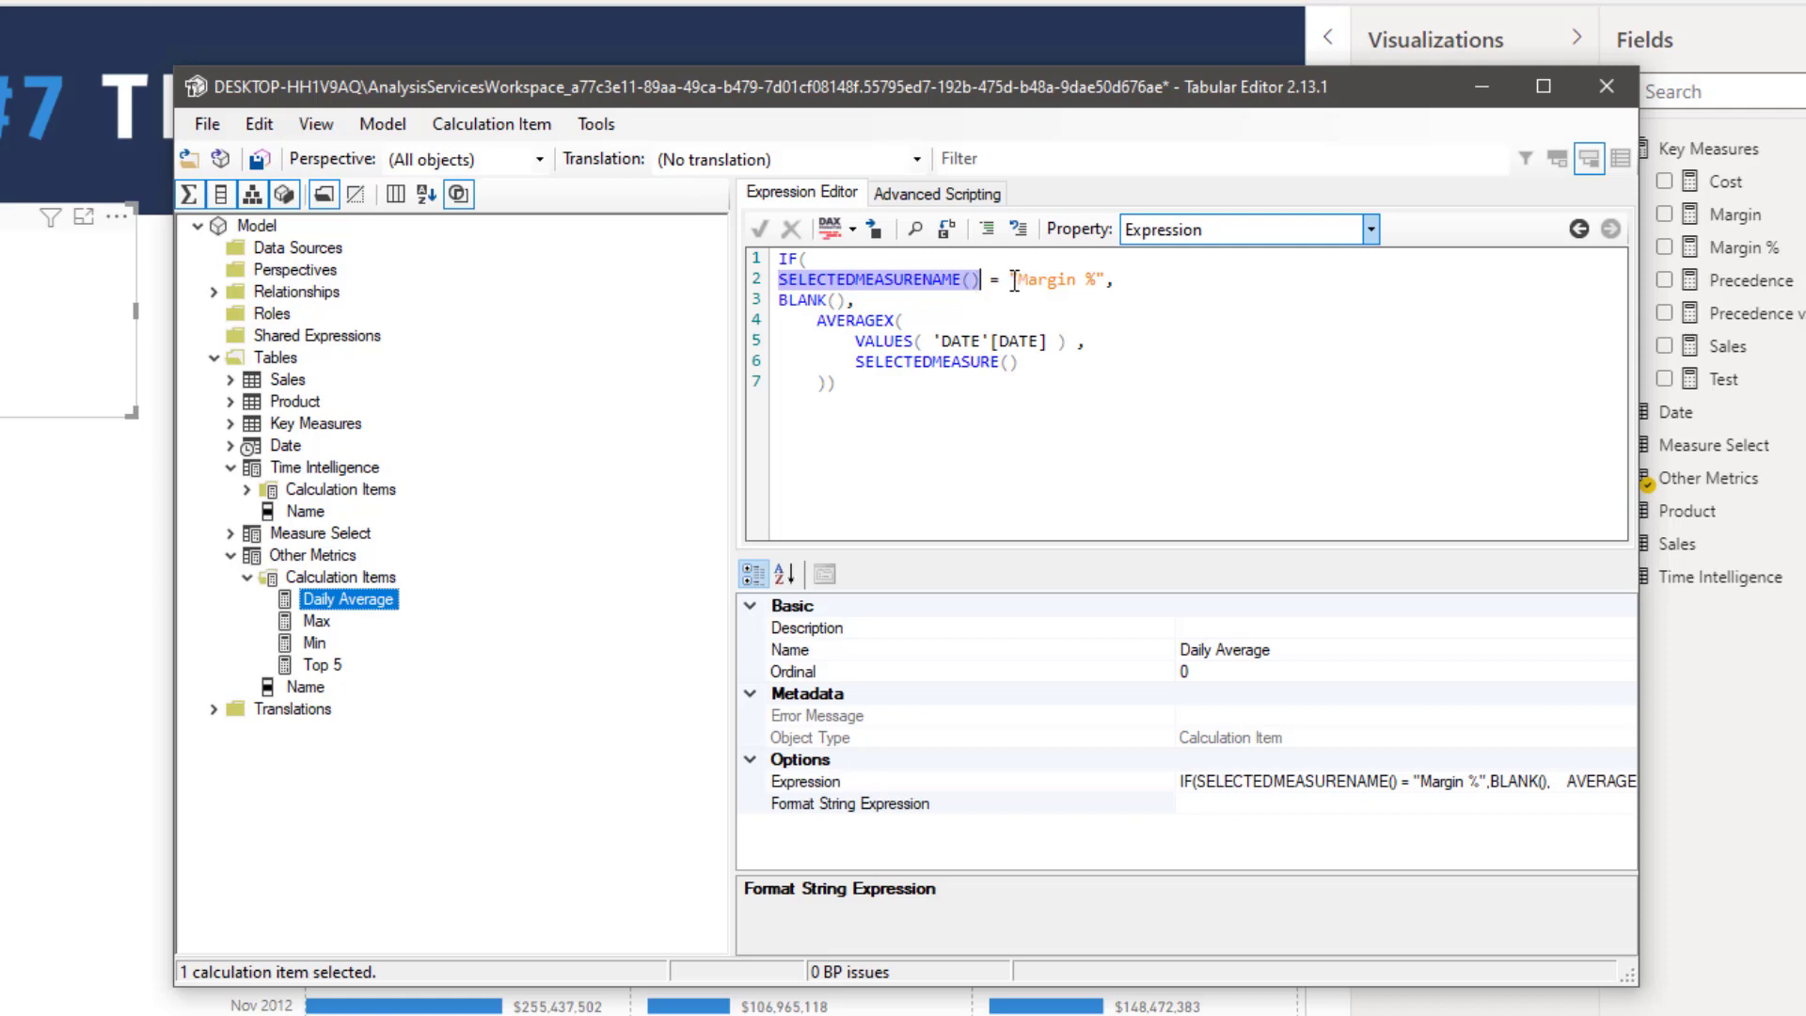
drag(1006, 280, 1111, 279)
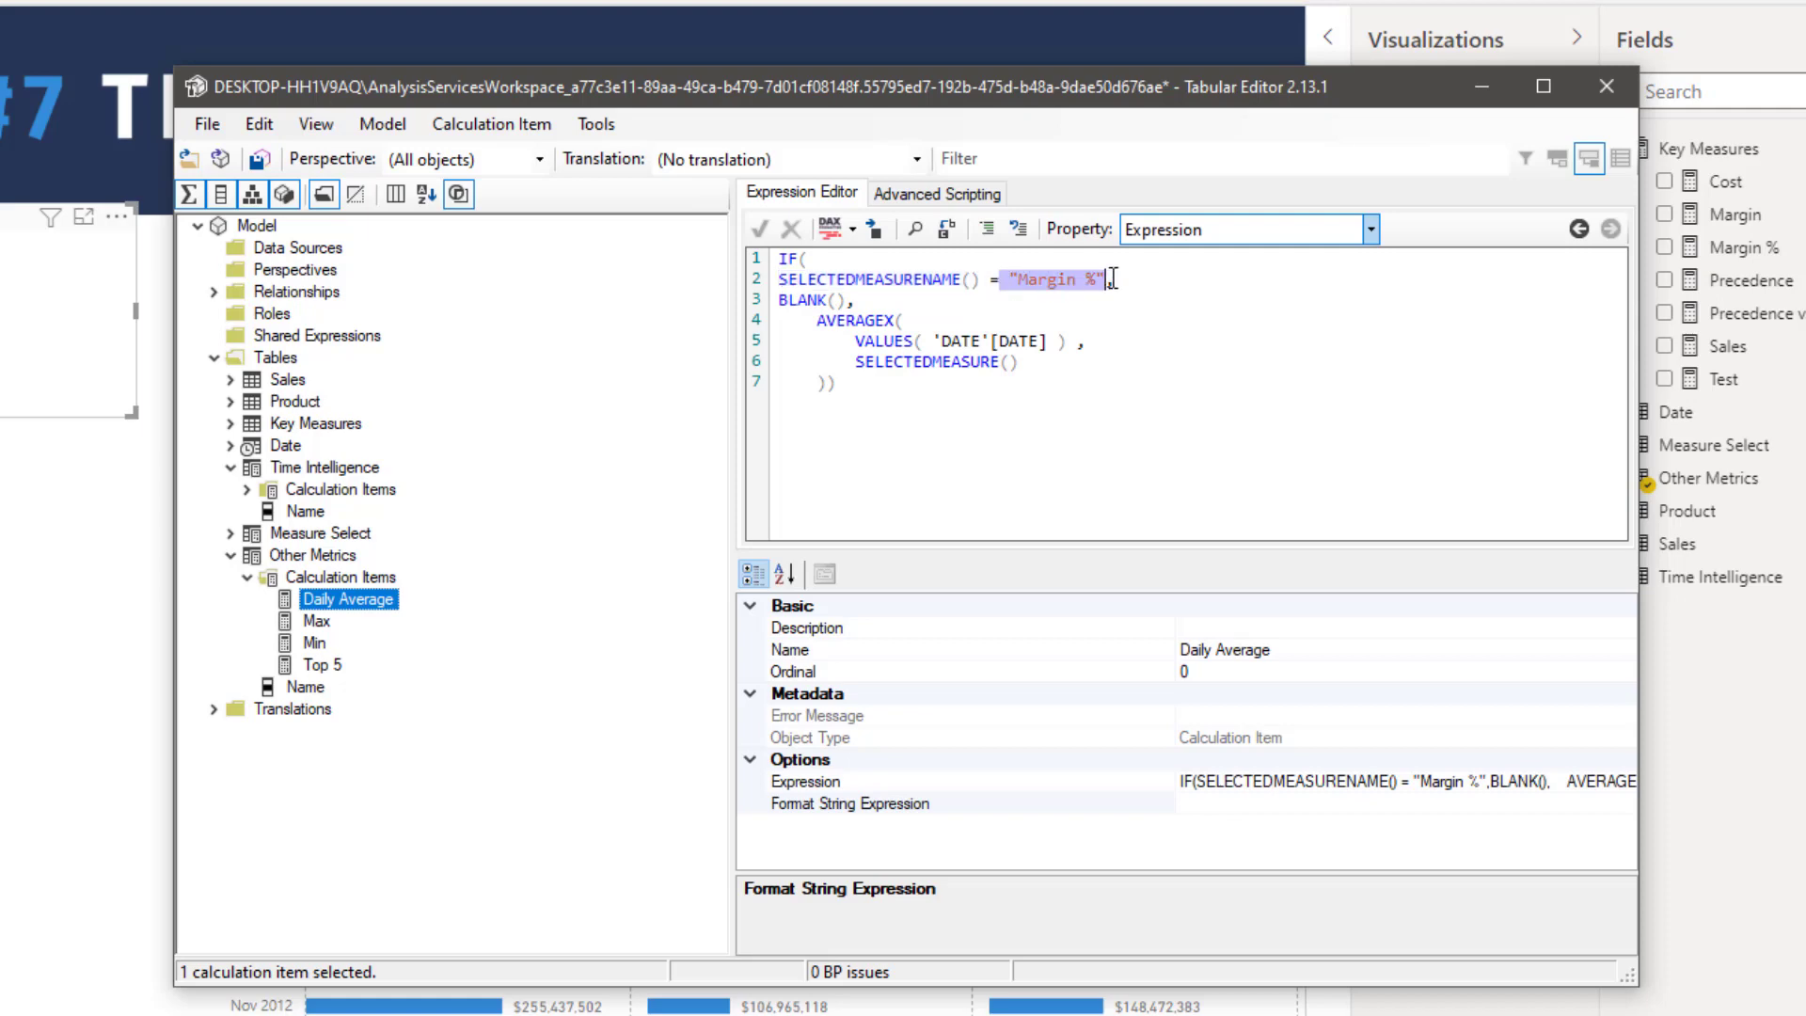
drag(856, 301, 778, 301)
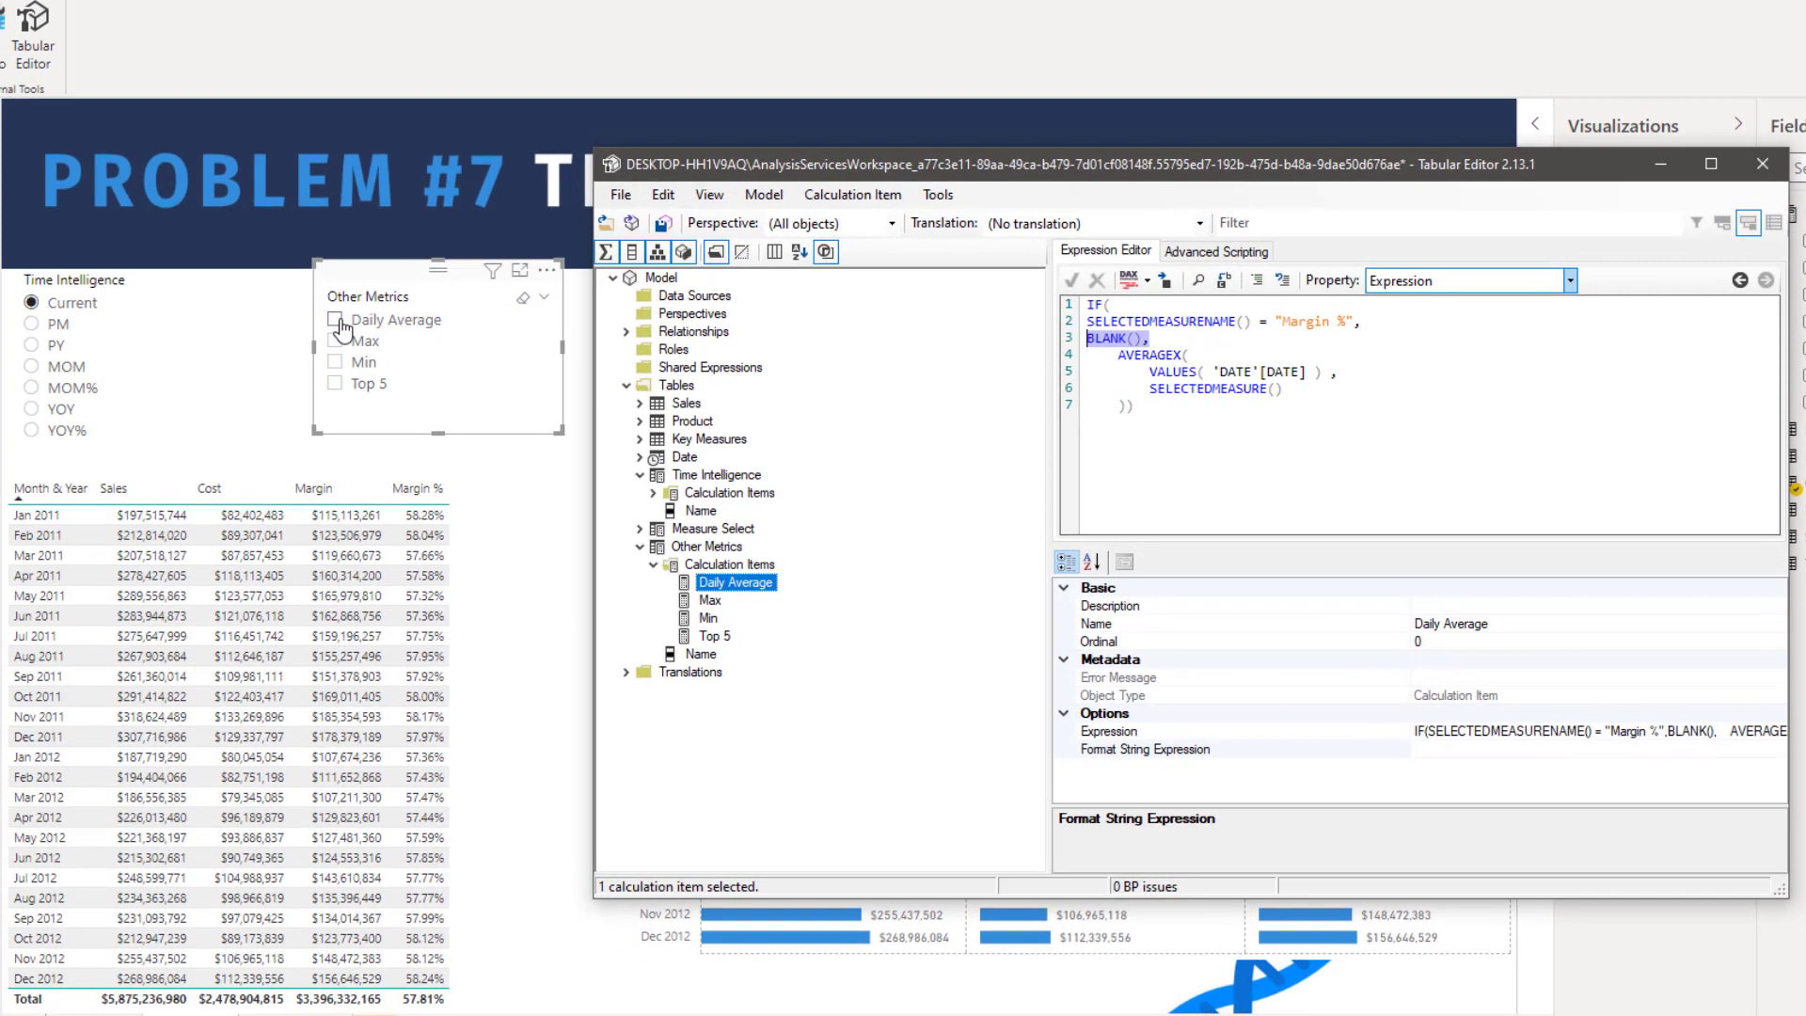
Switch to the Power BI report and filter it by the Daily Average and Top 5 options of Other Metrics in turn
click(341, 324)
click(341, 324)
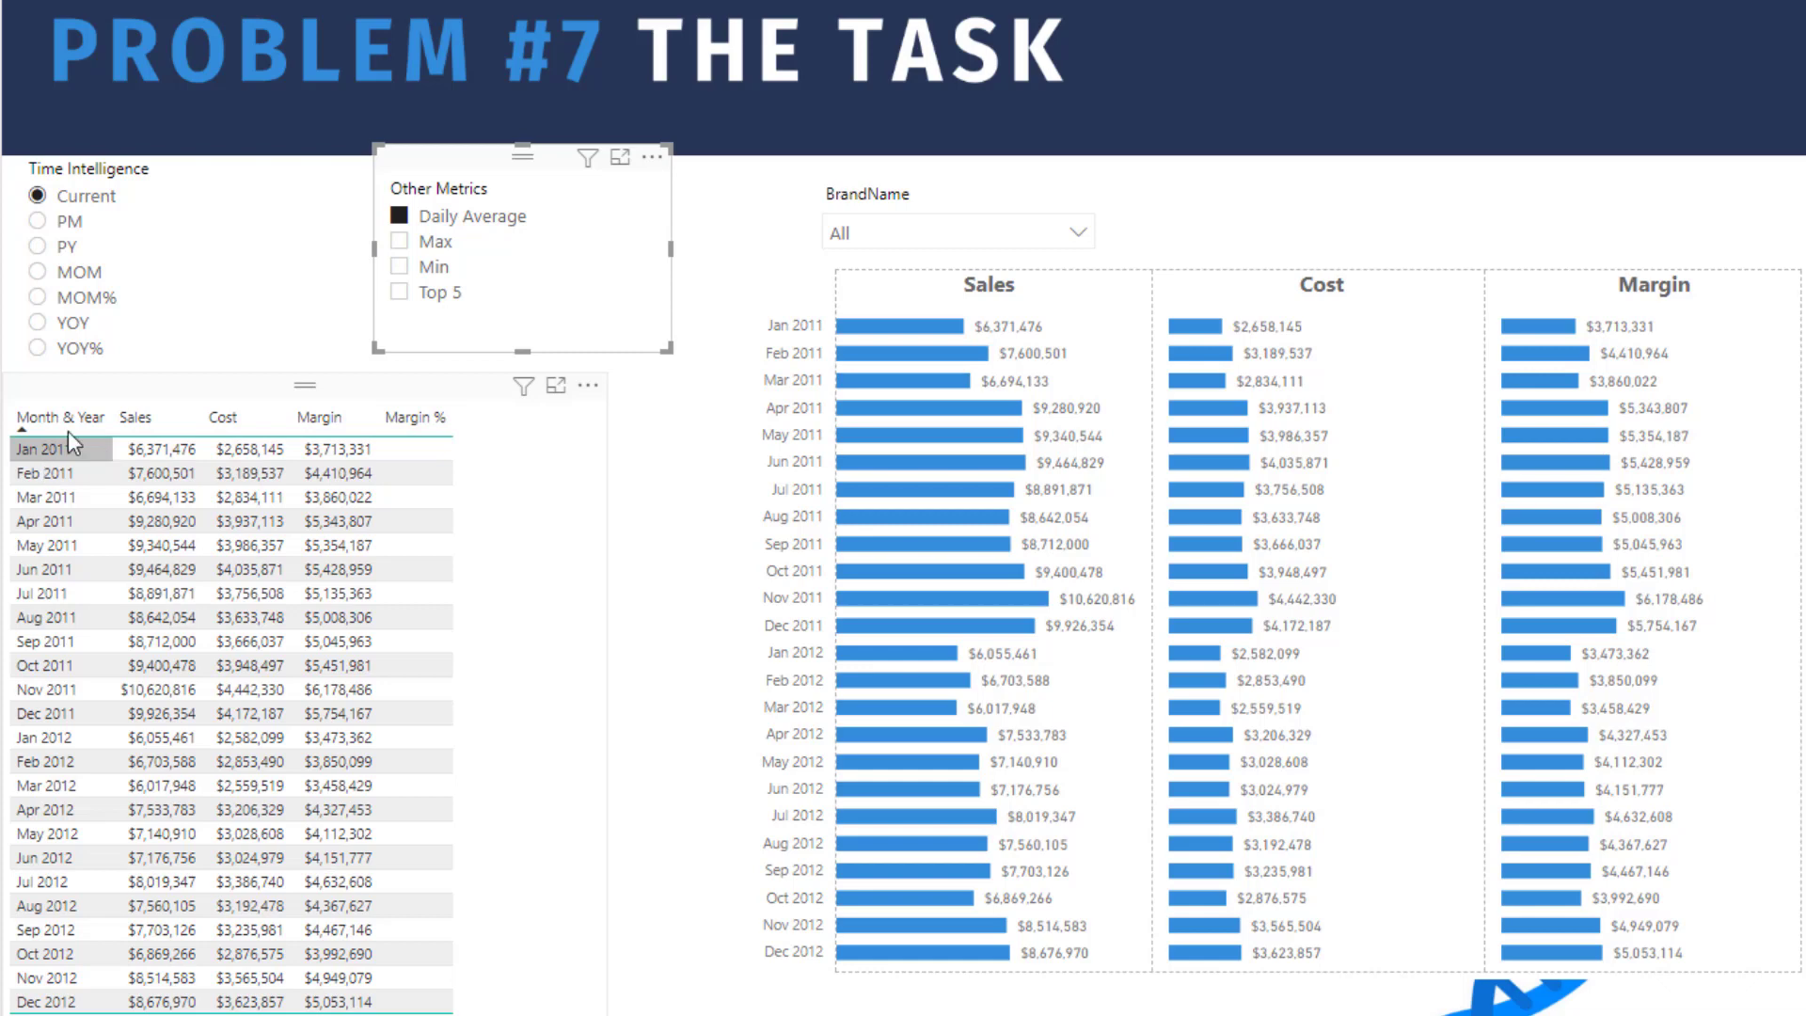
click(400, 294)
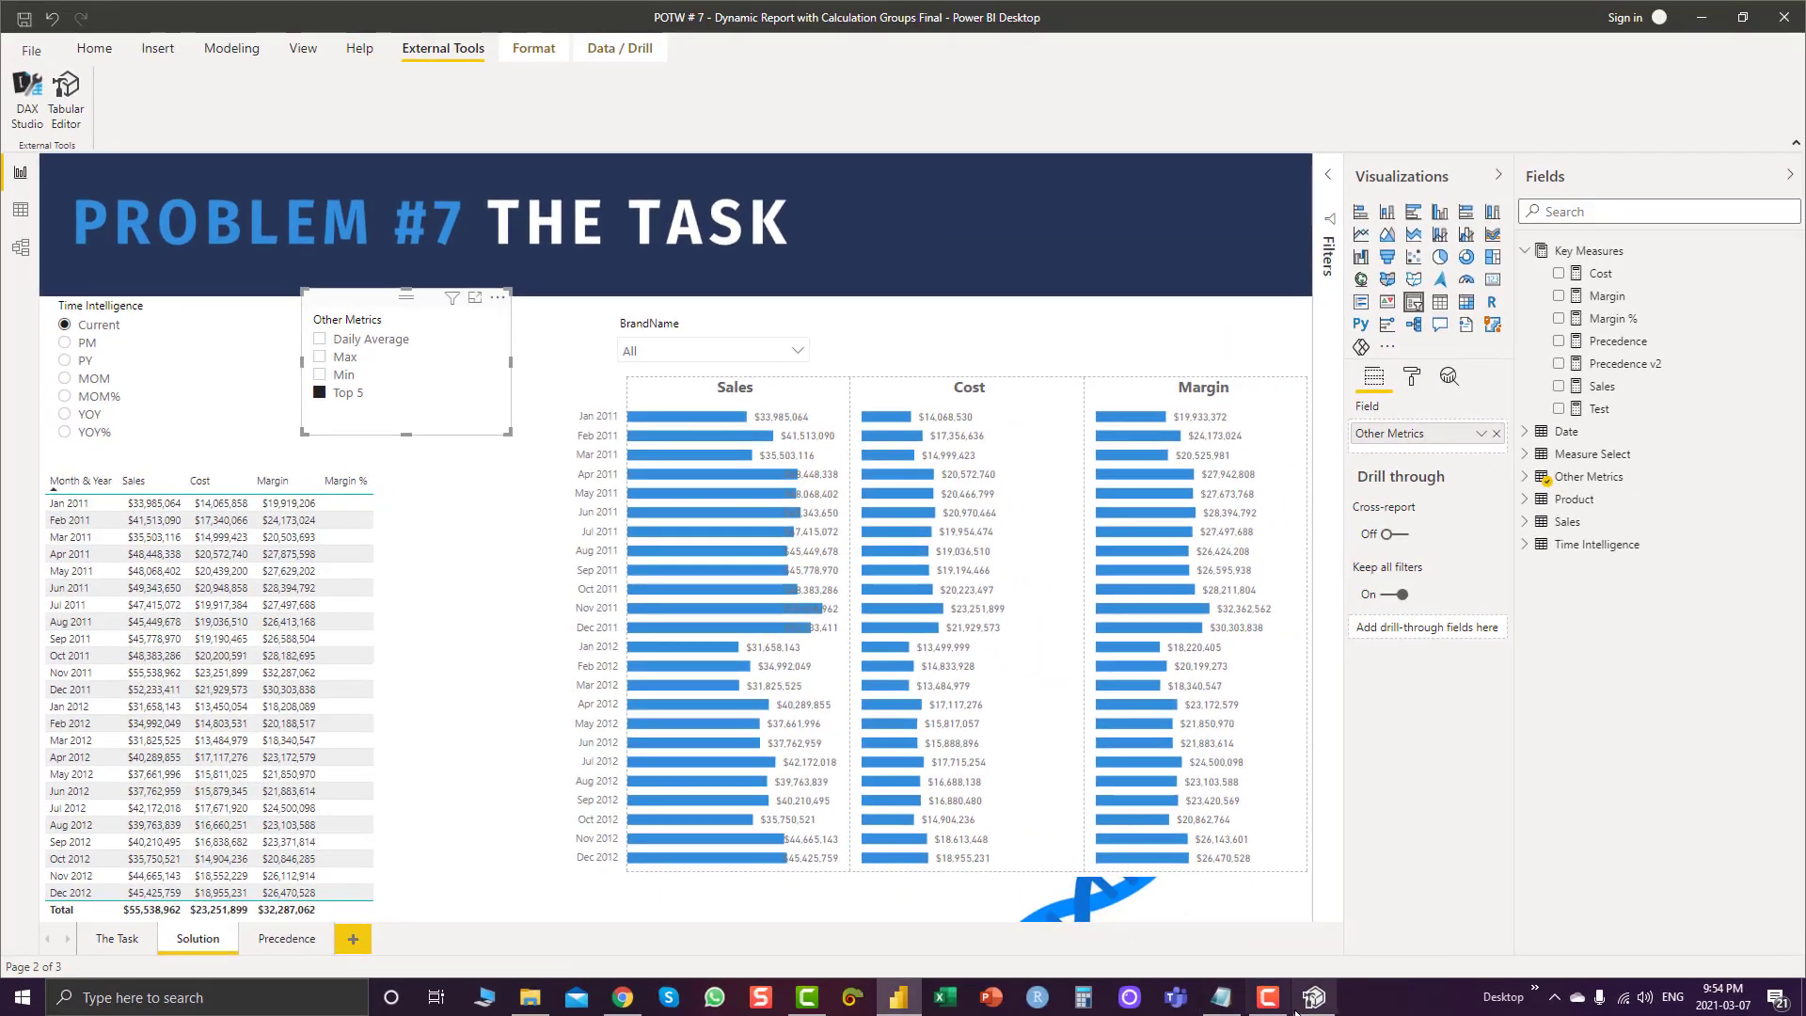
Switch back to Tabular Editor, show the Top 5 calculation item's expression and highlight its IF check against "Margin %"
click(1317, 1001)
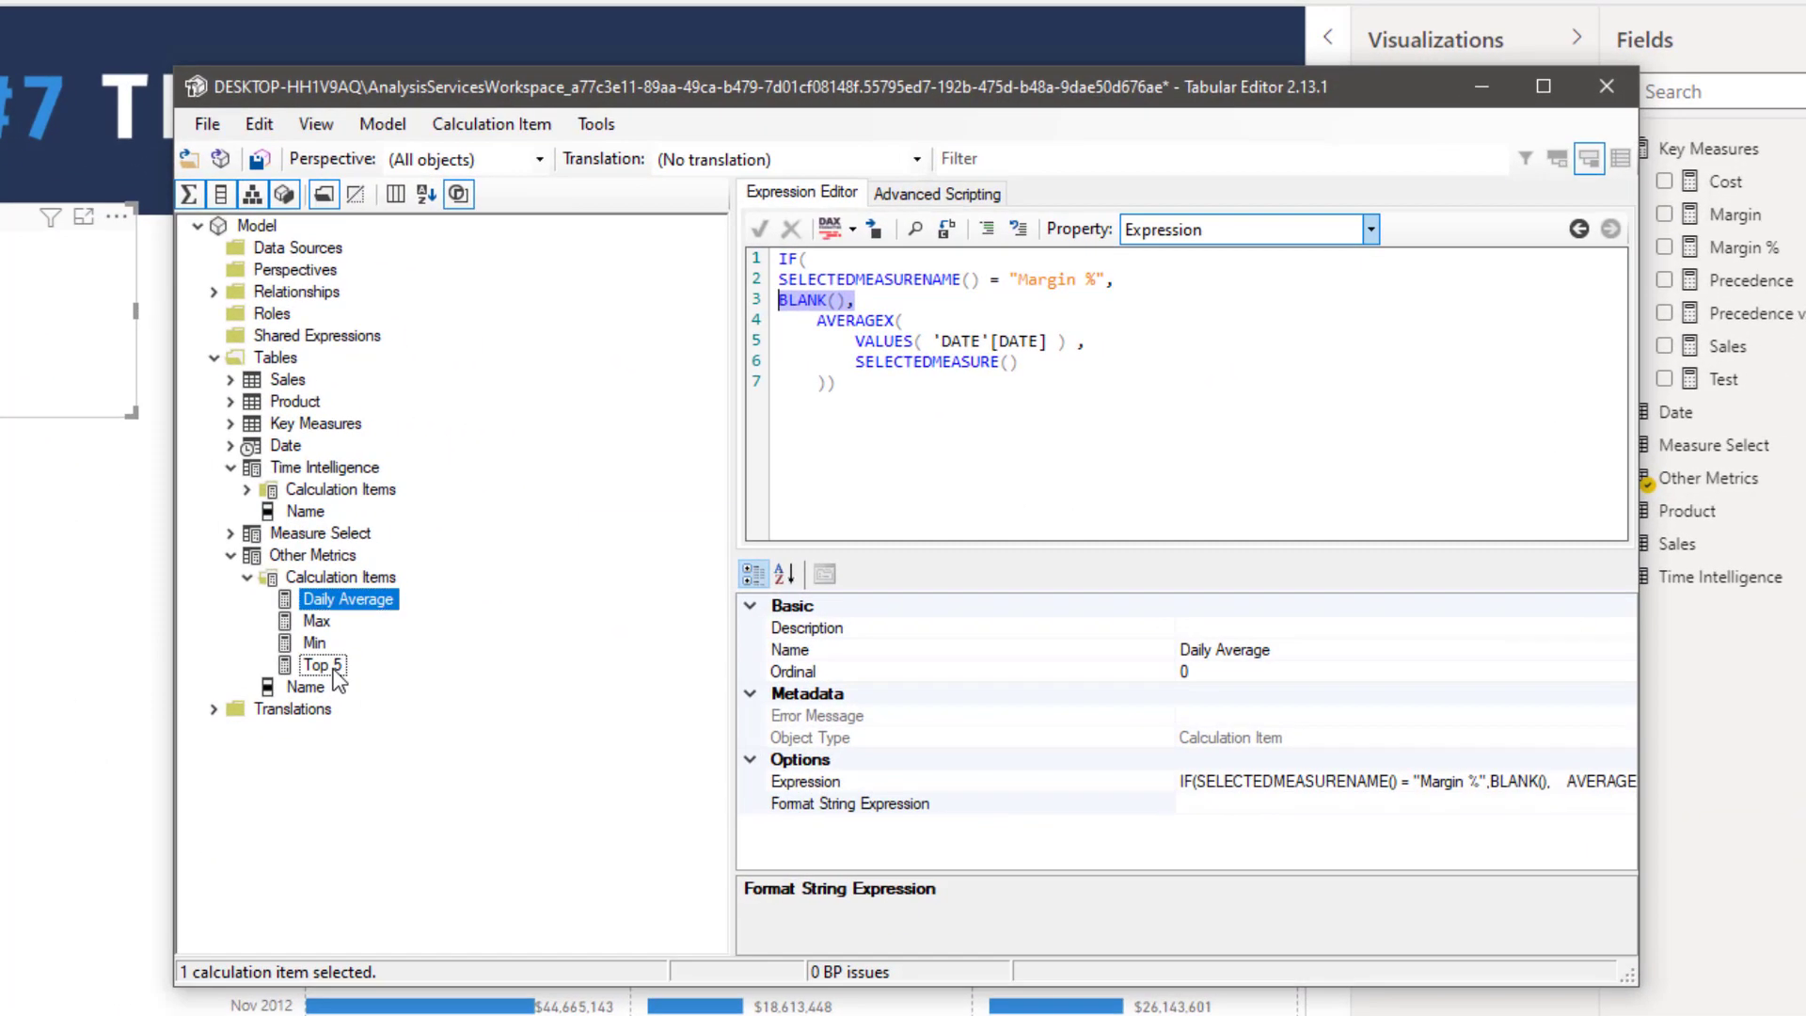
click(322, 665)
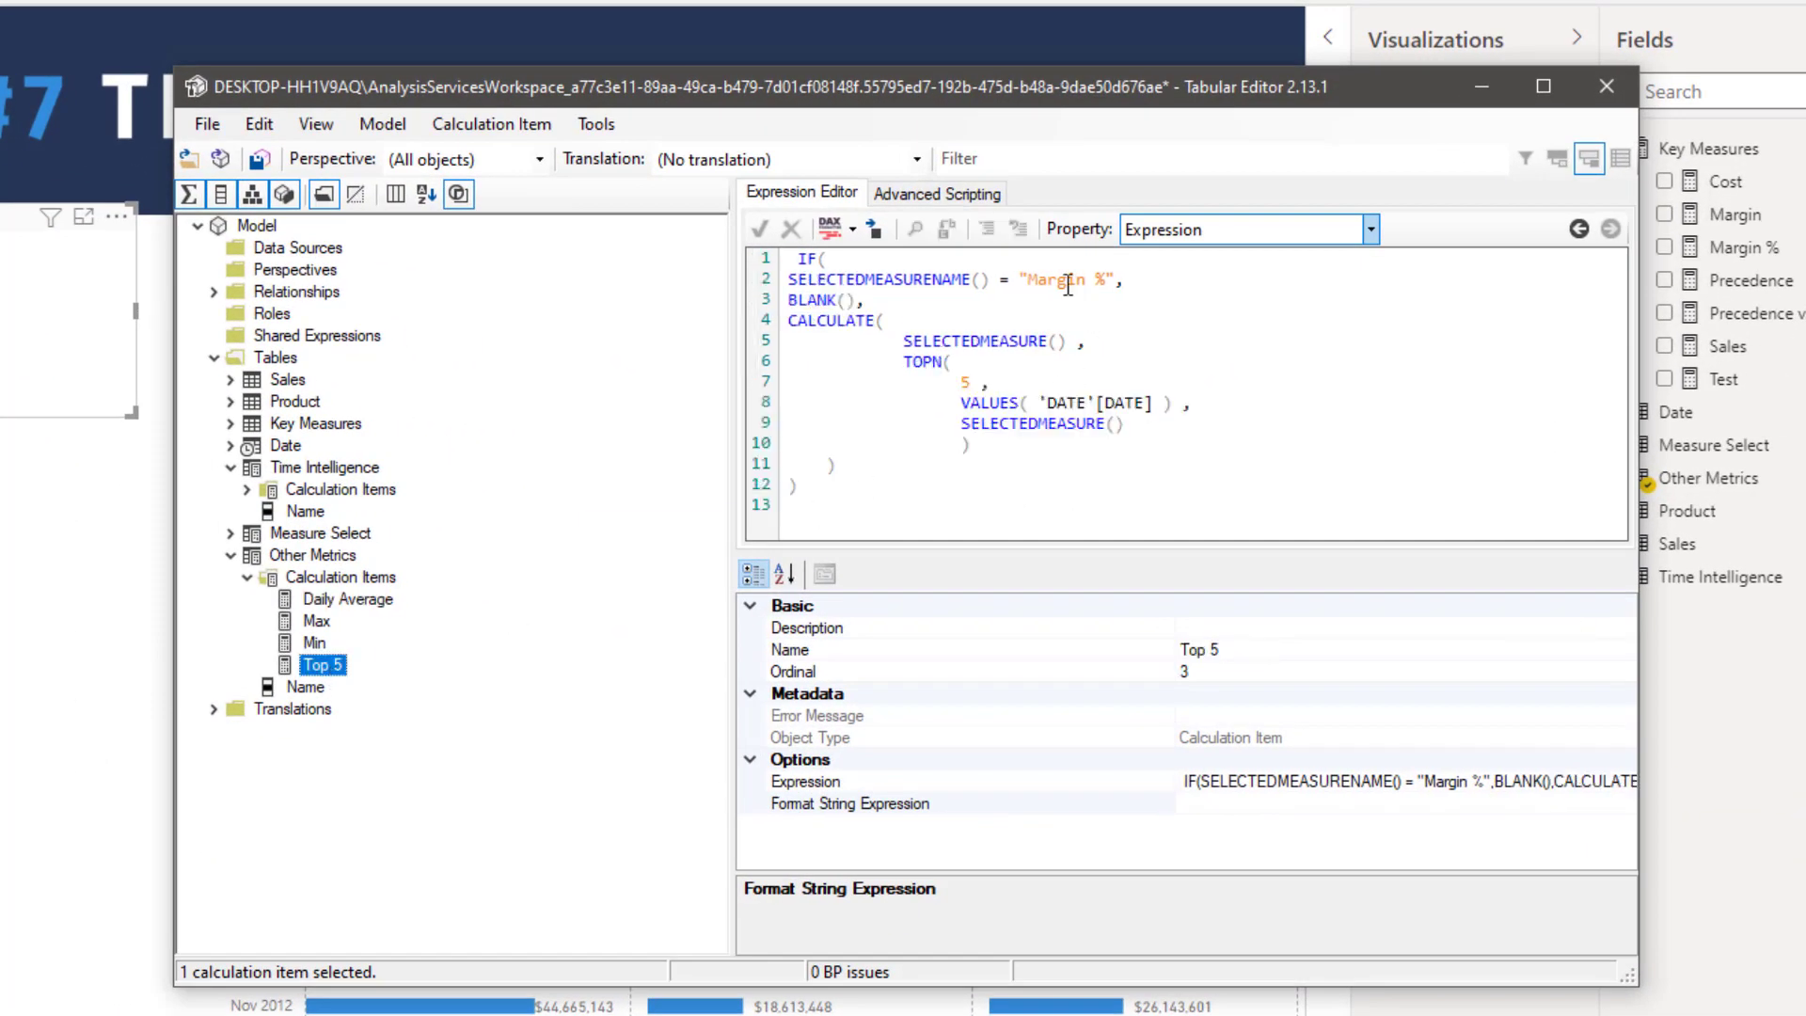
drag(844, 279, 1058, 279)
drag(1133, 282, 798, 258)
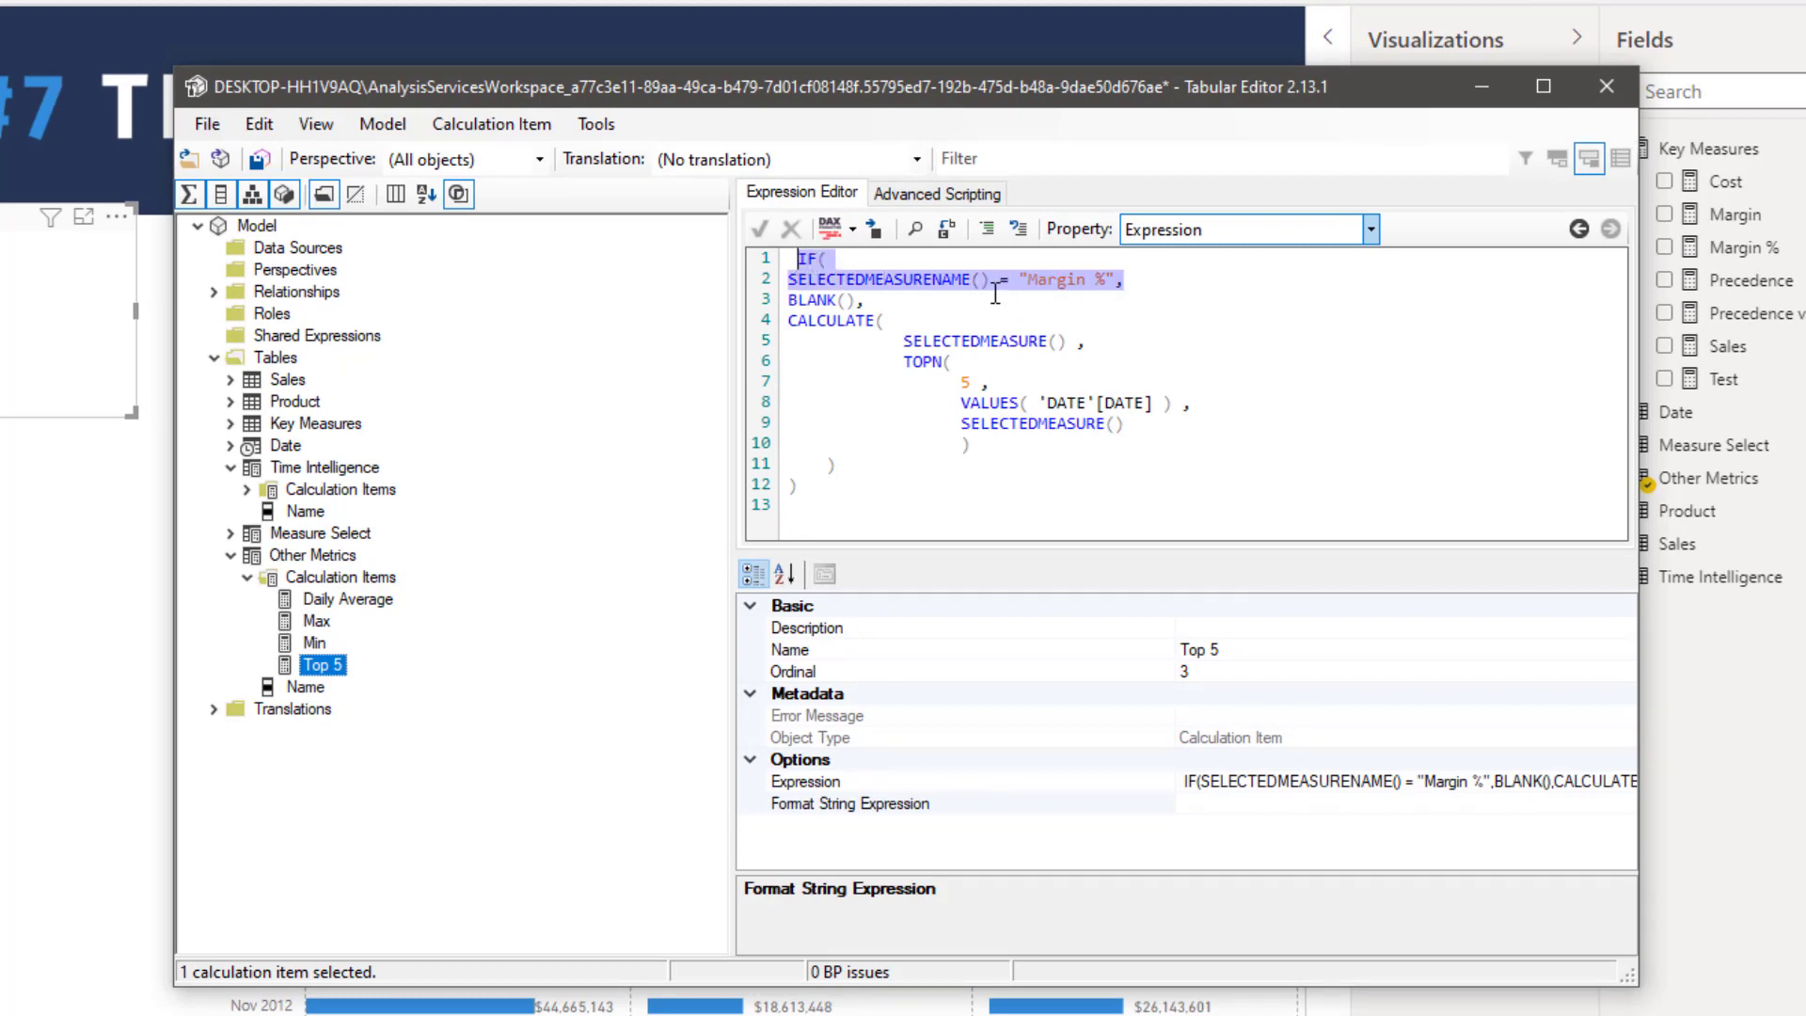
click(1050, 282)
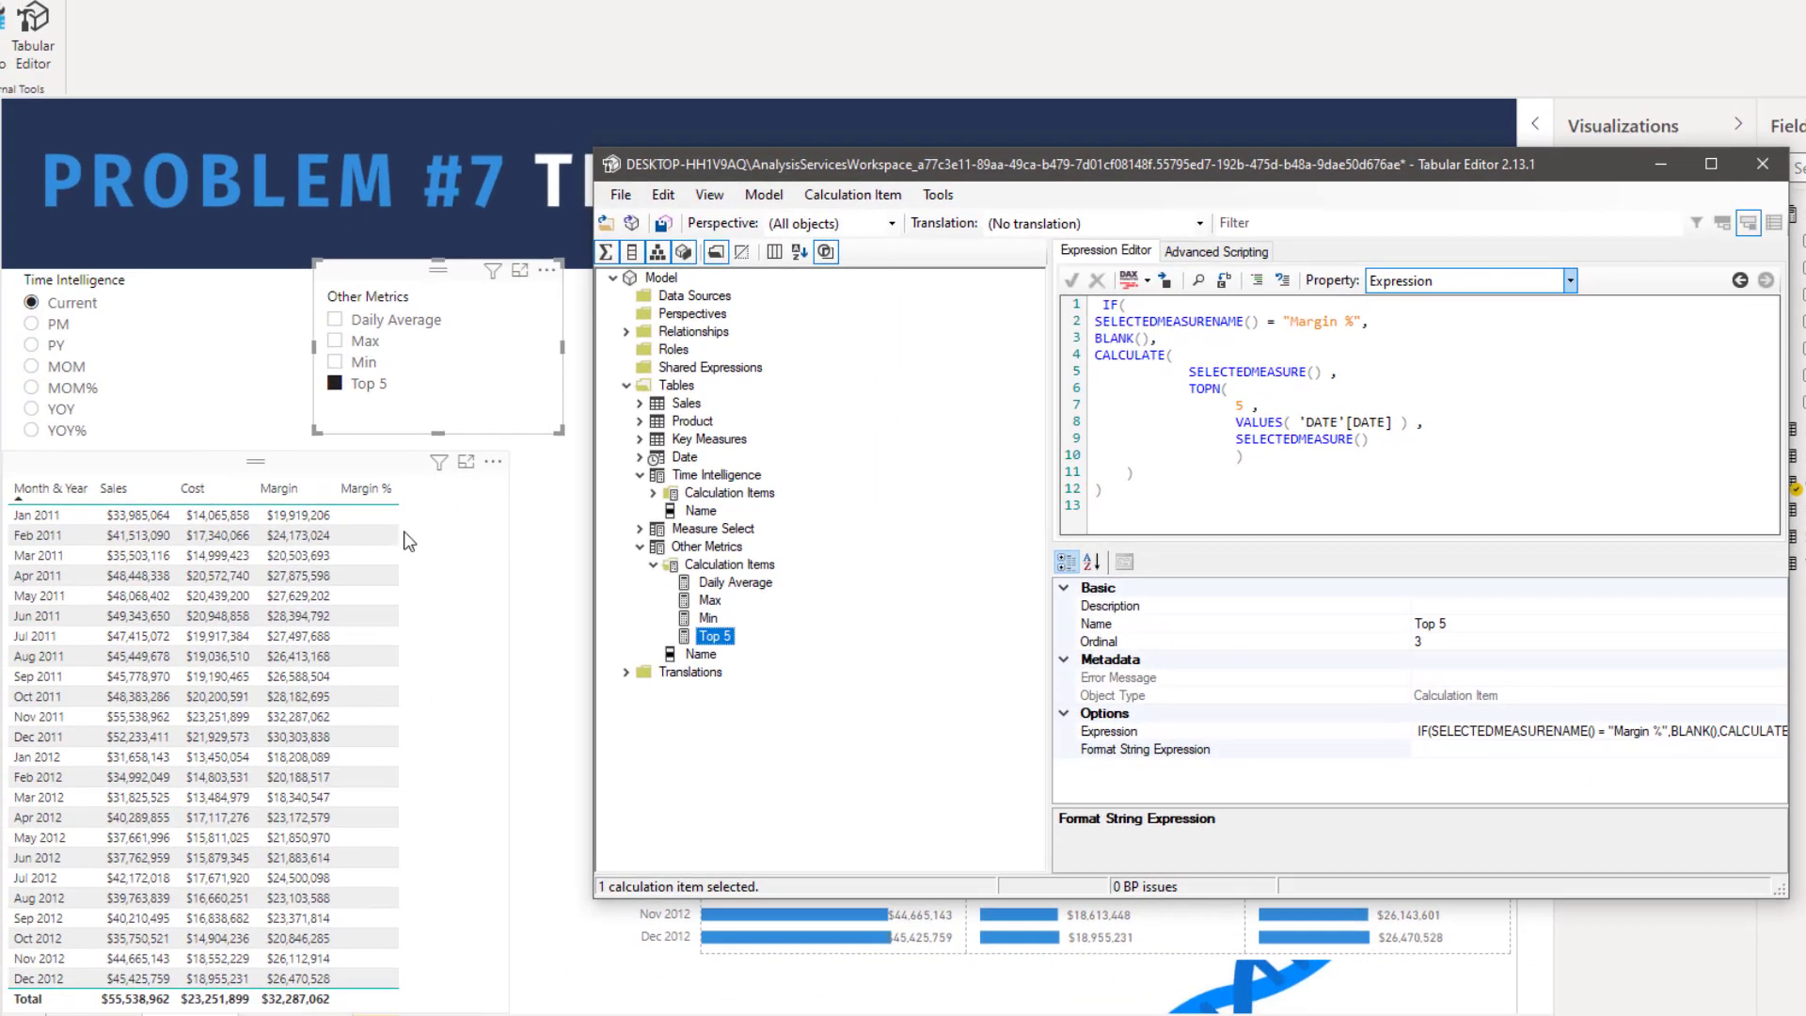
Show and highlight the Max calculation item's MAXX expression, and show the MINX expression of the Min item
click(711, 602)
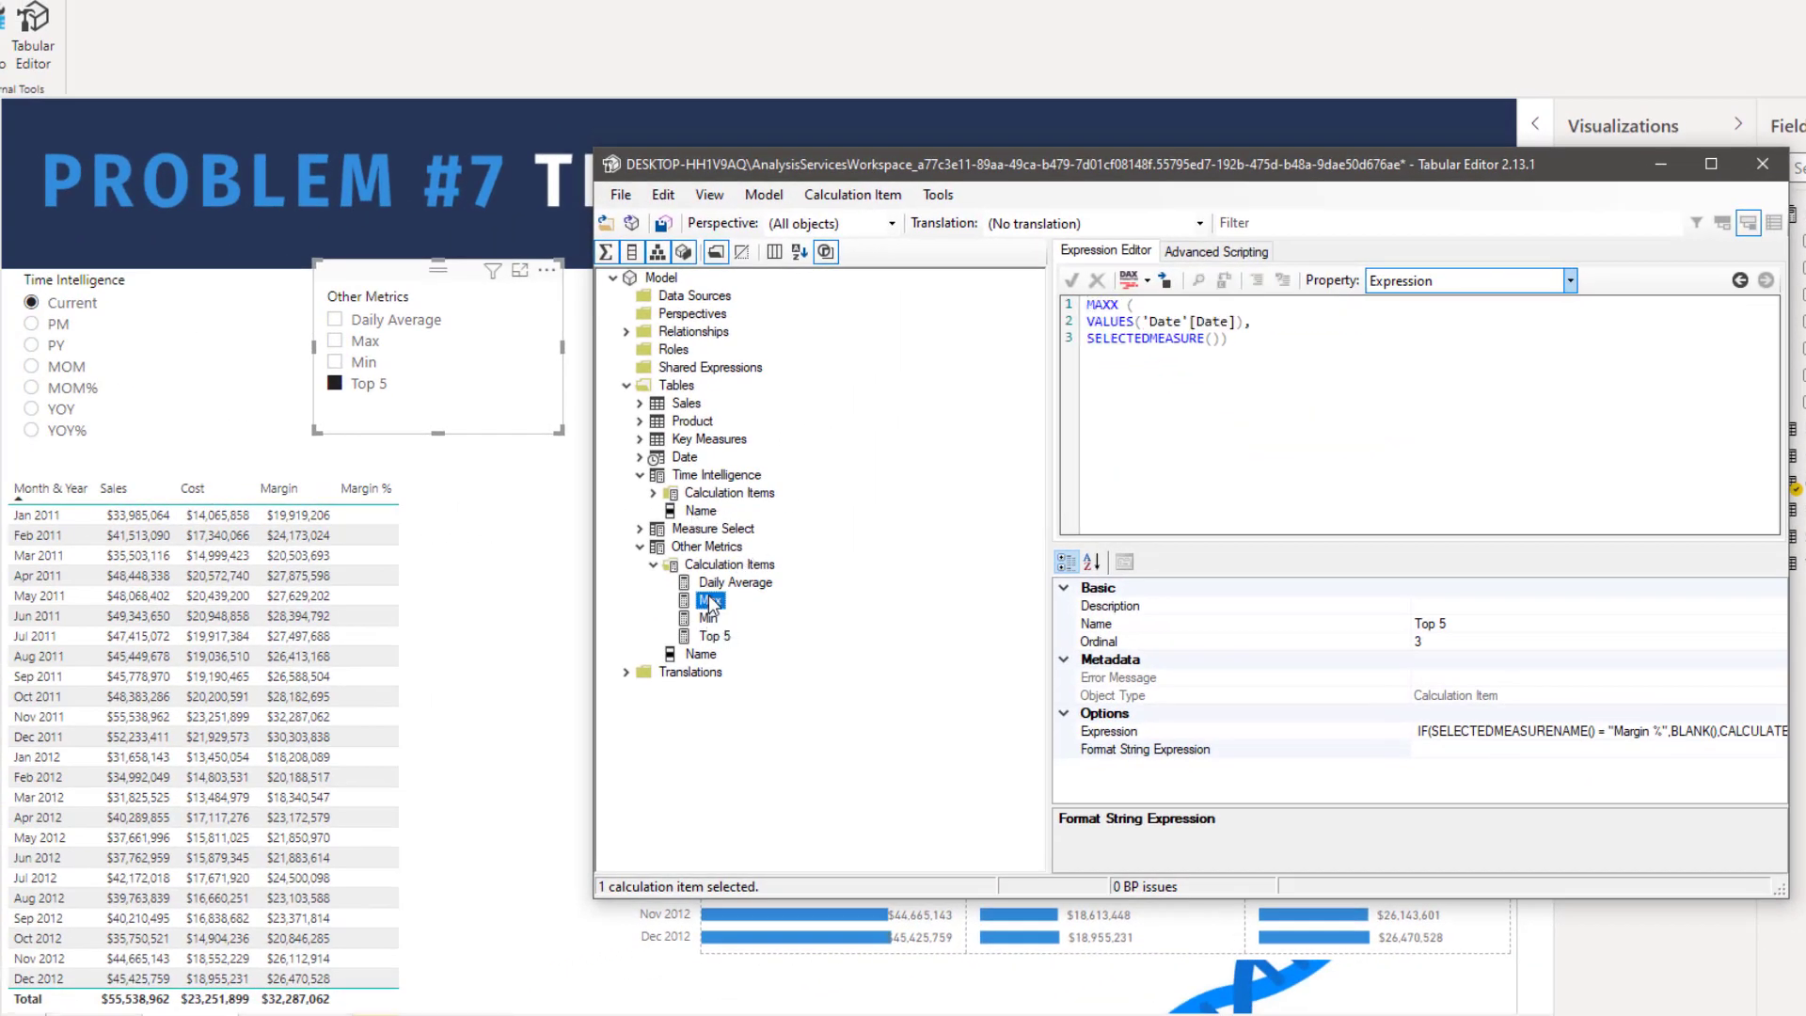
drag(1246, 342, 1083, 302)
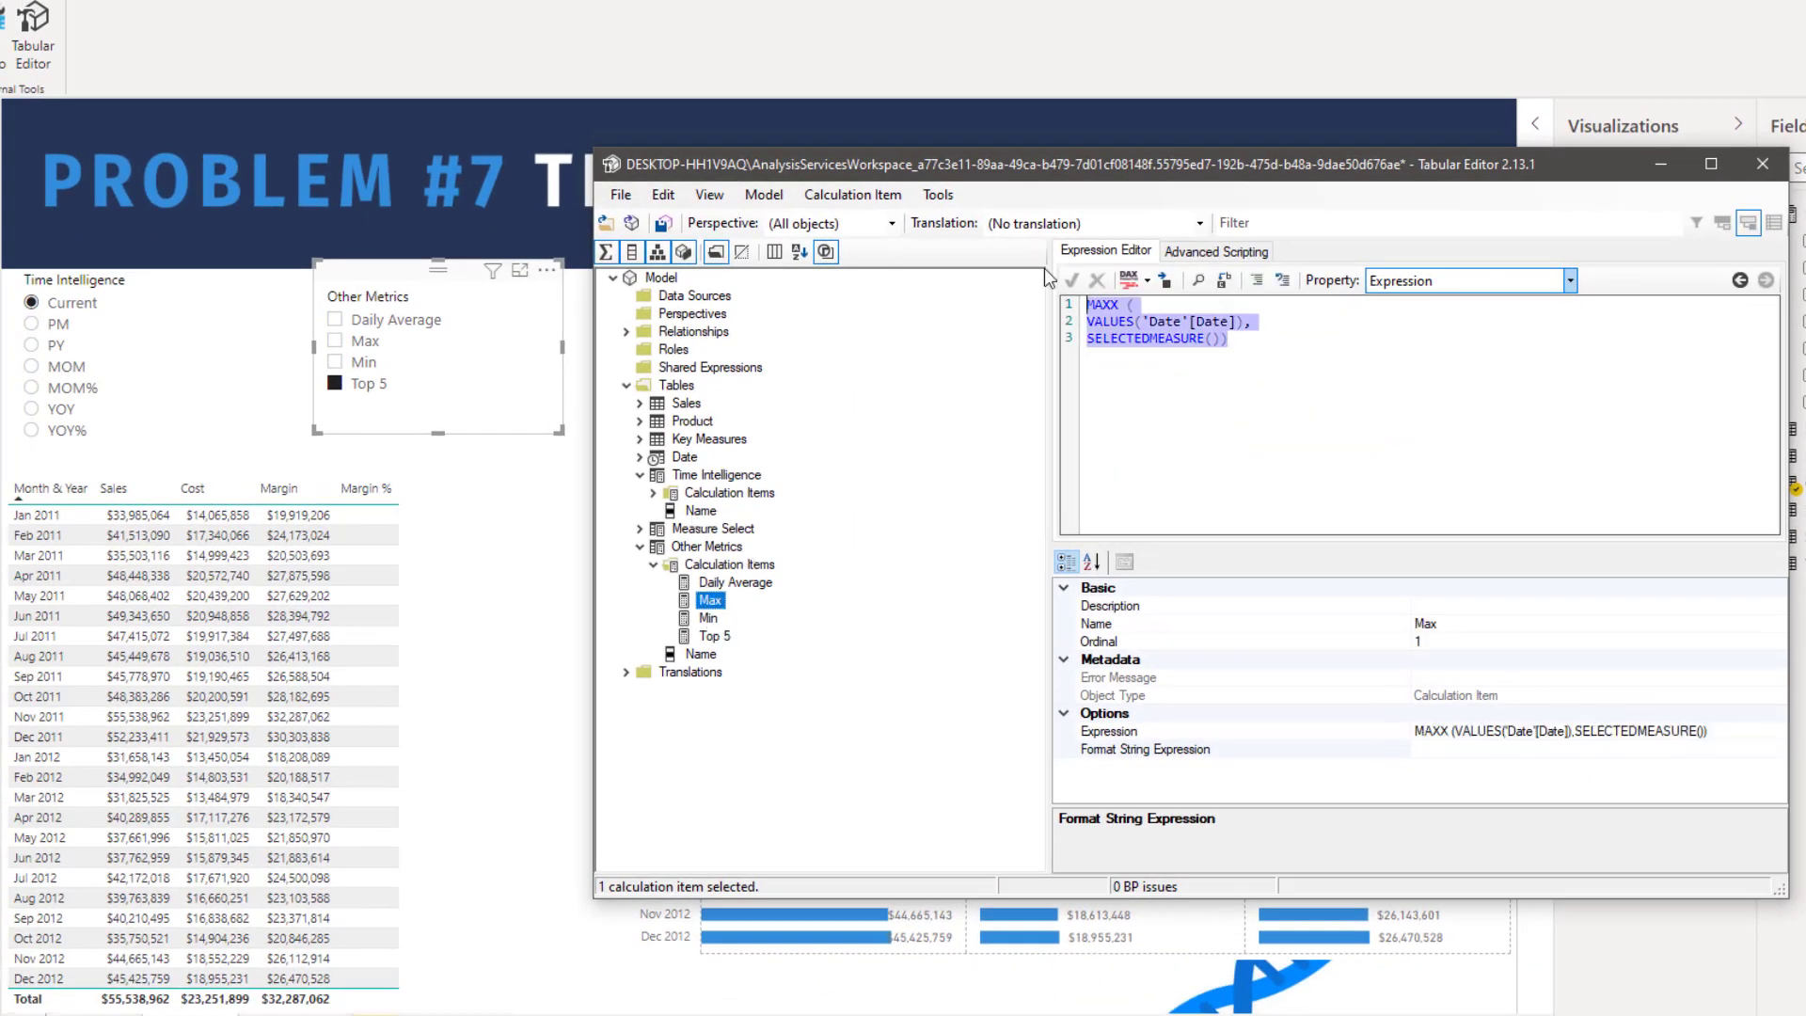
click(1121, 303)
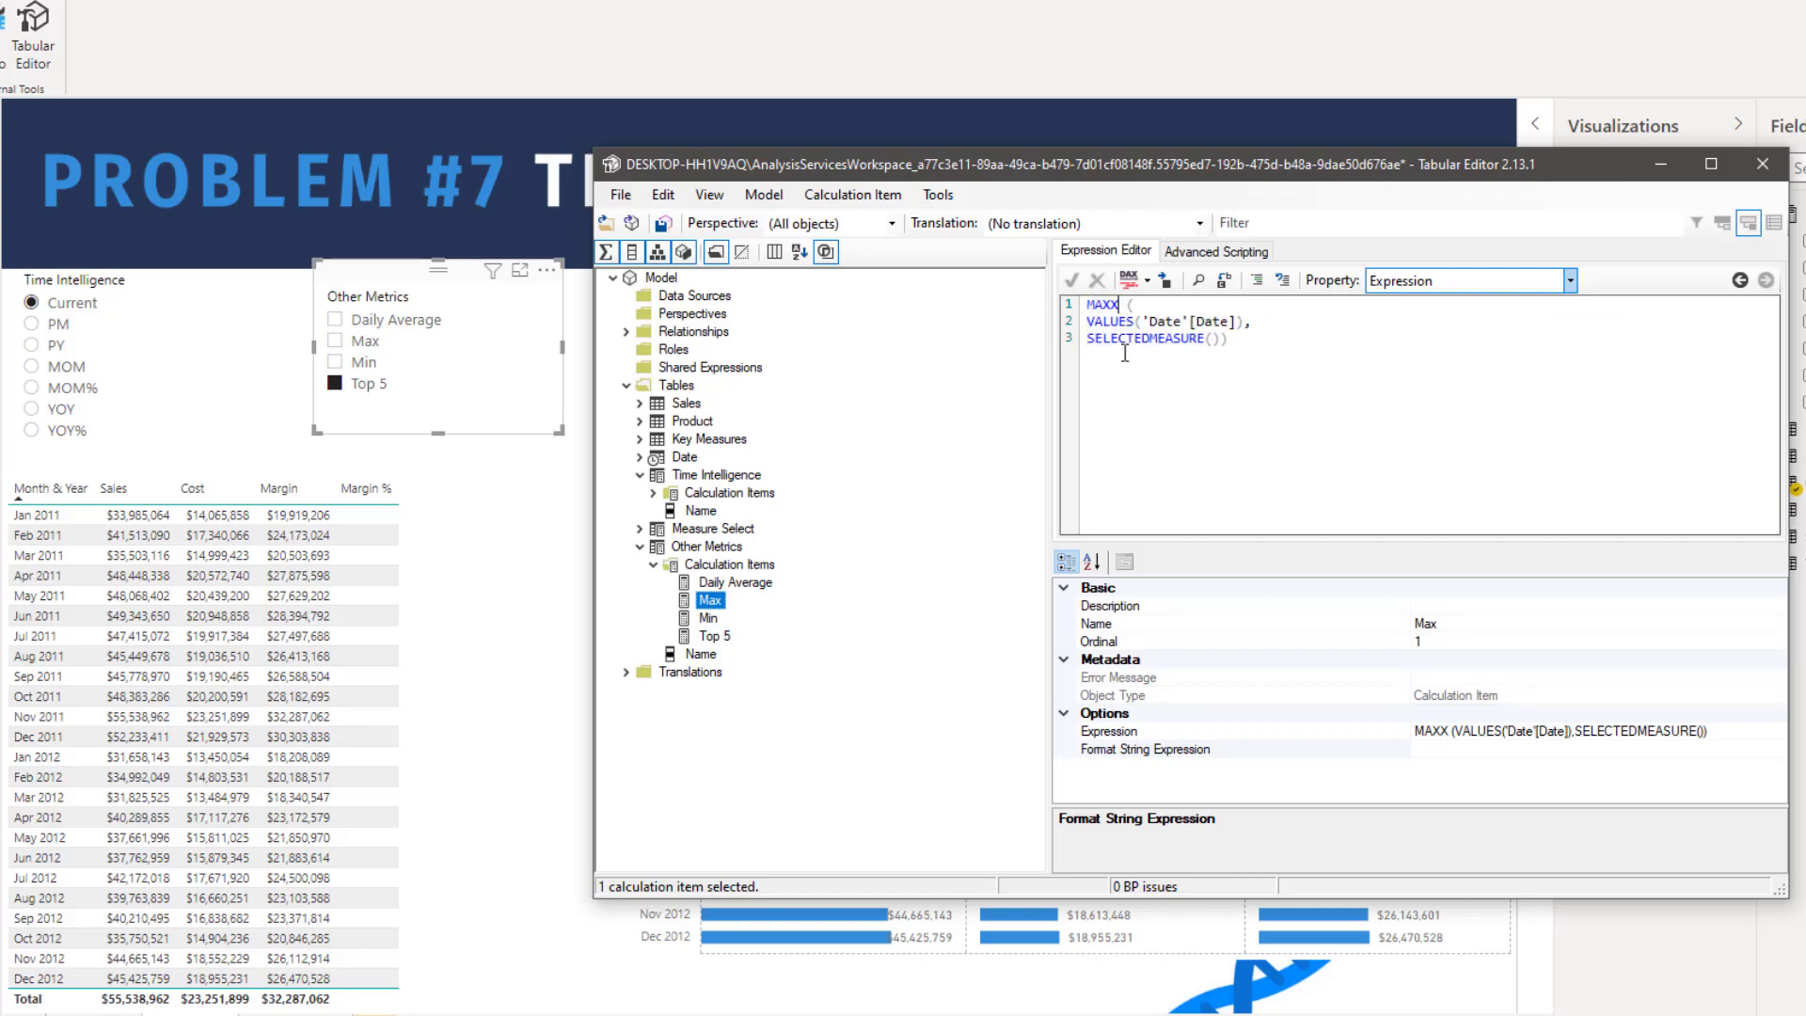
click(708, 618)
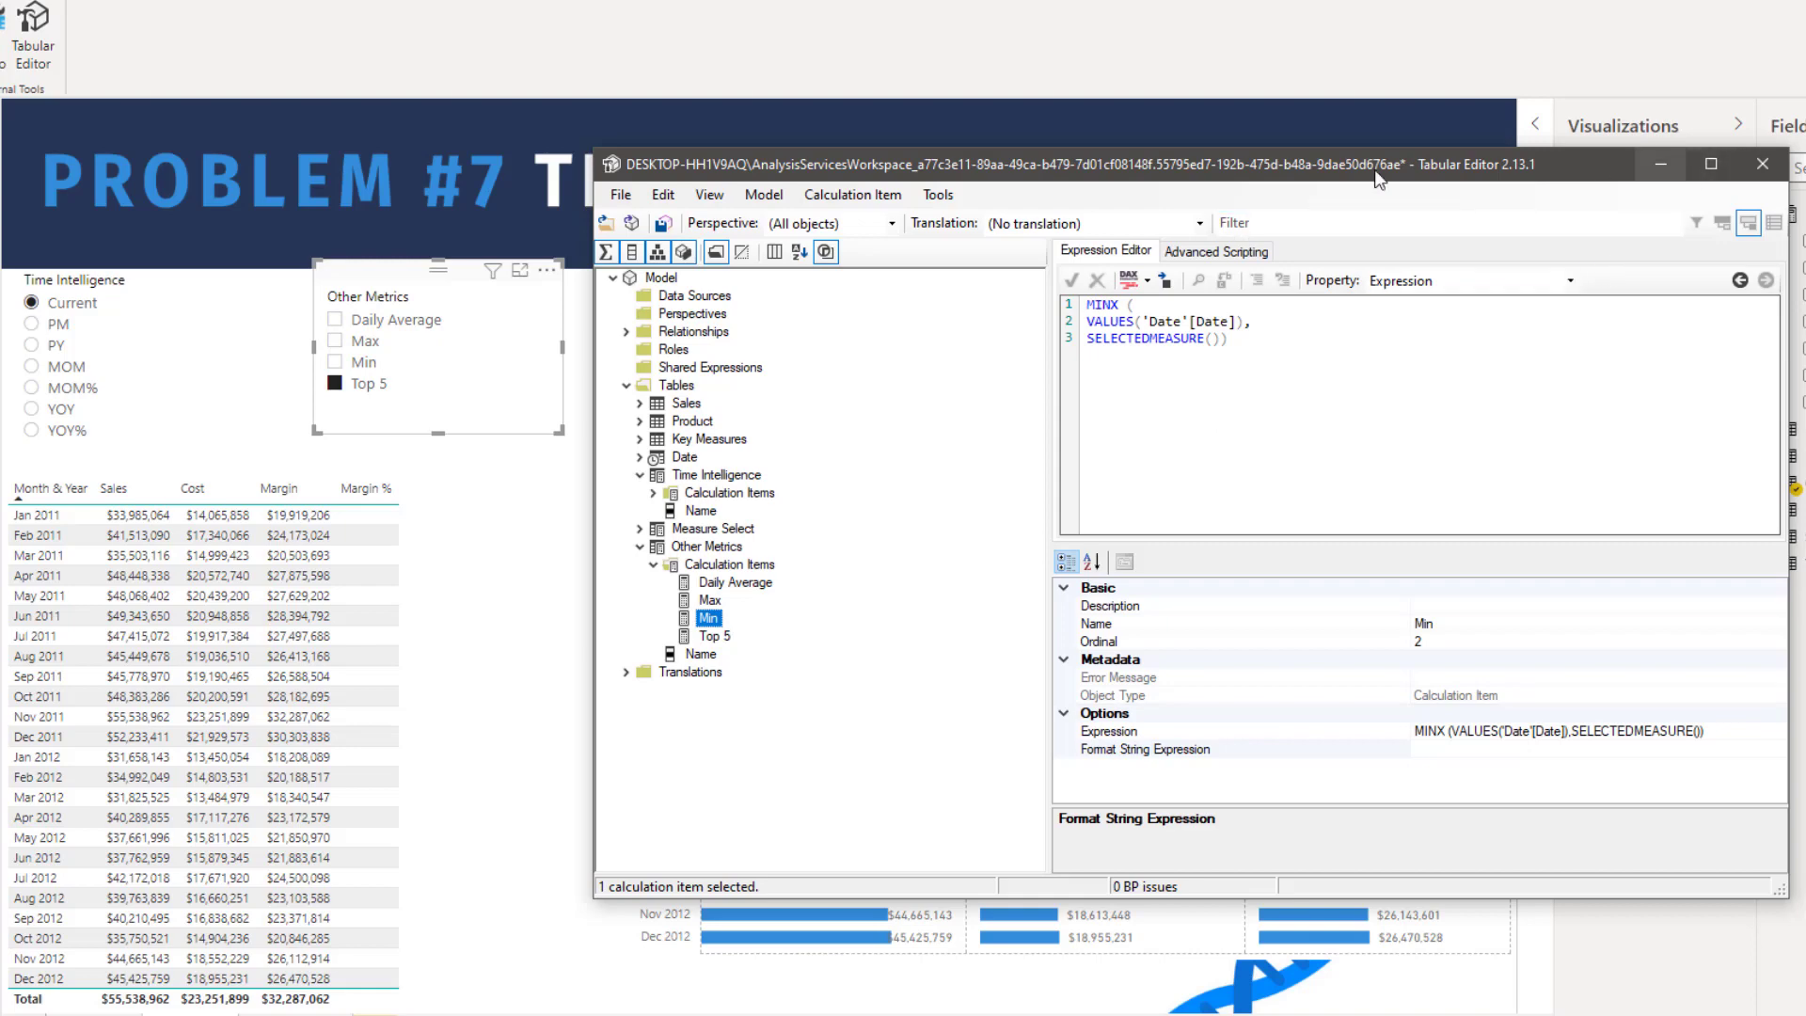
Move the Tabular Editor window aside, view the Sales, Cost and Margin bar chart's fields in the report, and return to Tabular Editor
drag(1215, 162, 949, 30)
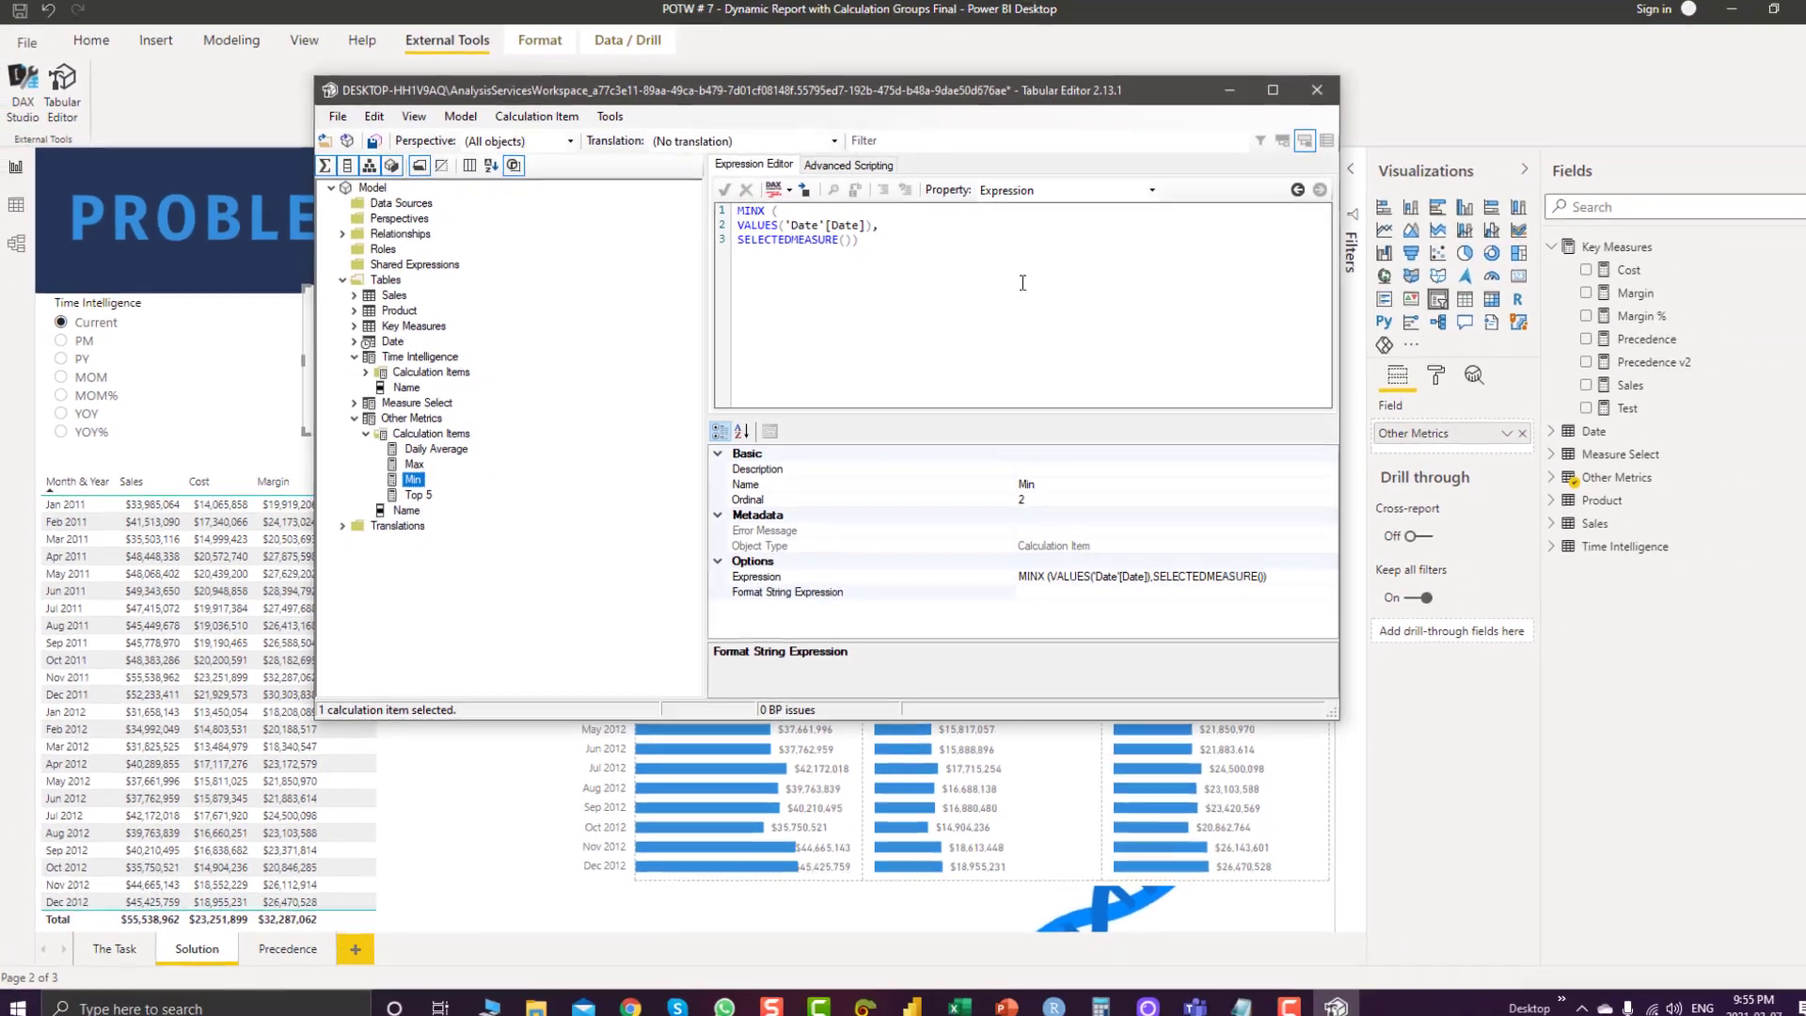
click(1228, 89)
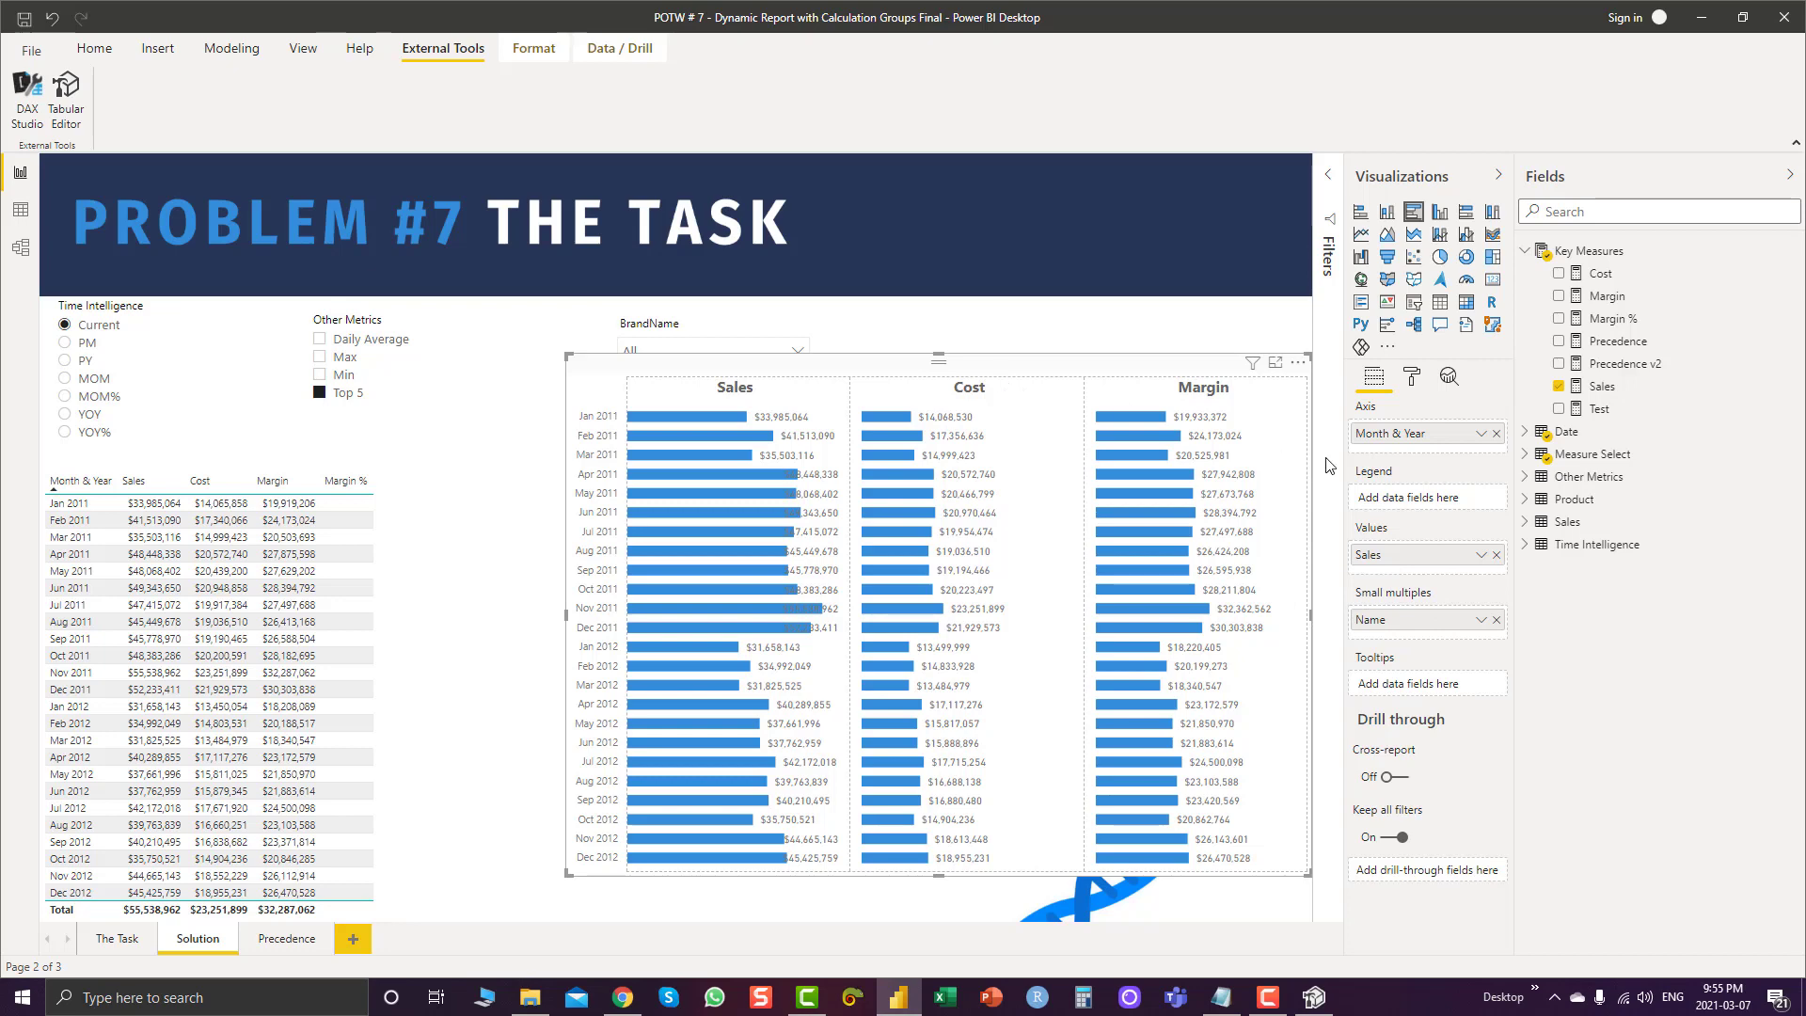
key(alt+Tab)
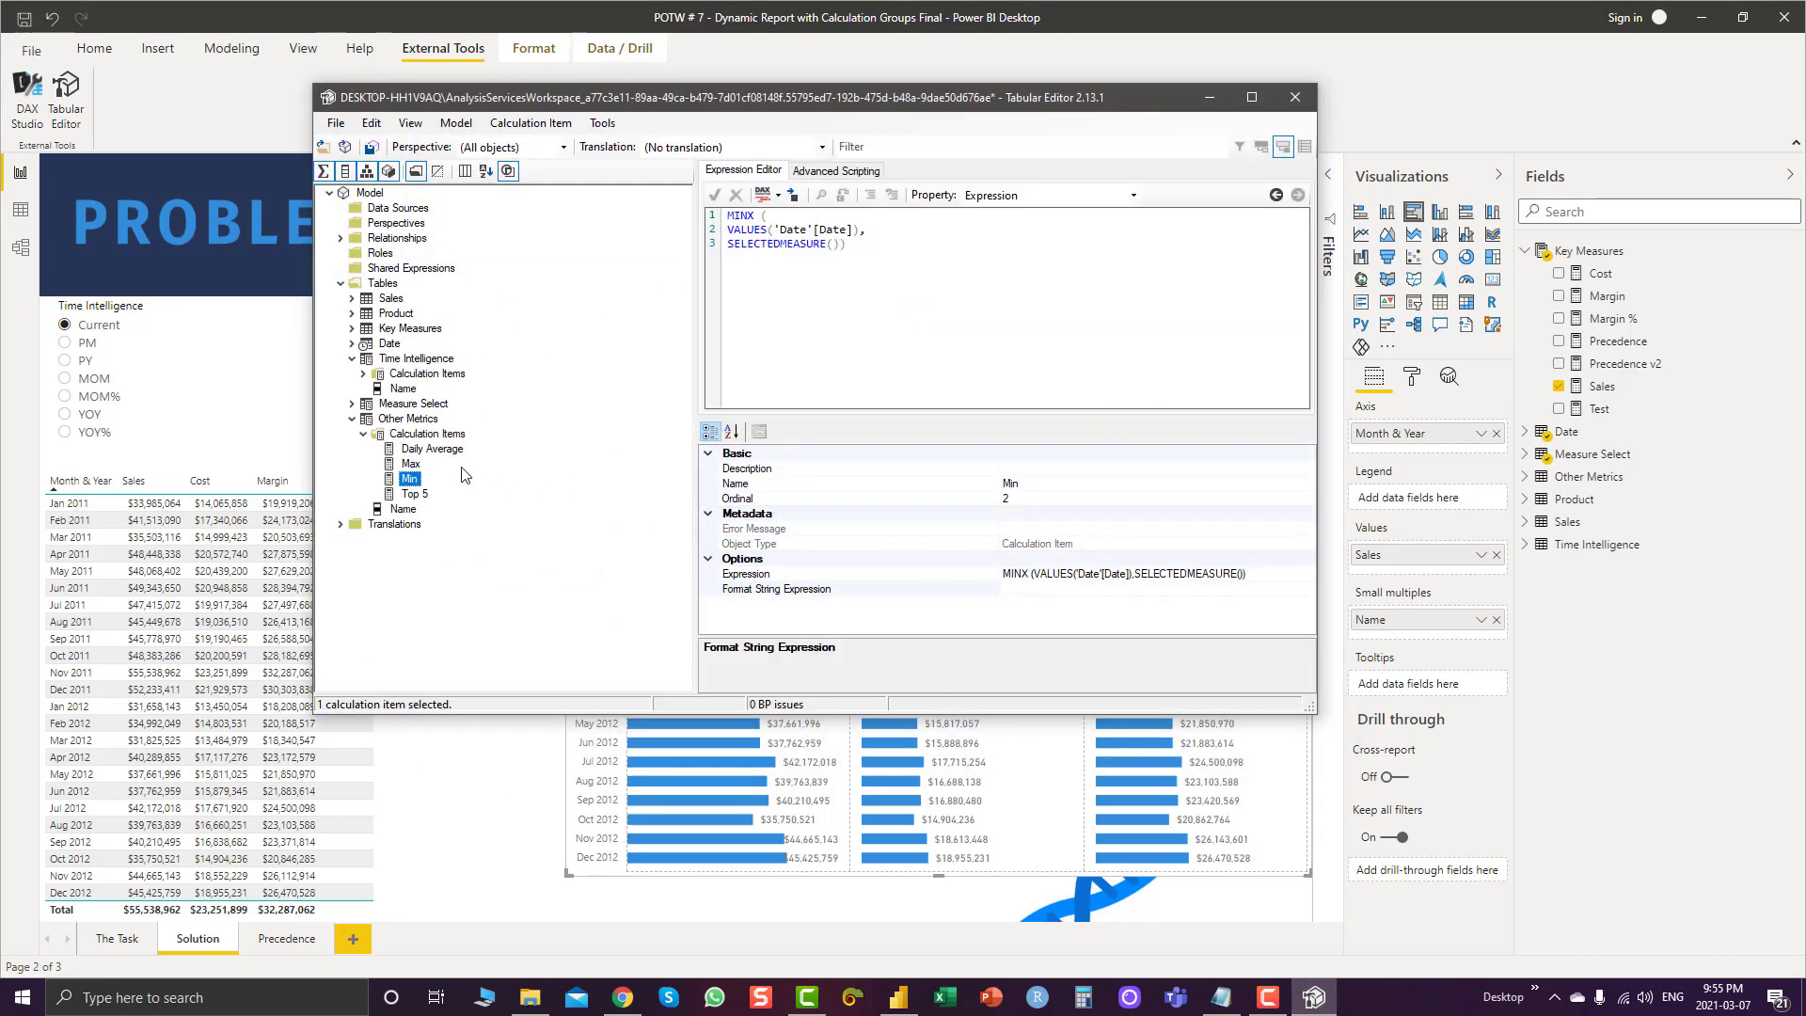
Expand the Measure Select calculation group and show the Sales, Cost, Margin and Margin % items' expressions, highlighting [Sales]
click(351, 404)
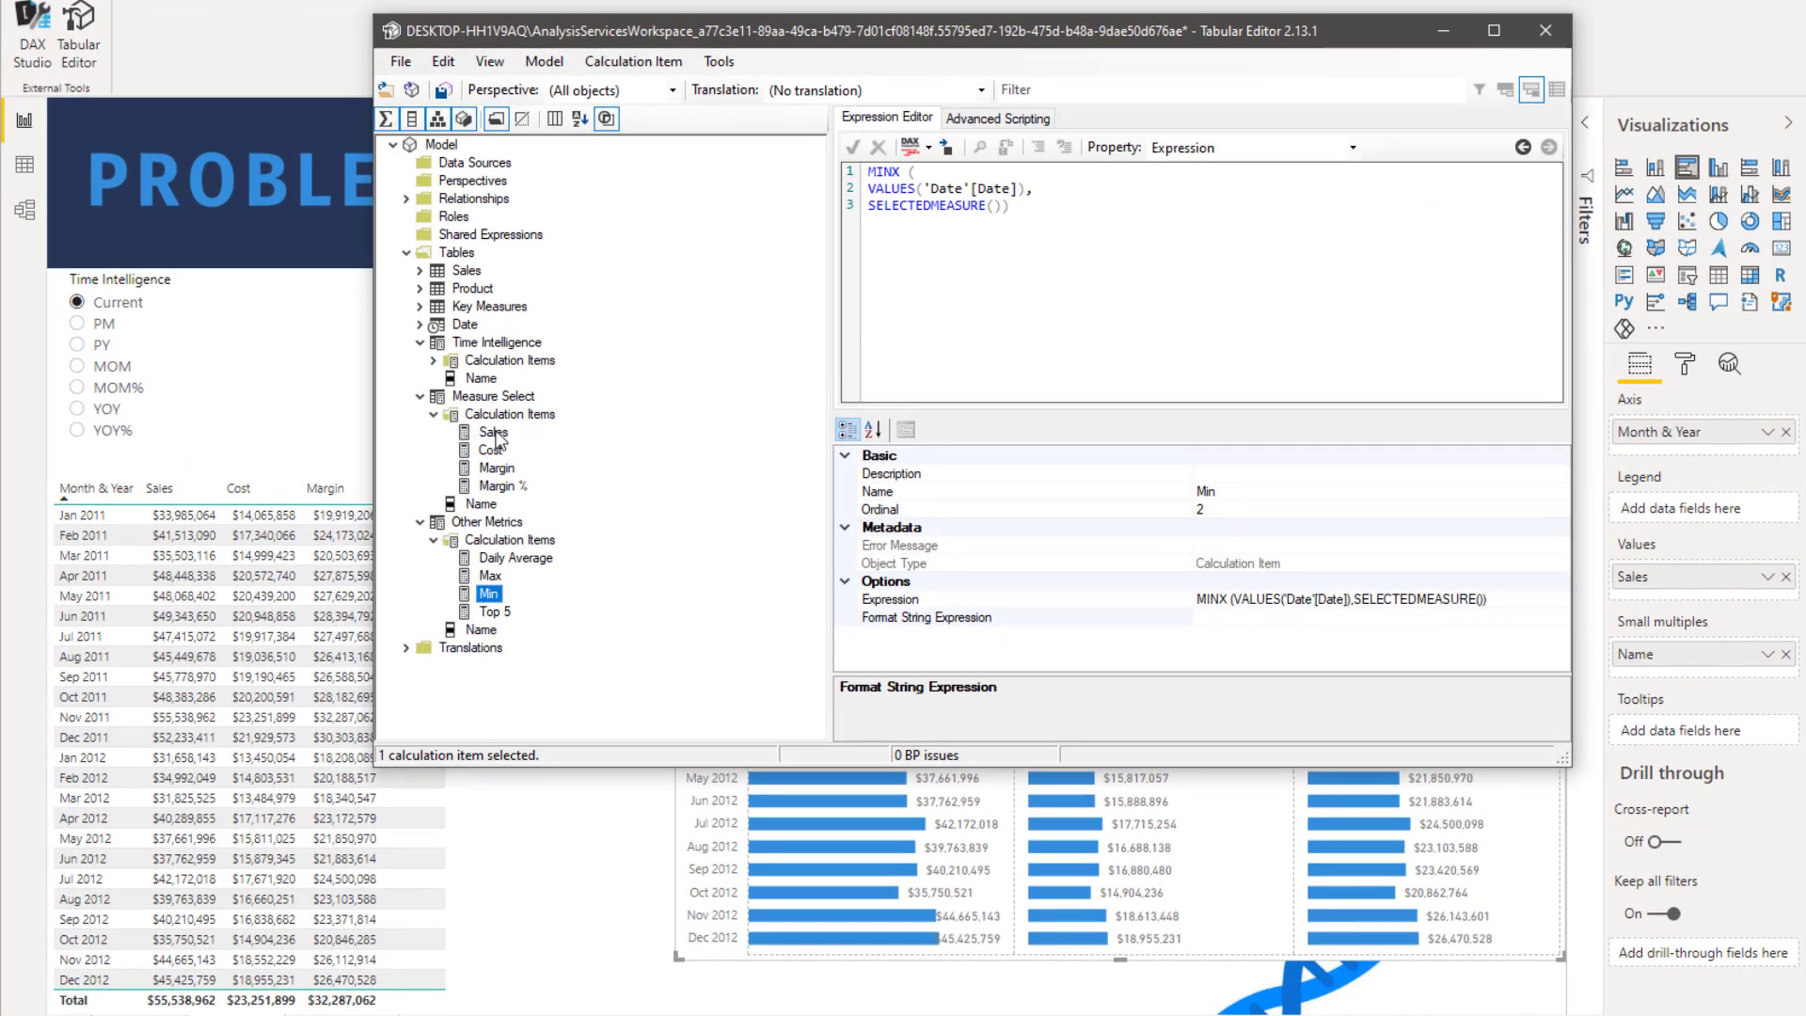
click(494, 433)
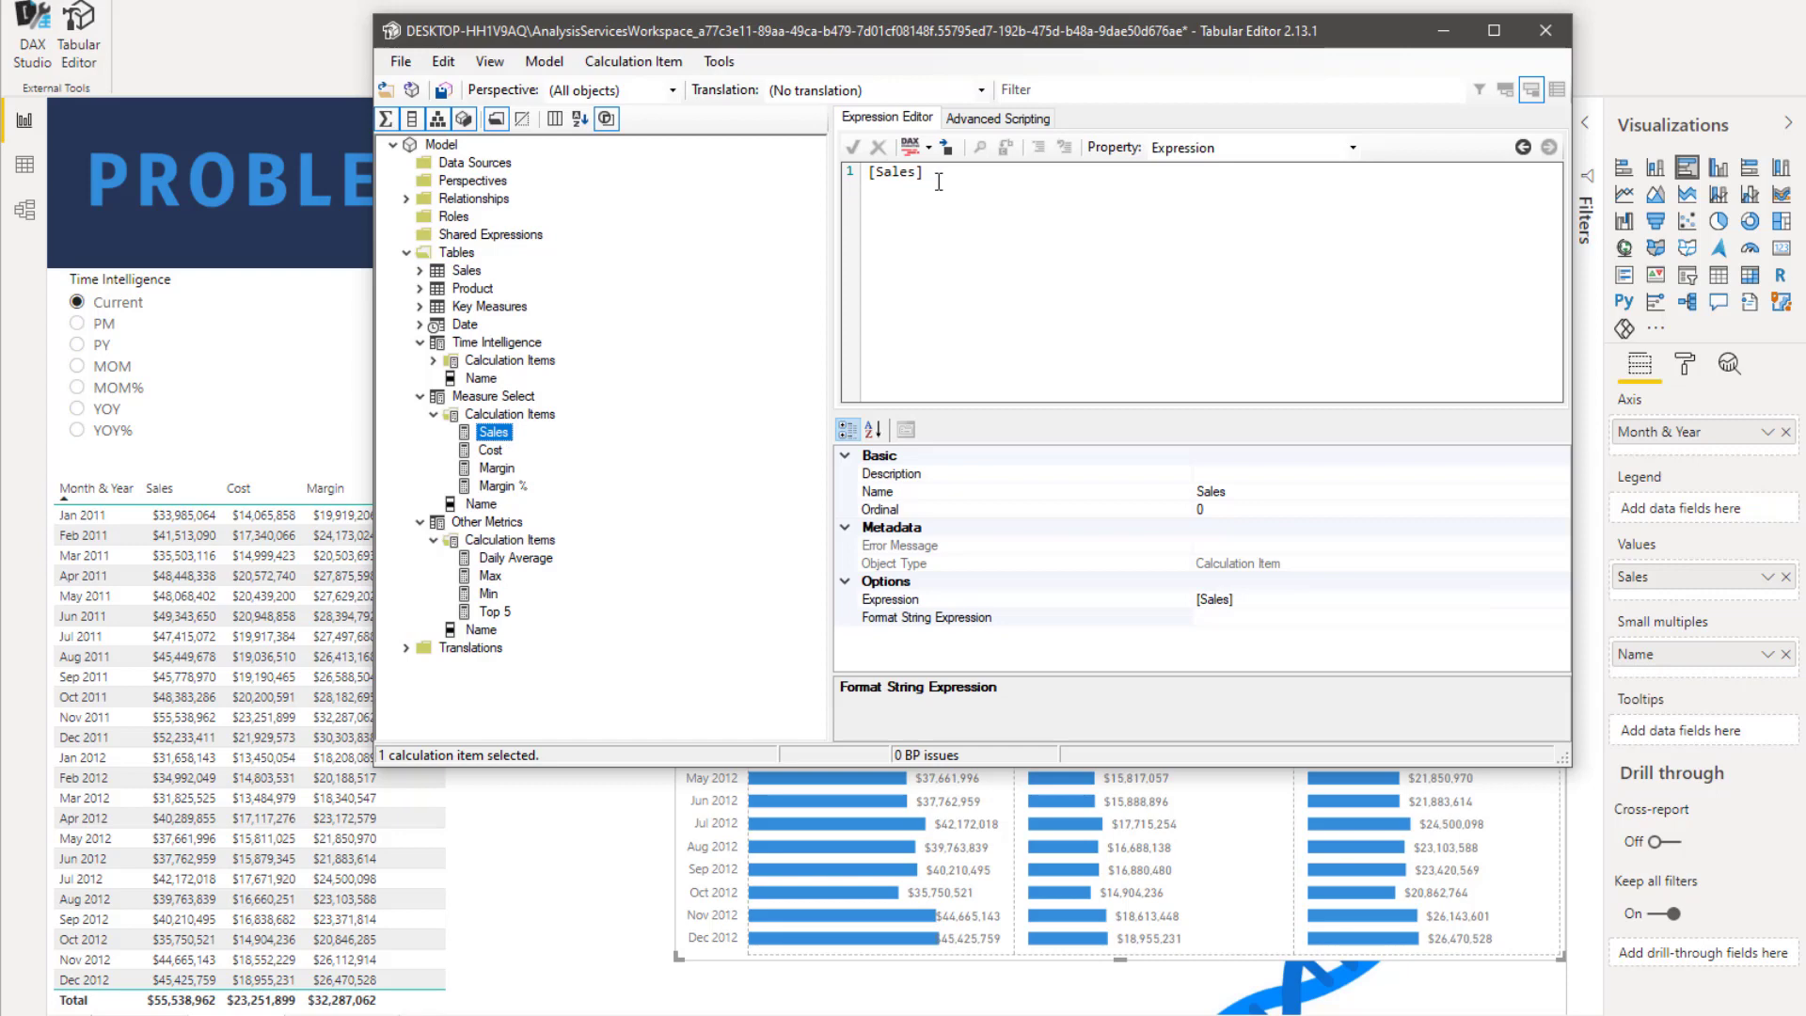
drag(936, 172, 865, 172)
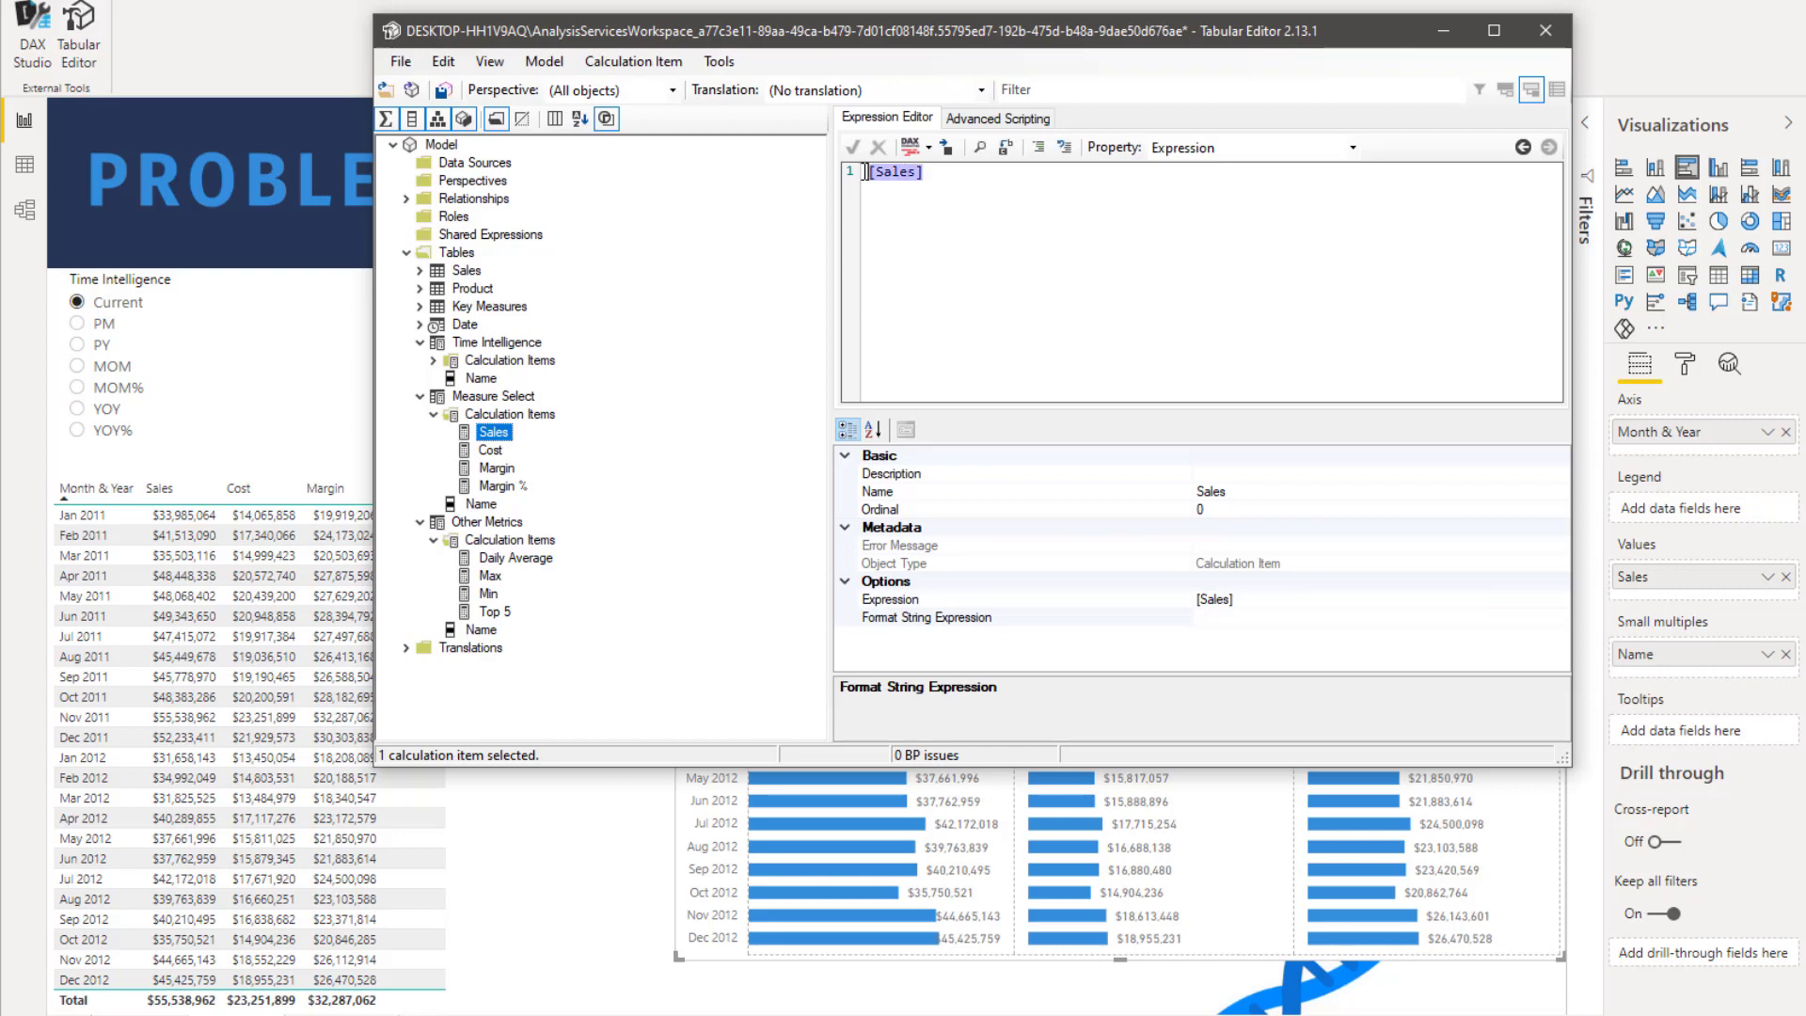
click(498, 450)
click(507, 469)
click(499, 486)
click(493, 432)
Move the Tabular Editor window clear of the slicers, then show and highlight the Margin % item's format string expression
drag(827, 43, 1037, 76)
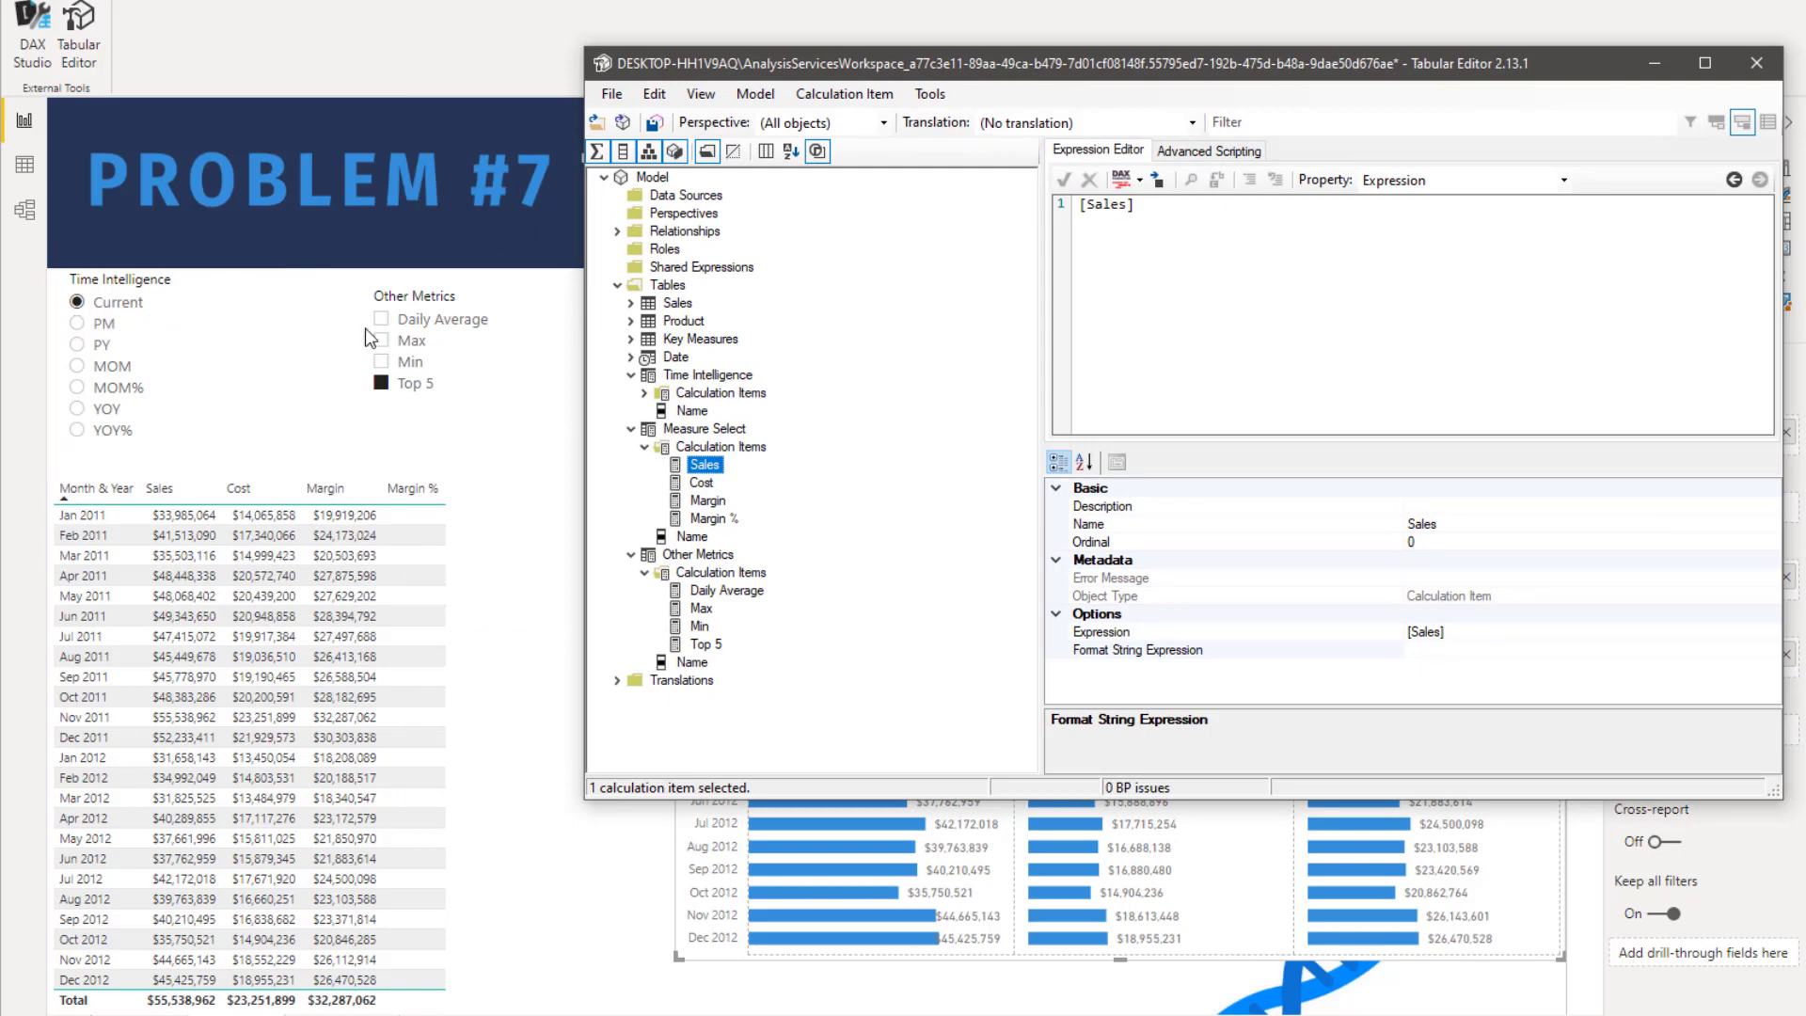
click(708, 520)
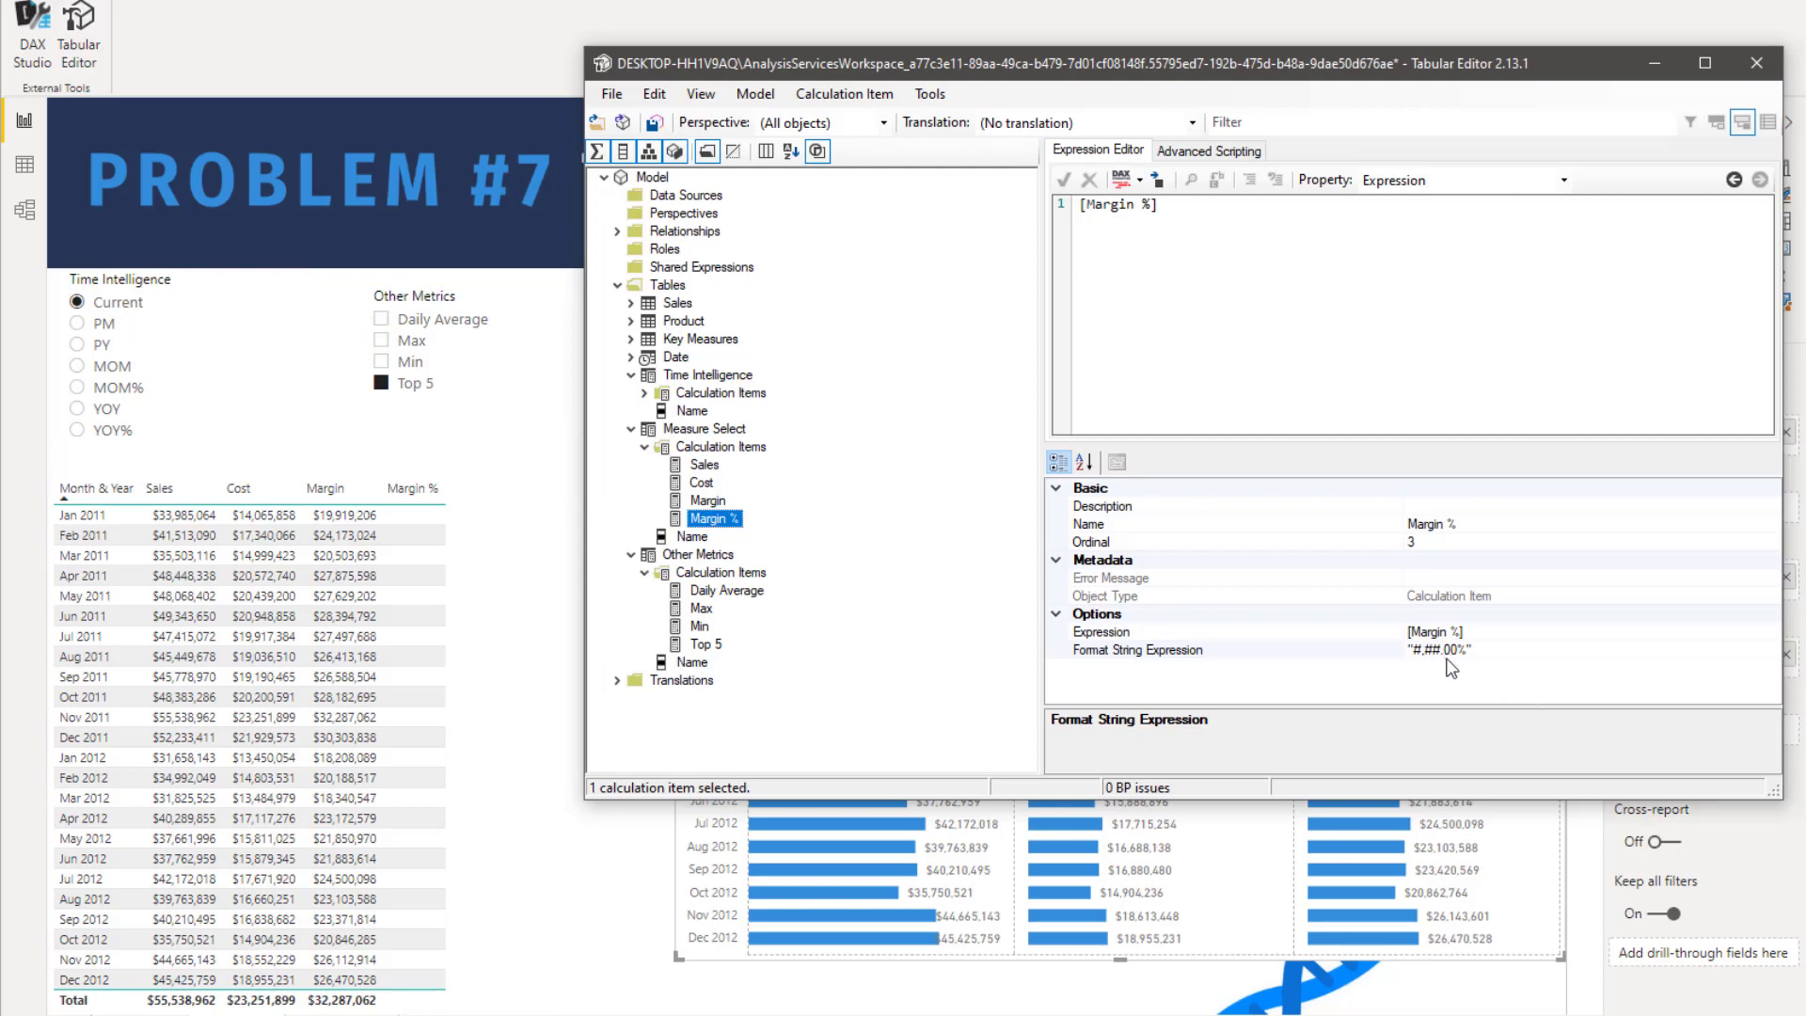
click(1566, 183)
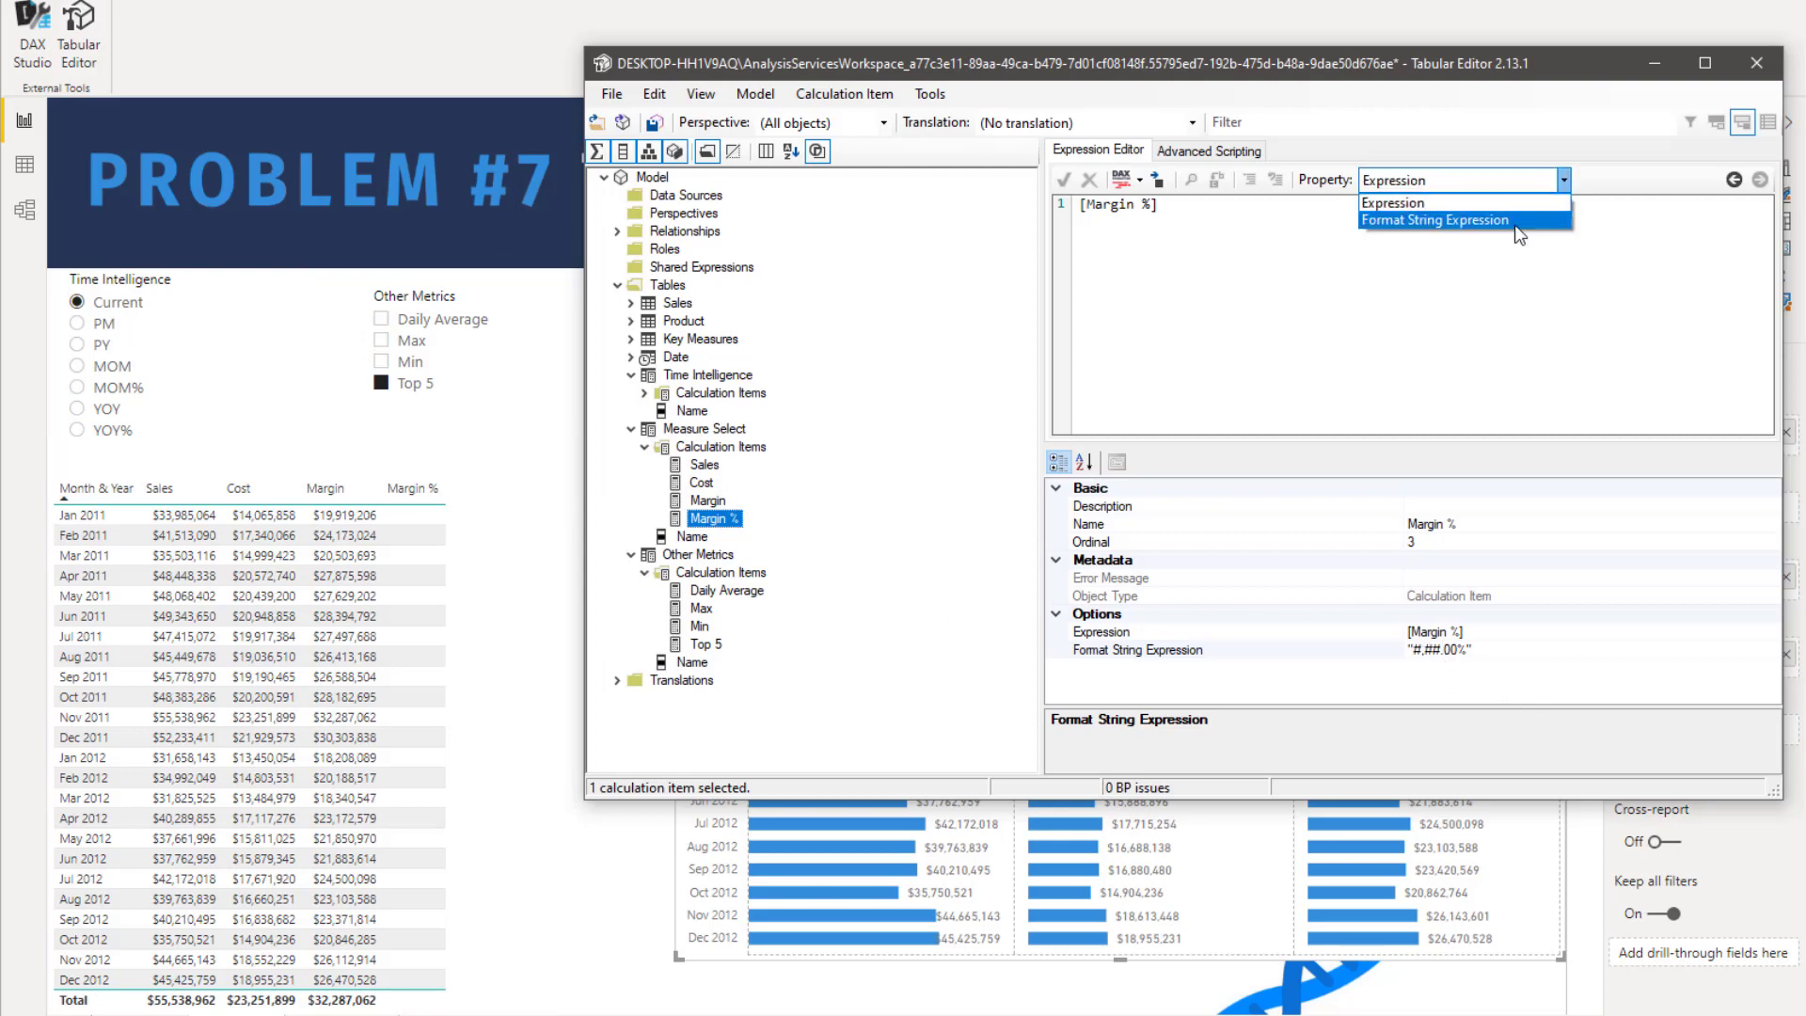
click(1449, 215)
drag(1187, 207, 1082, 209)
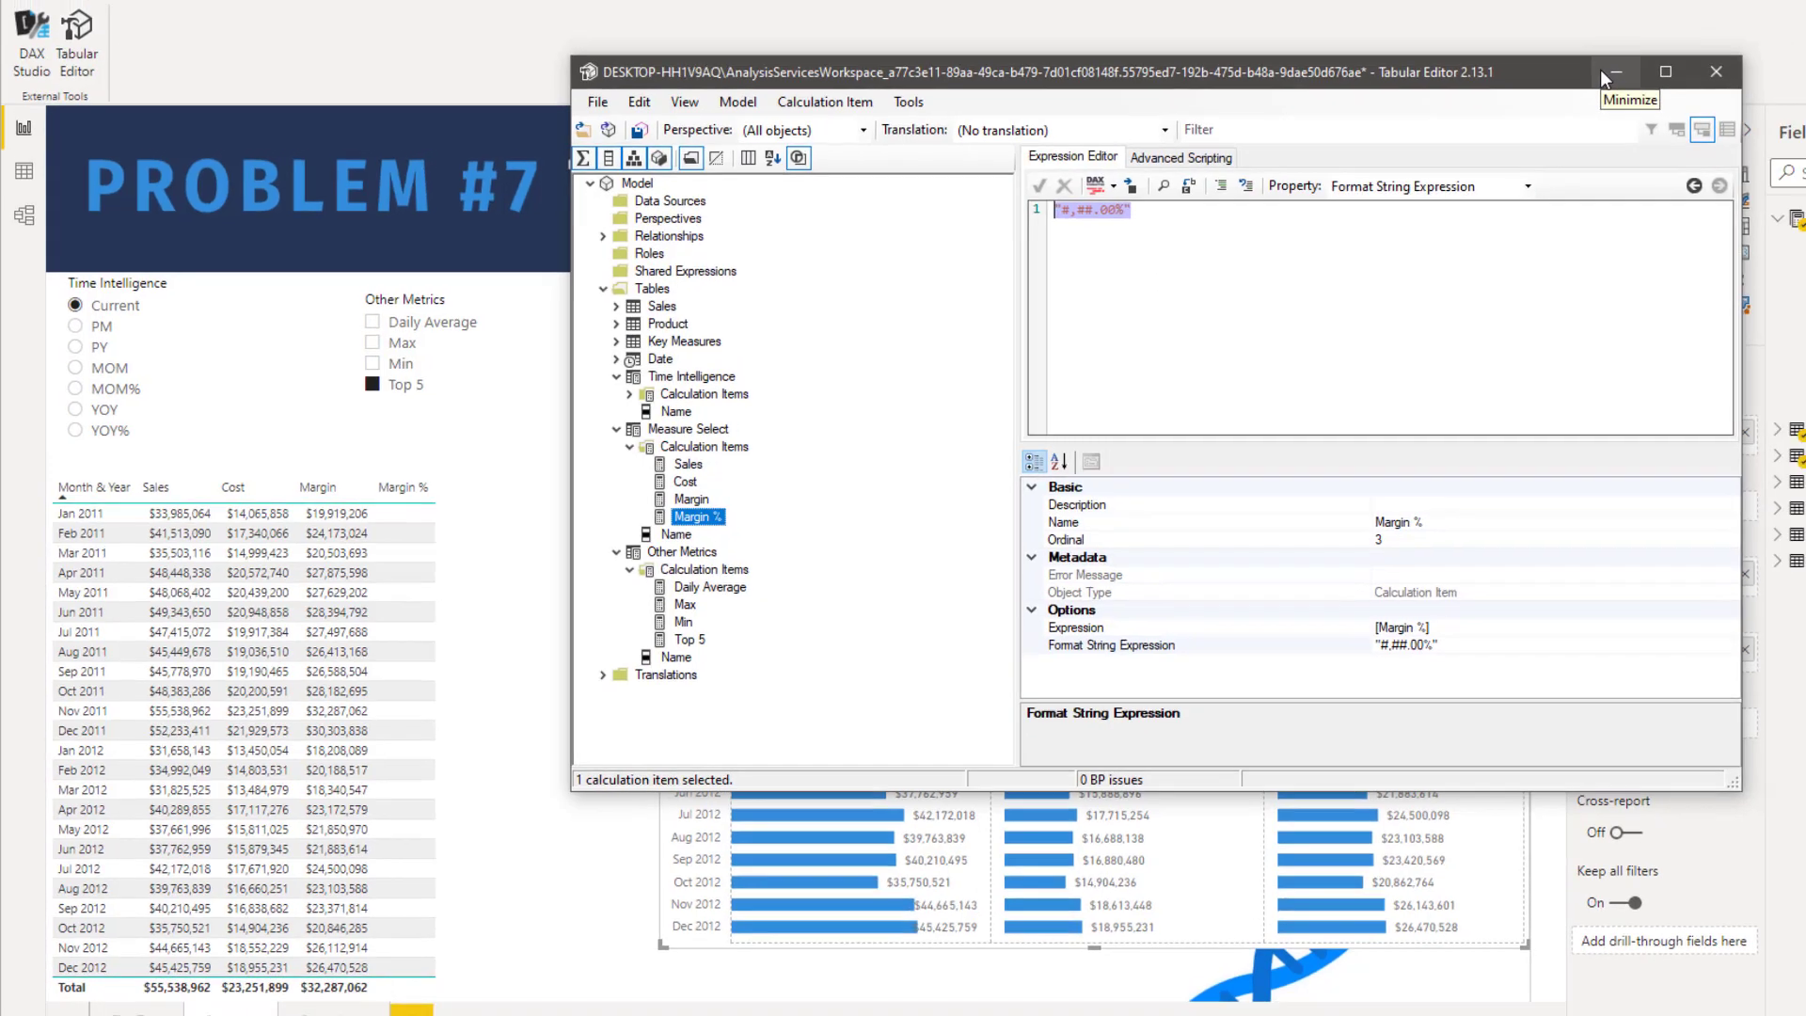
Return to the Power BI report, filter Other Metrics by Daily Average, and switch Time Intelligence to PM and back to Current
click(1641, 63)
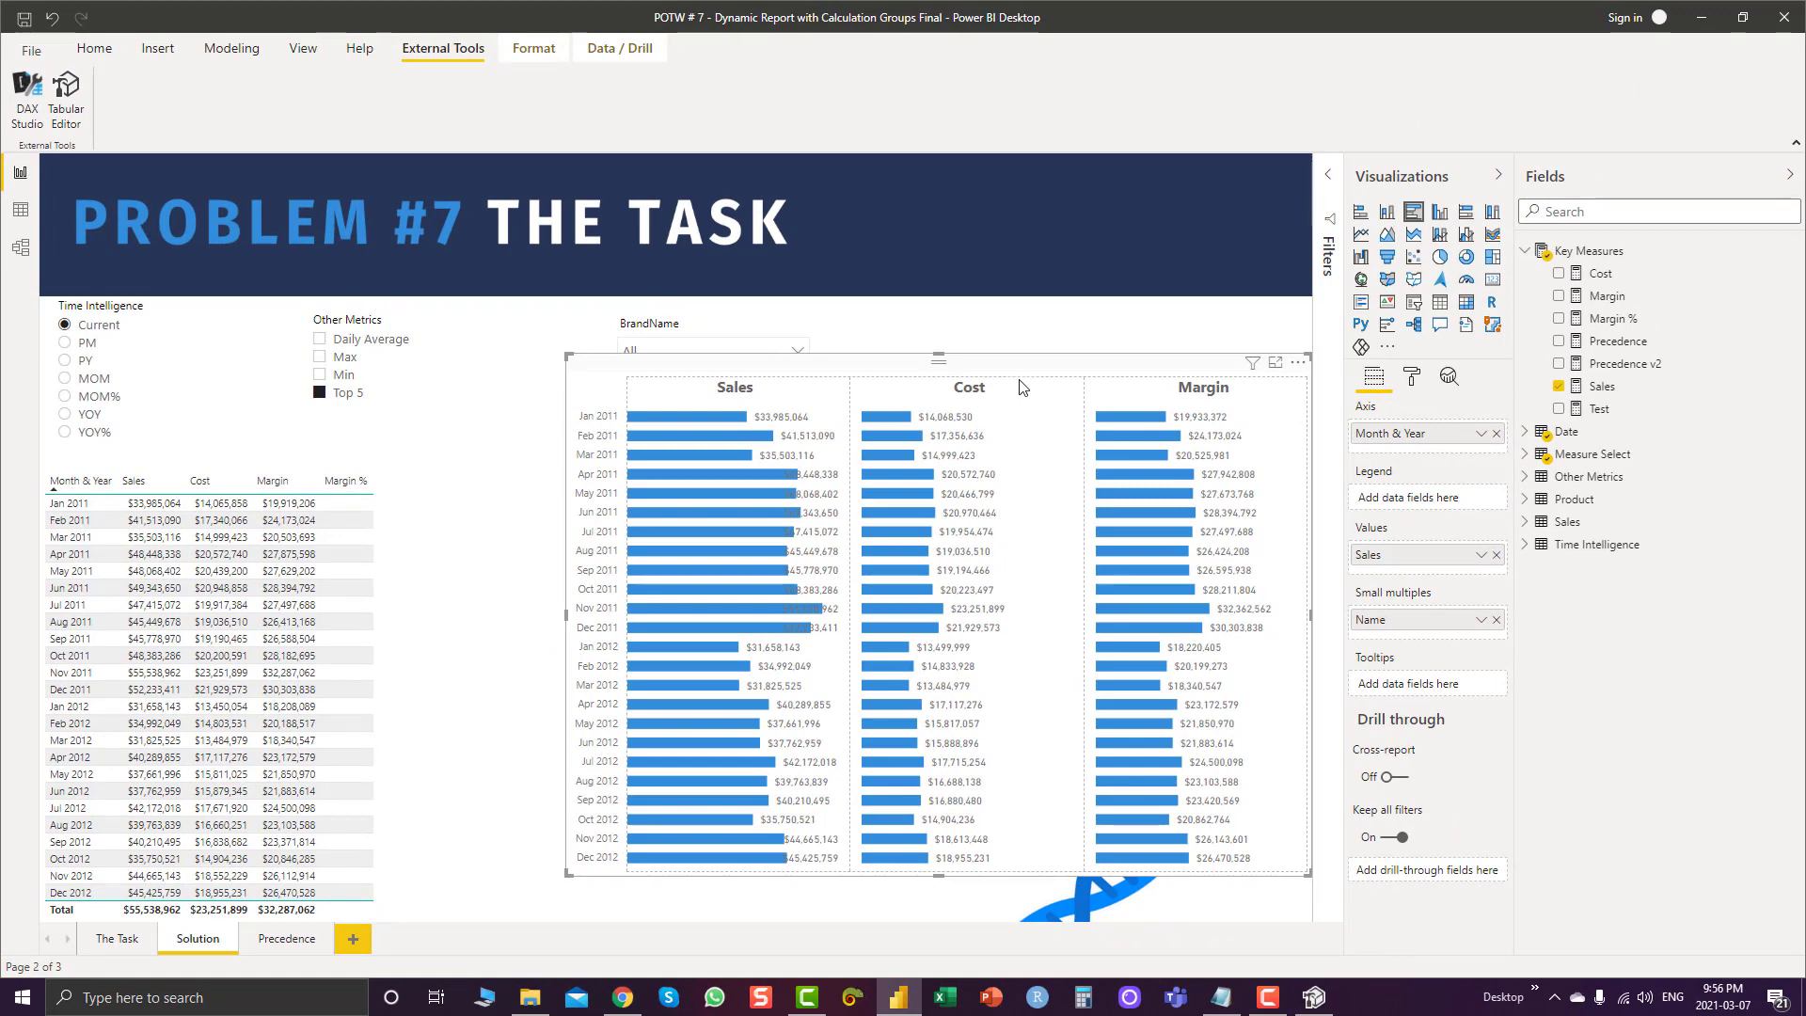
click(1038, 319)
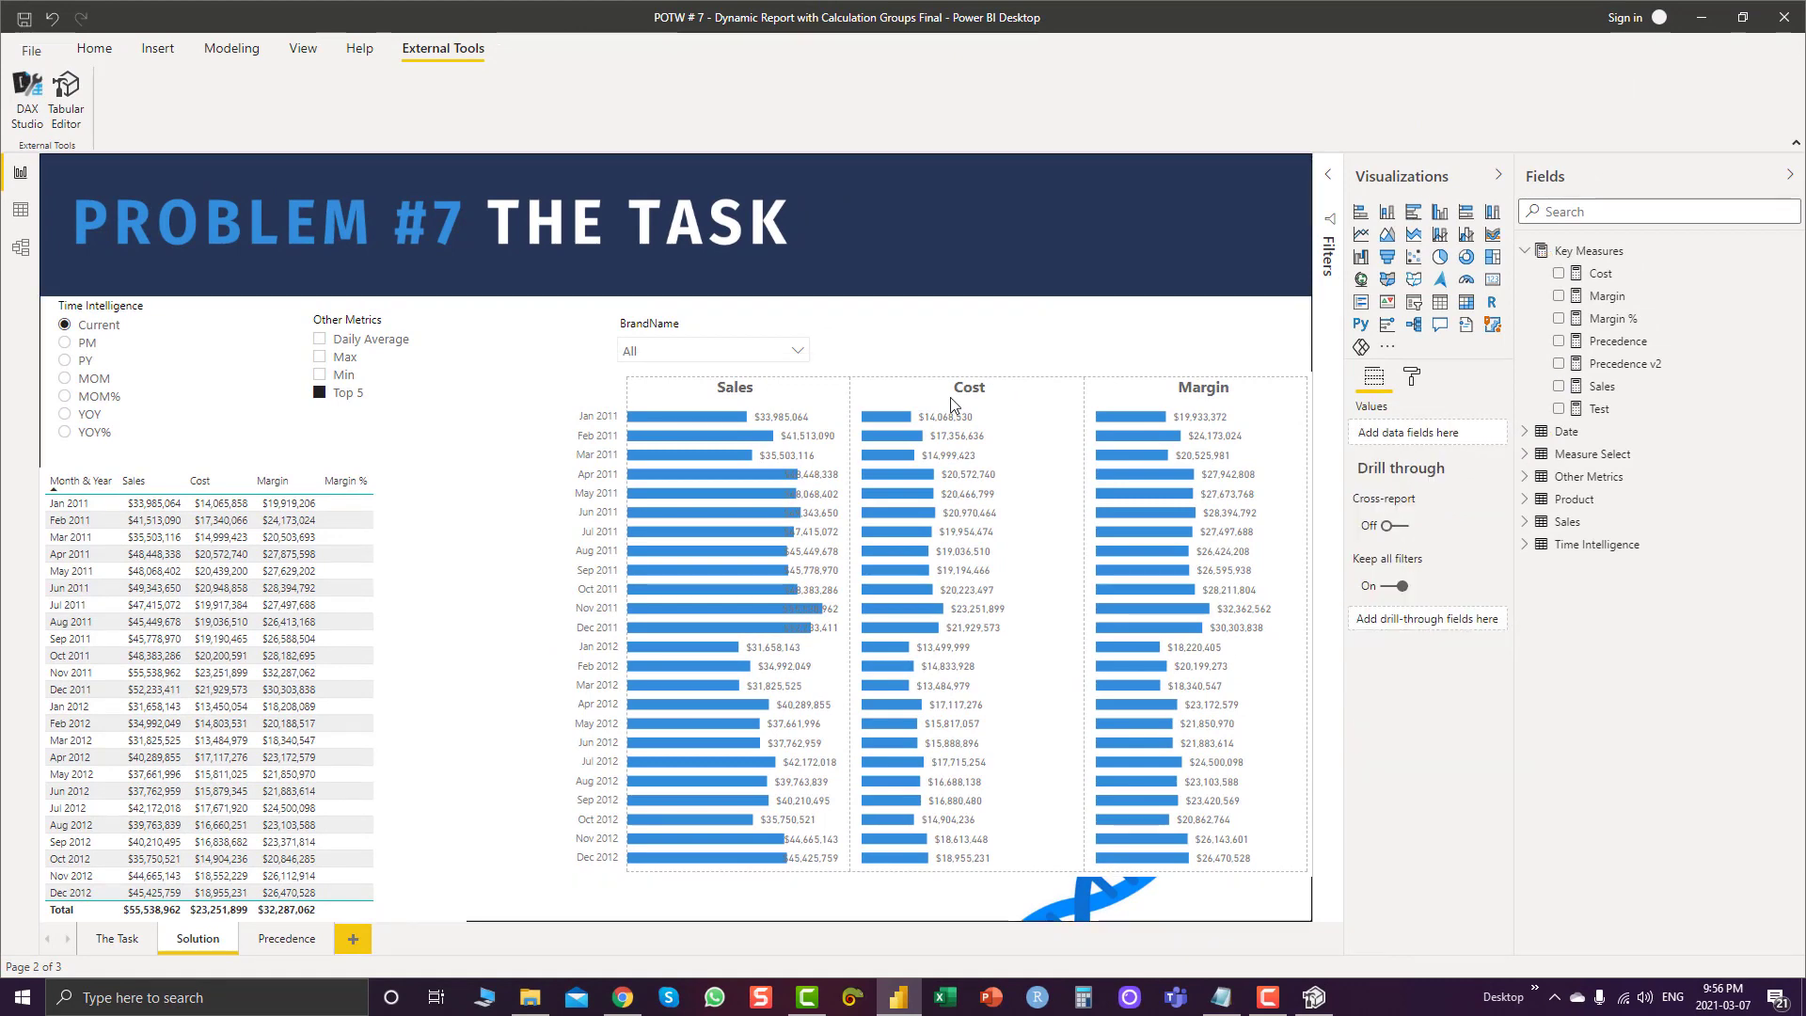
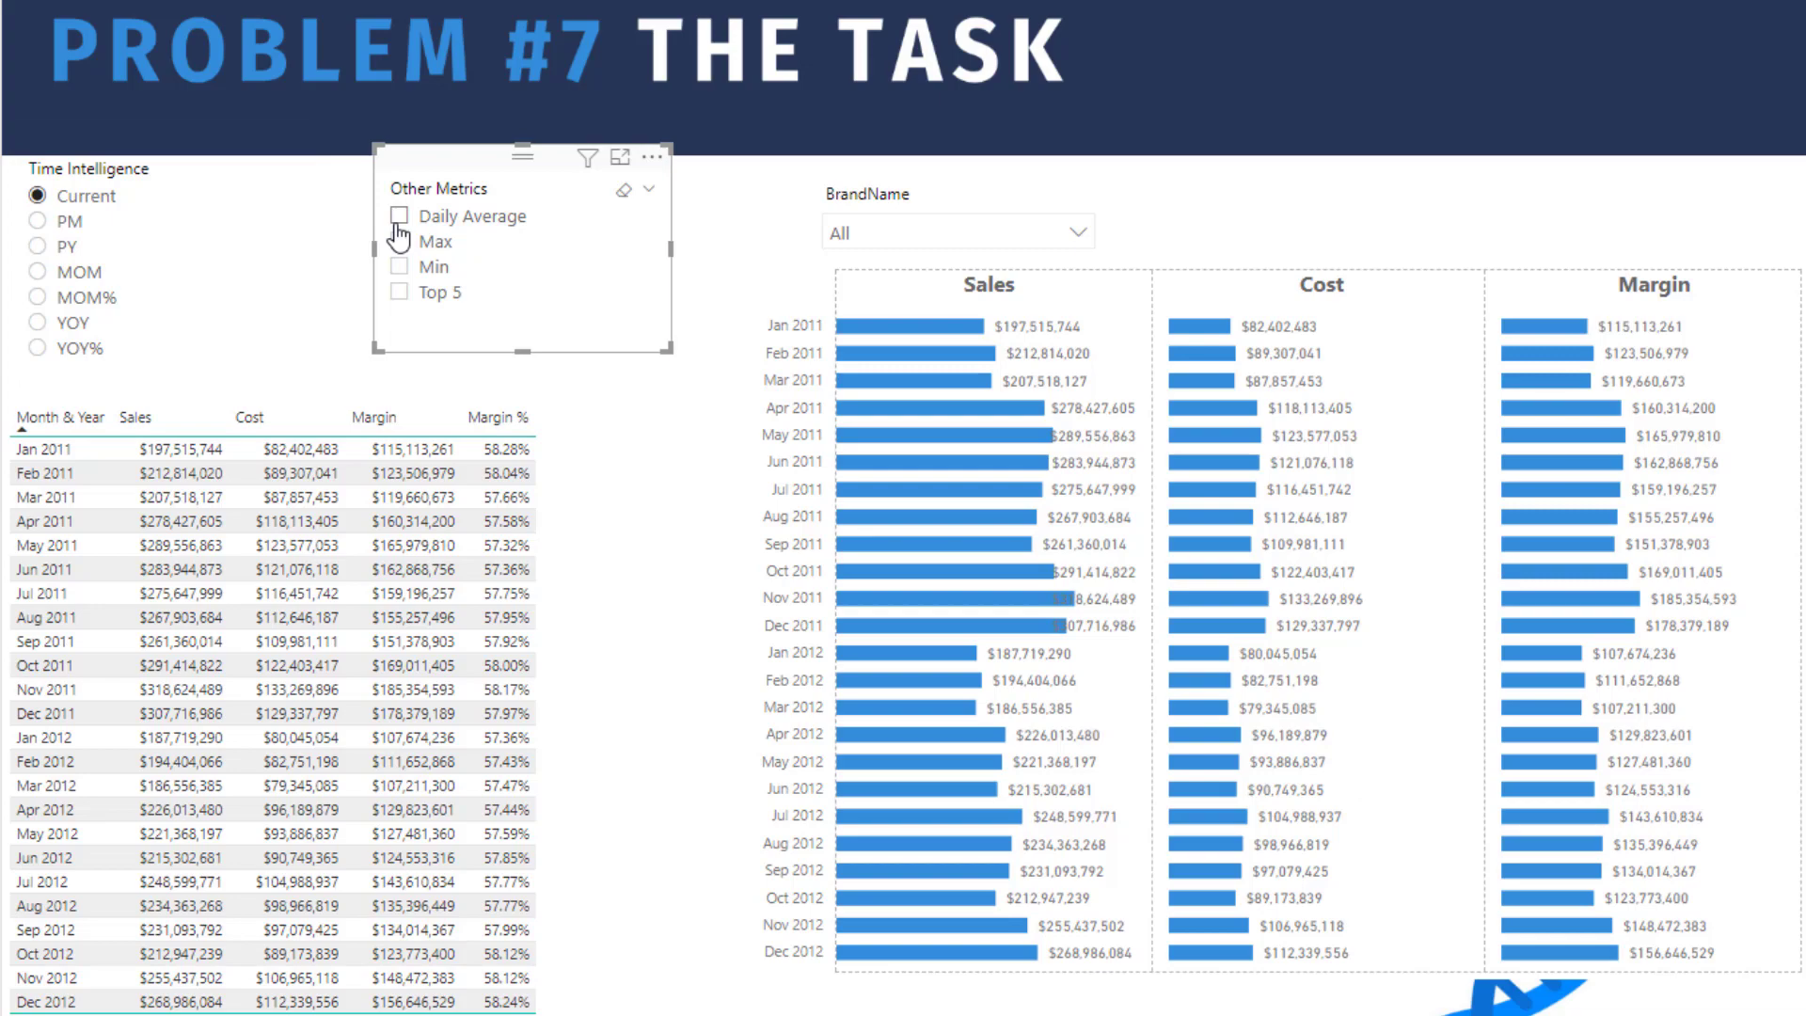
click(399, 226)
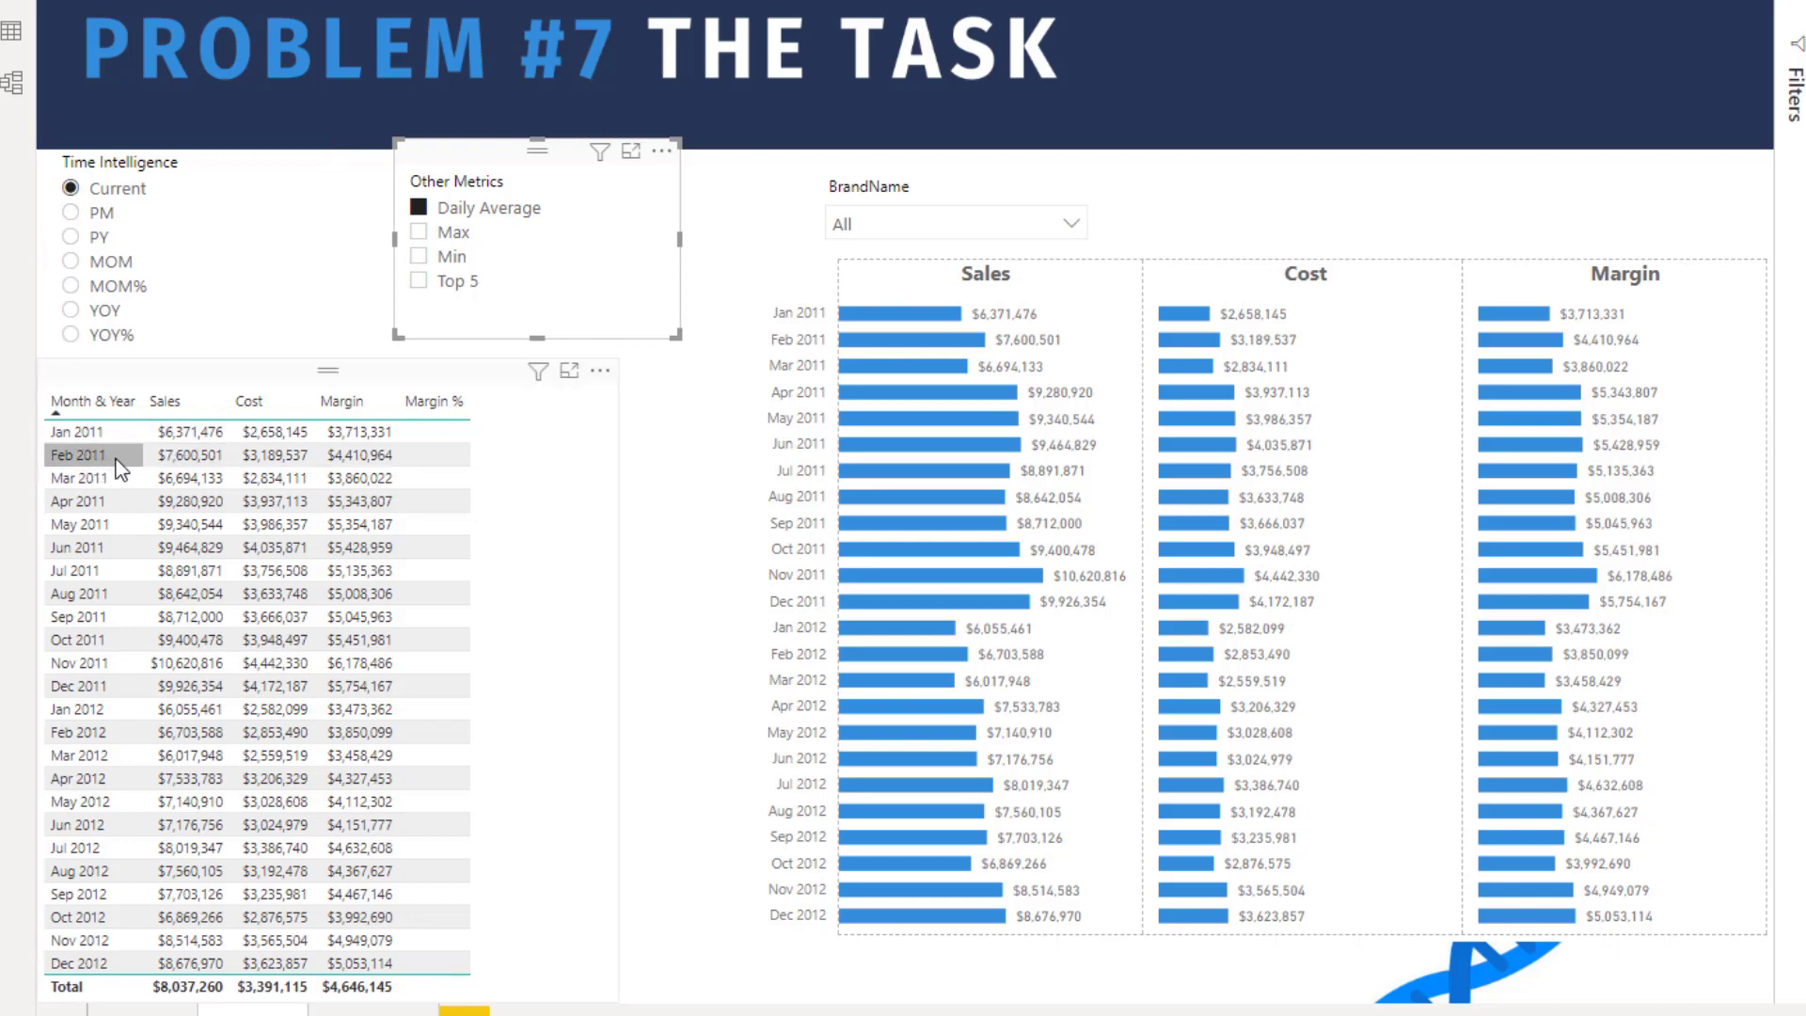
click(72, 214)
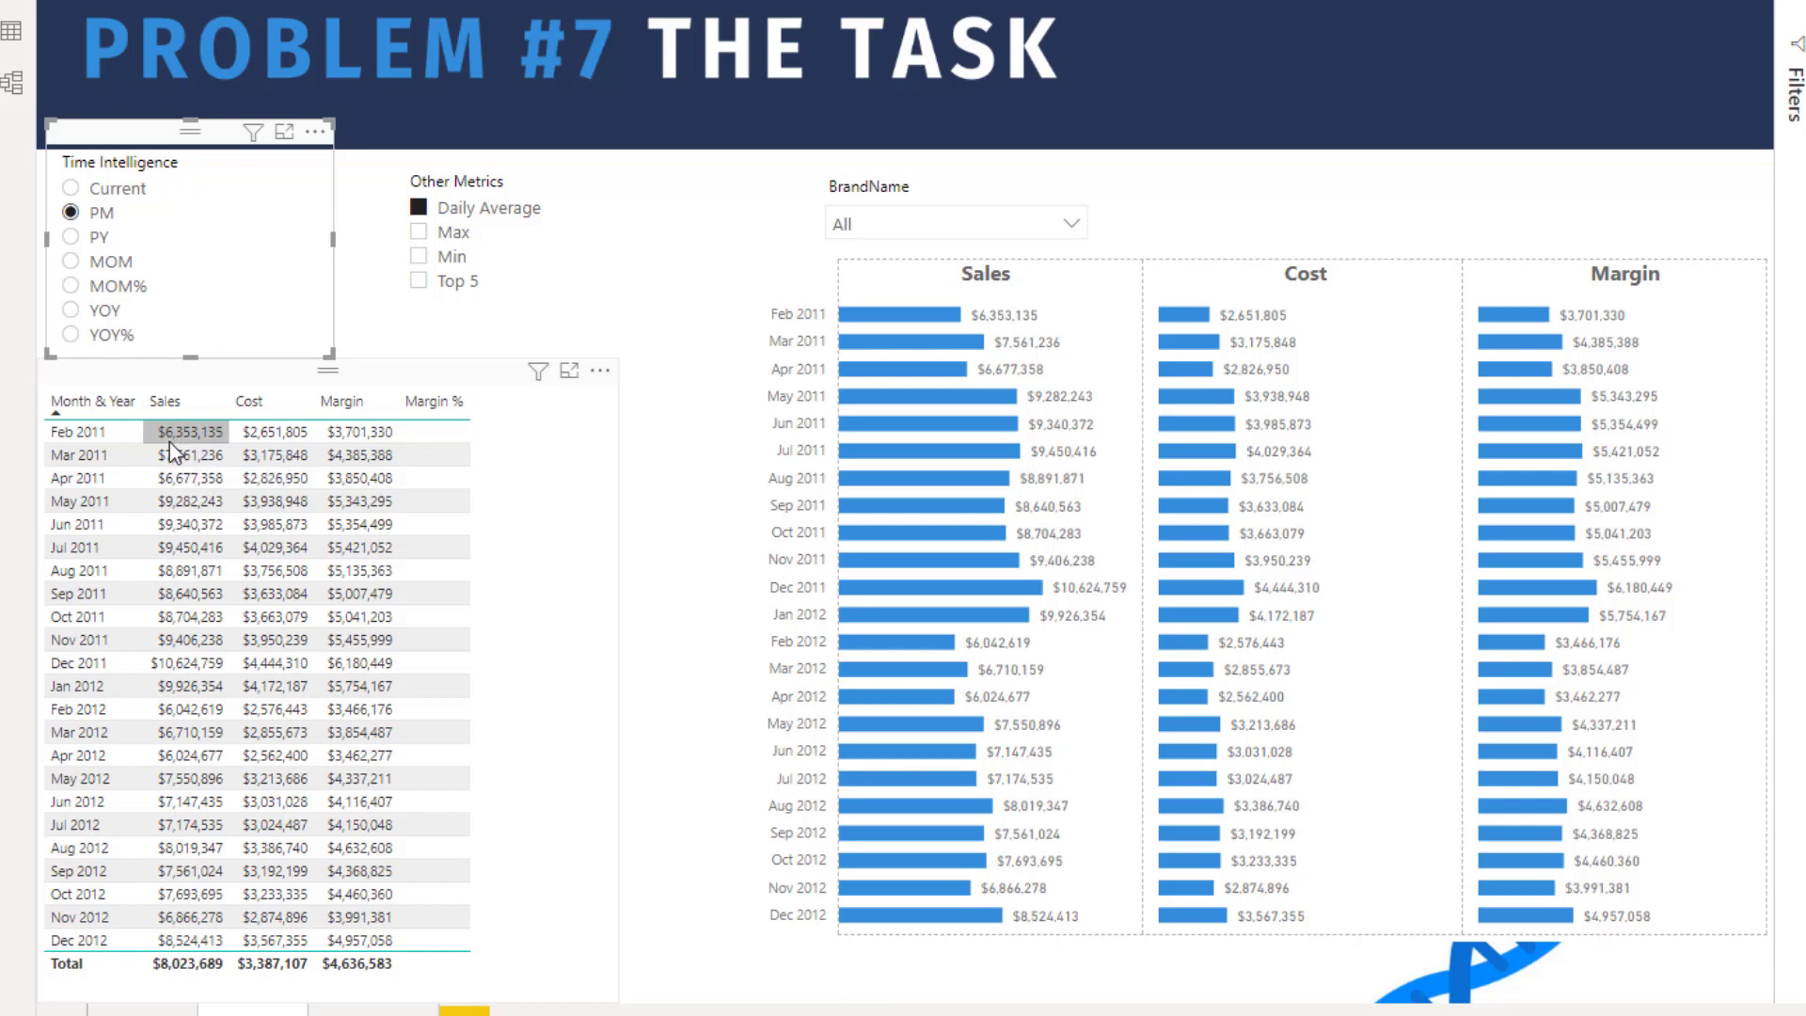
click(71, 188)
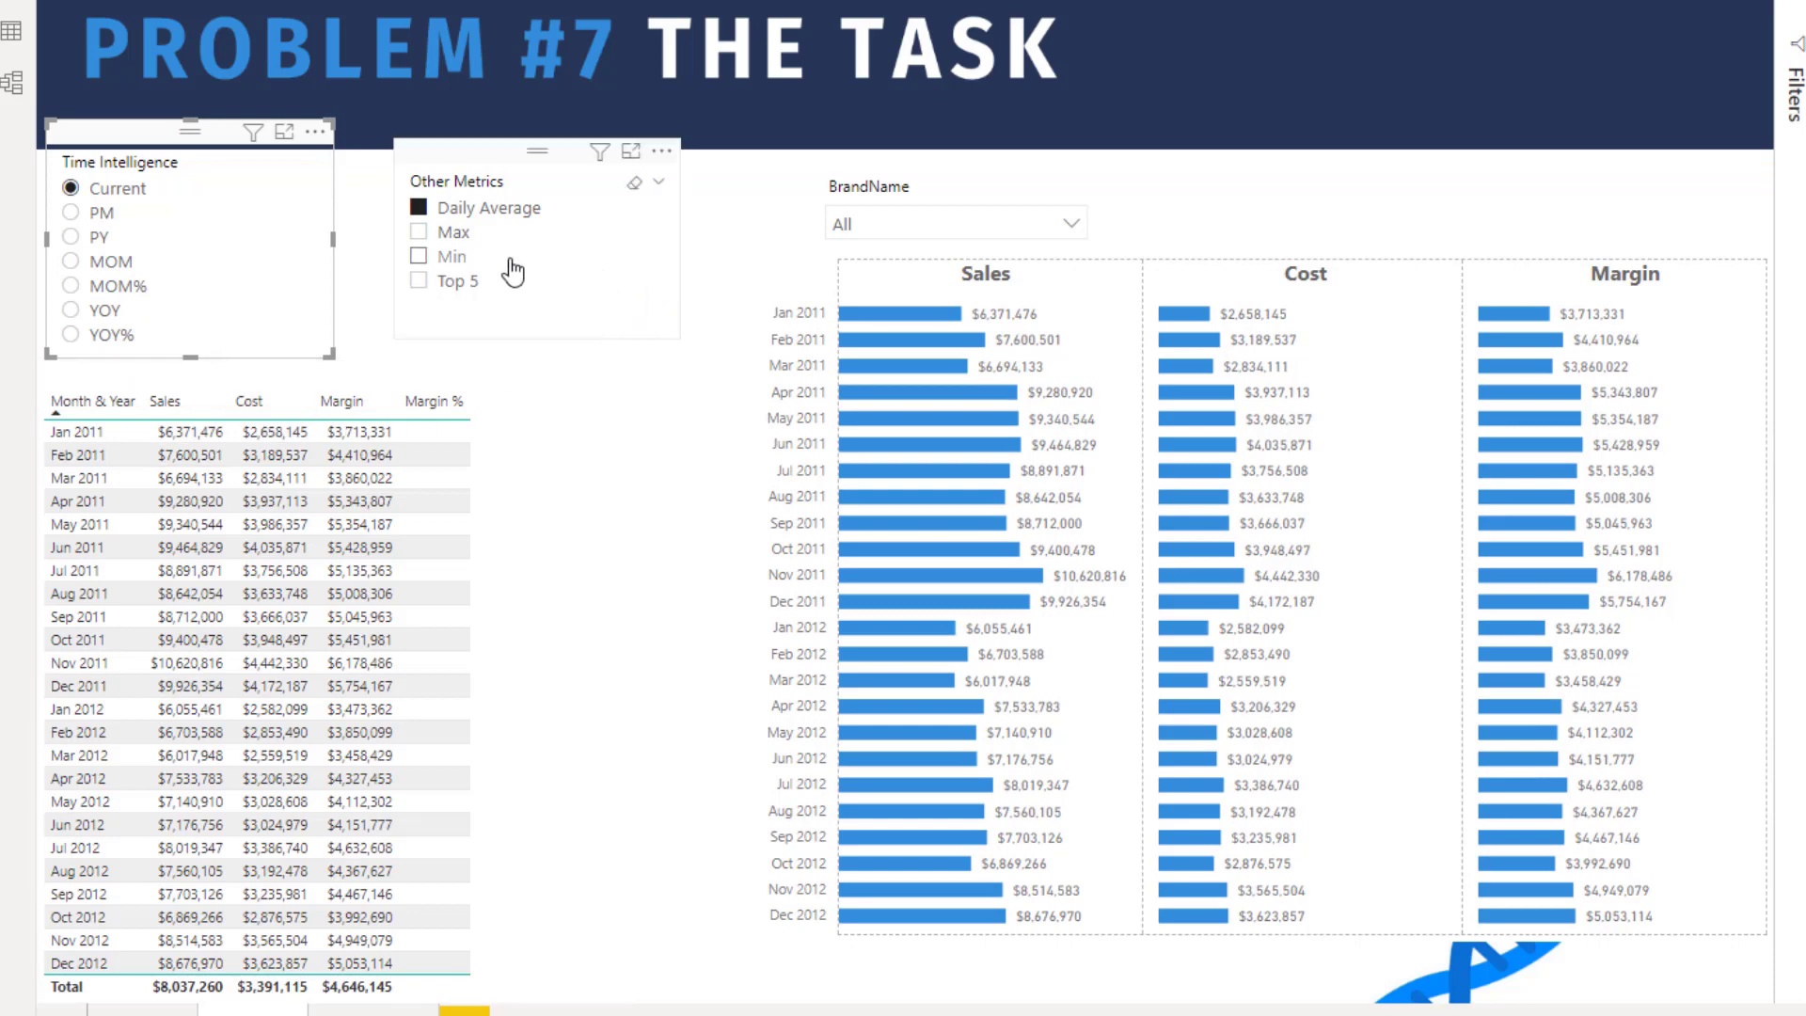
click(418, 208)
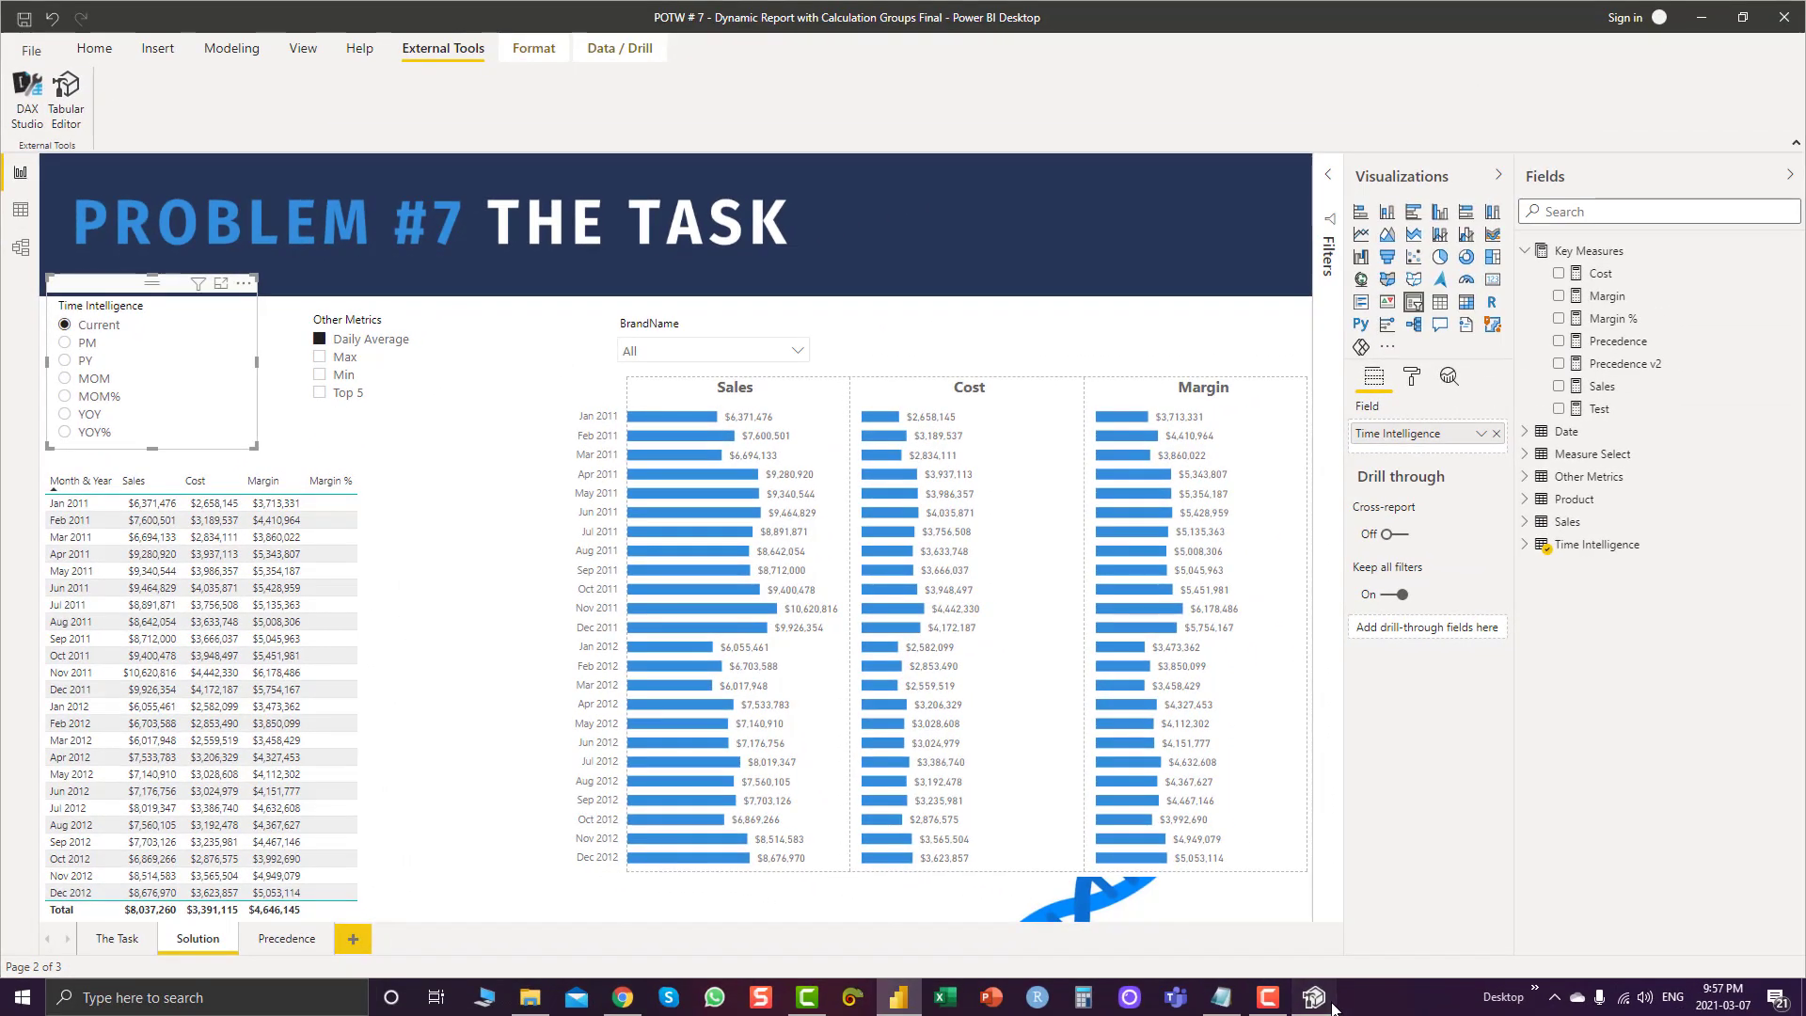
Switch to Tabular Editor and view the calculation group precedence of Time Intelligence, Other Metrics and Measure Select
click(1314, 997)
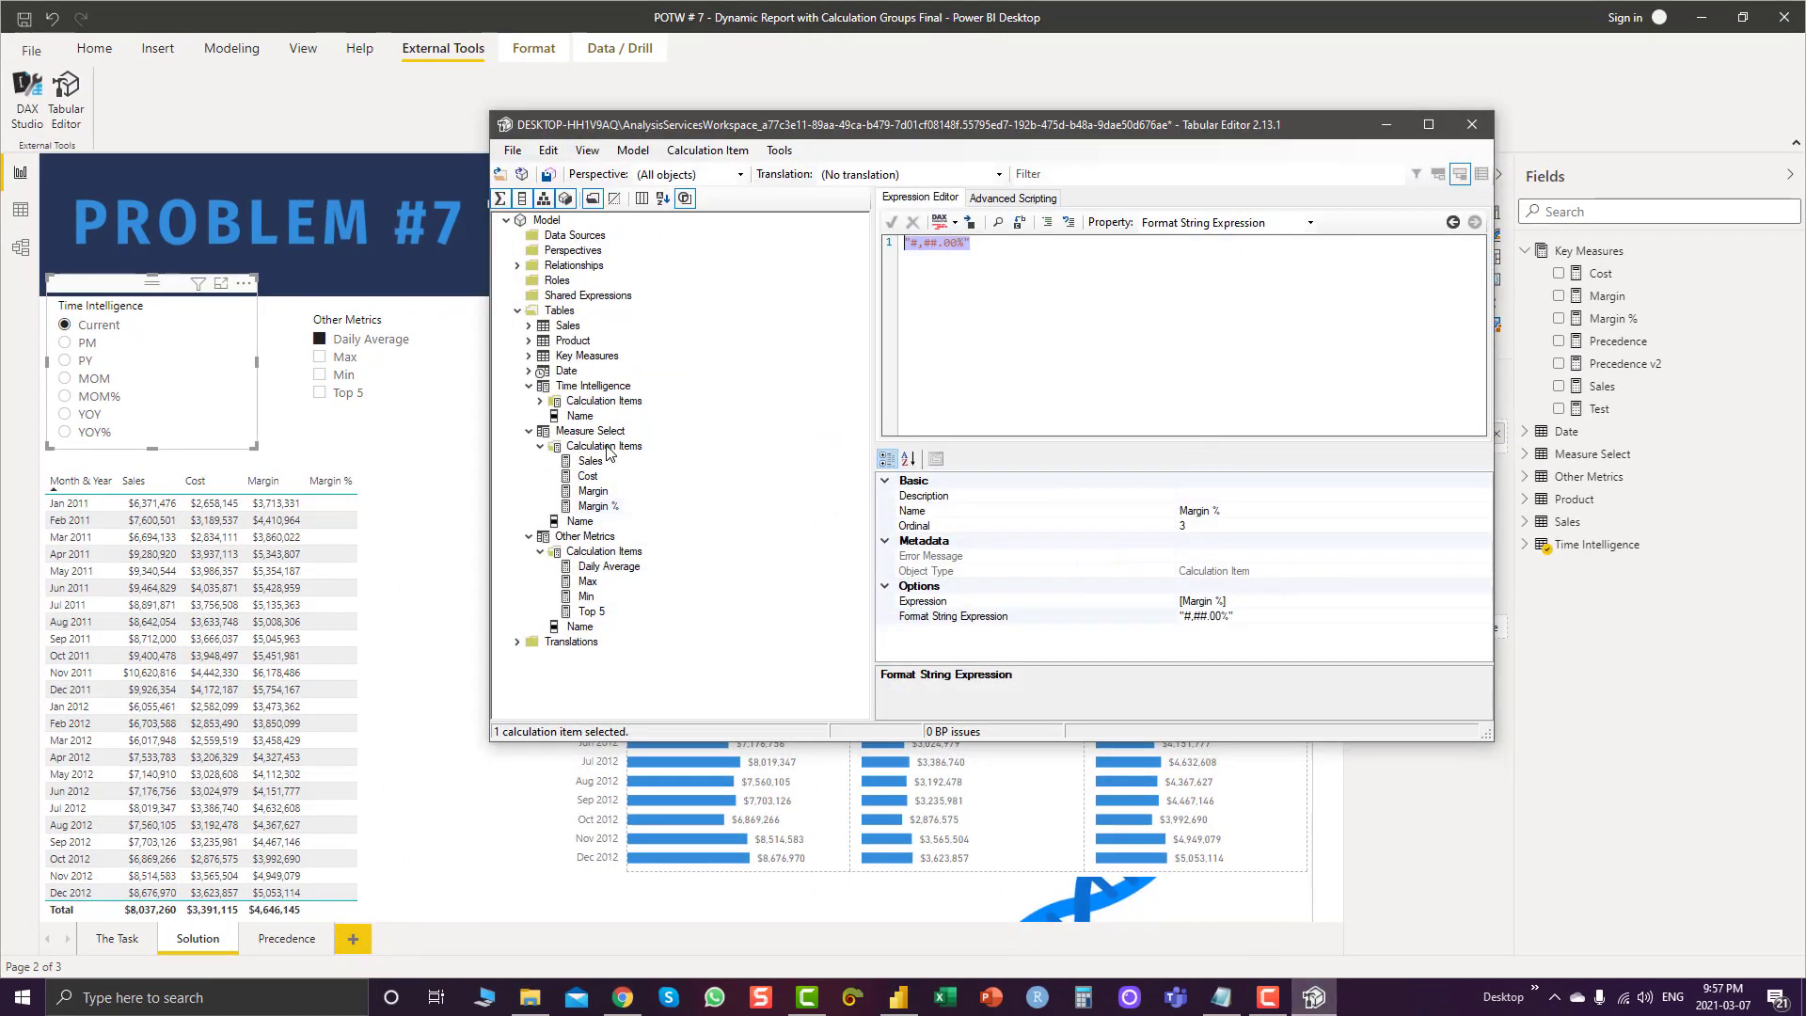
click(587, 386)
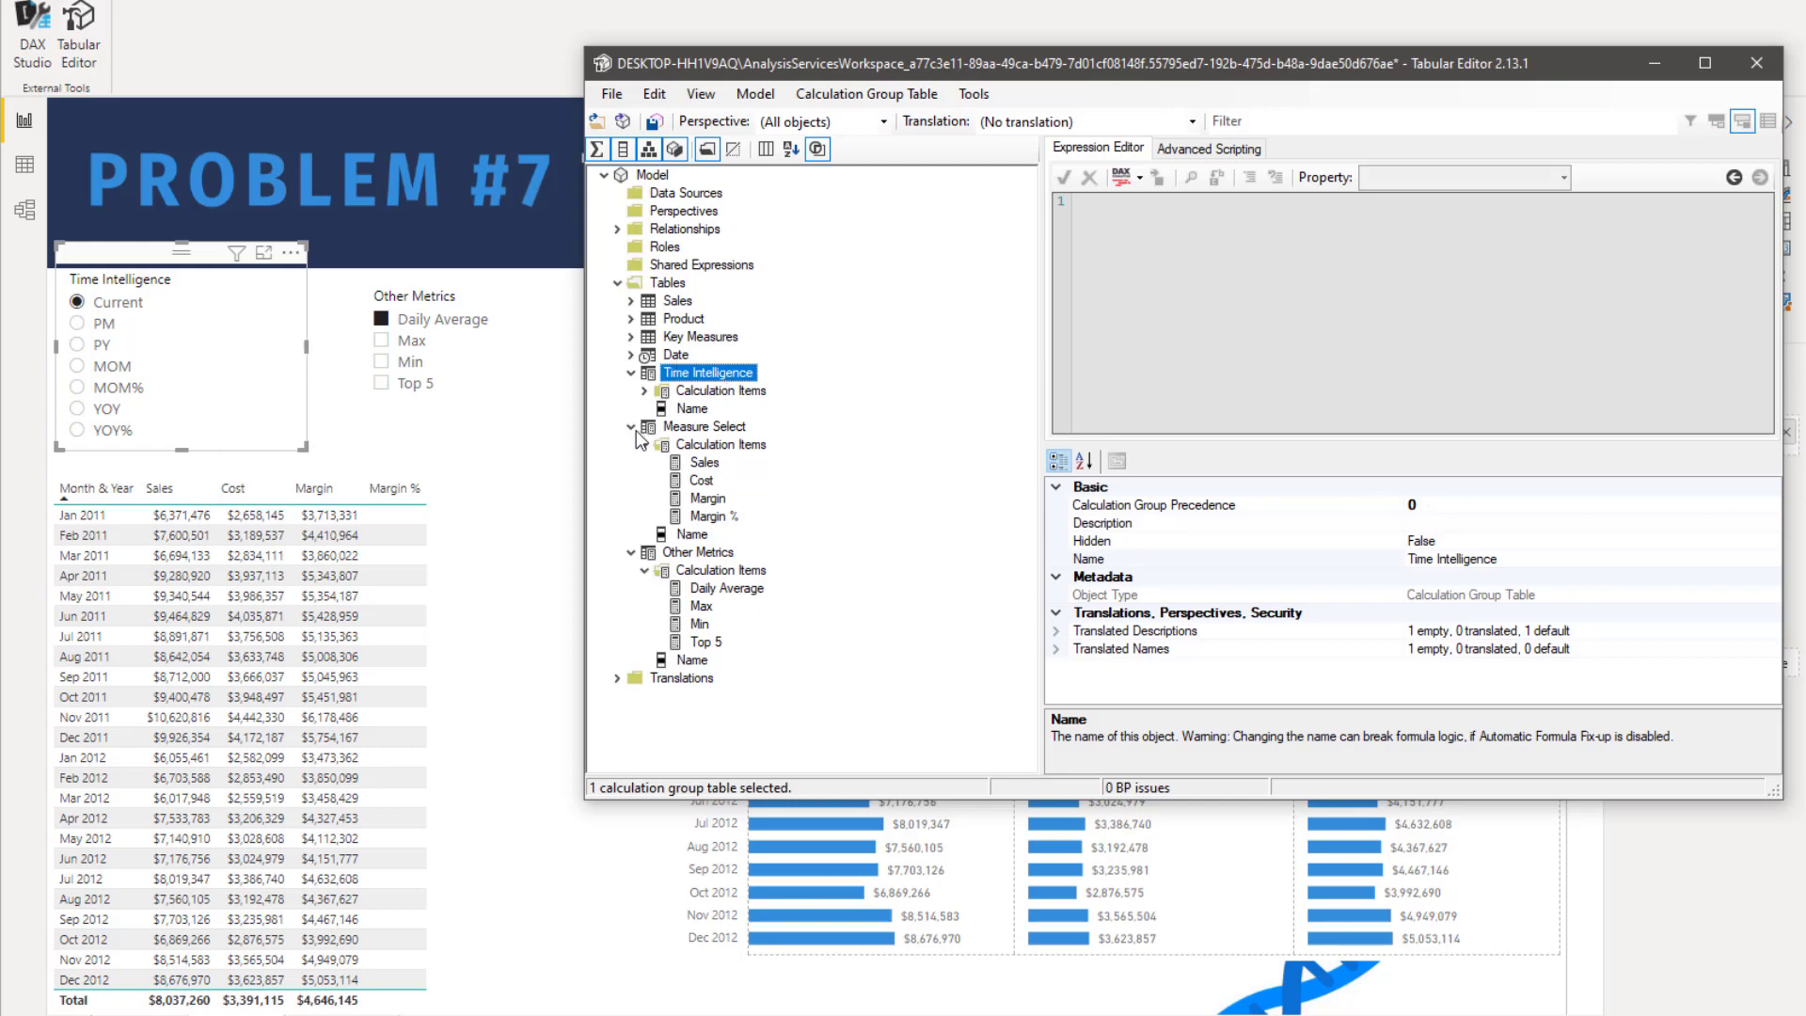
click(707, 555)
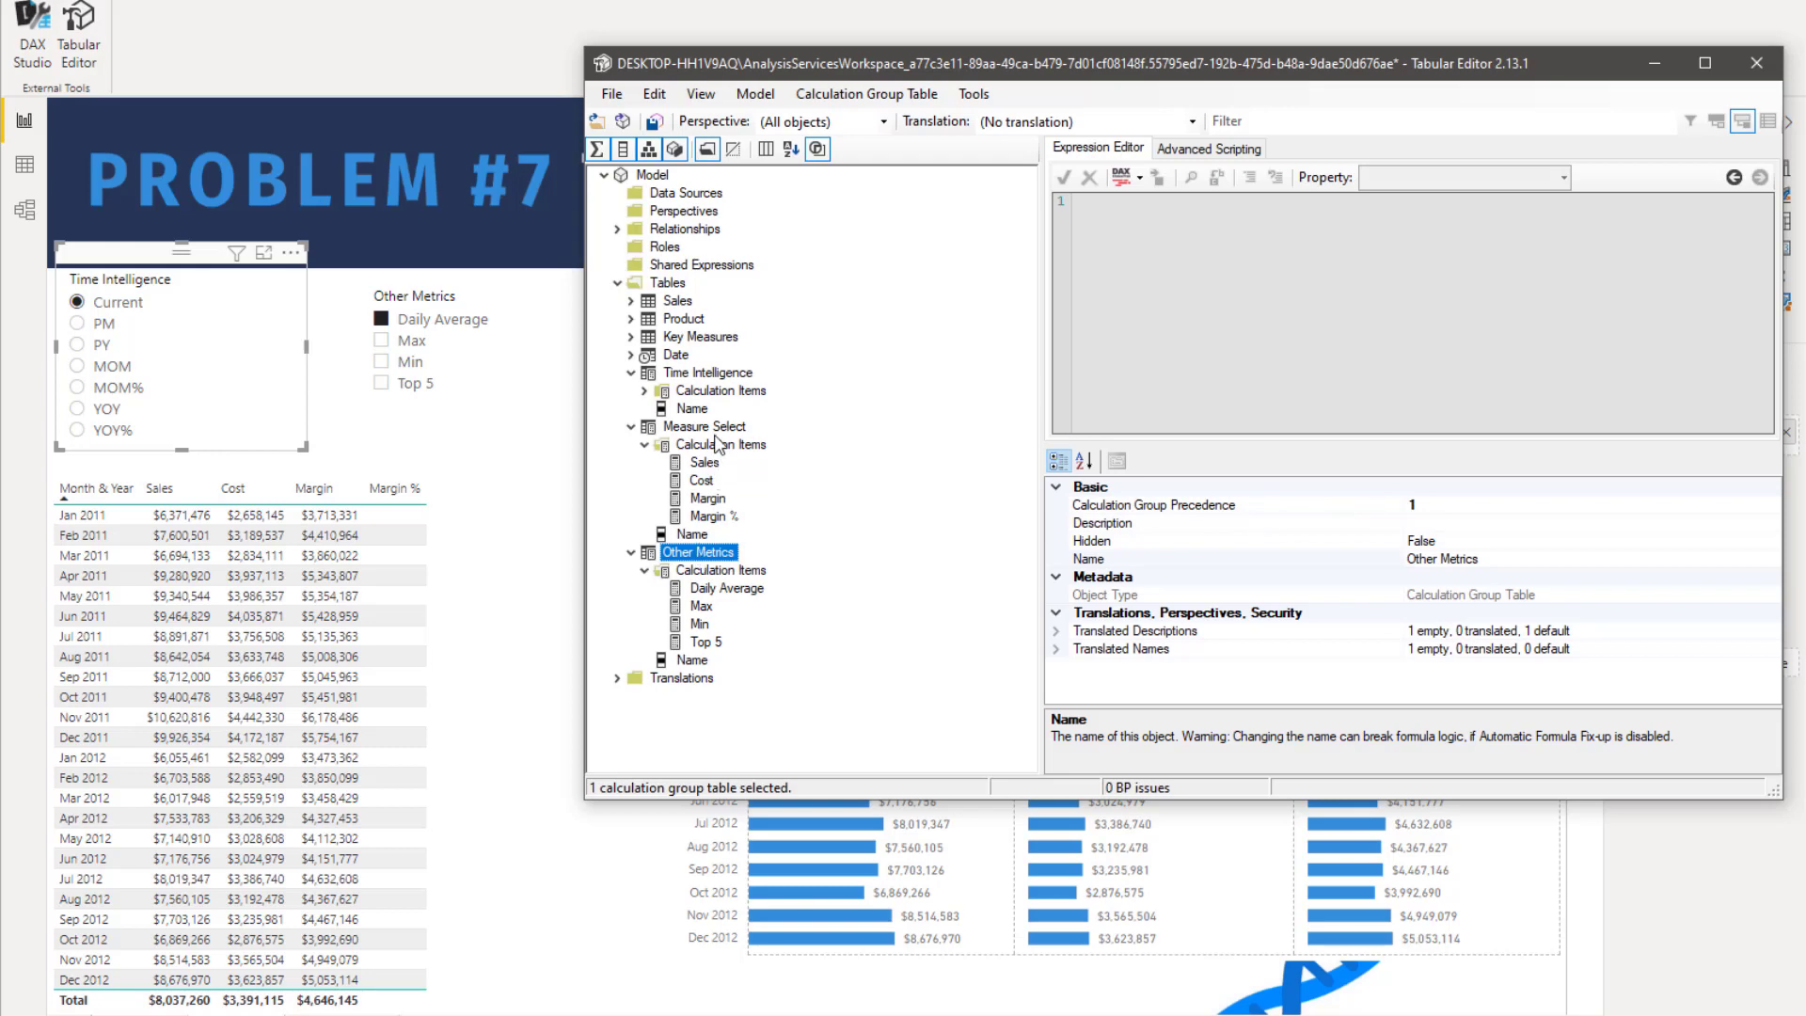
click(708, 429)
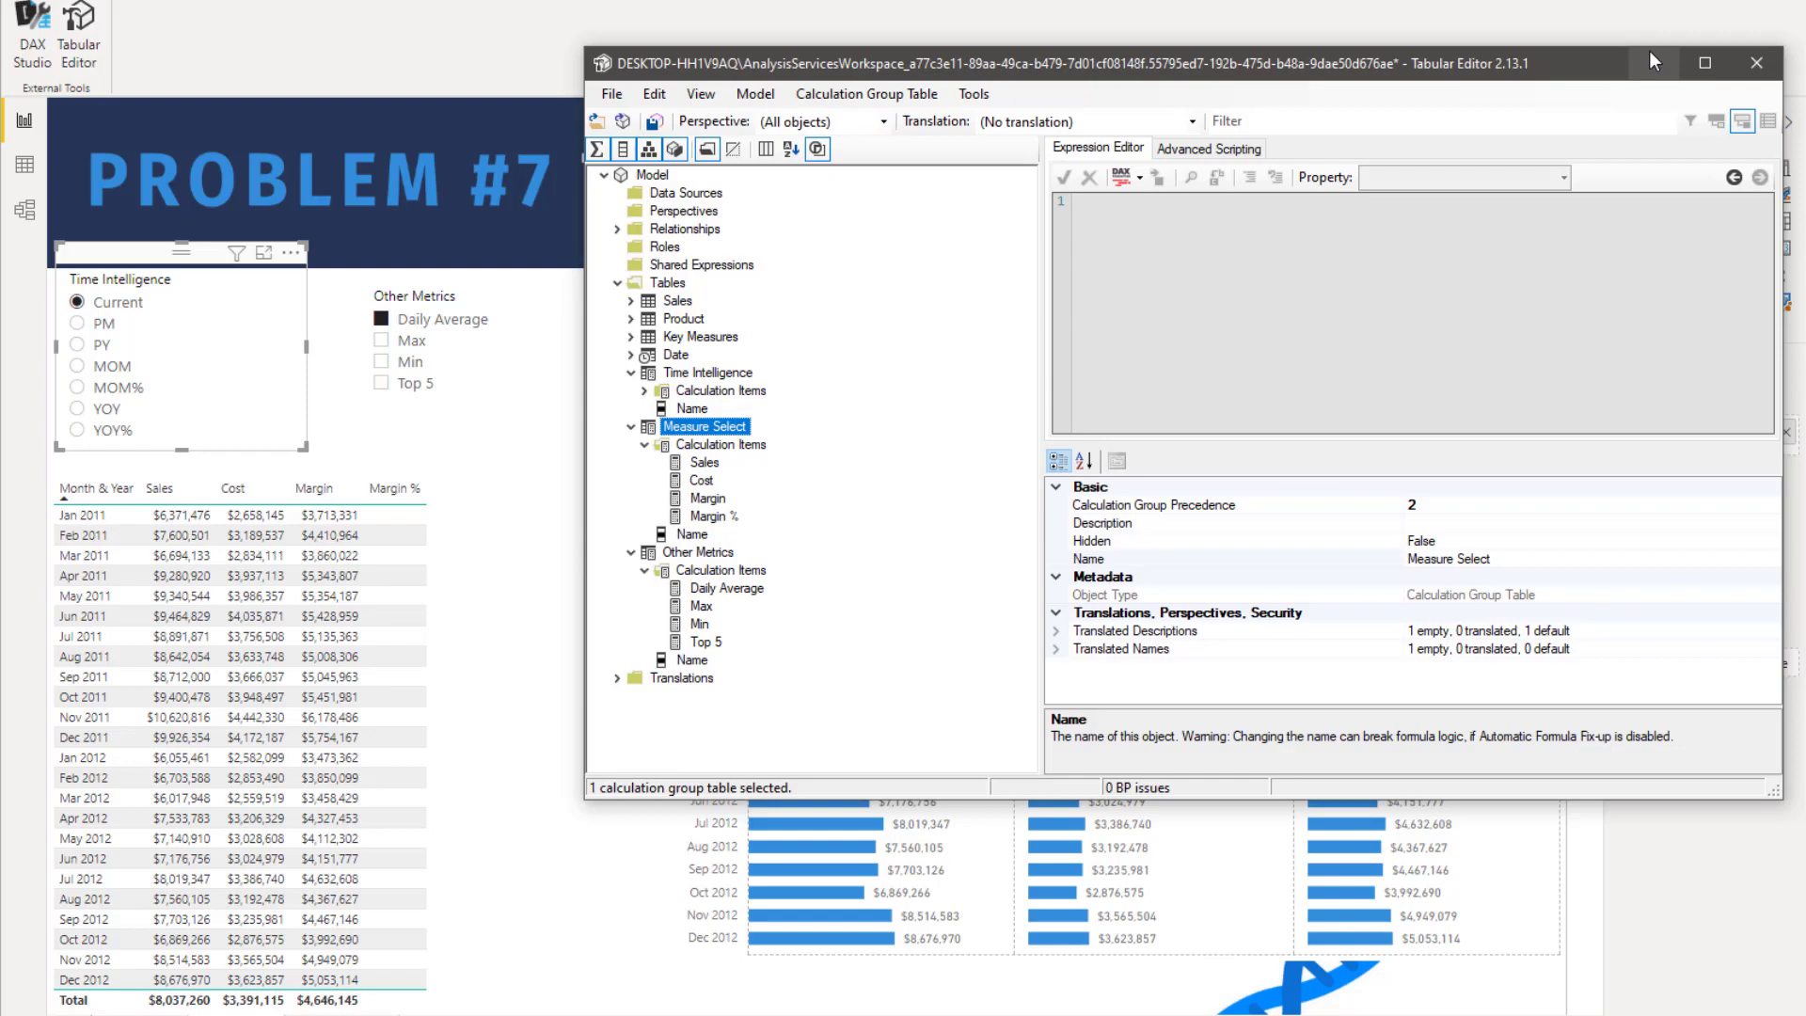
click(1651, 57)
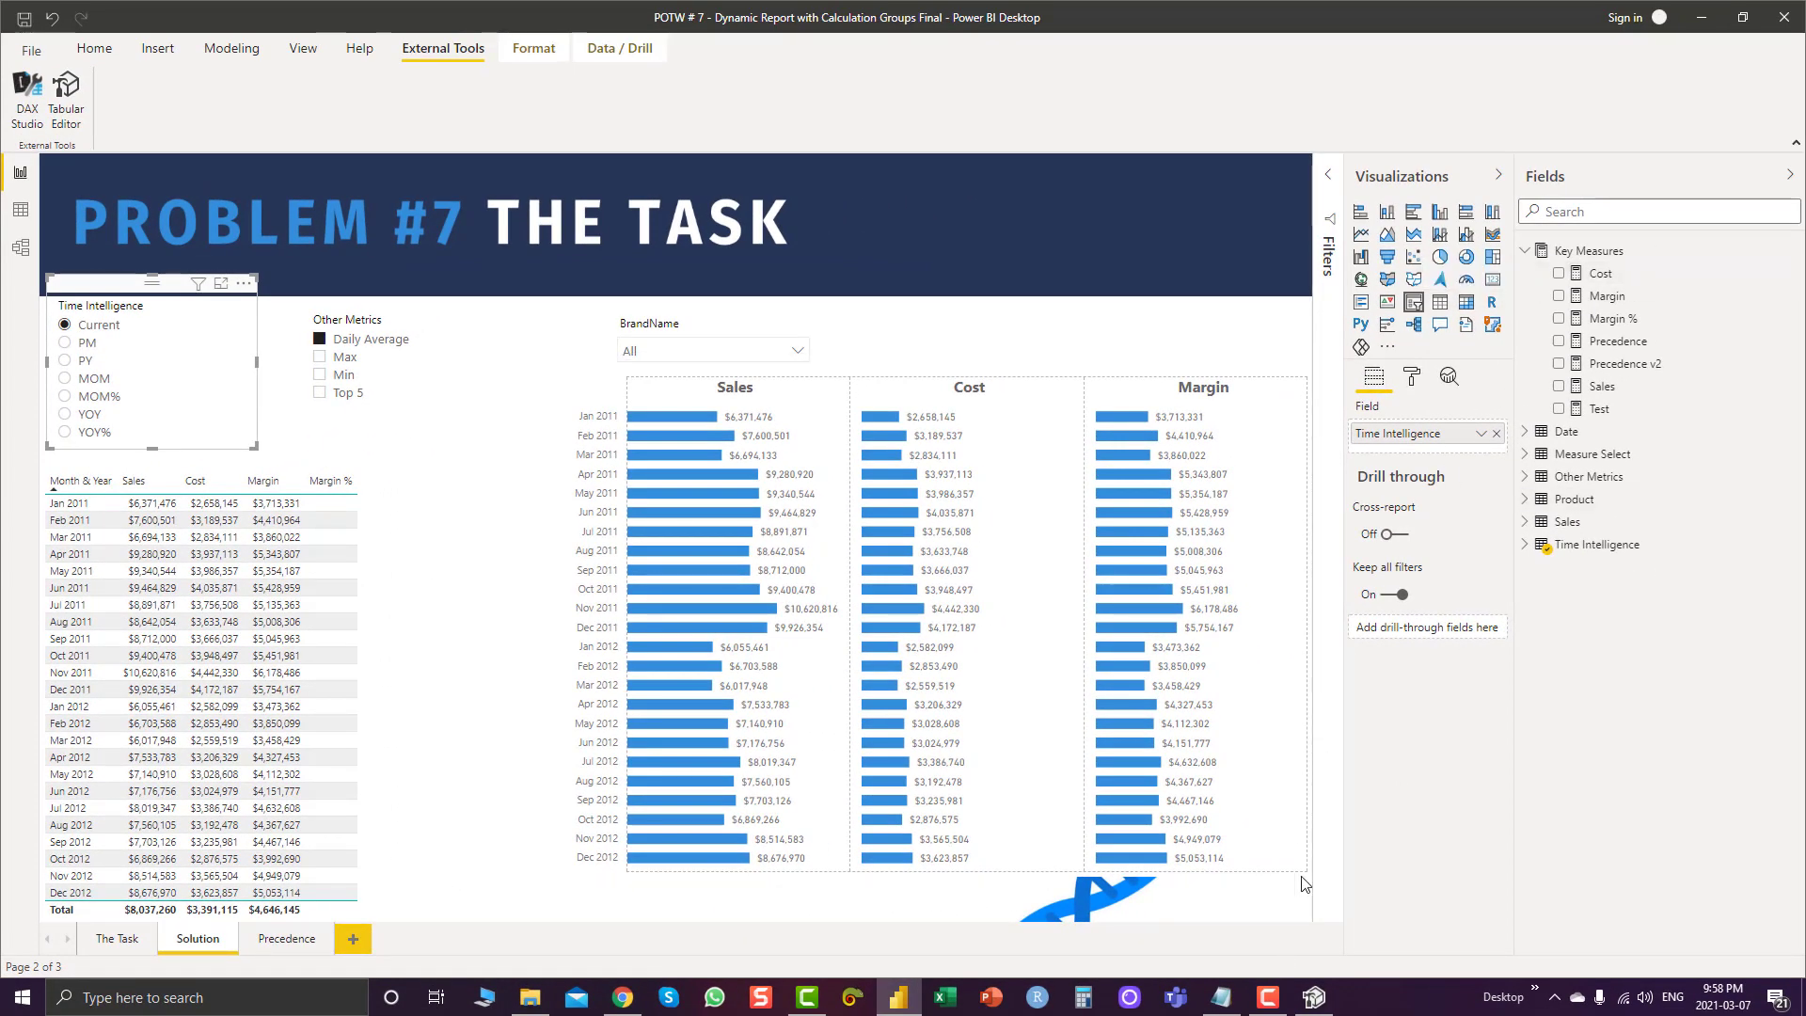
click(1315, 1011)
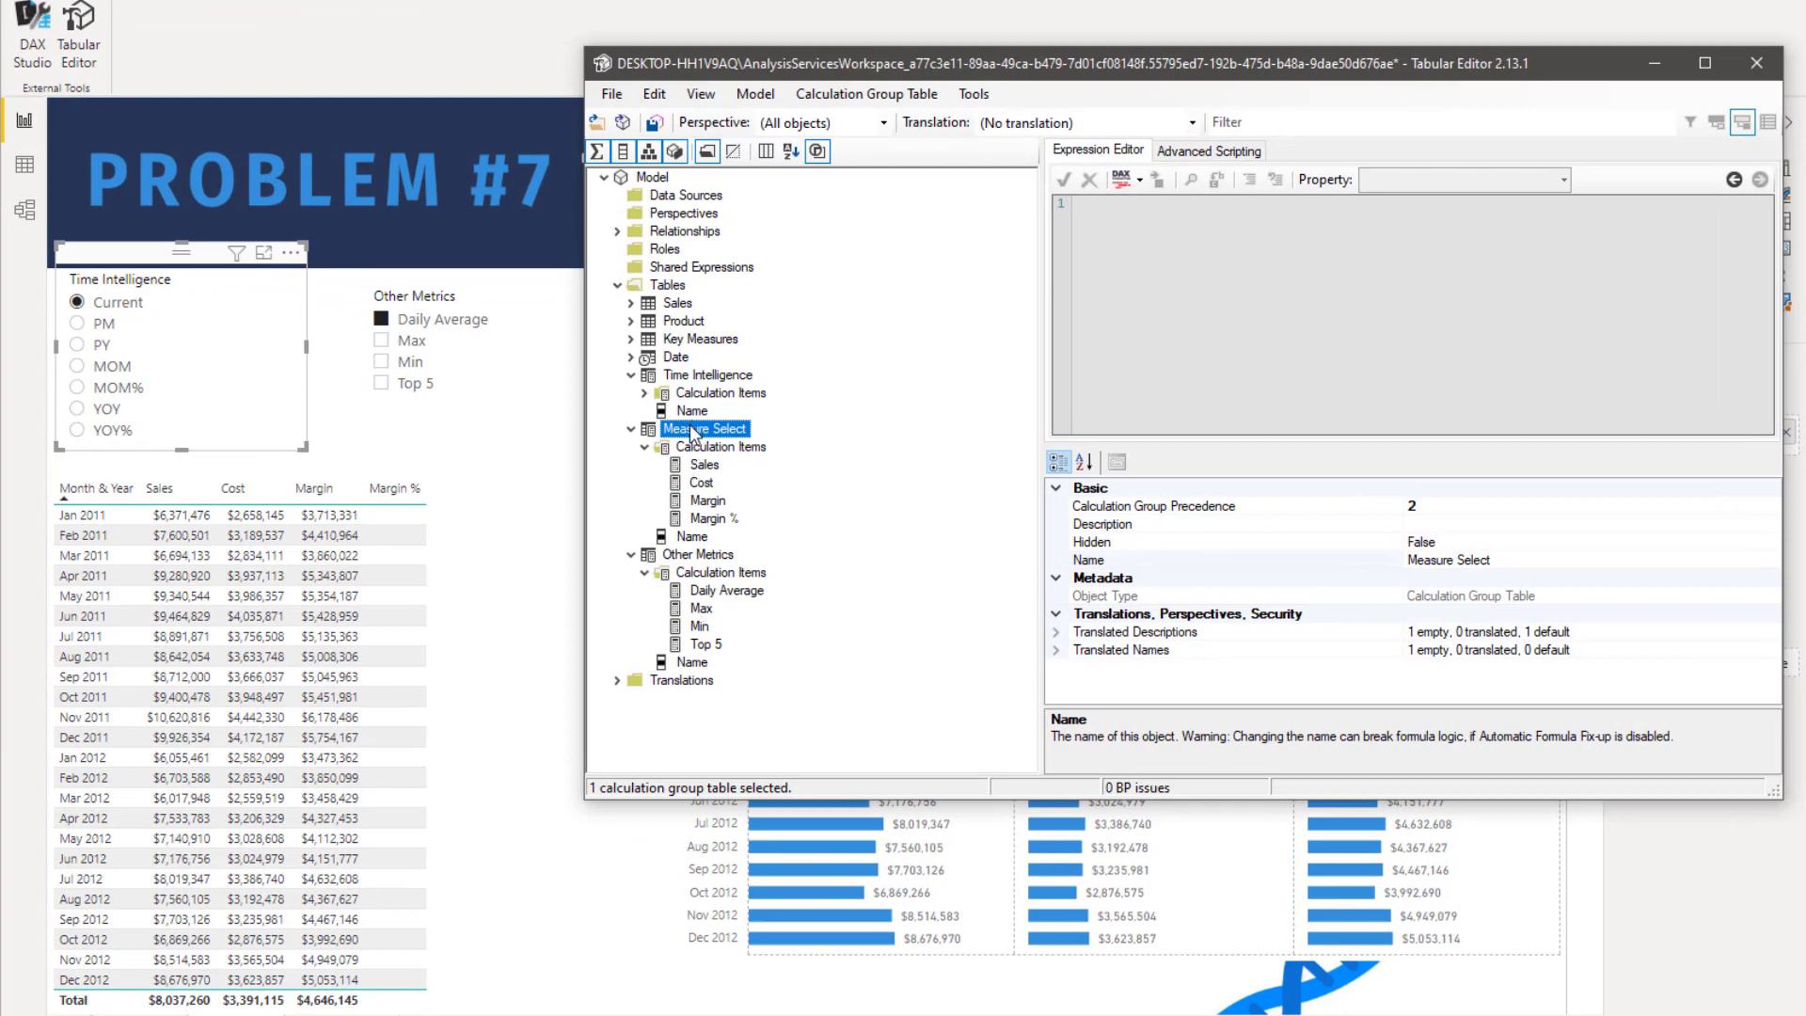
key(F2)
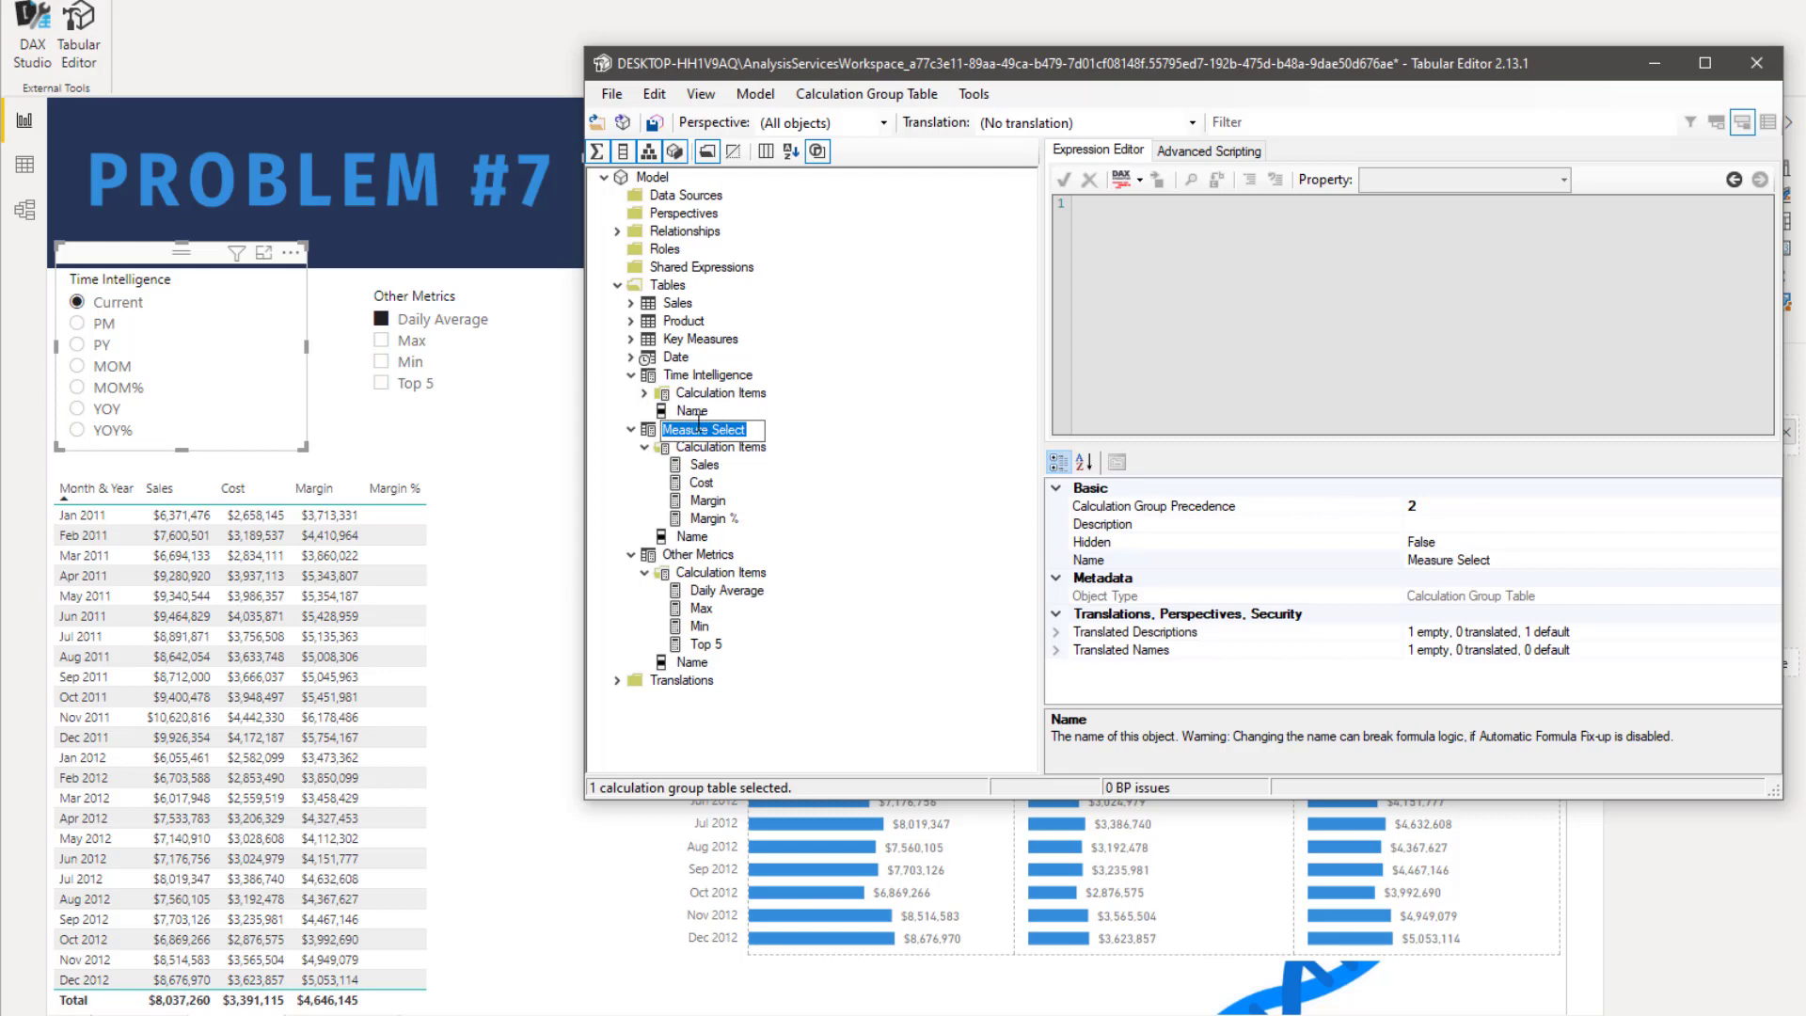
key(Escape)
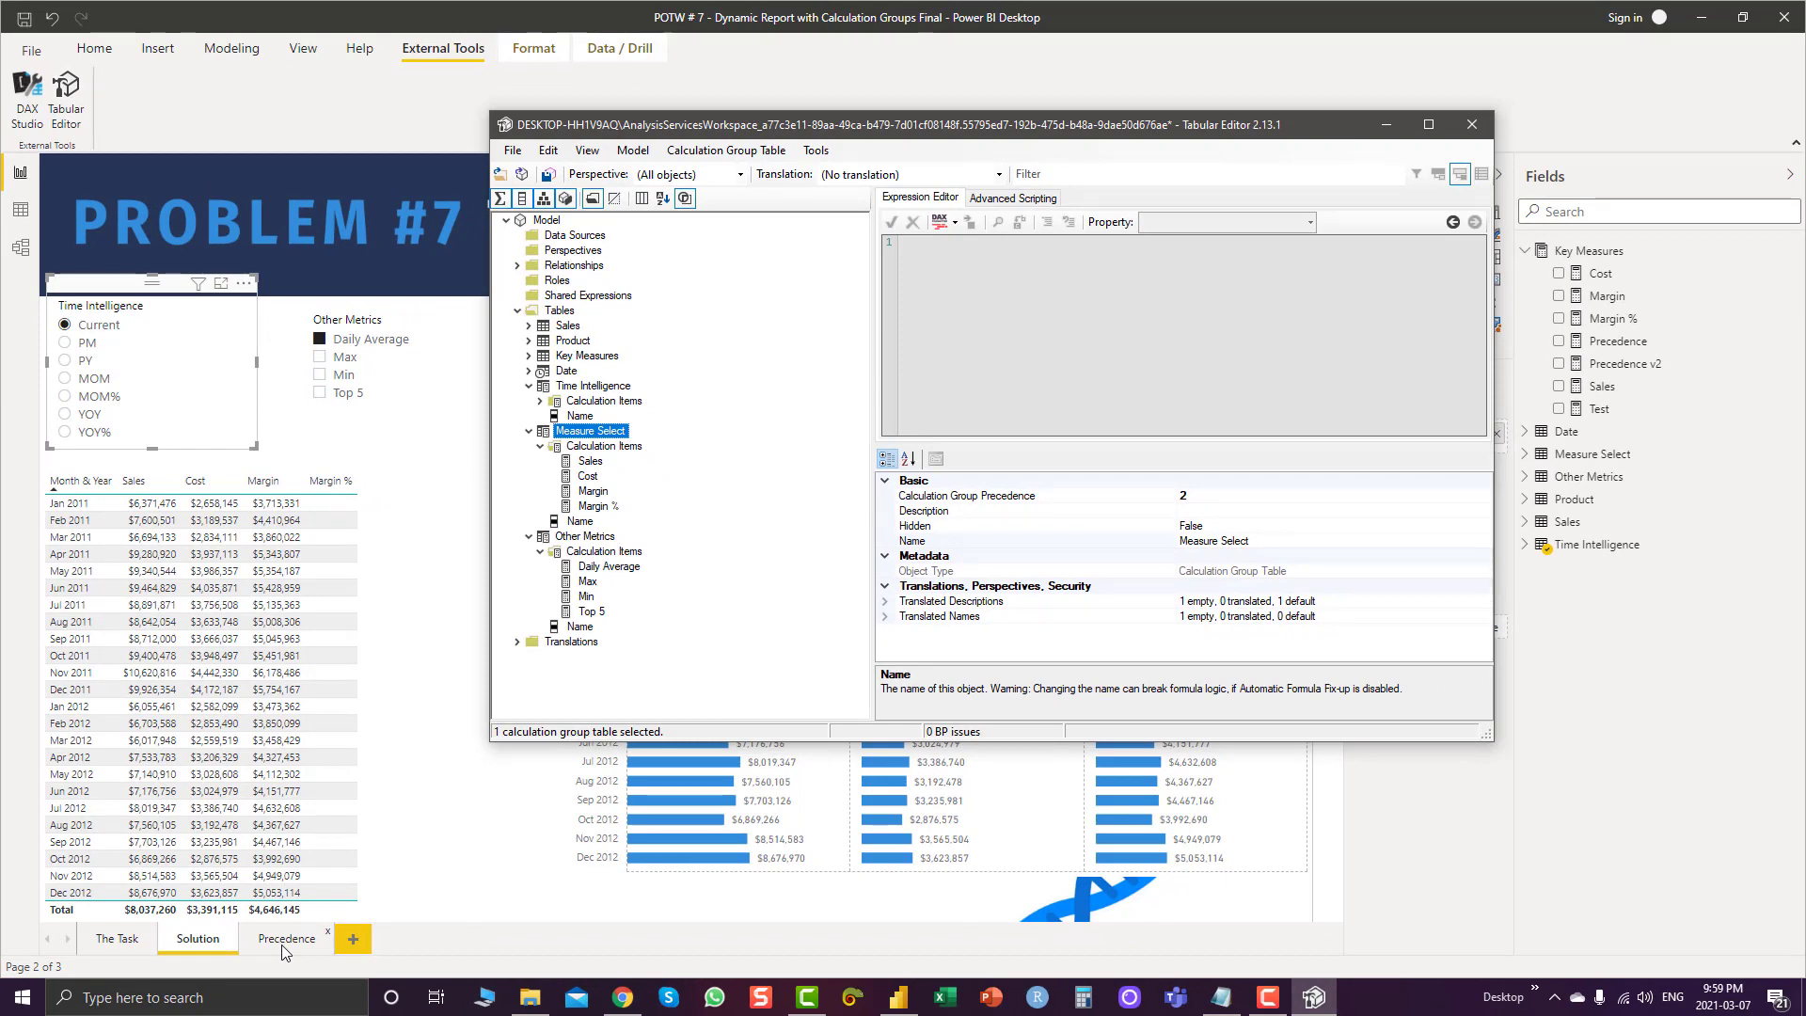
Open the report's Precedence page, select the Month & Year matrix, and remove its Year filter
click(285, 939)
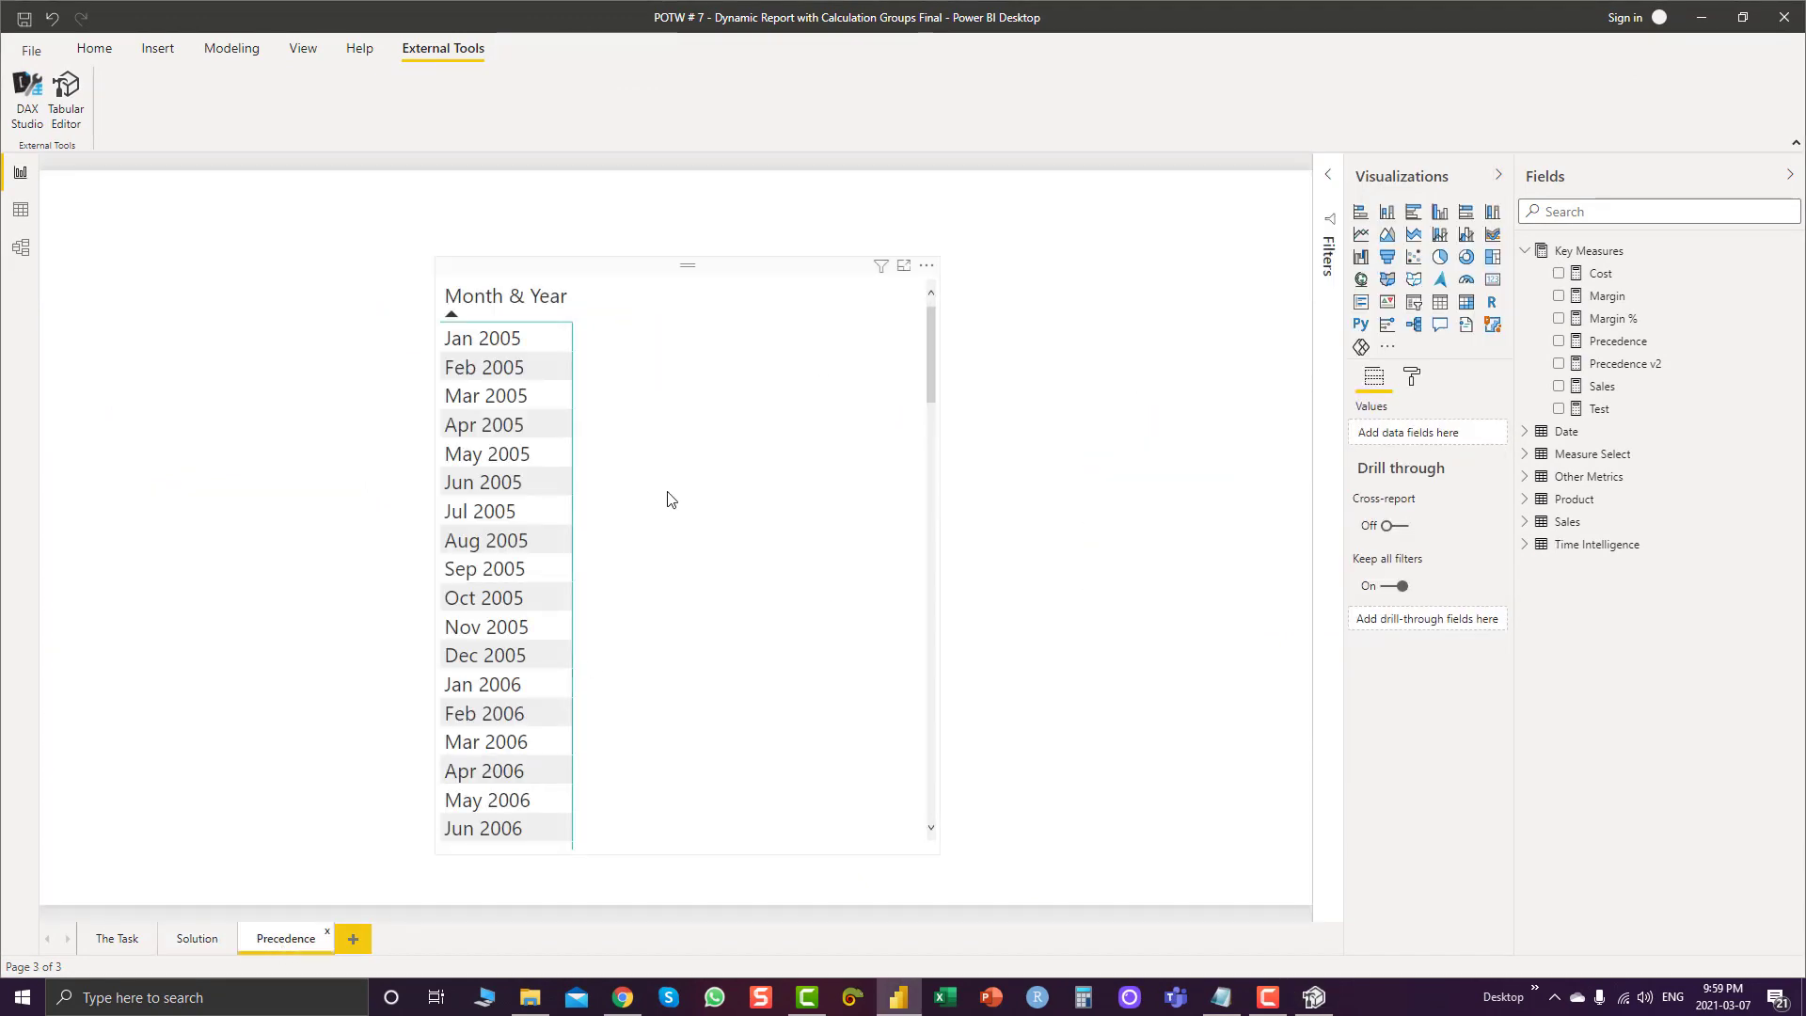
click(686, 467)
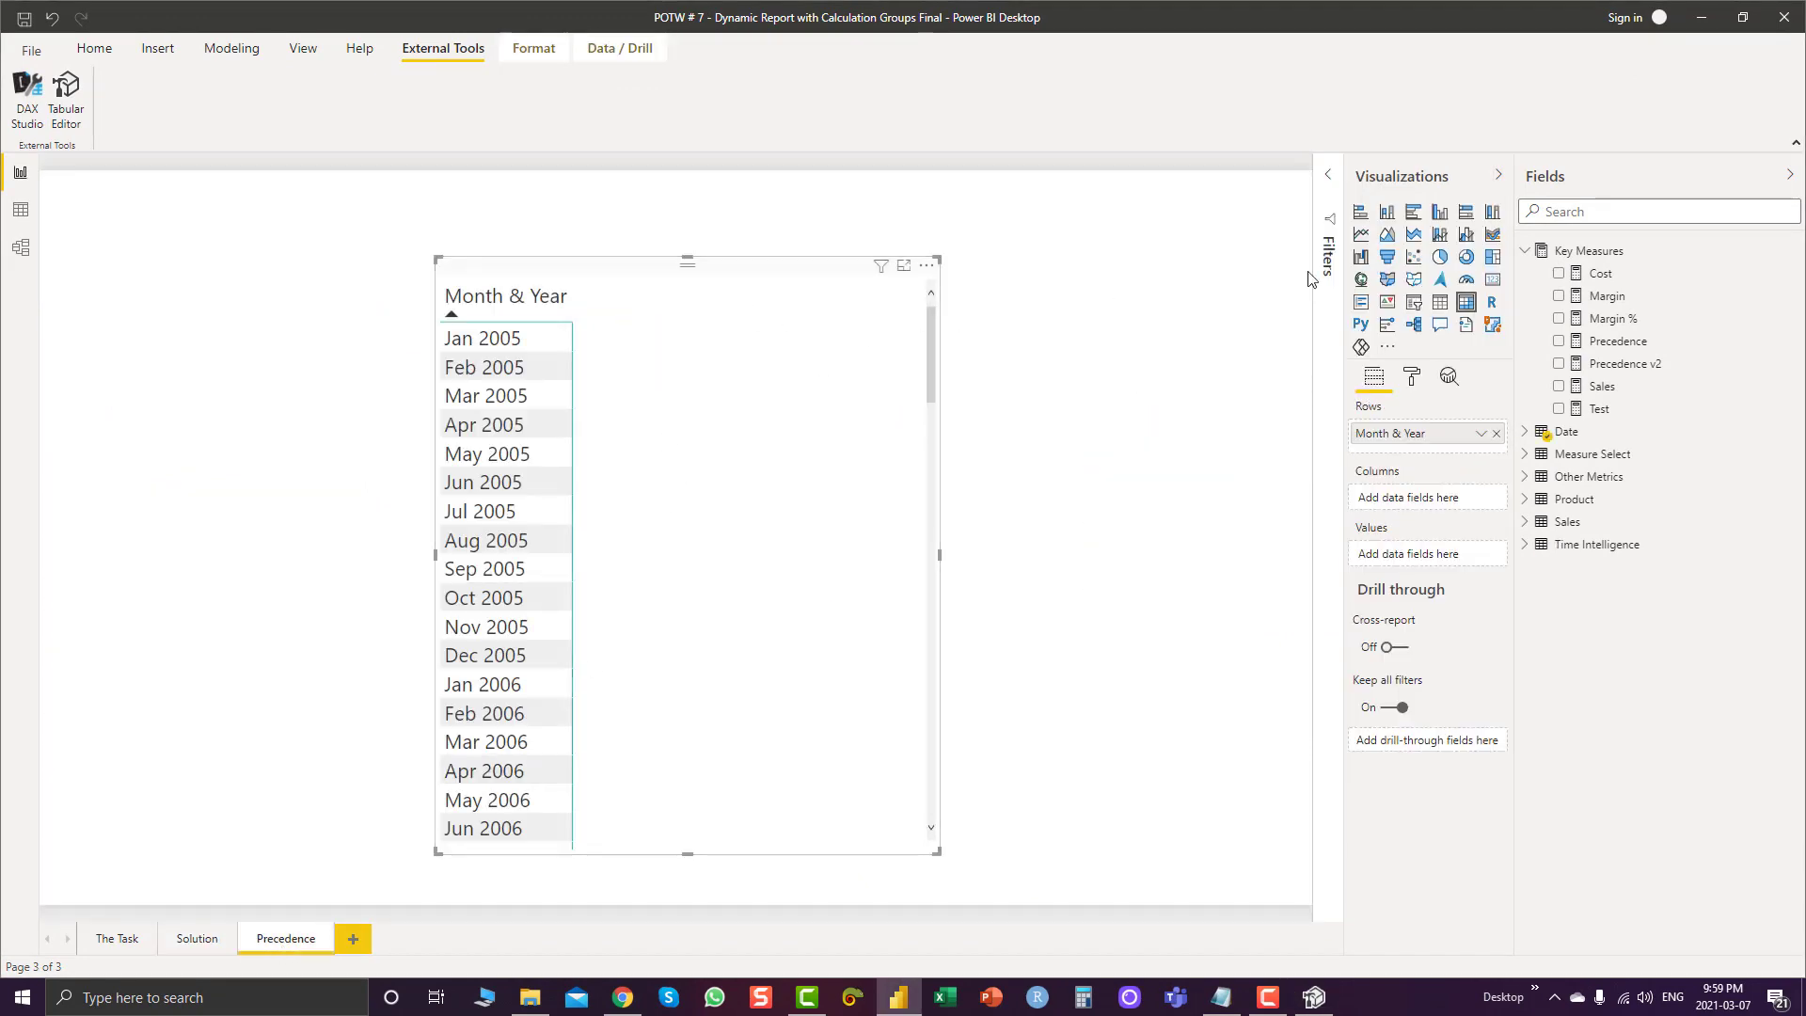
click(1334, 179)
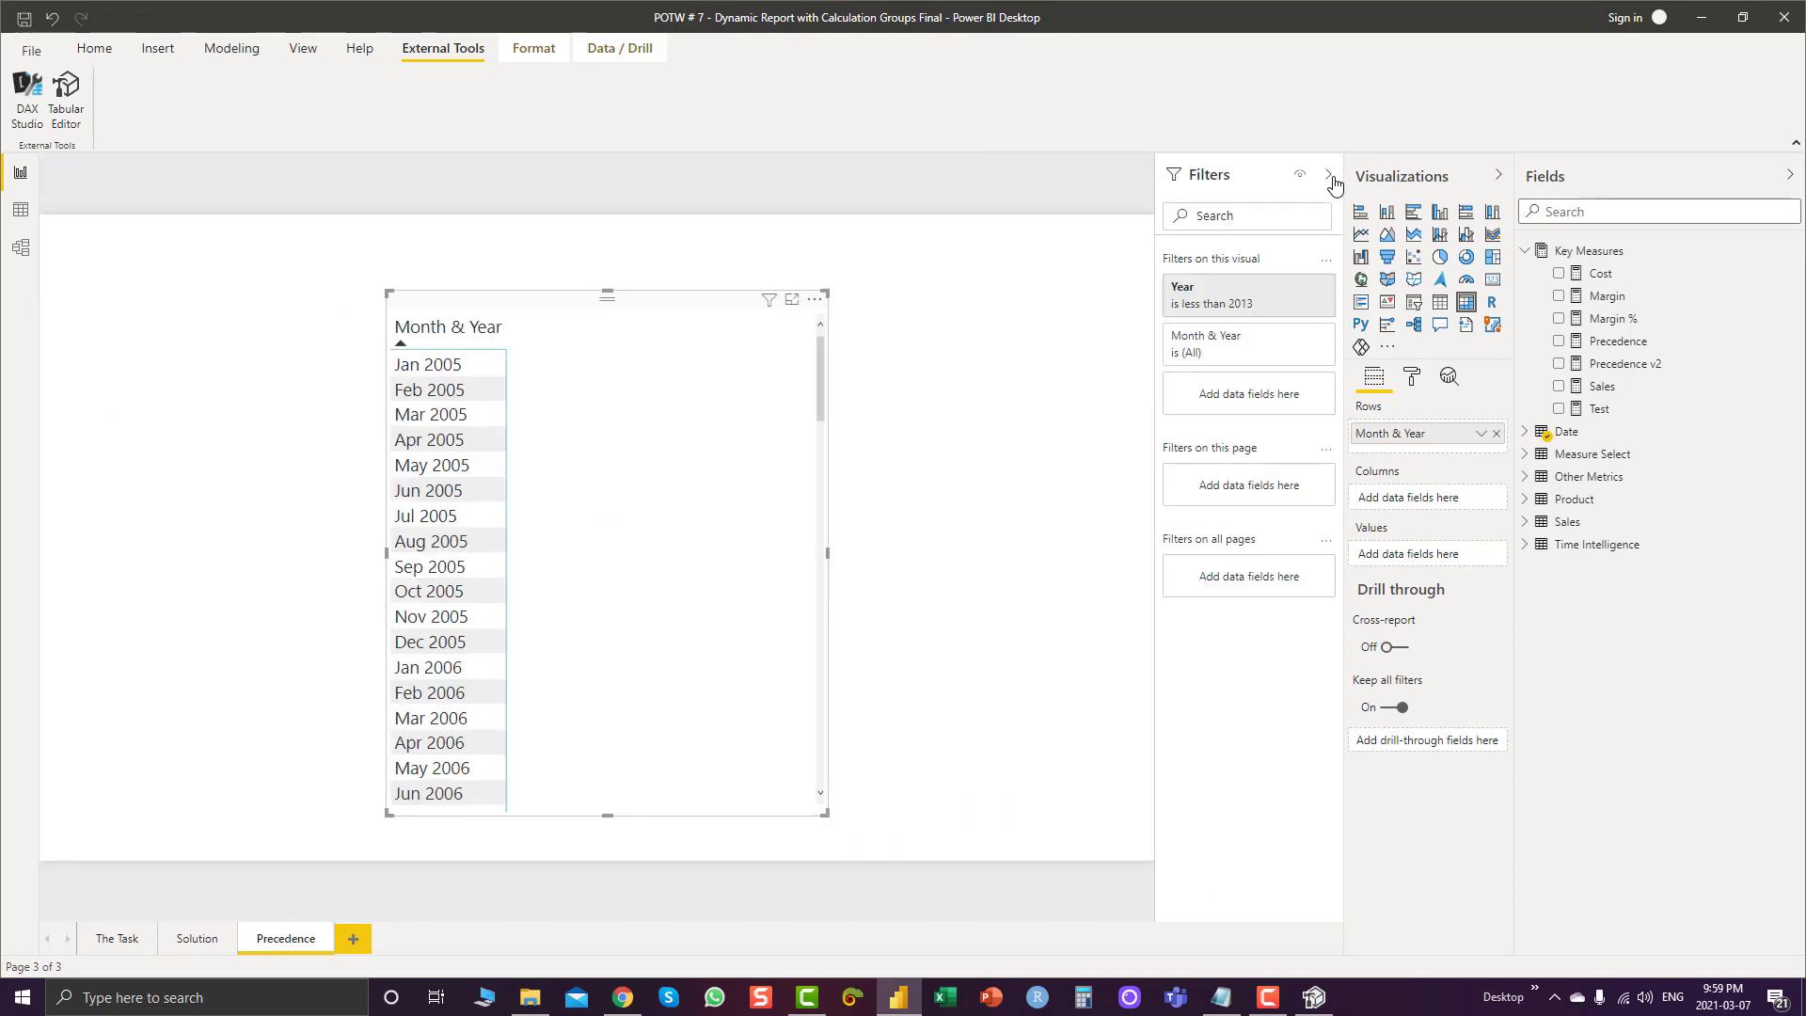
click(1293, 344)
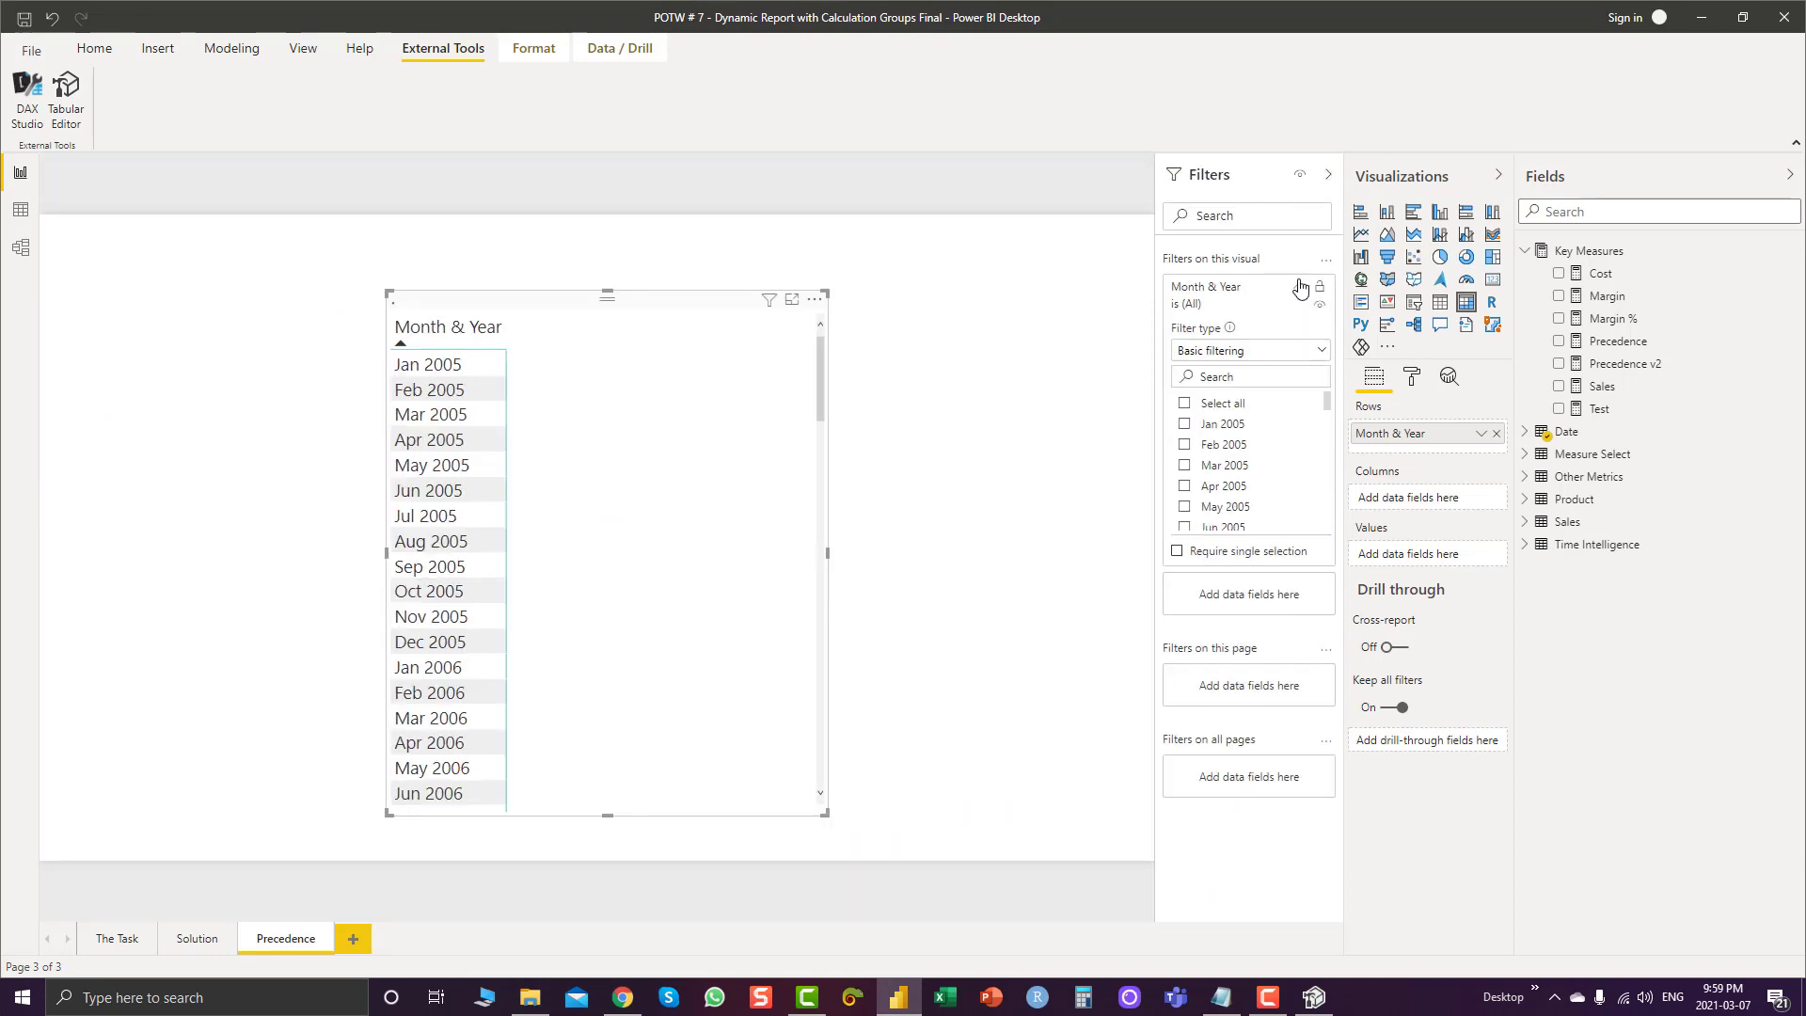
click(1298, 287)
Filter the matrix's Month & Year field to the ten months from Jan 2011 through Oct 2011
drag(1327, 401, 1327, 453)
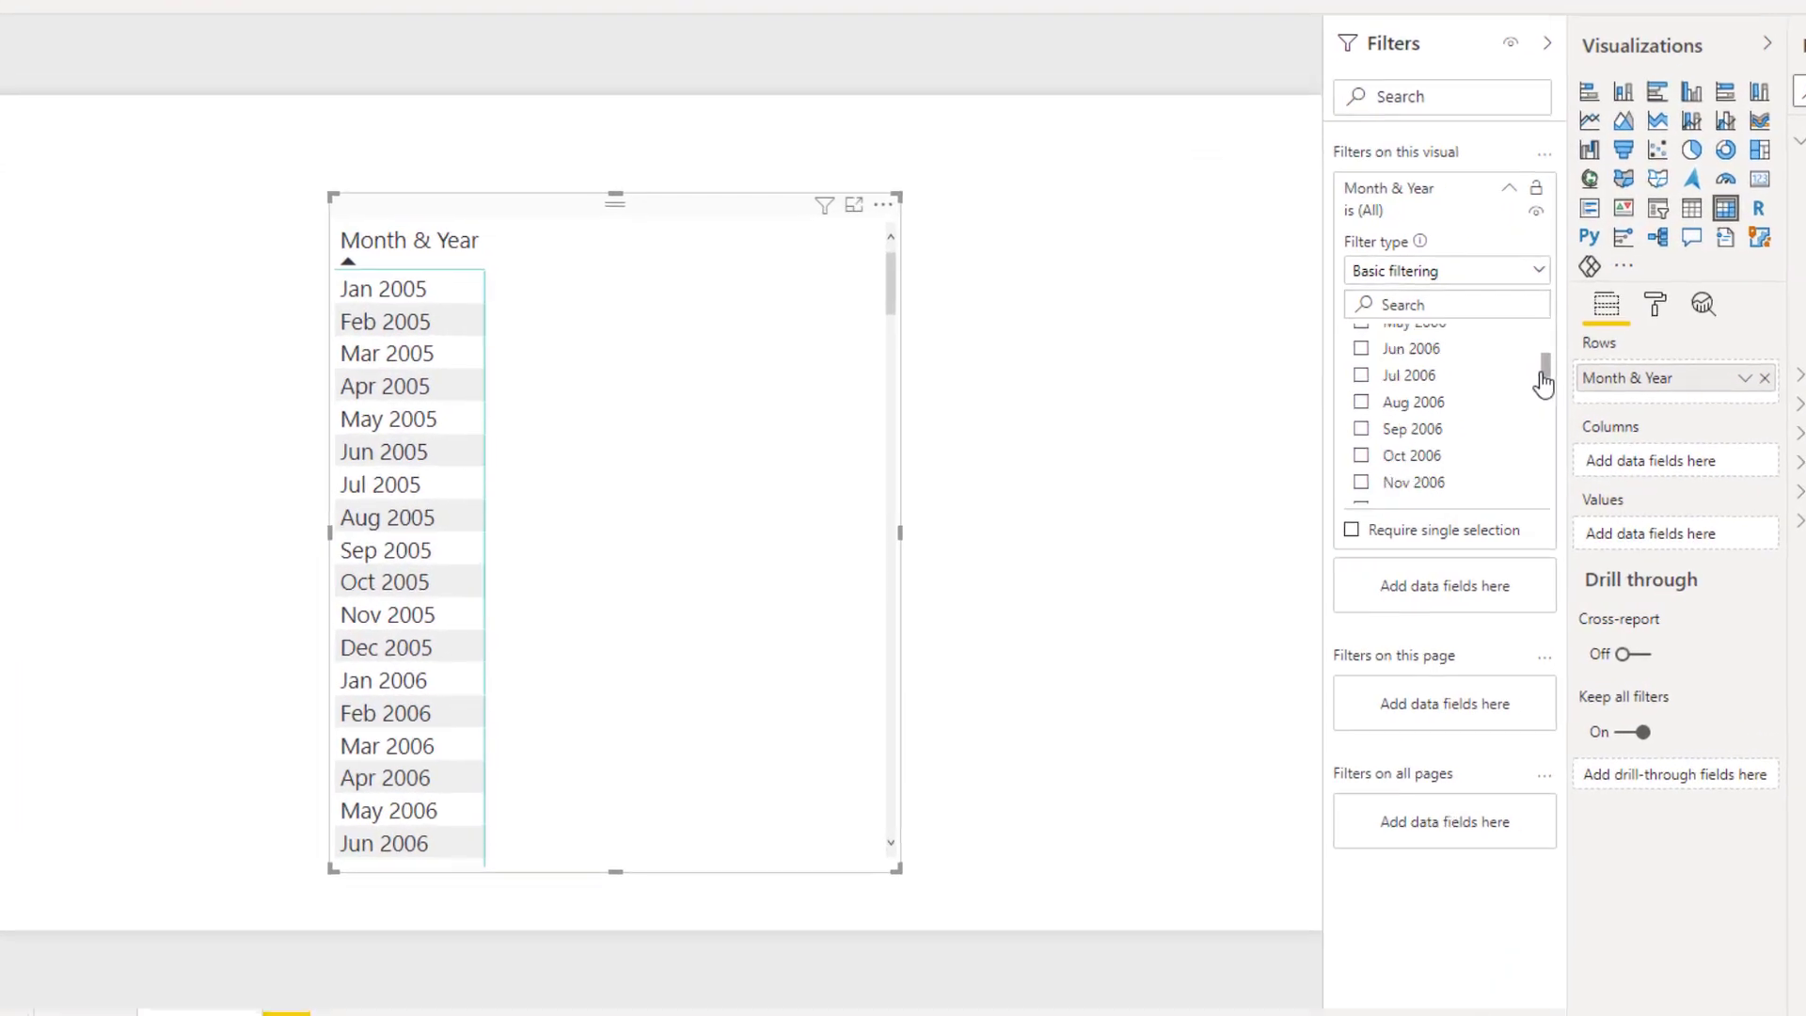
mouse_move(1561, 395)
mouse_down()
mouse_move(1561, 456)
mouse_move(1573, 426)
mouse_move(1556, 407)
mouse_up()
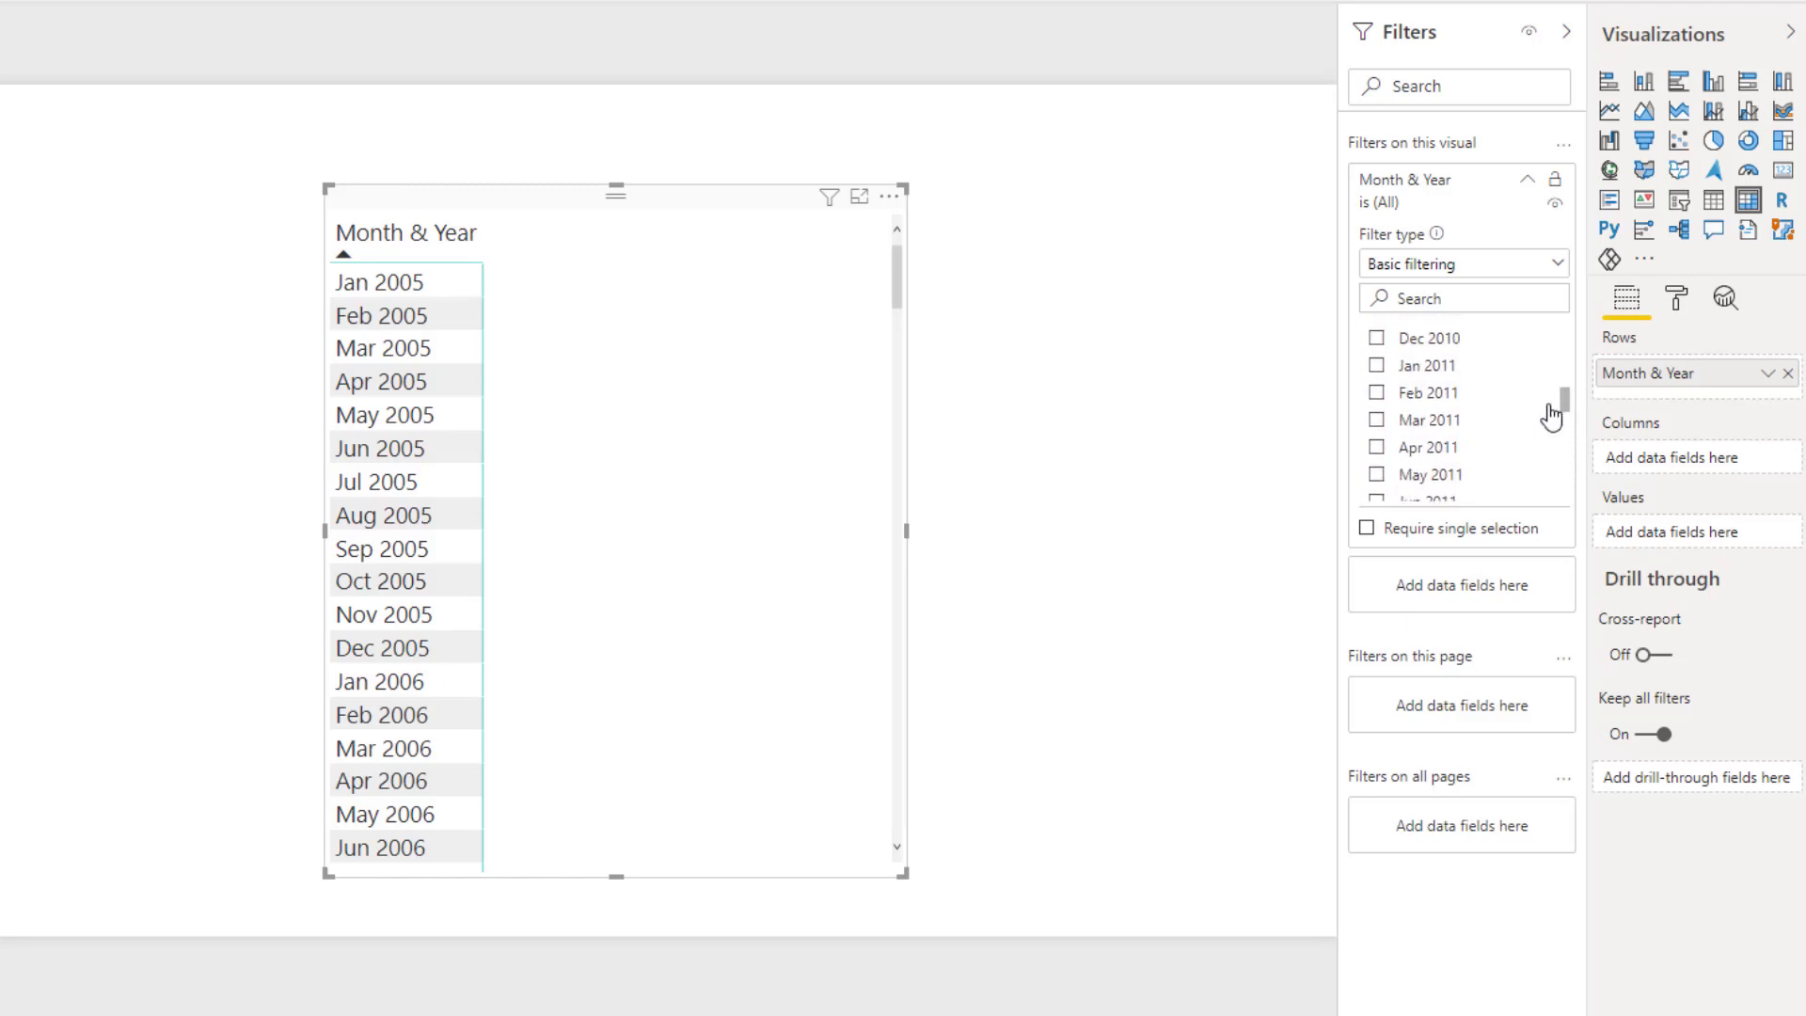
click(1376, 374)
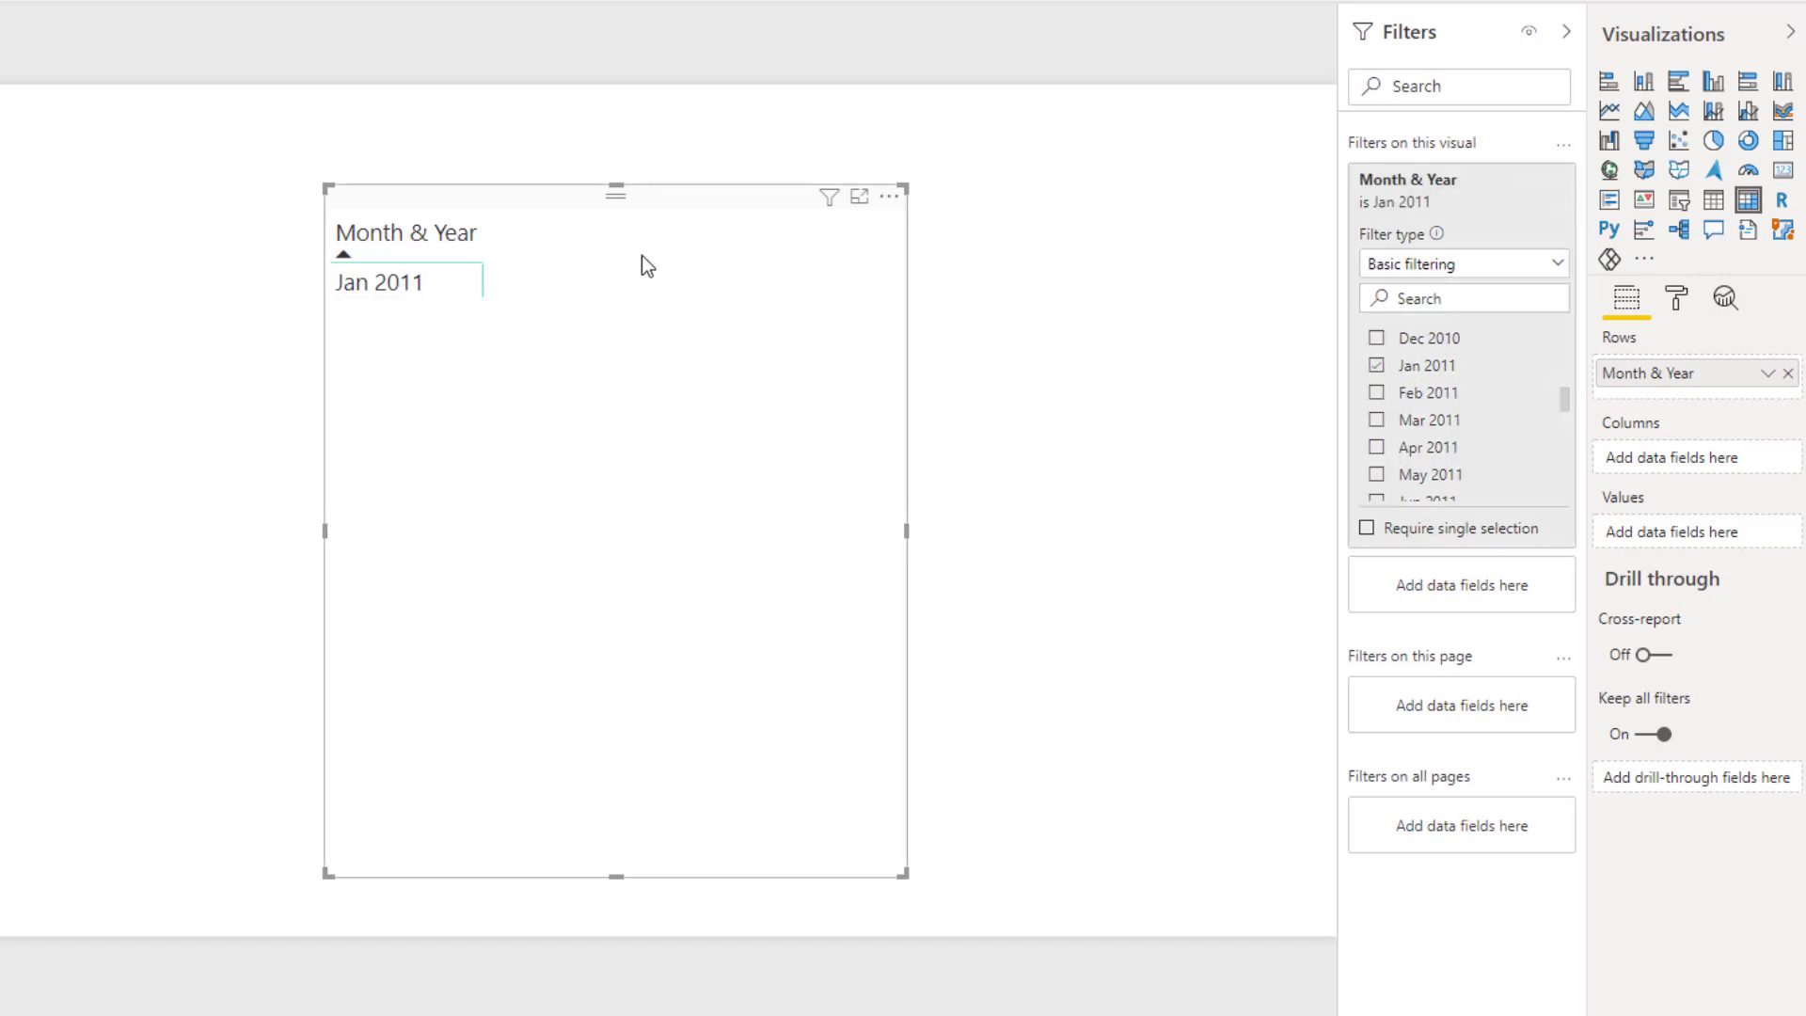
click(1376, 393)
click(1376, 421)
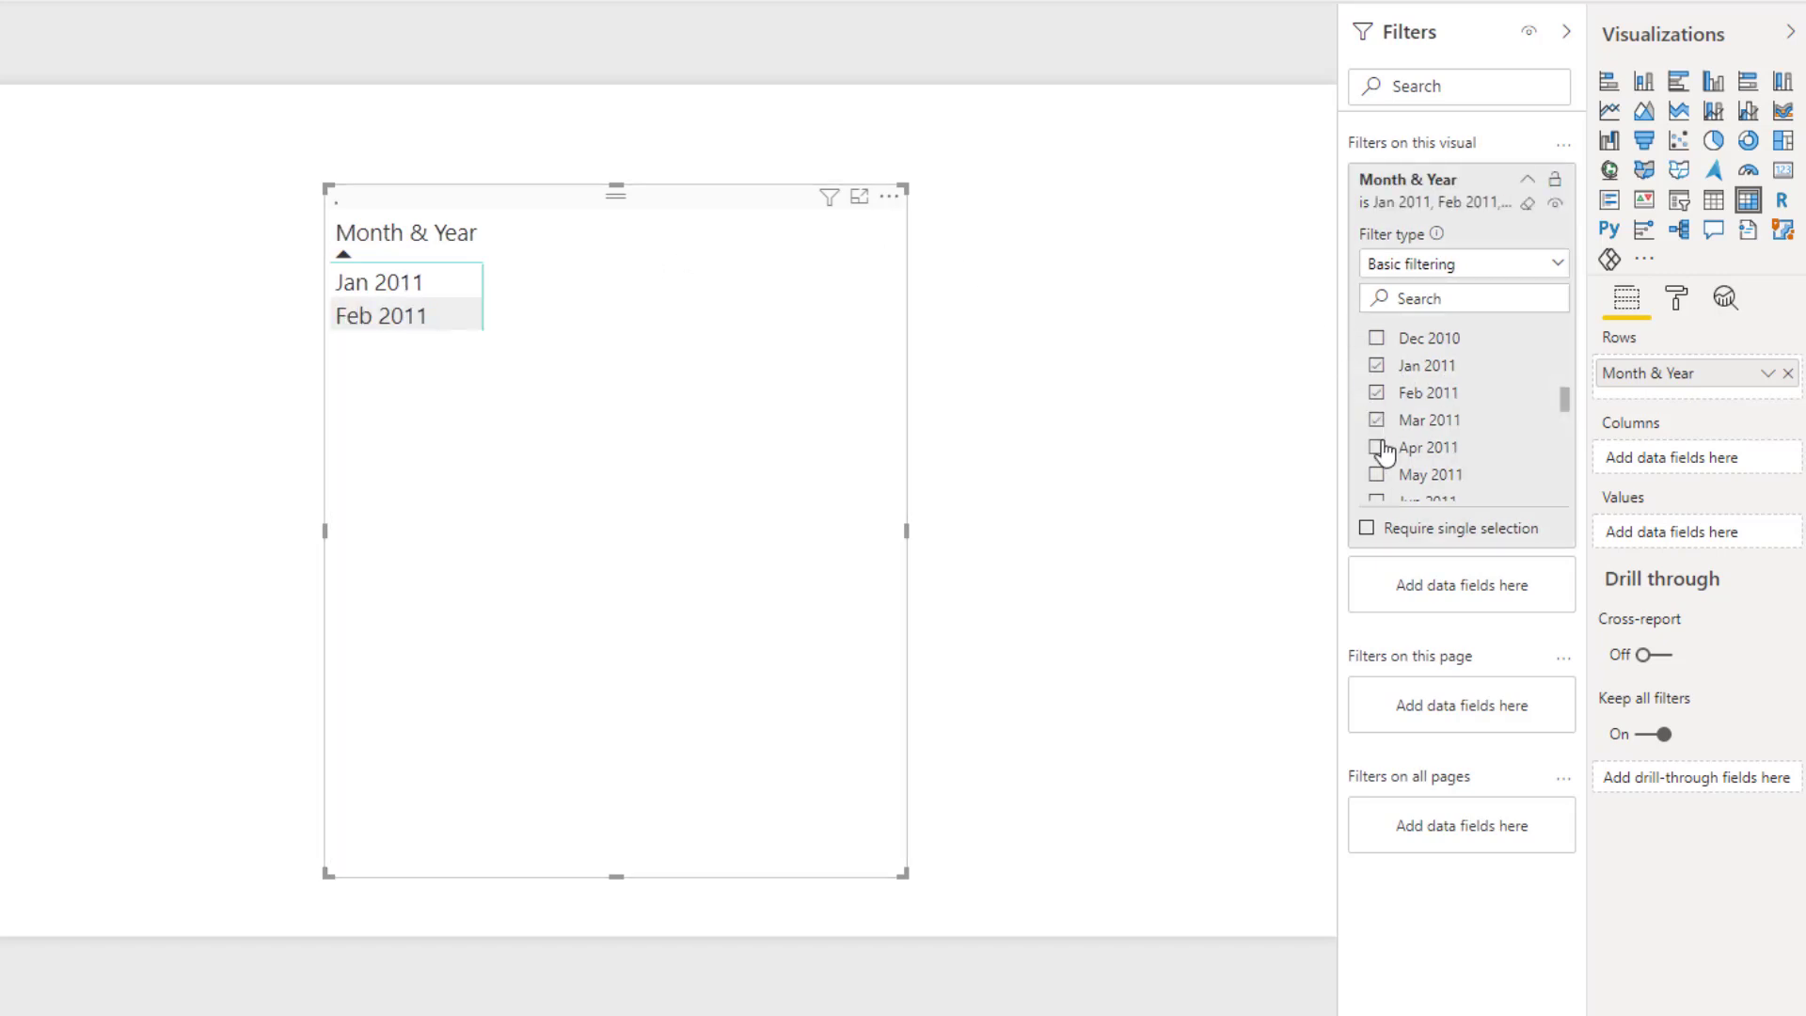
click(1376, 448)
click(1376, 474)
scroll(1439, 413, down, 3)
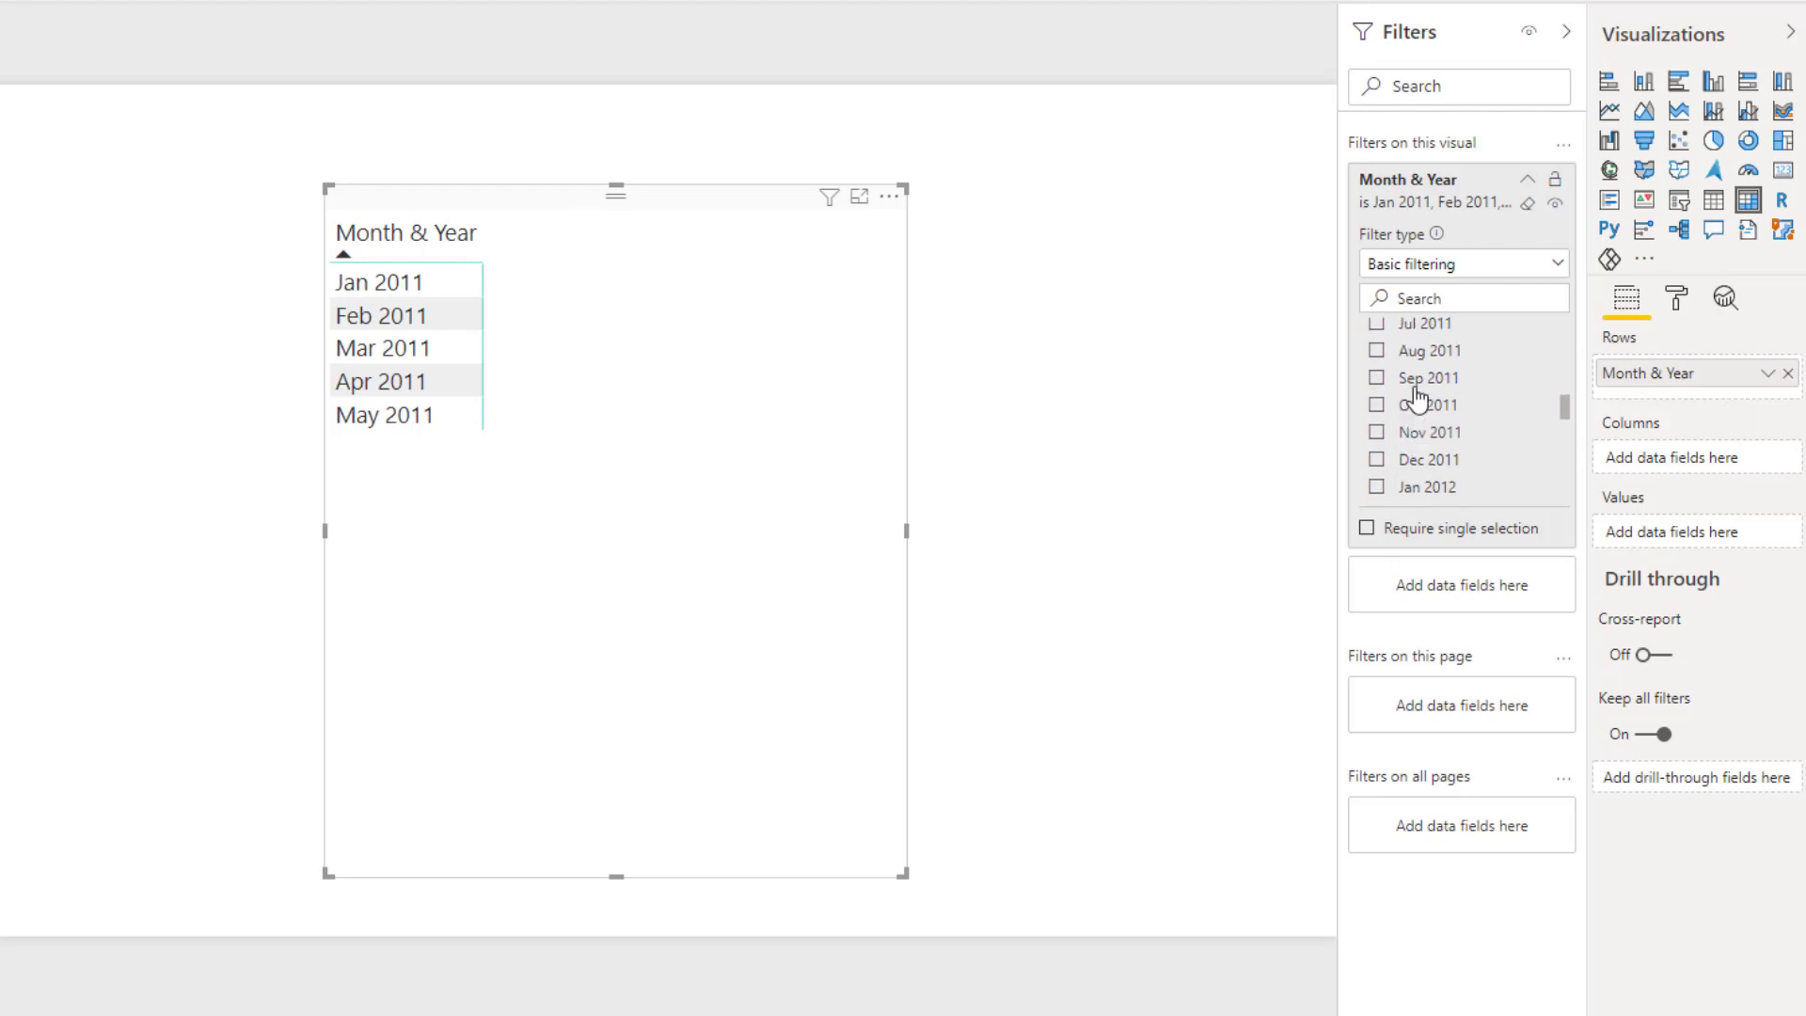
scroll(1401, 405, up, 1)
click(1376, 379)
click(1375, 405)
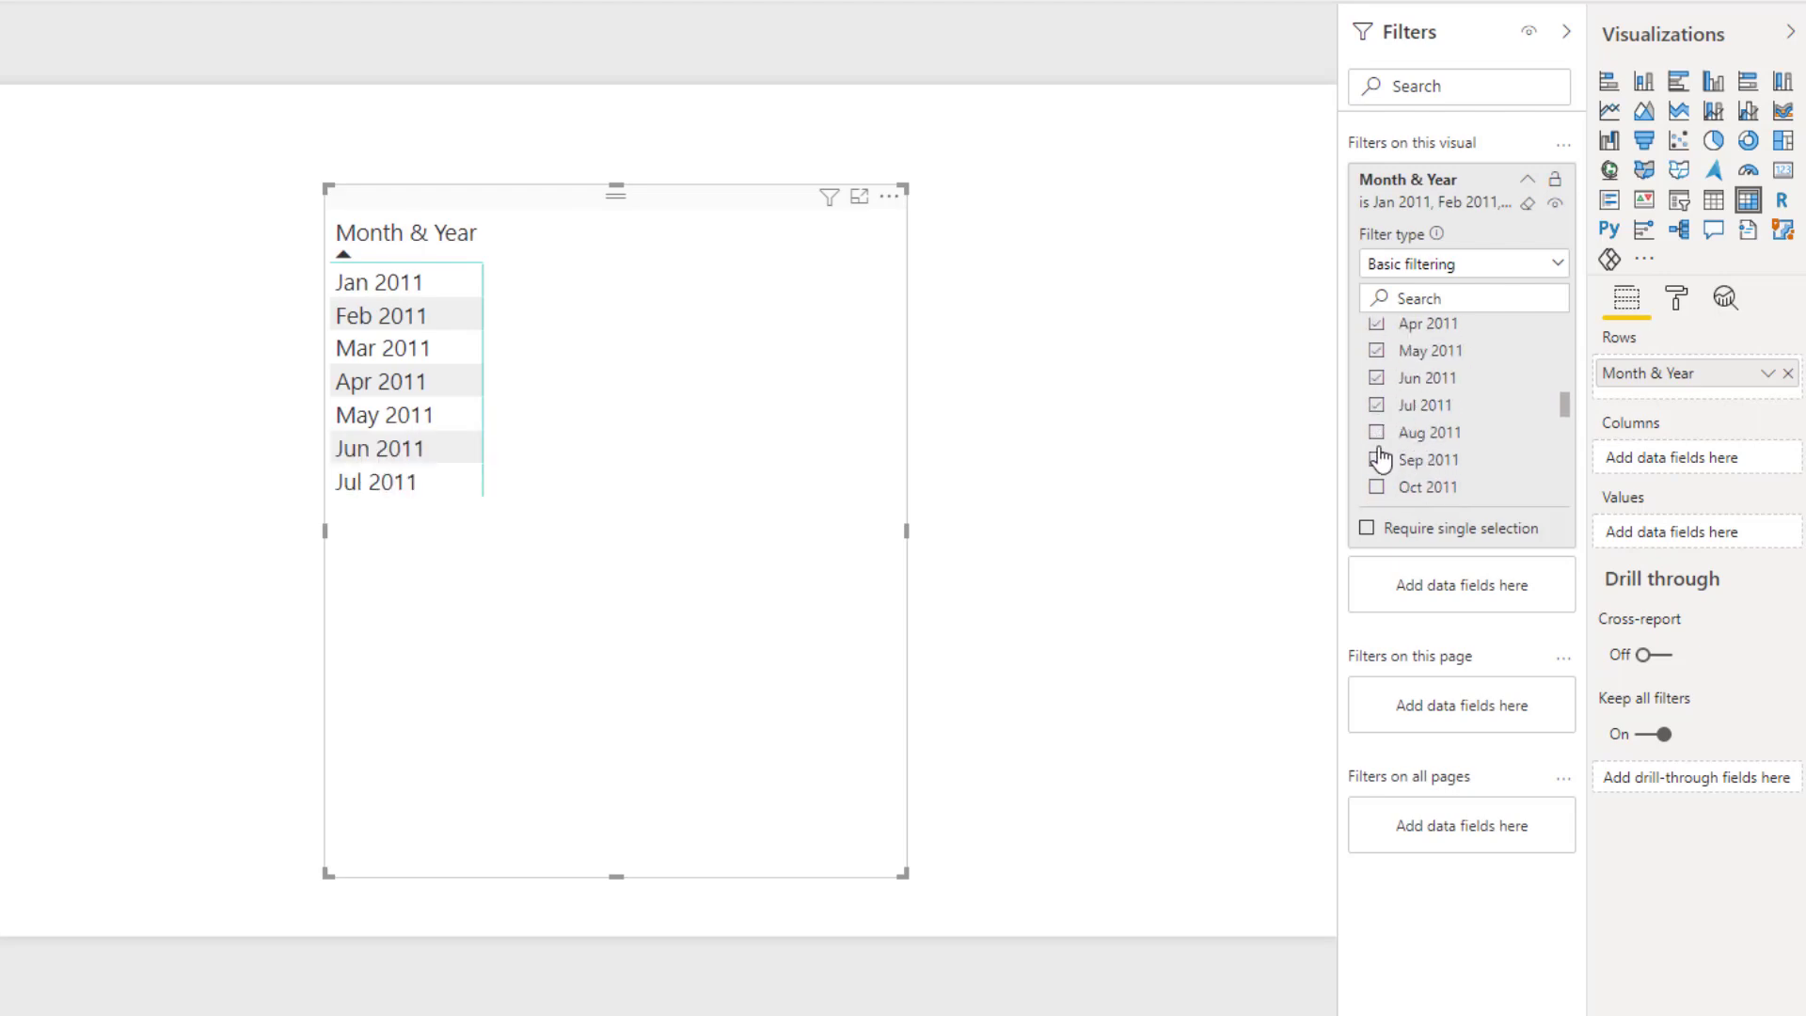
click(1376, 433)
click(1376, 460)
click(1376, 487)
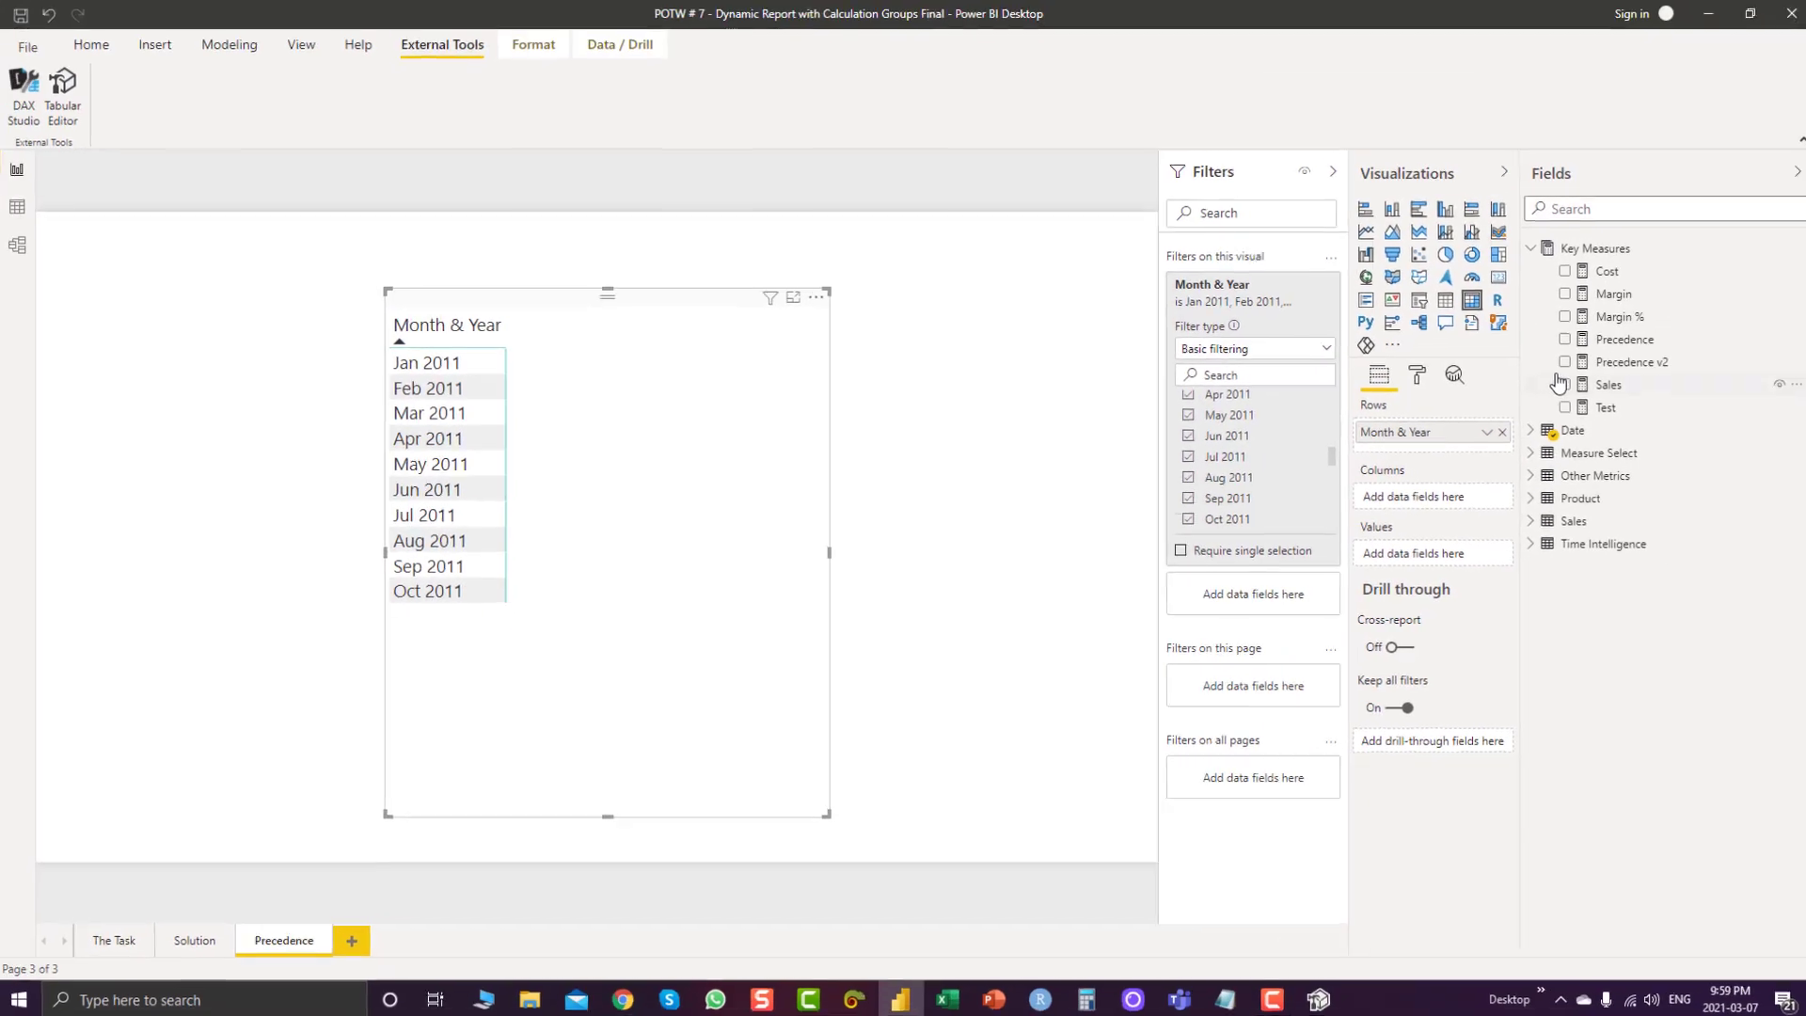
Add the Precedence measure to the matrix values and display the measure's DAX formula
click(1558, 341)
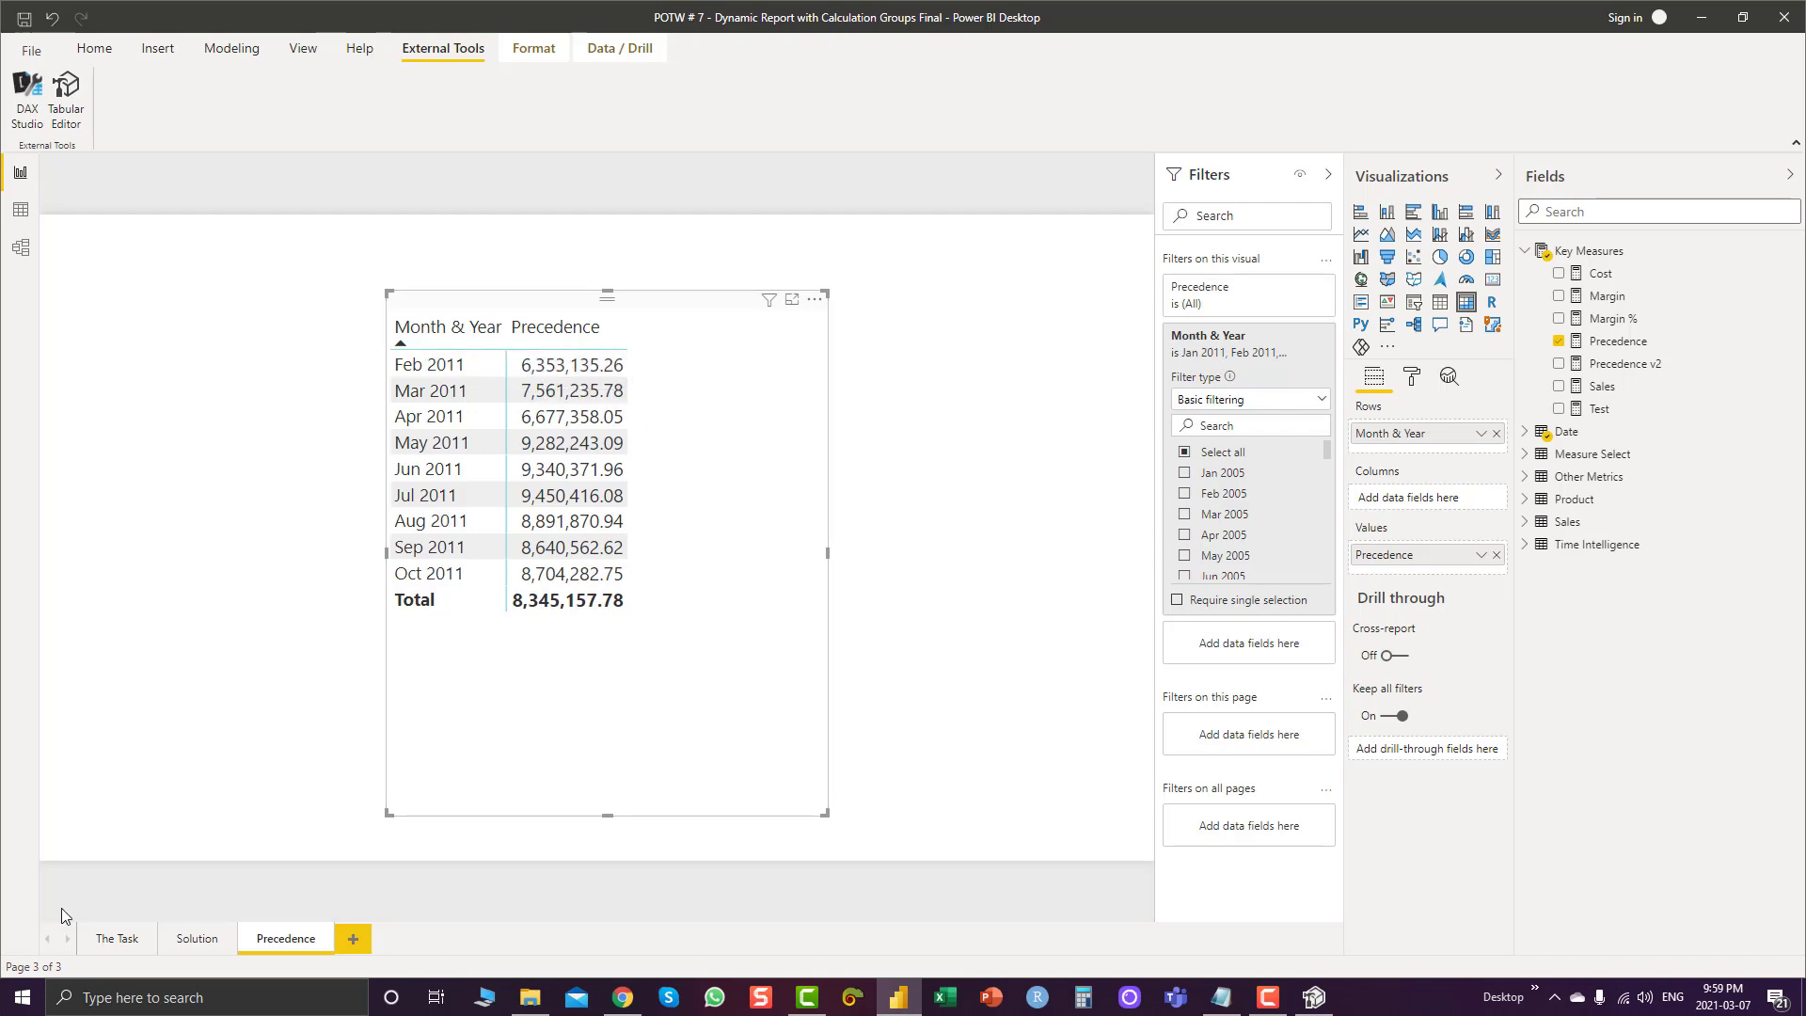
click(1618, 341)
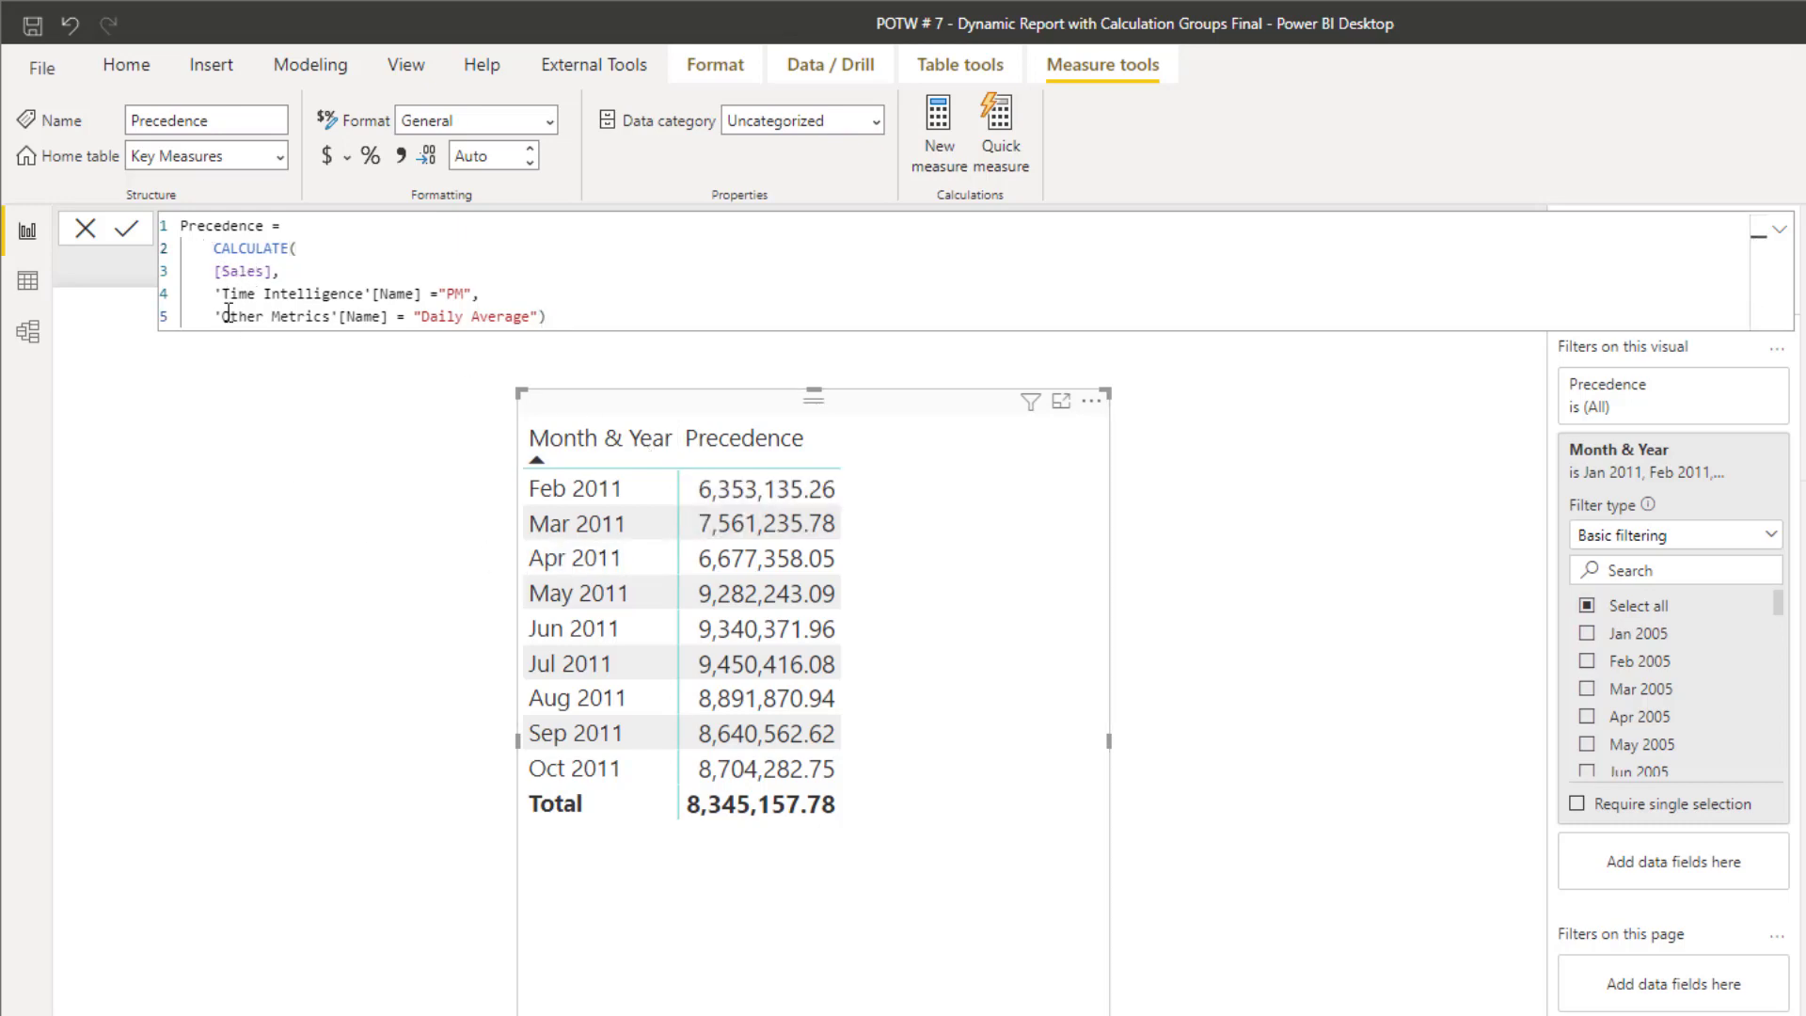
Examine the Time Intelligence "PM" and Other Metrics "Daily Average" filter arguments in the Precedence measure's formula
drag(214, 316, 538, 320)
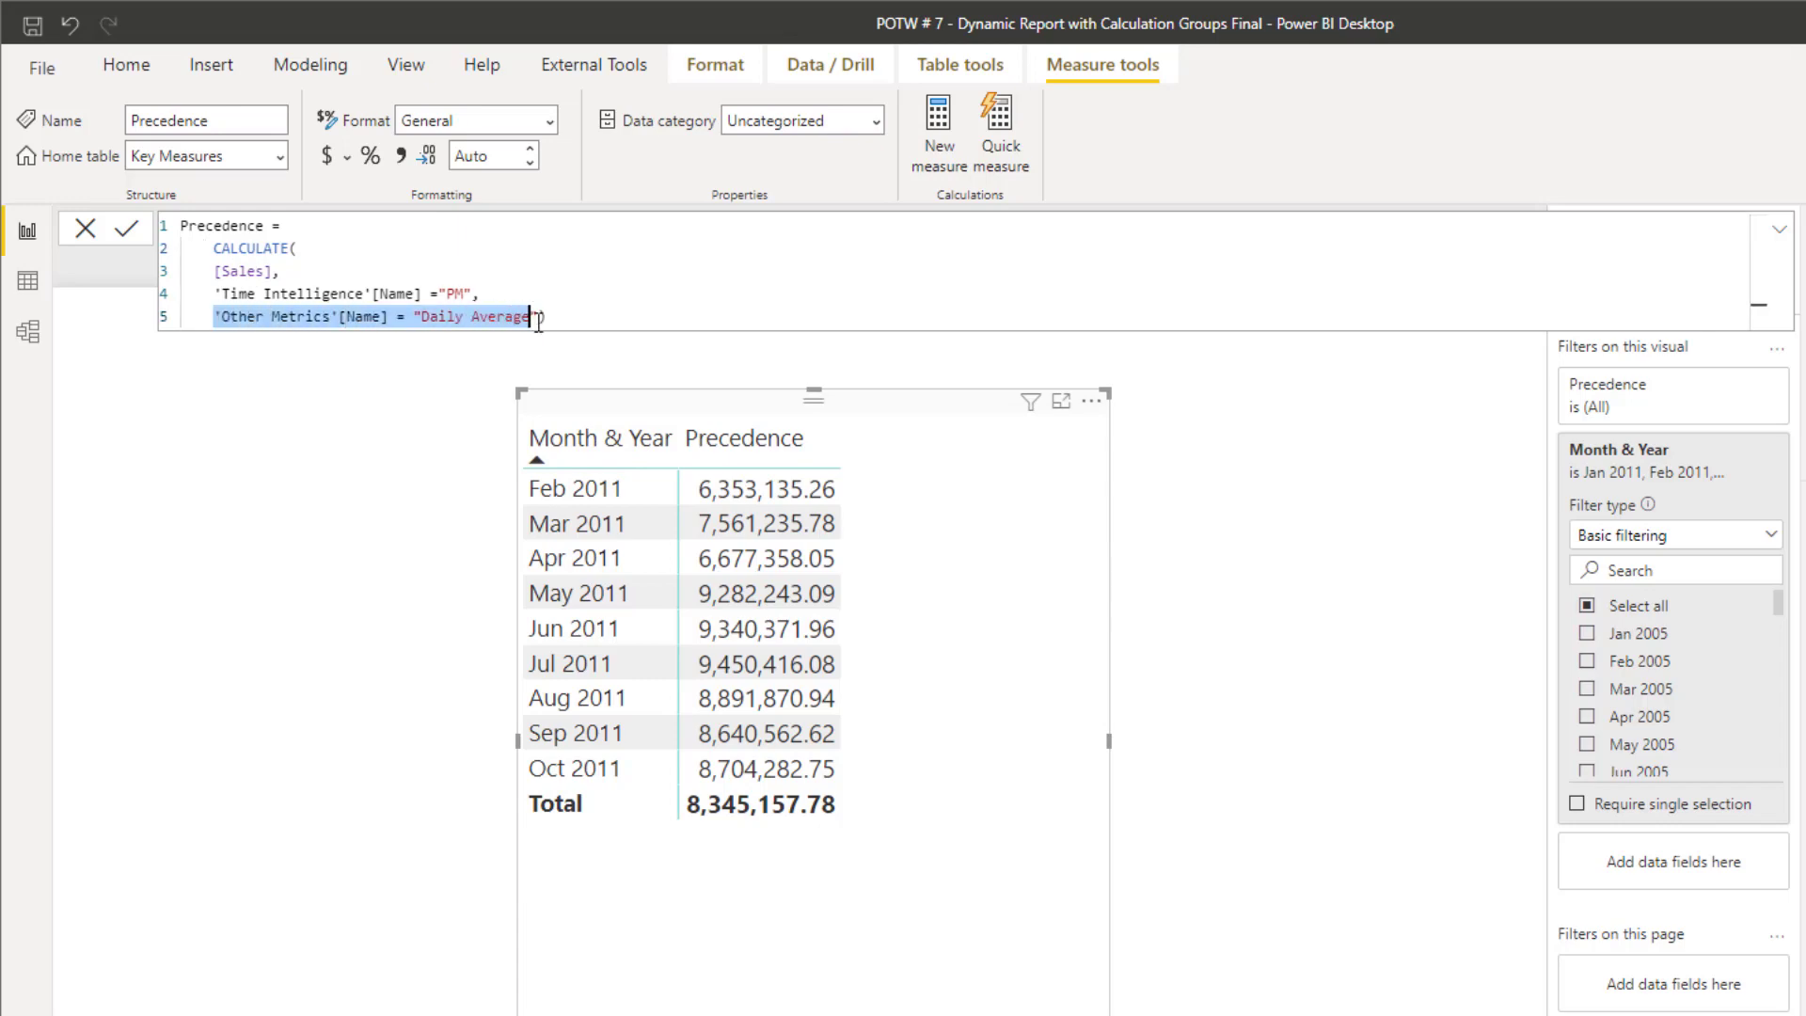
drag(207, 294, 473, 295)
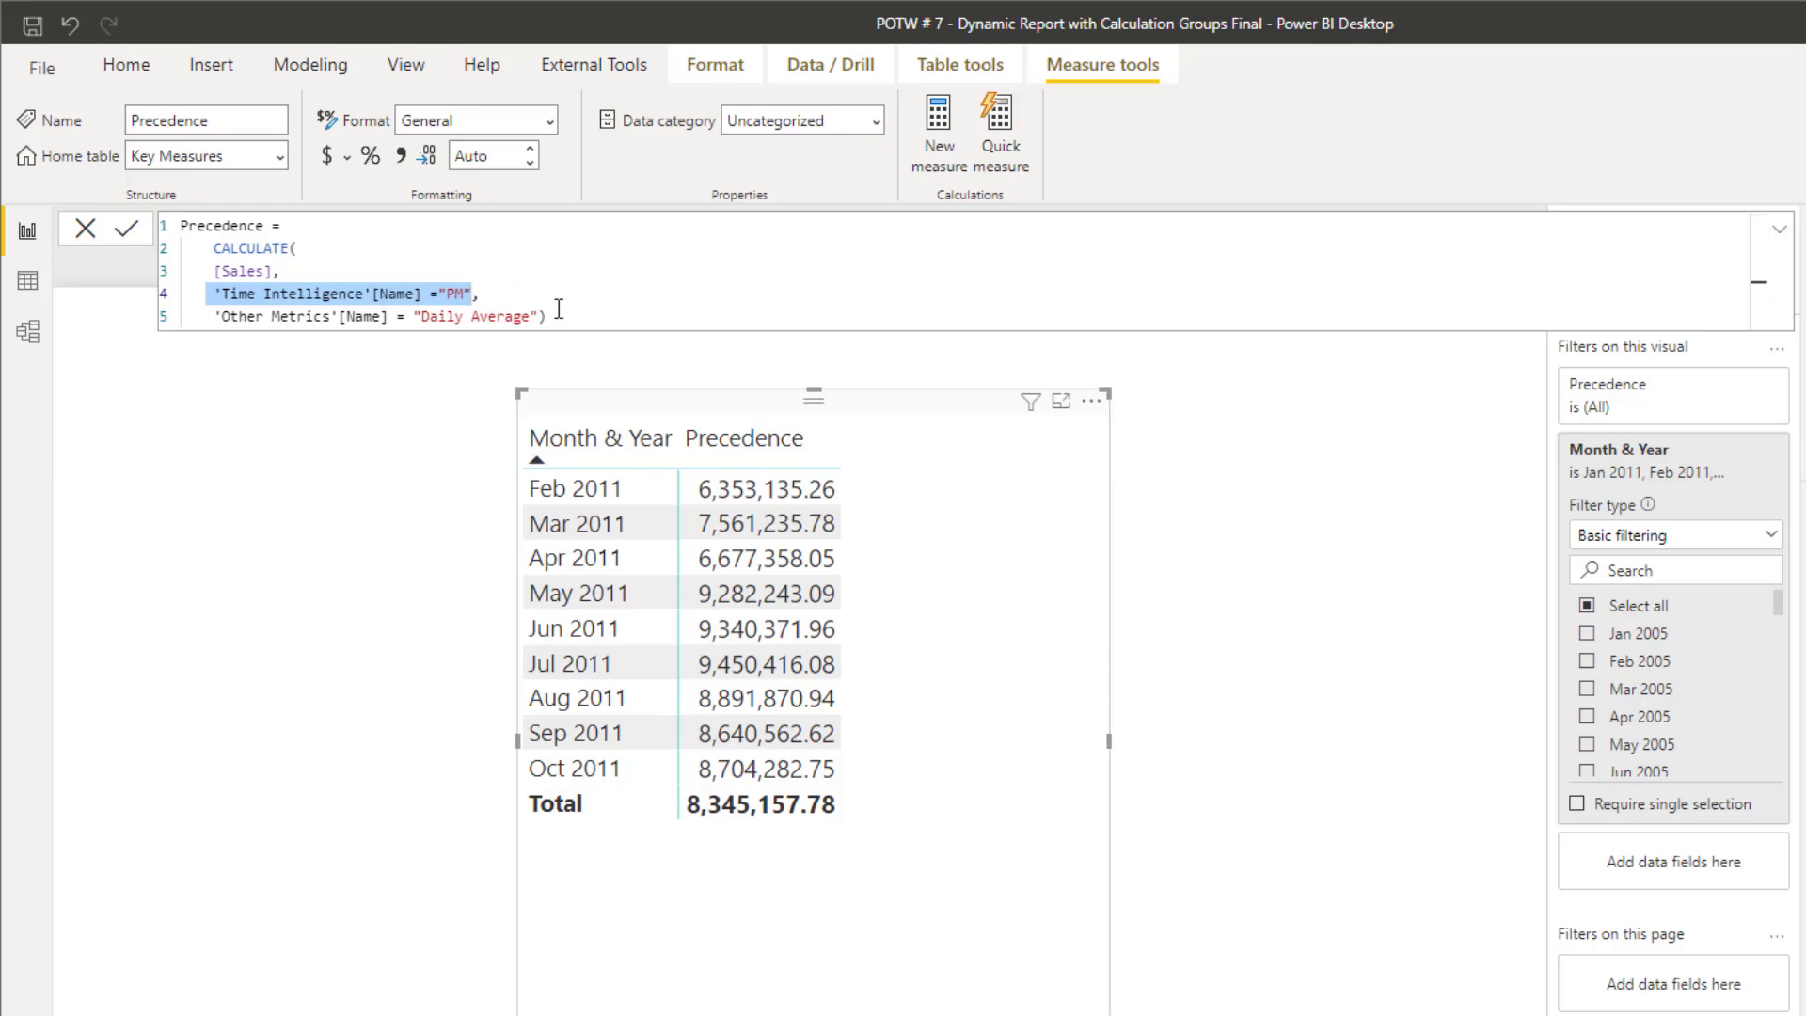
drag(546, 317, 230, 317)
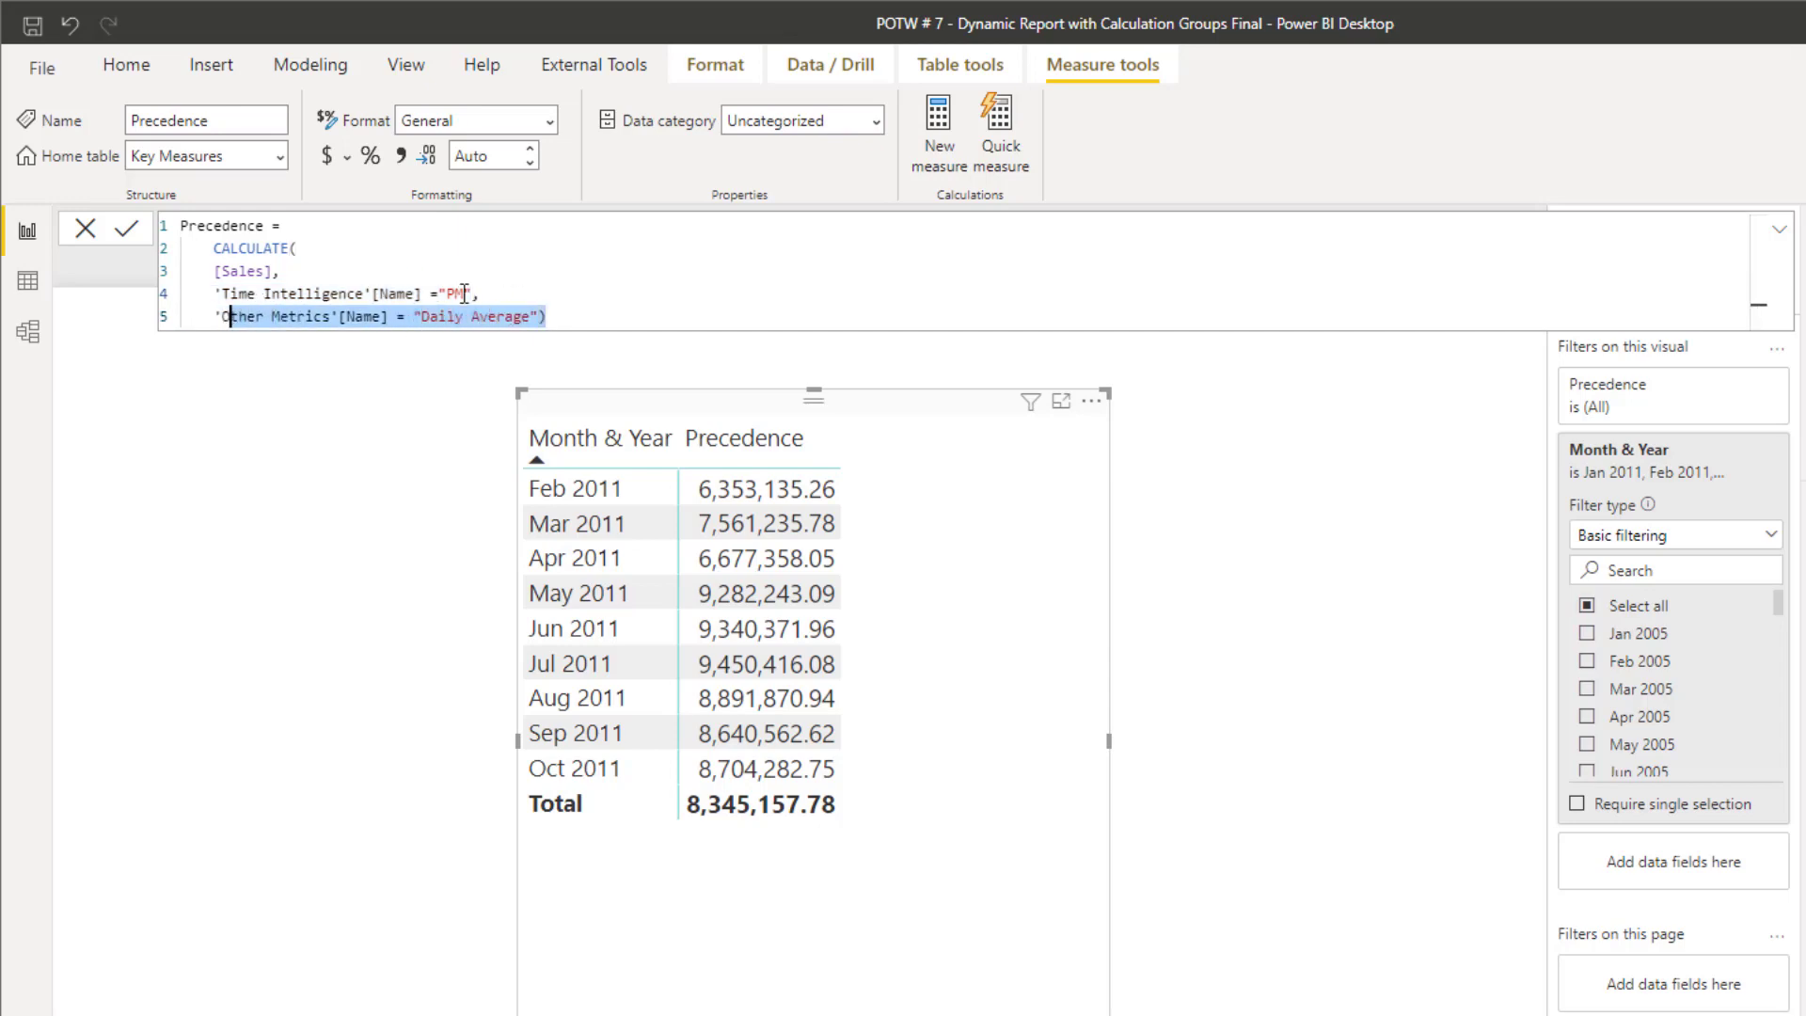
drag(472, 293, 221, 293)
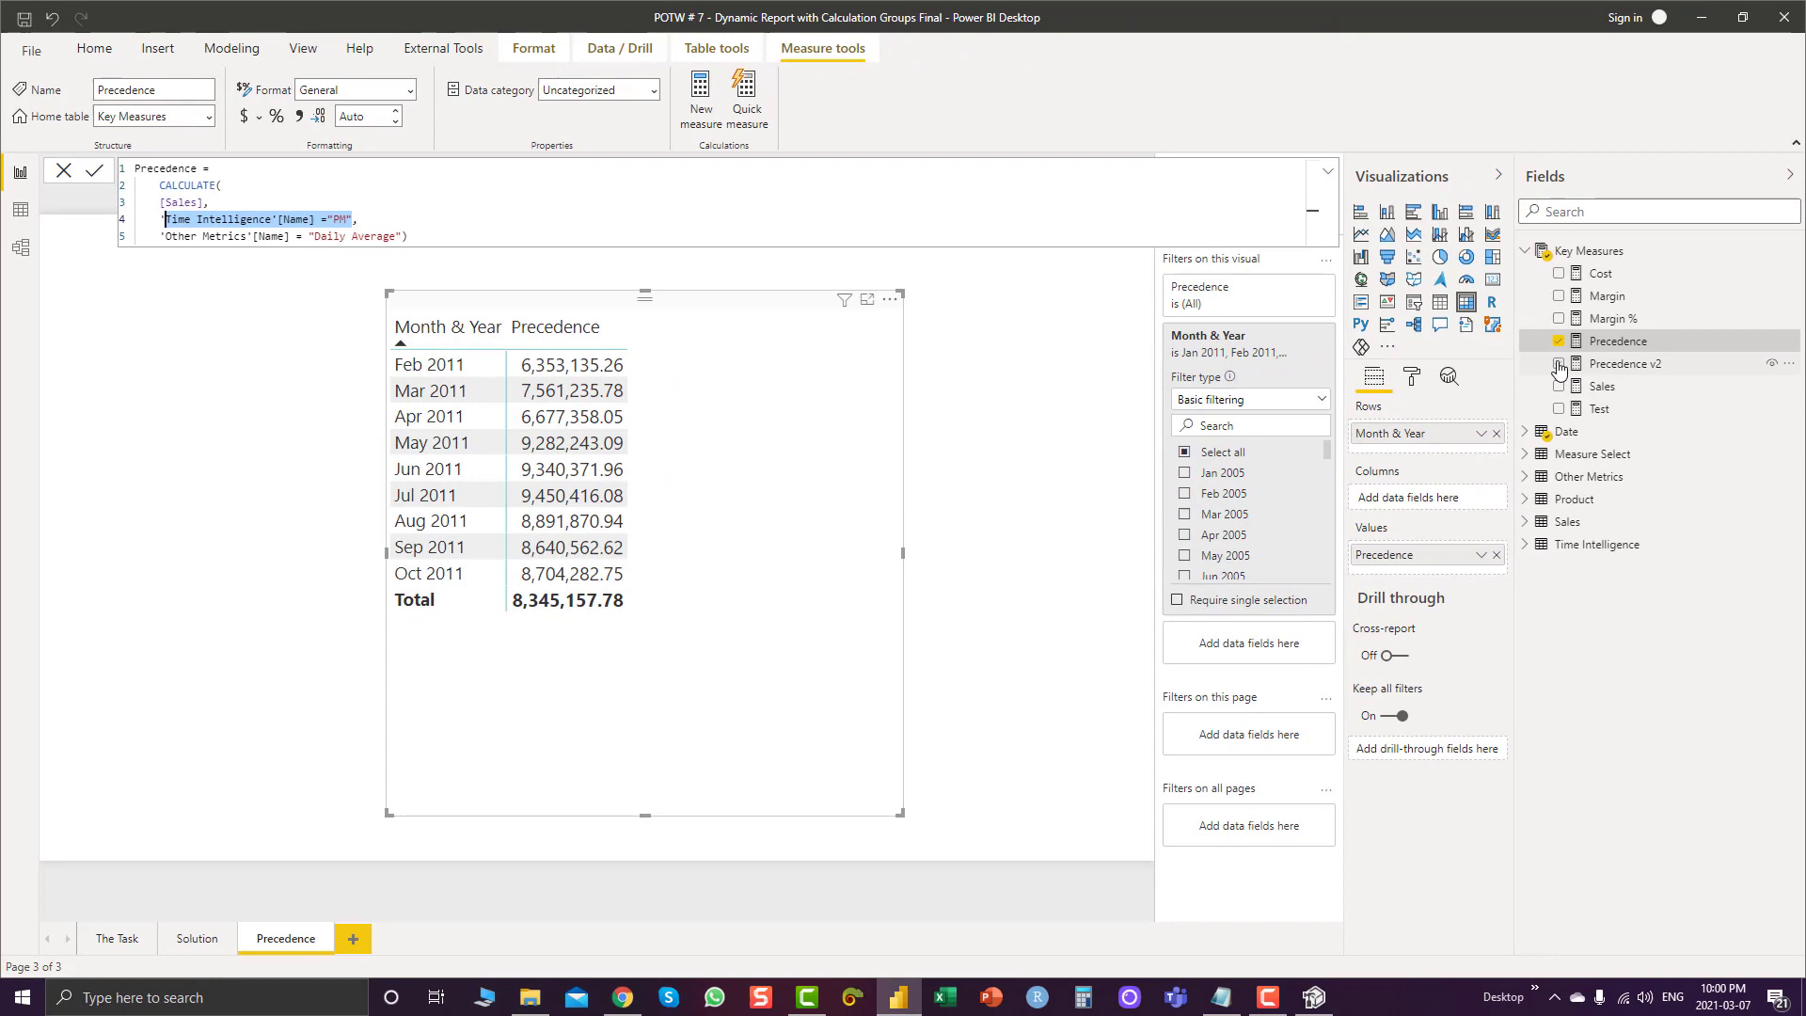
Add the Precedence v2 measure to the matrix and compare its values with the sales table on the Solution page
click(1558, 364)
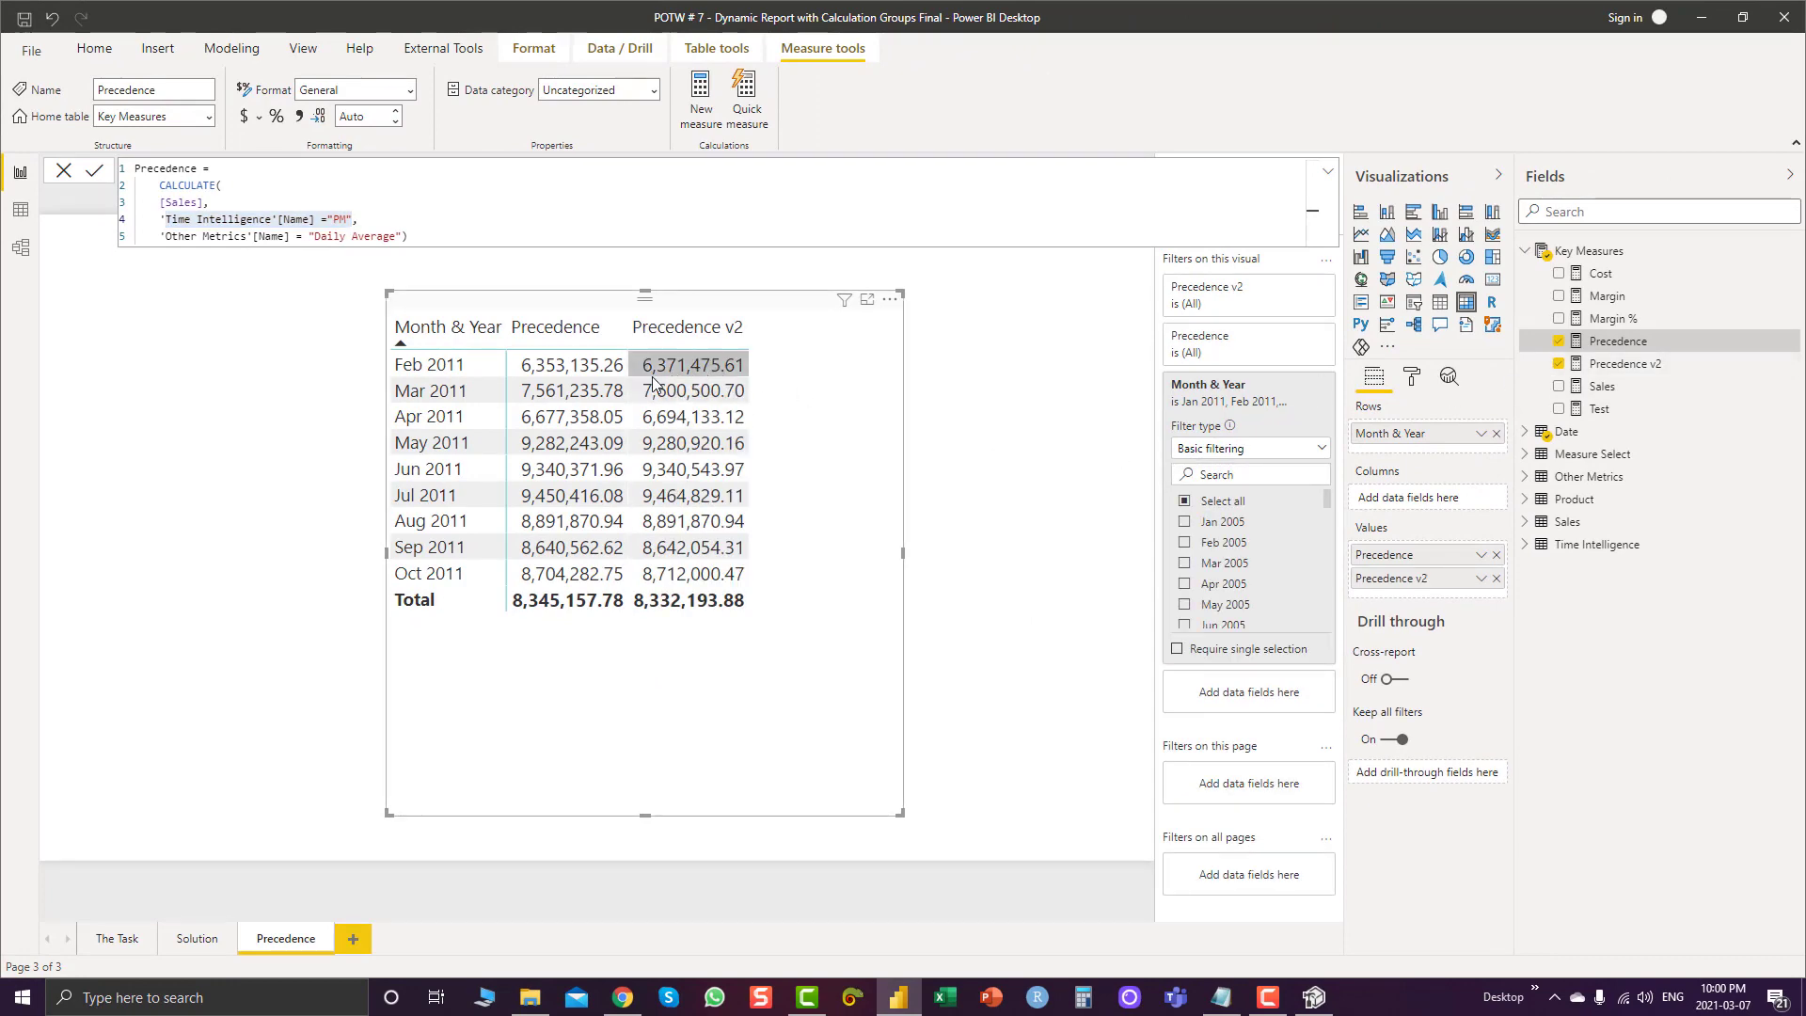
click(187, 943)
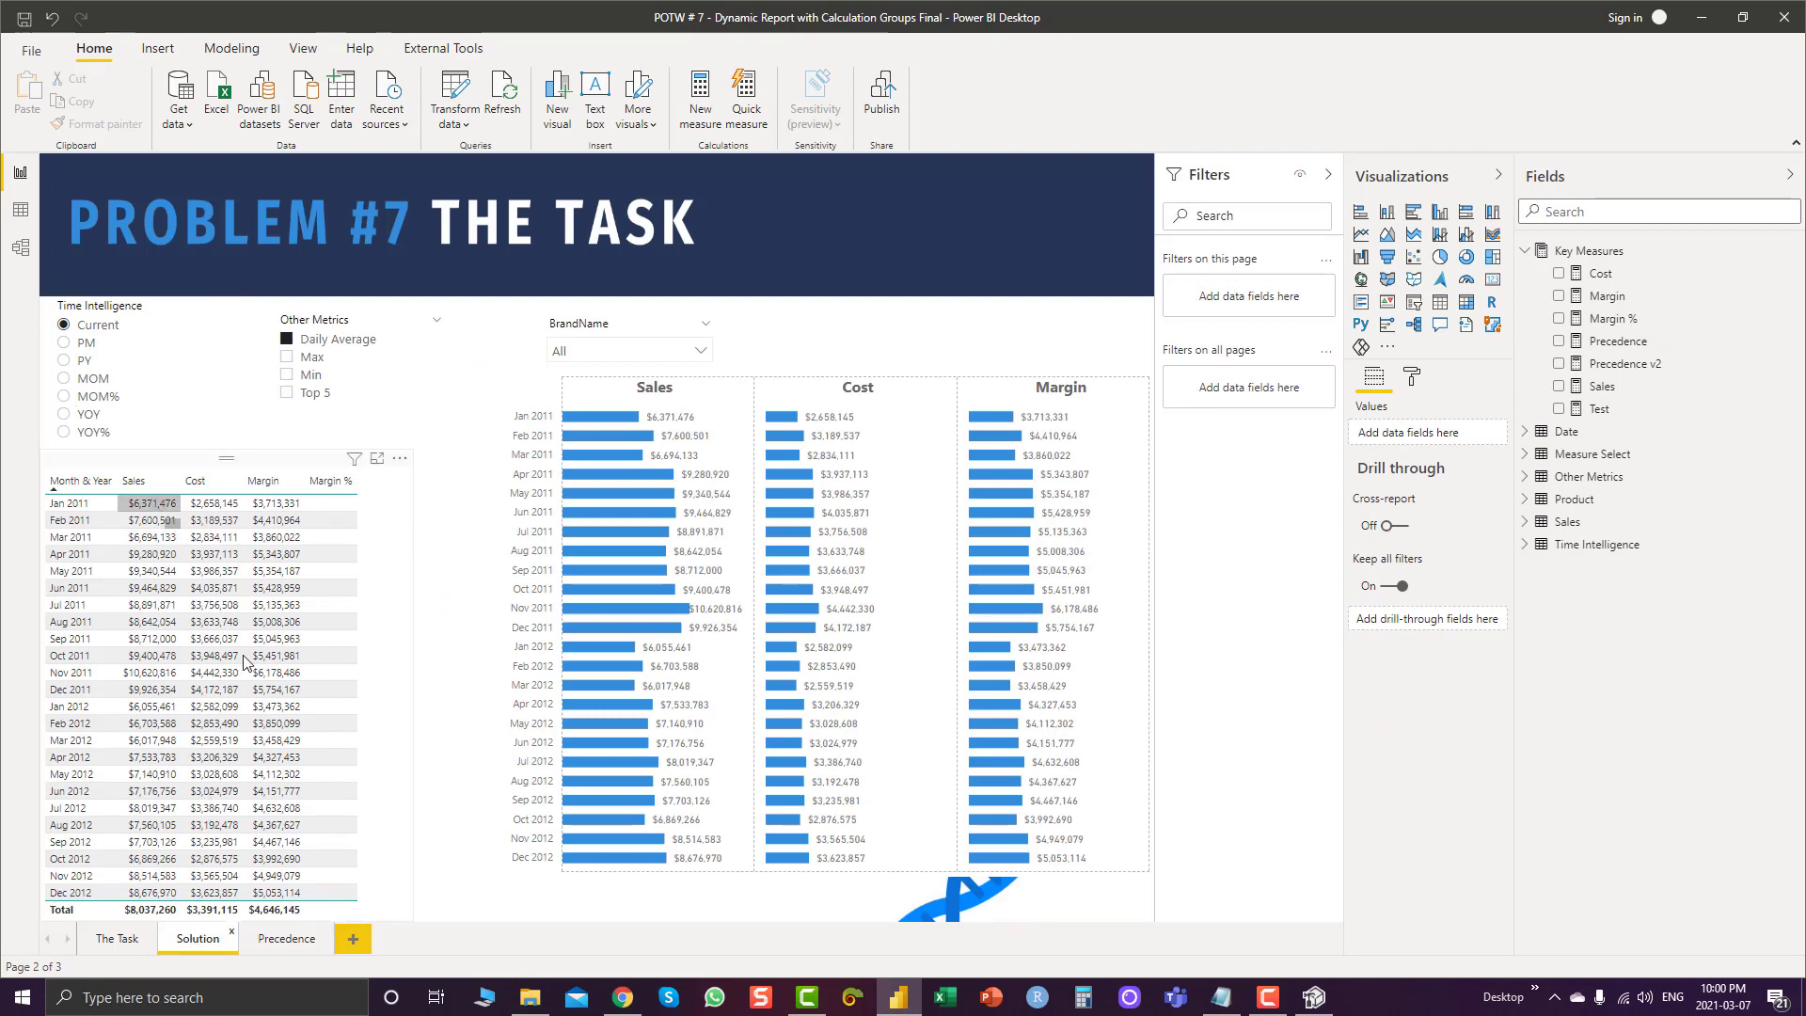
click(286, 939)
click(816, 526)
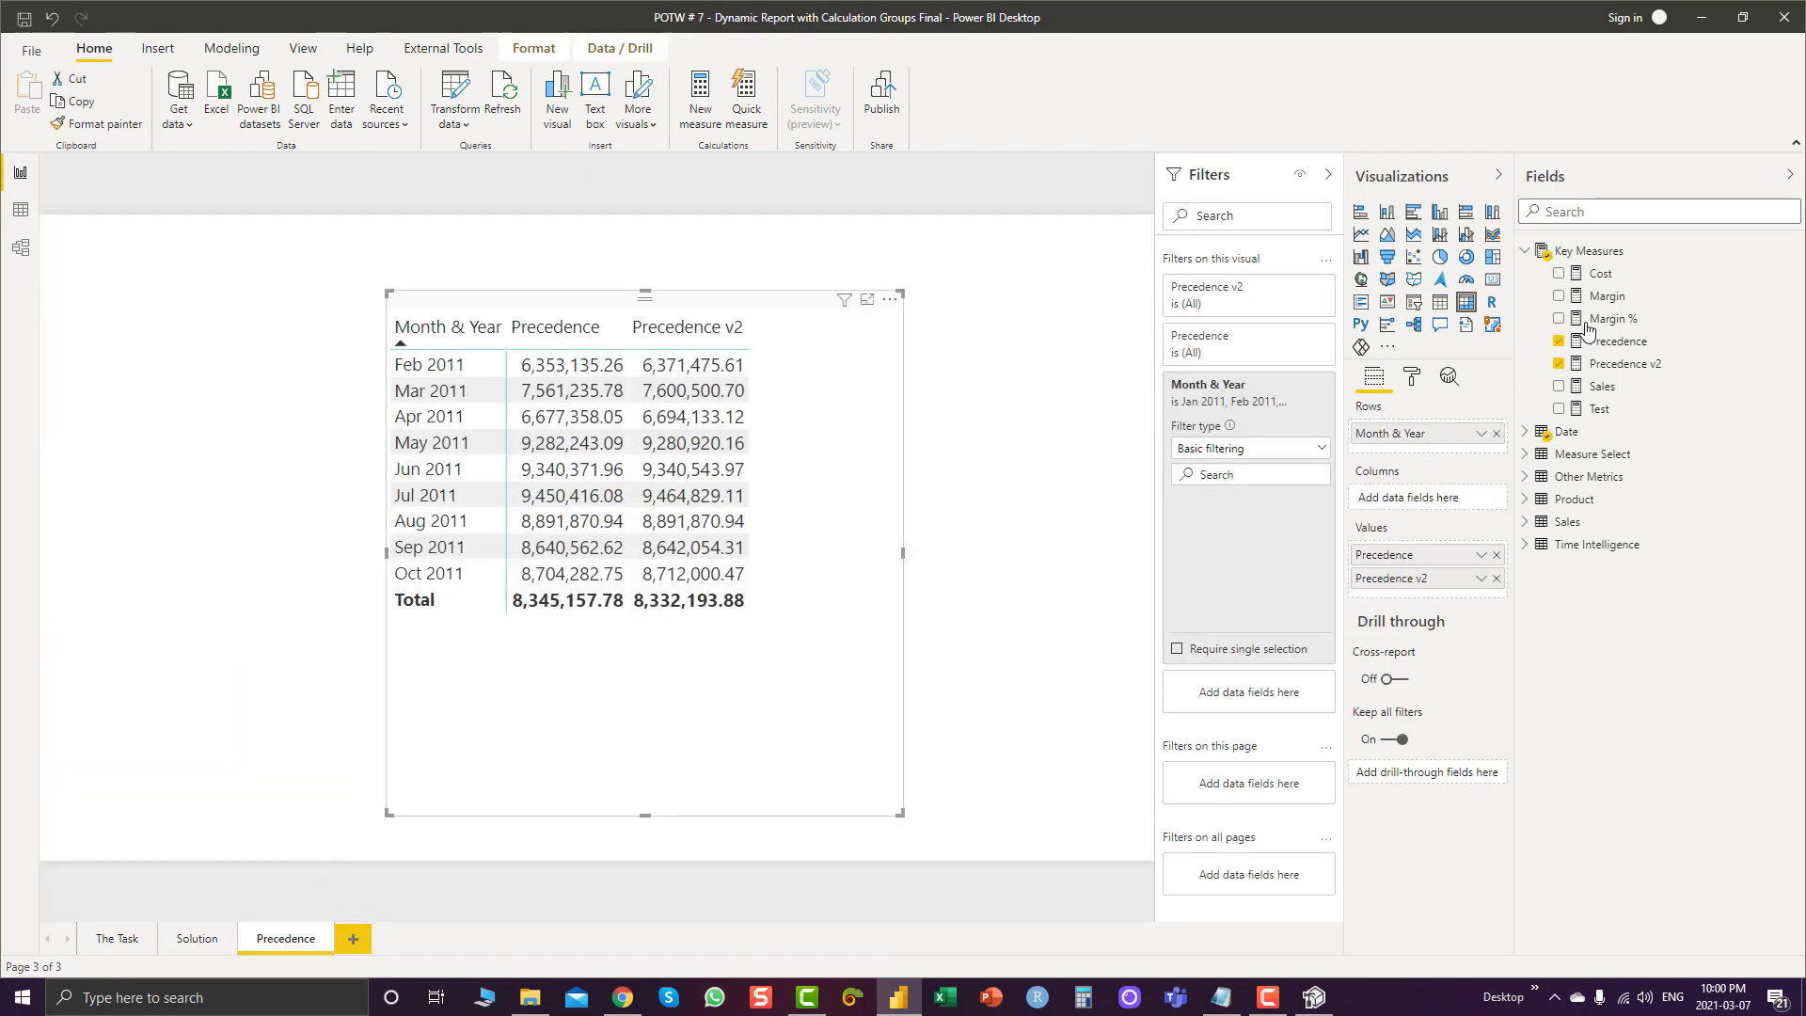
Display the Precedence v2 formula and examine its AVERAGEX expression and DATEADD filter
click(1599, 356)
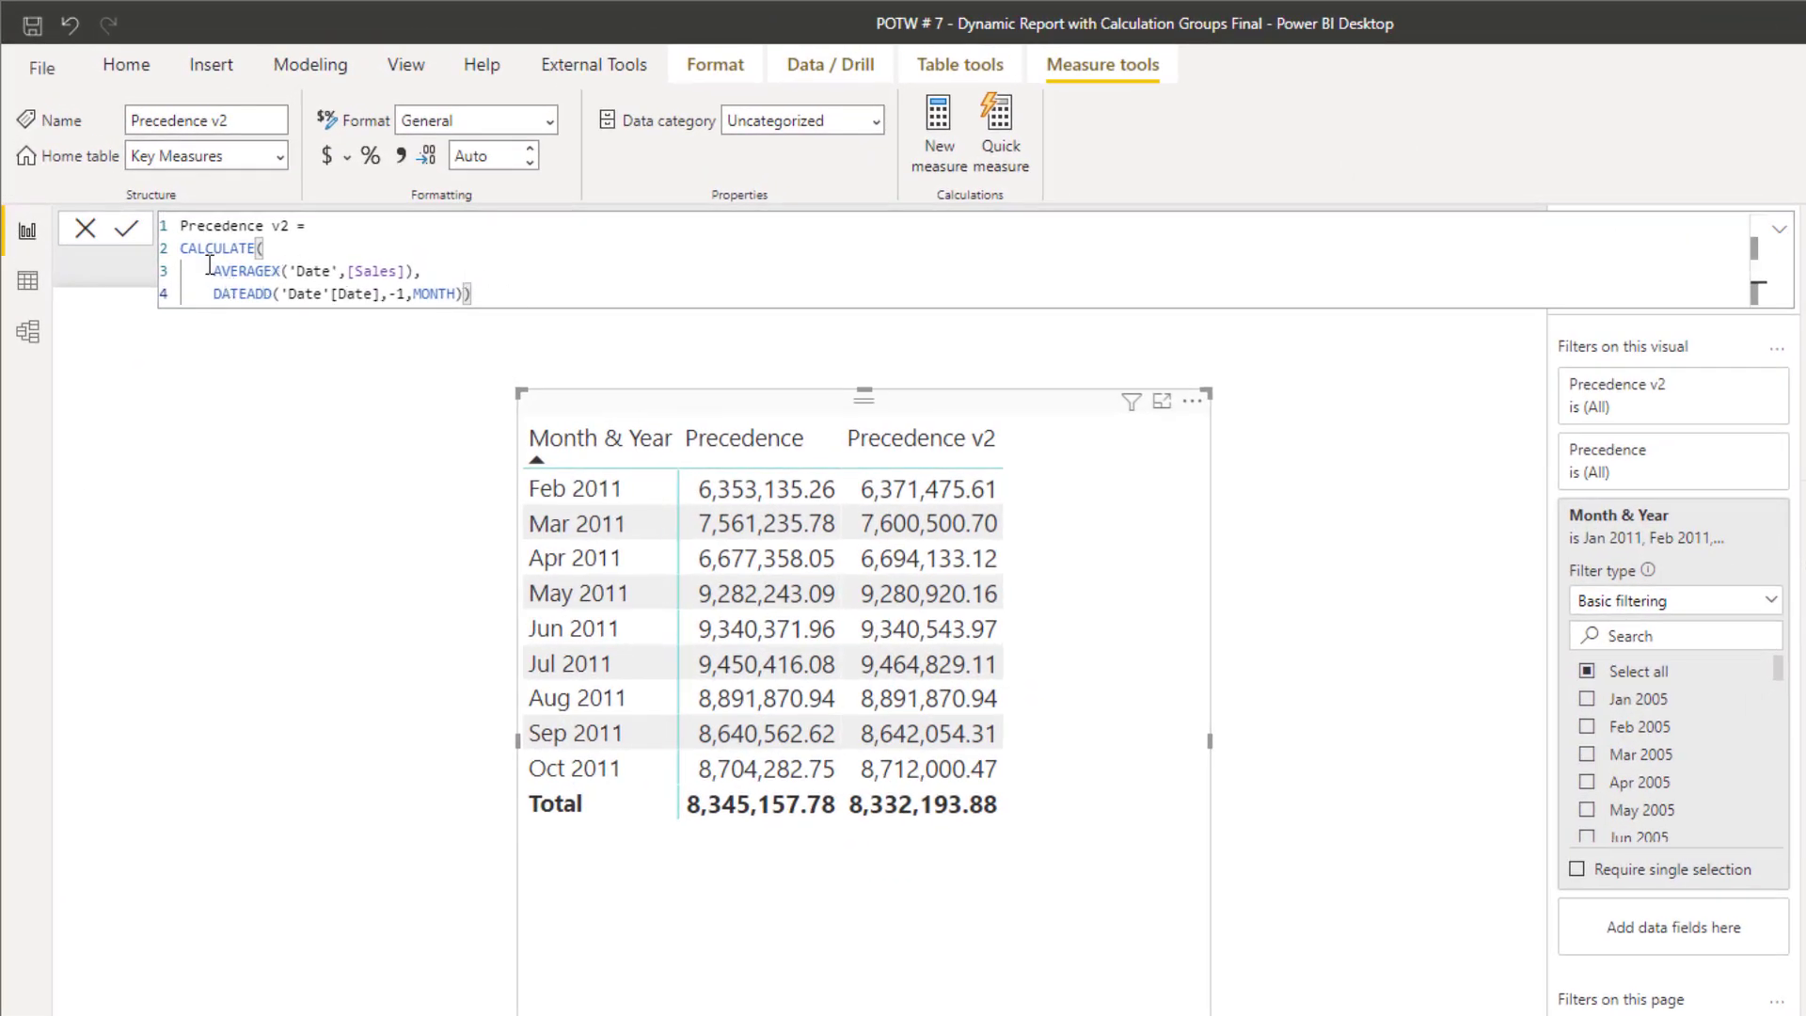
drag(212, 270, 422, 271)
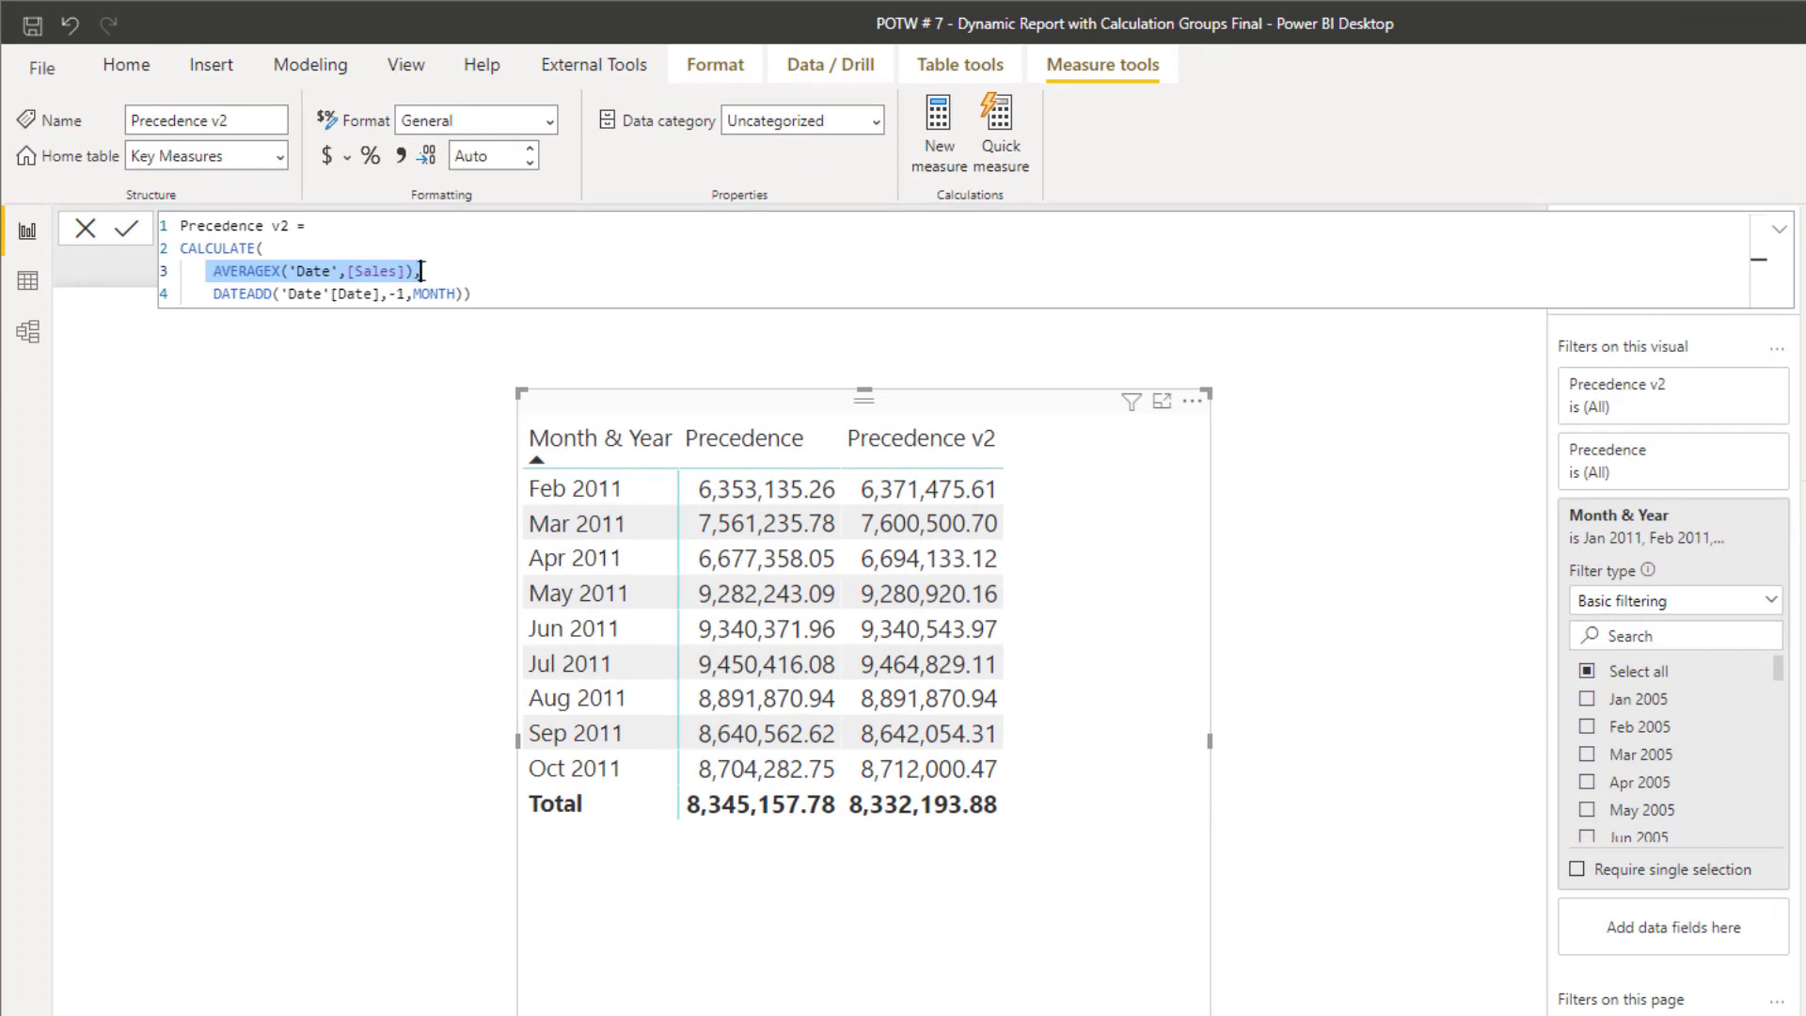
drag(209, 293, 472, 295)
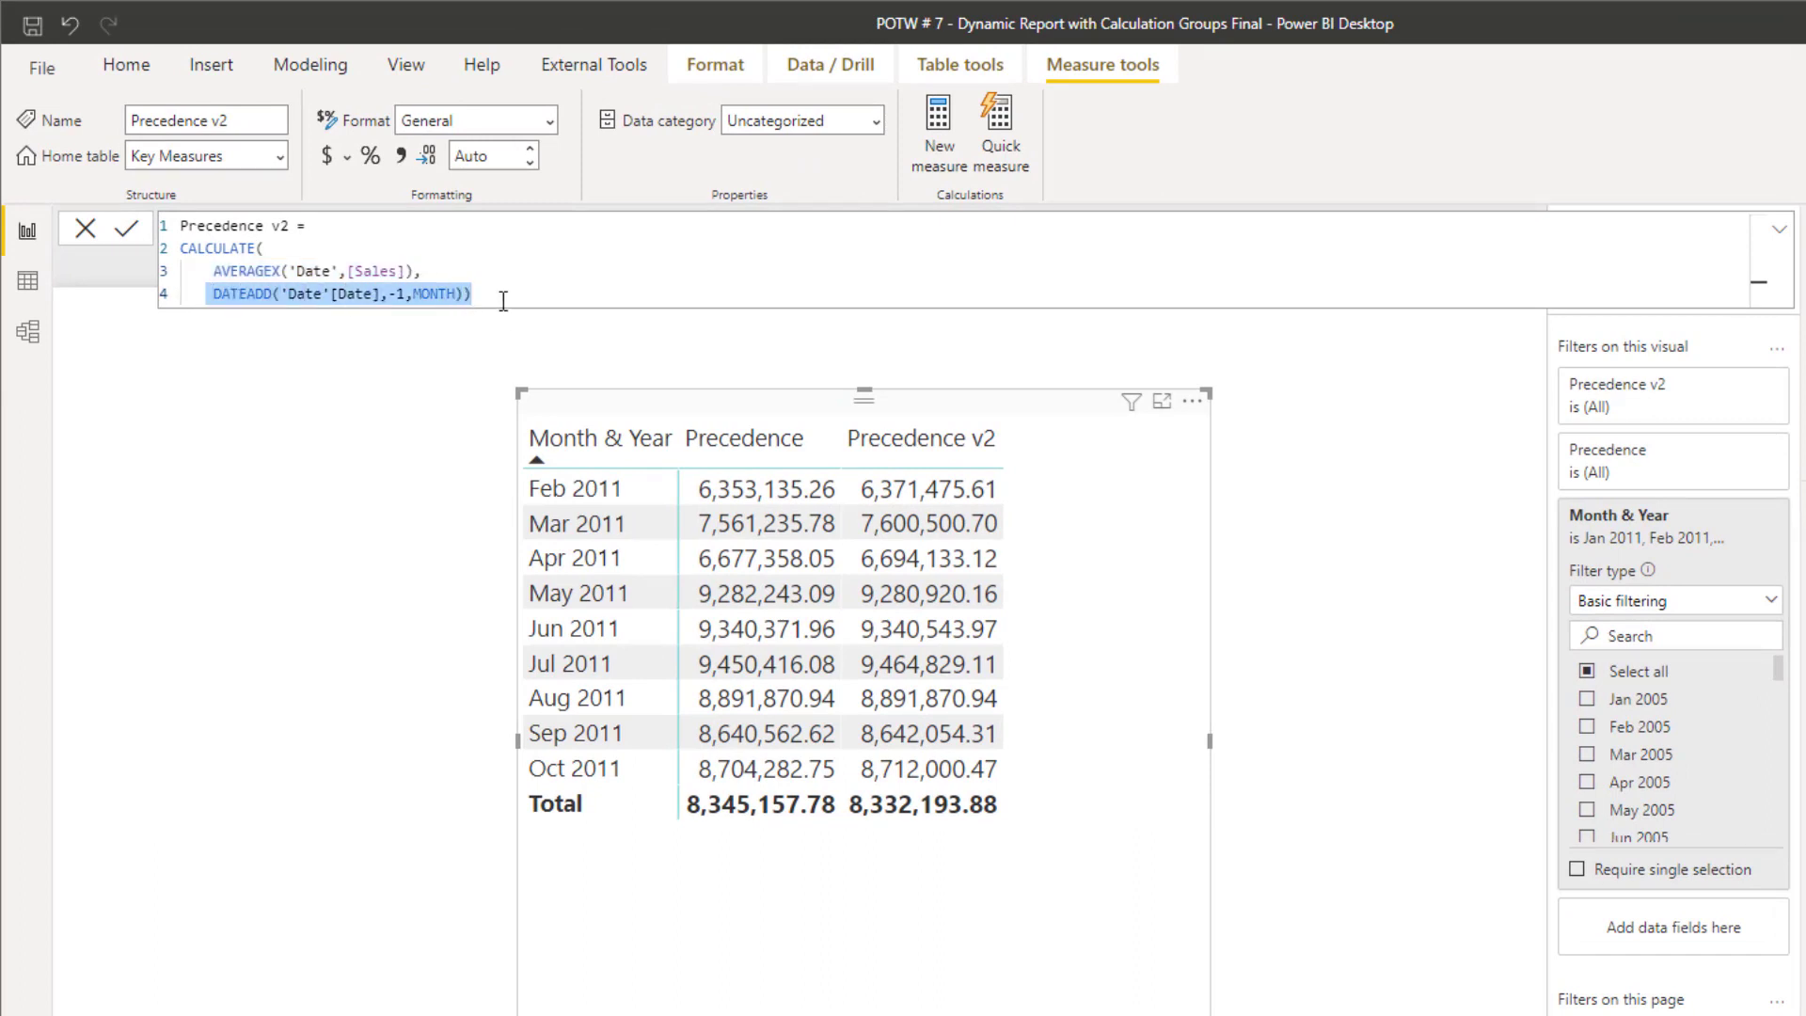
click(503, 301)
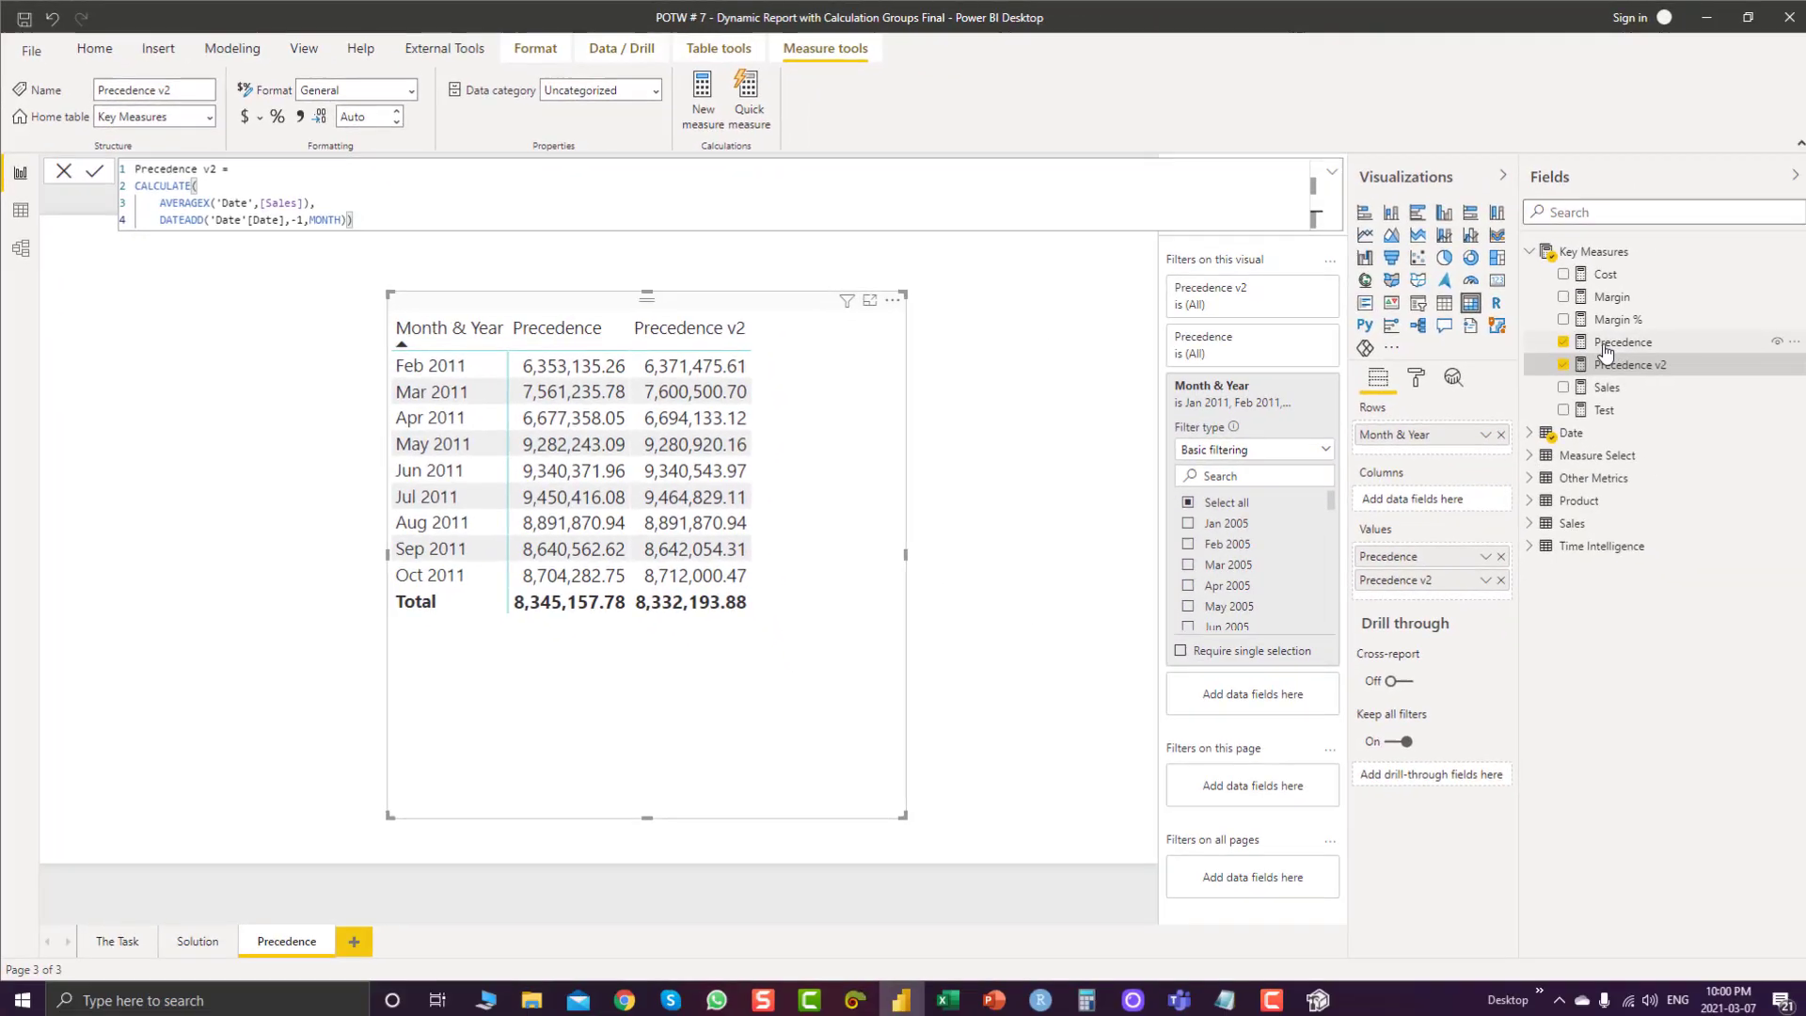
Redisplay the Precedence measure's formula and compare the order of its Time Intelligence and Other Metrics filter lines
click(1600, 344)
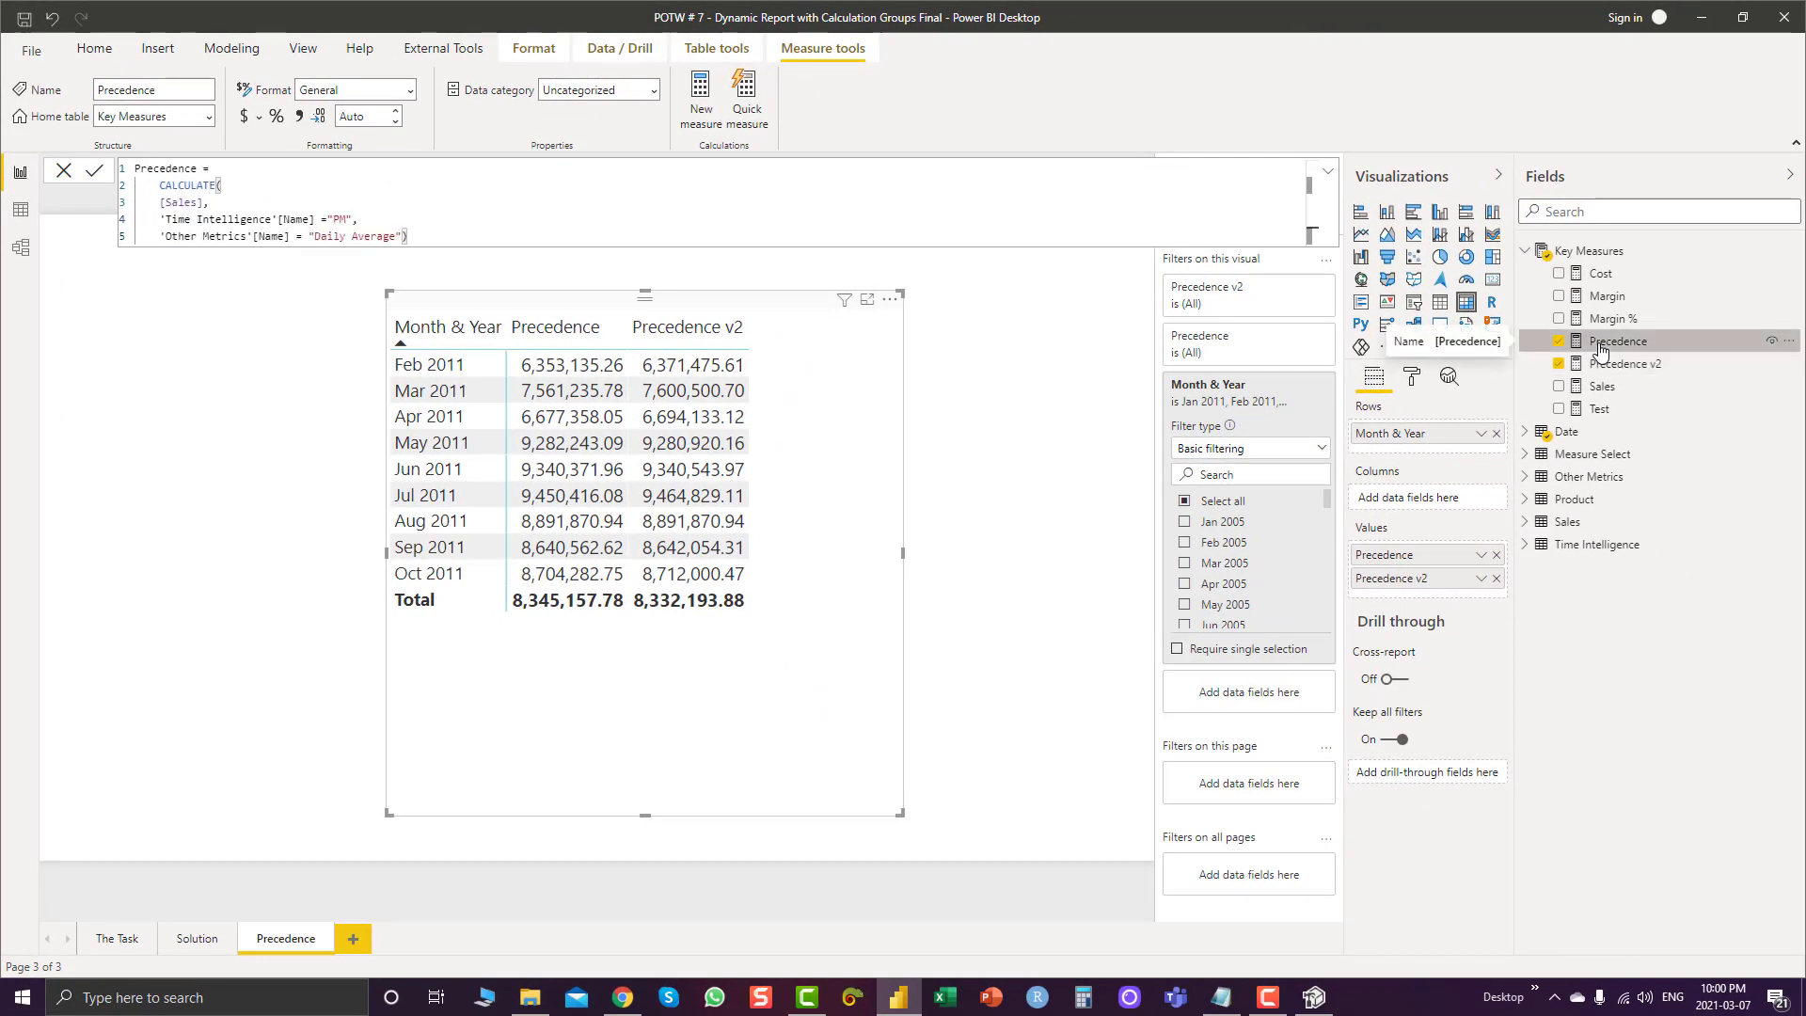
click(360, 221)
drag(433, 234, 165, 233)
click(369, 220)
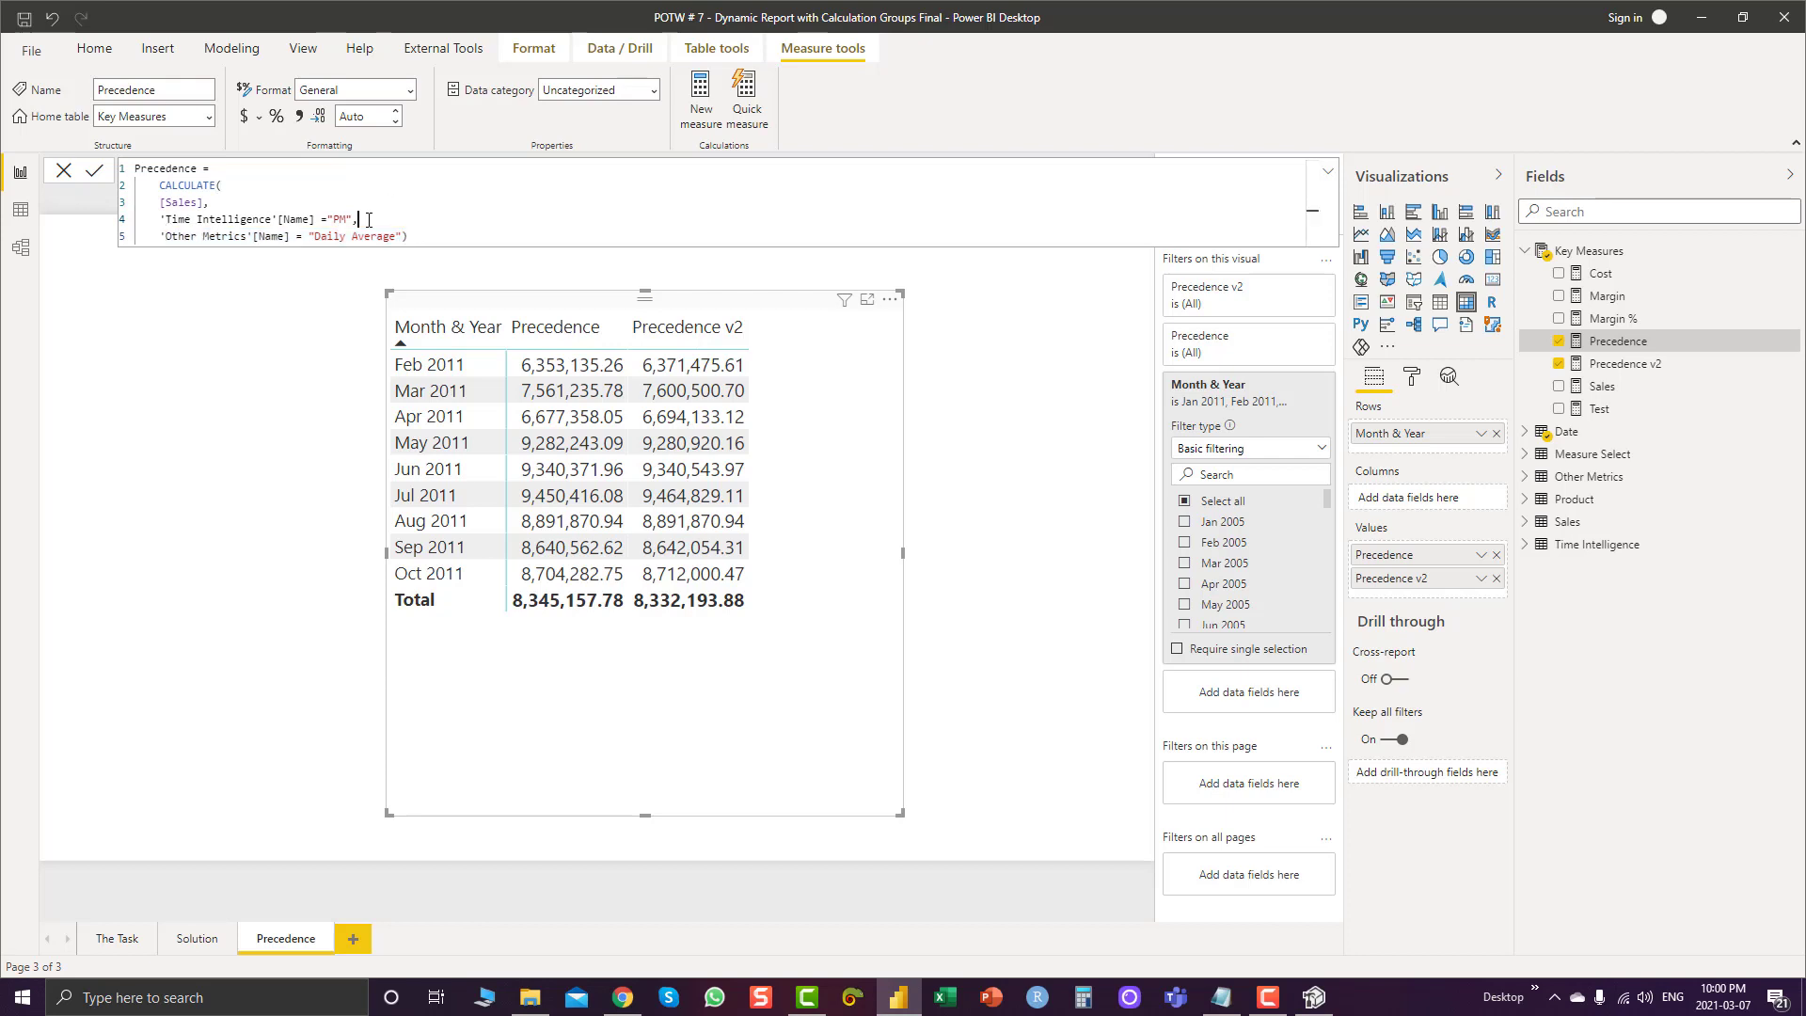
drag(368, 220, 175, 218)
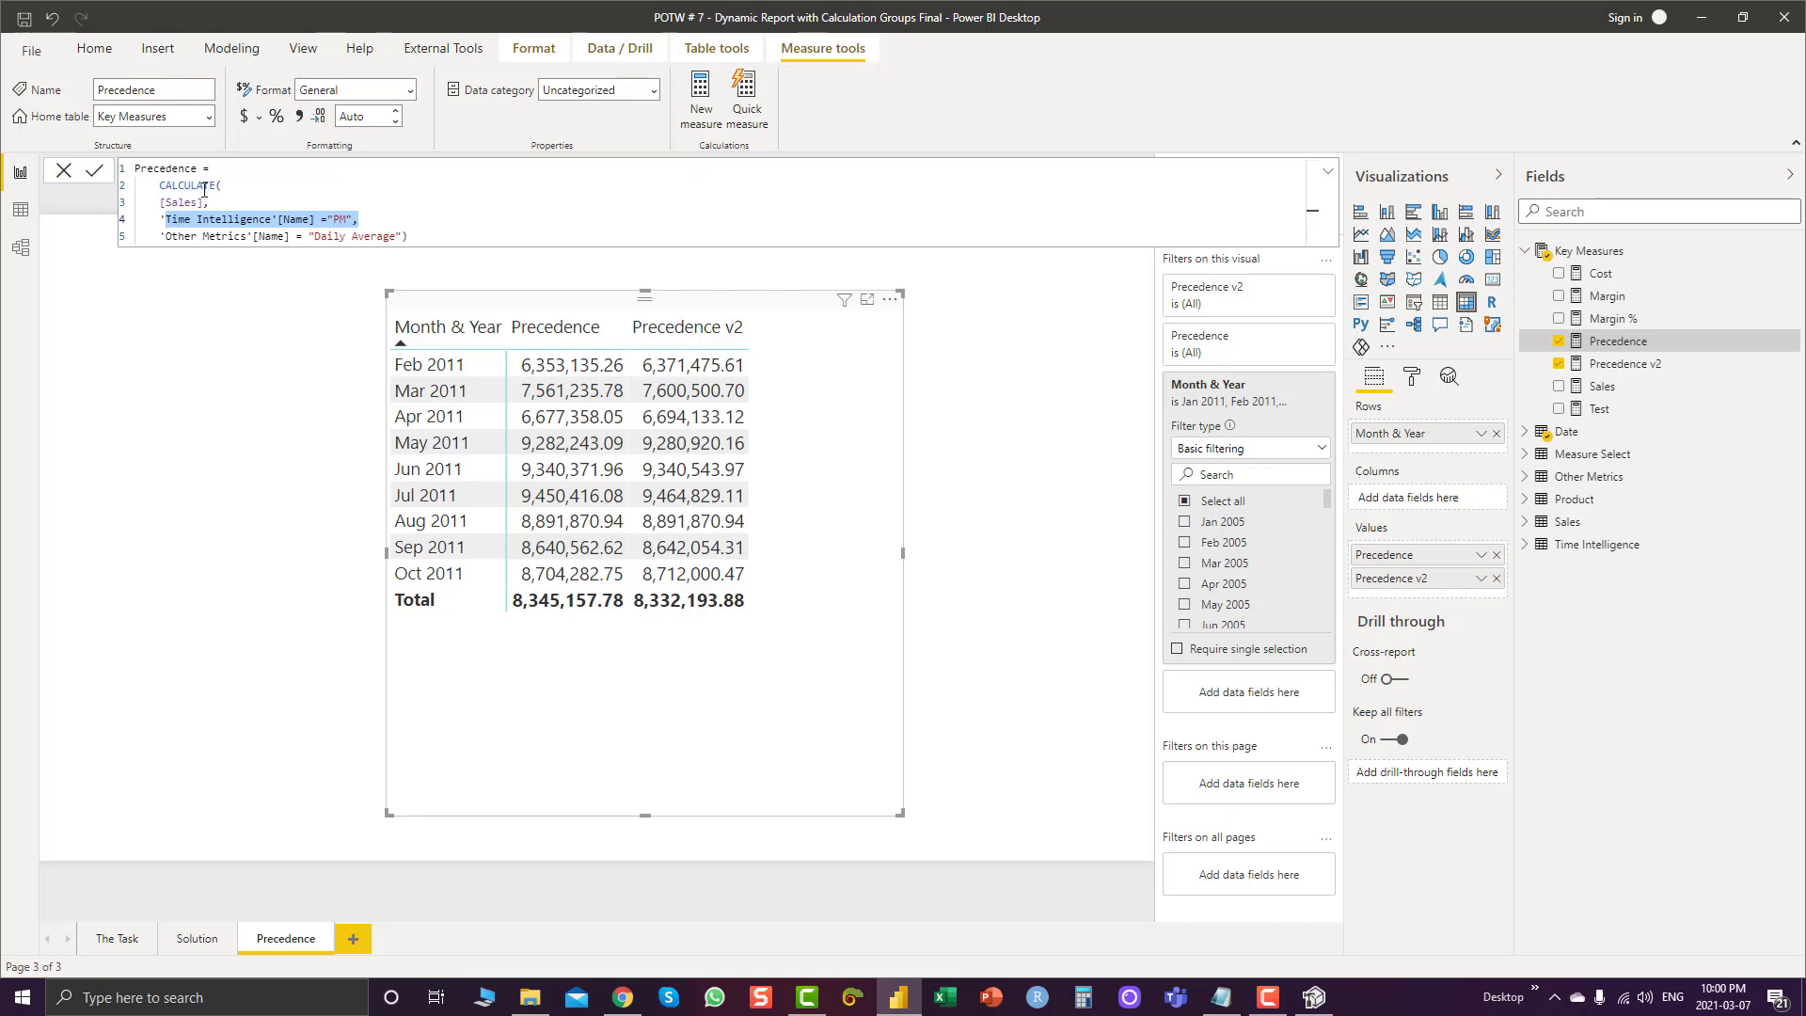
drag(439, 236, 162, 224)
Open the report's Solution page, then switch to Tabular Editor and check the Measure Select calculation group's precedence
click(205, 942)
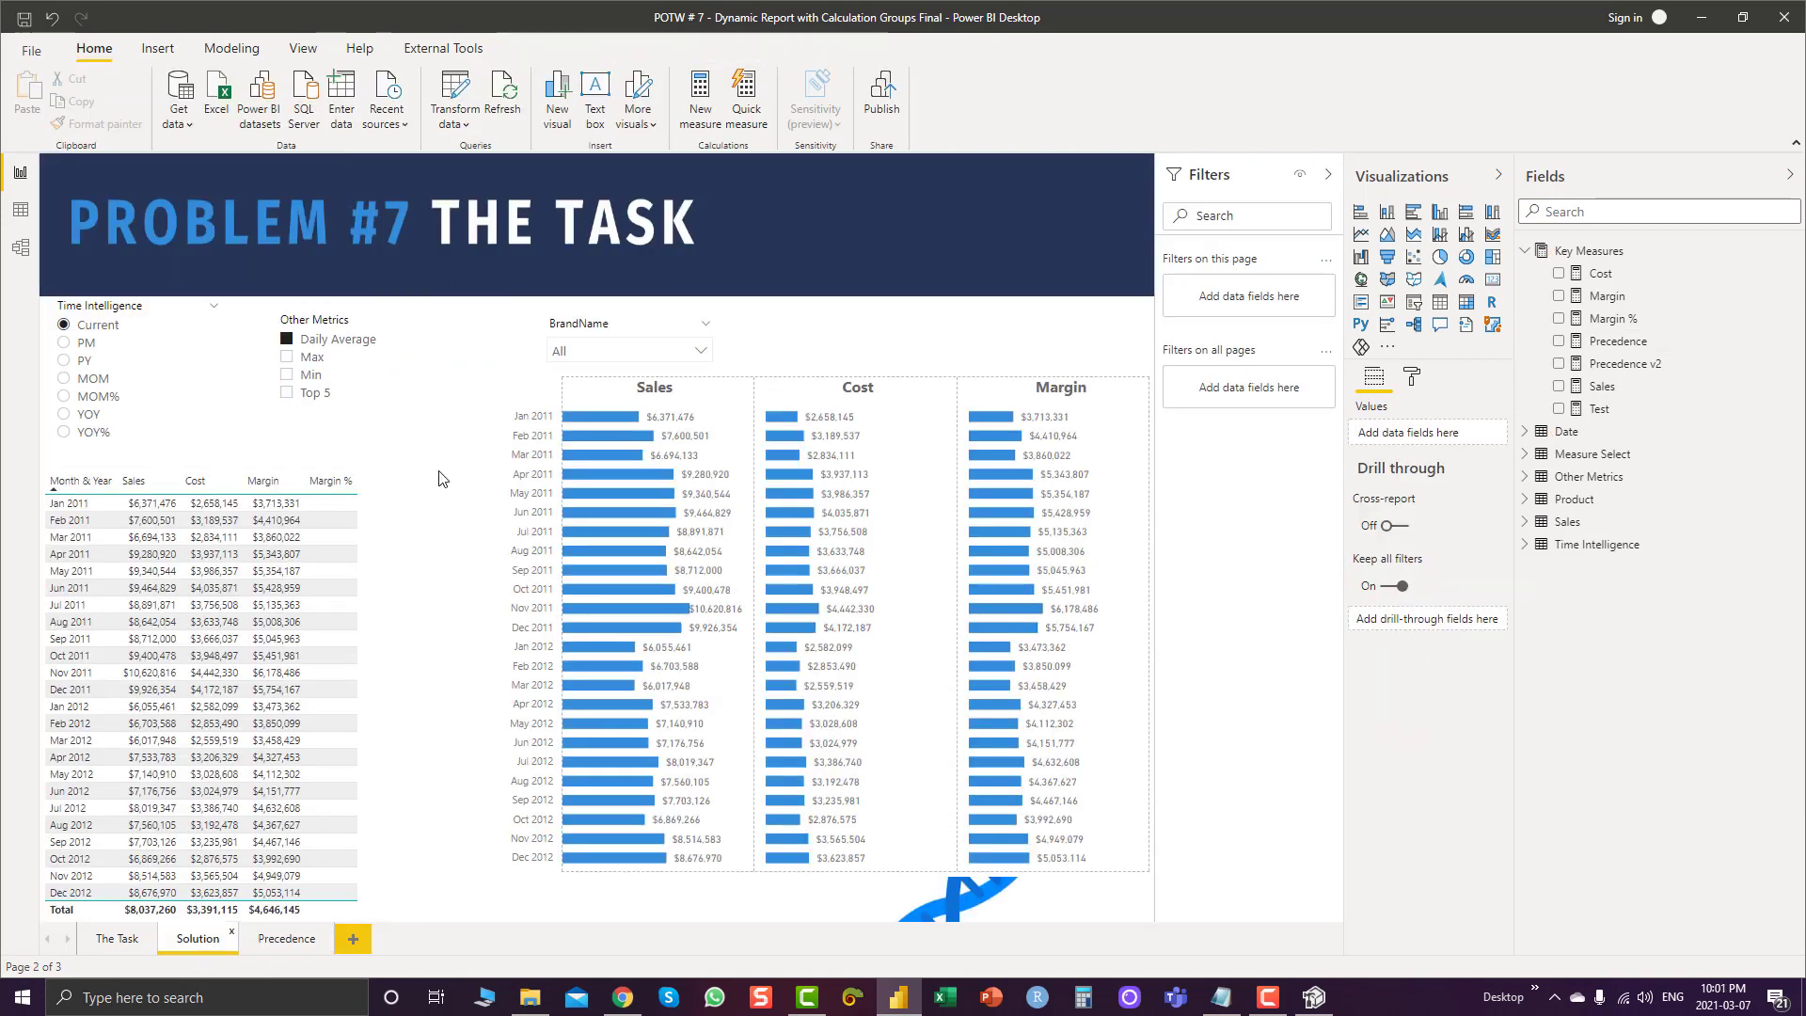
click(1321, 999)
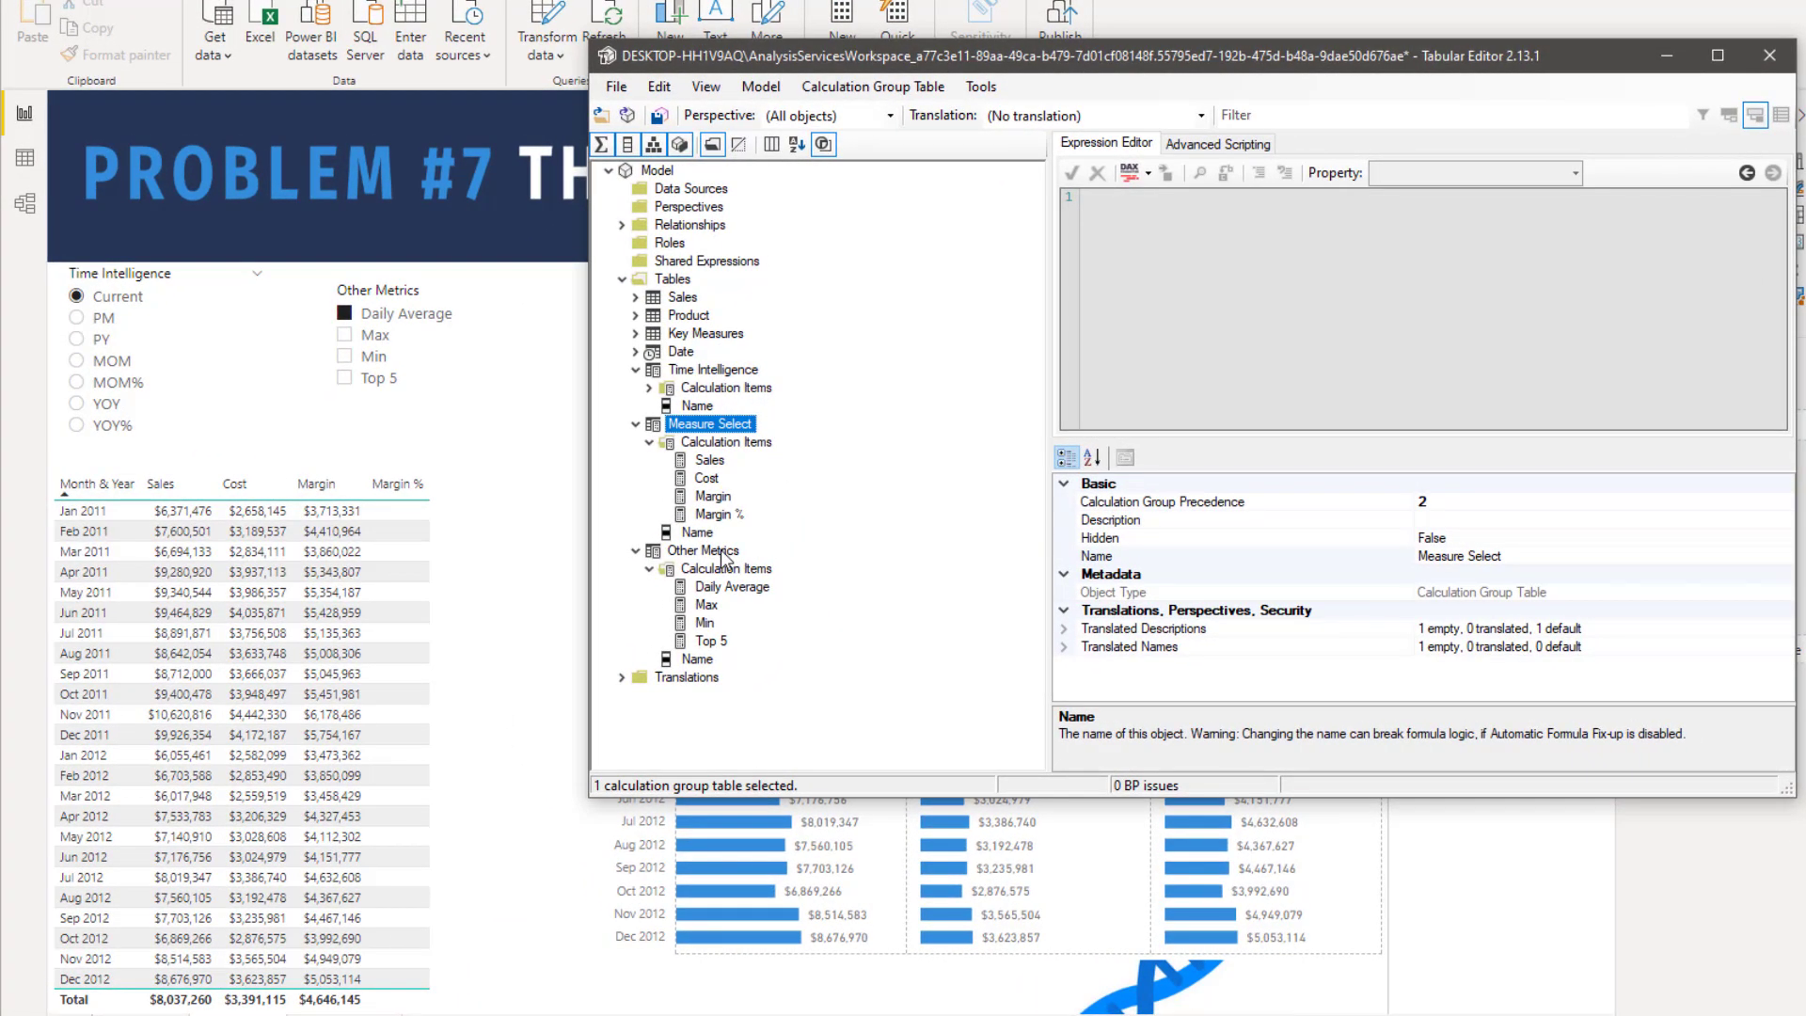
click(732, 426)
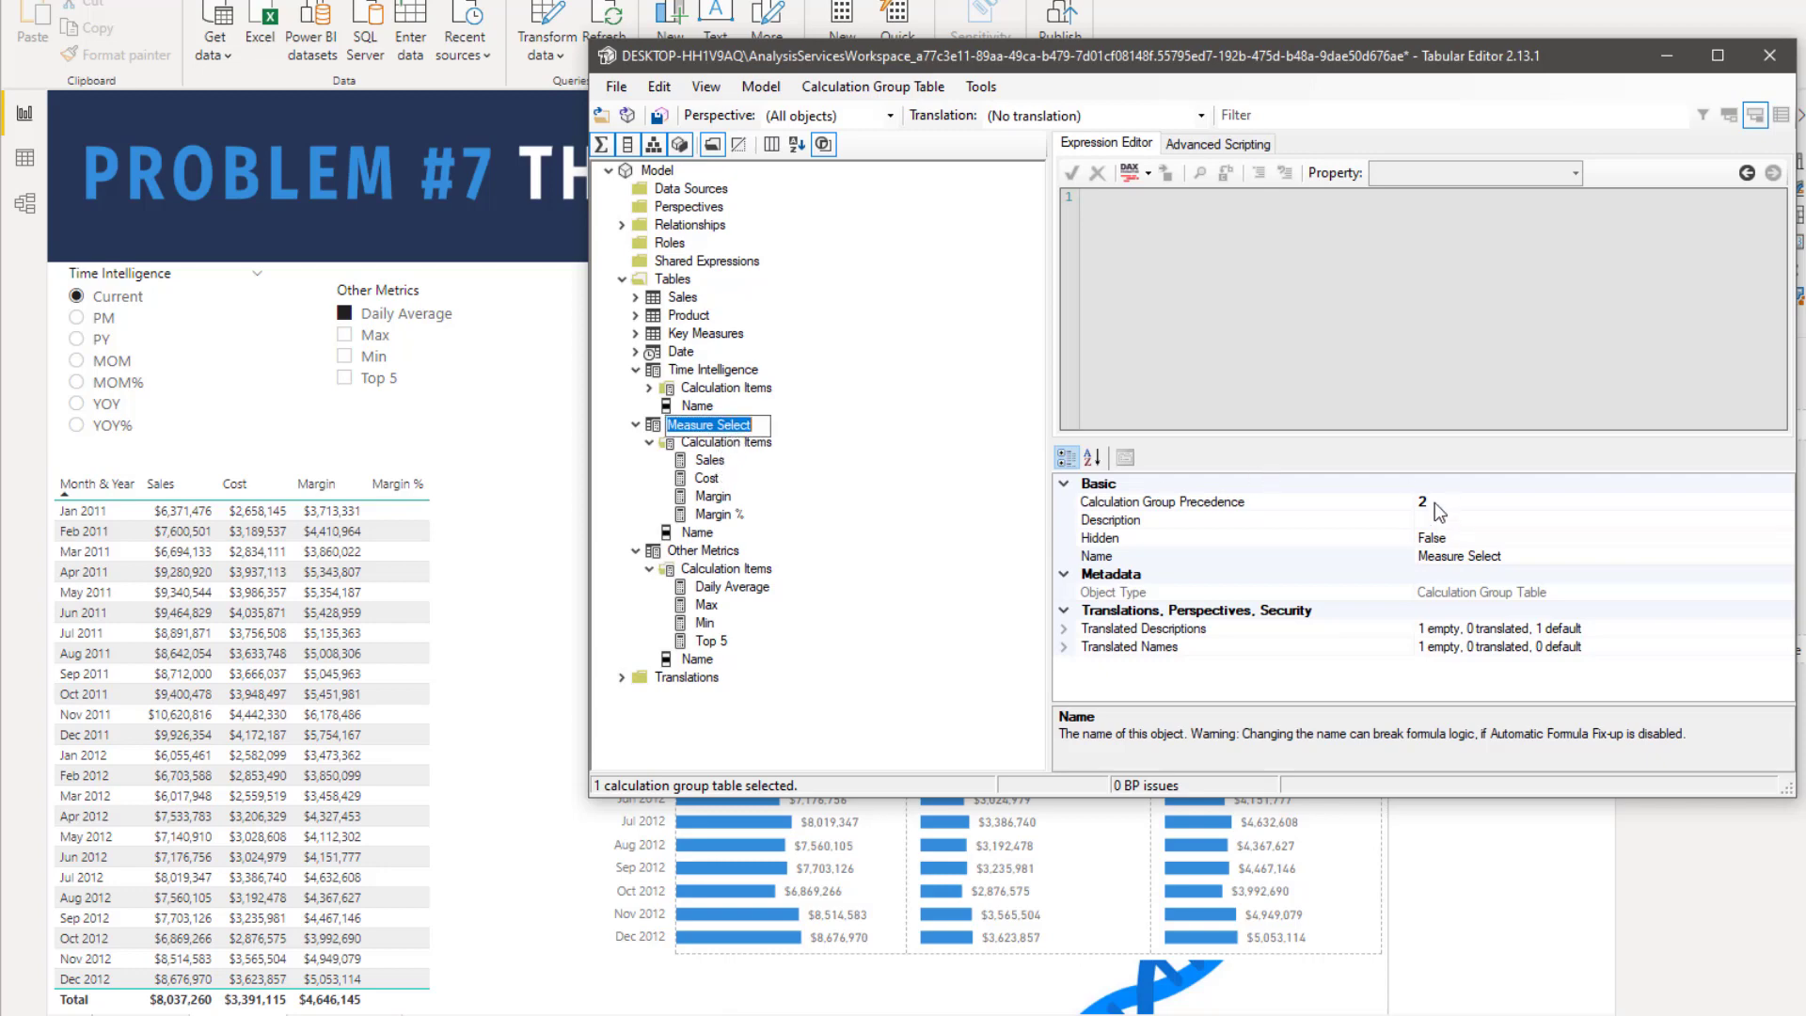
key(Return)
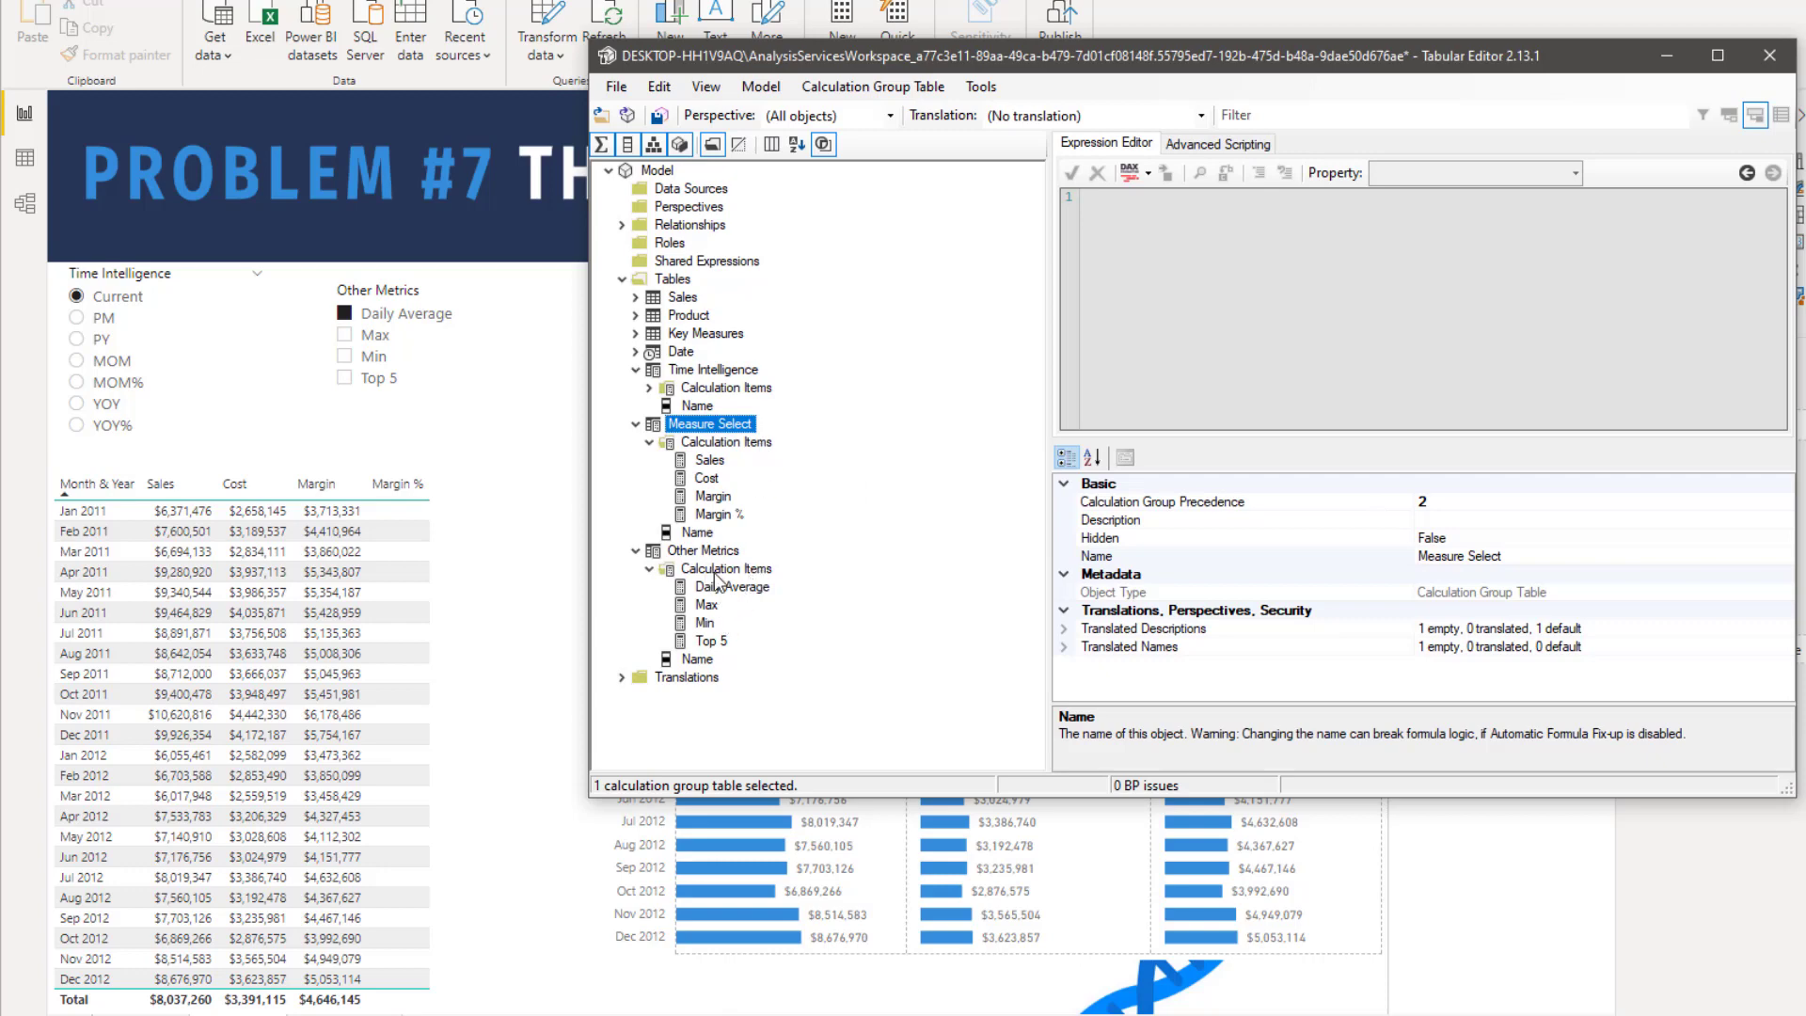
Set the Time Intelligence calculation group's precedence to 1 and save the model
click(702, 373)
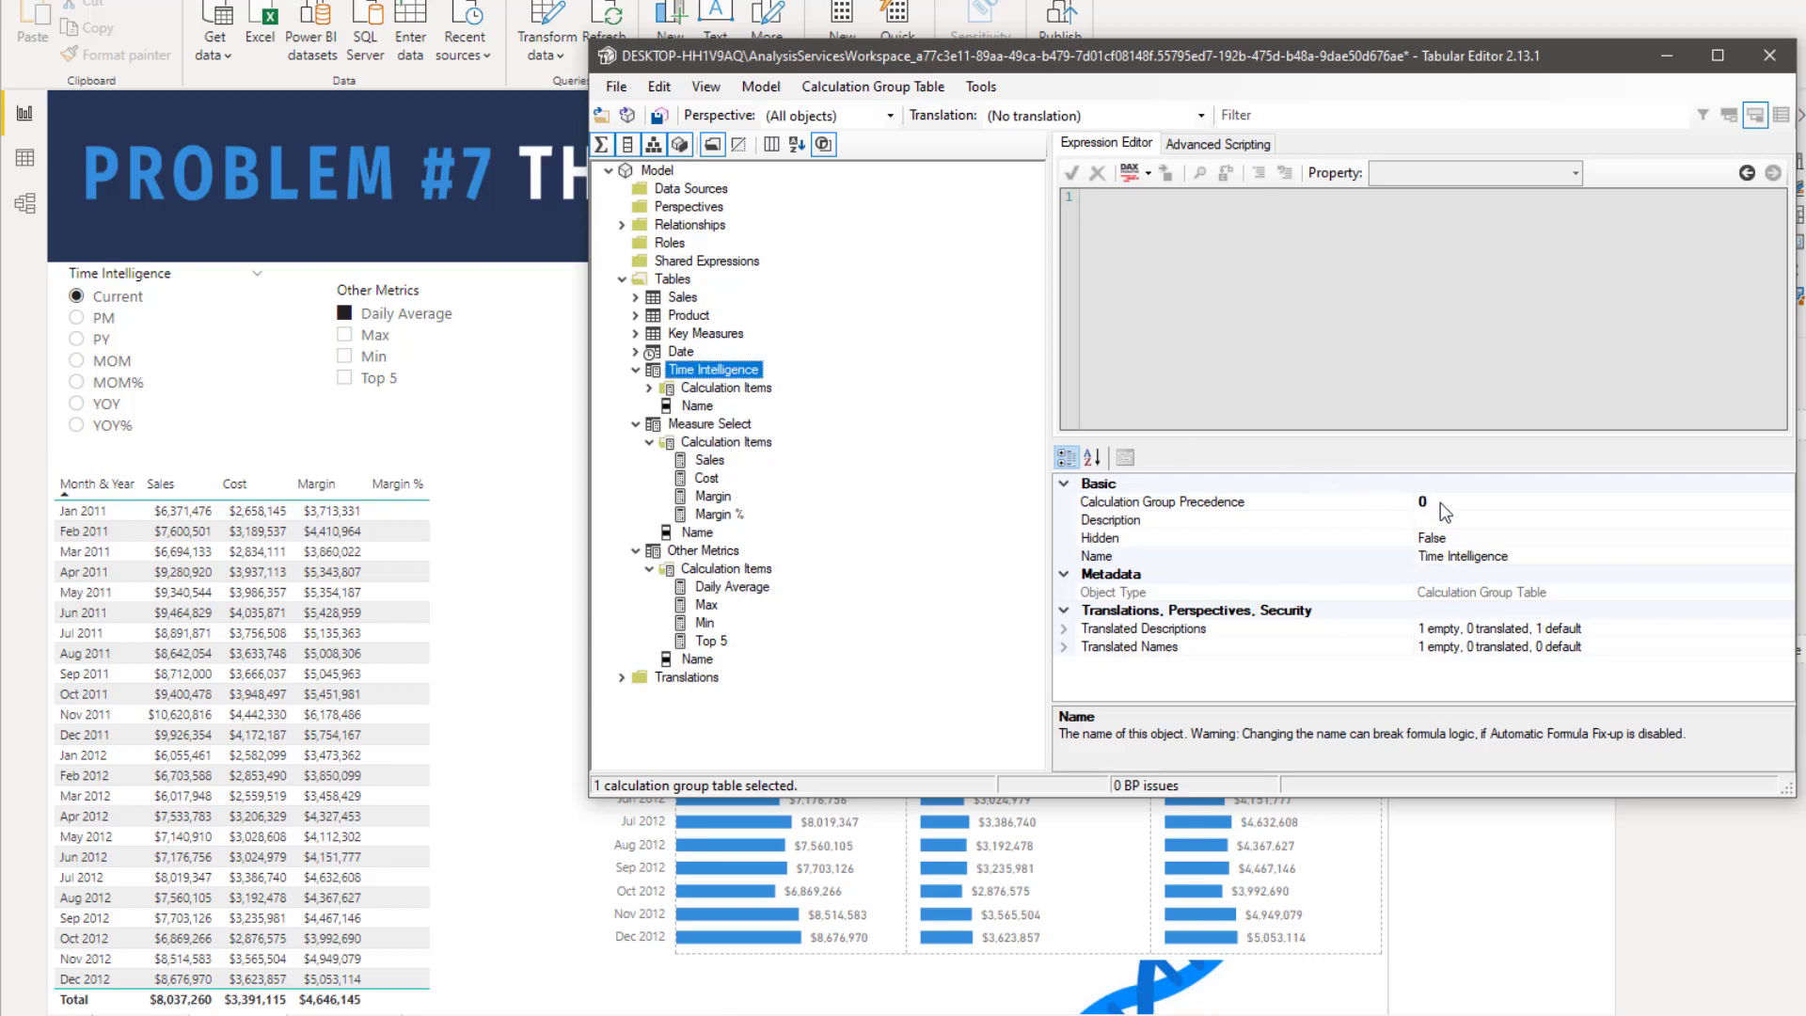
click(1439, 504)
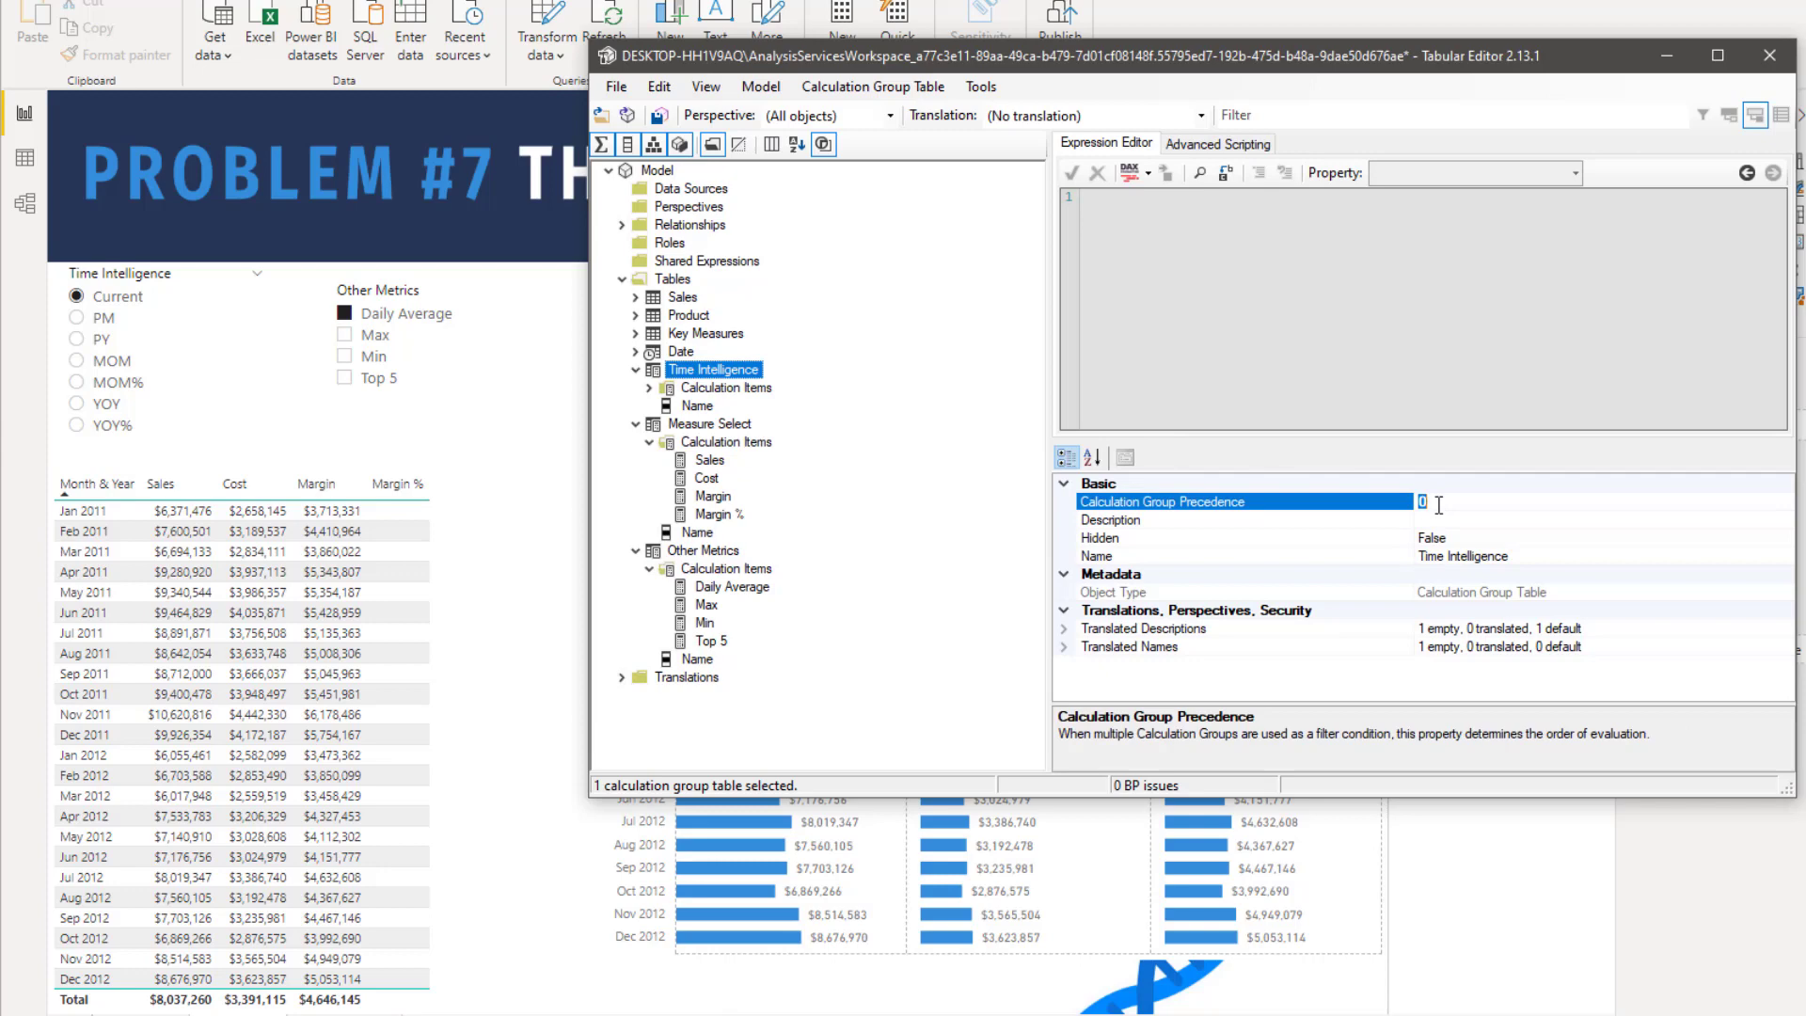
text(1)
key(Return)
key(ctrl+s)
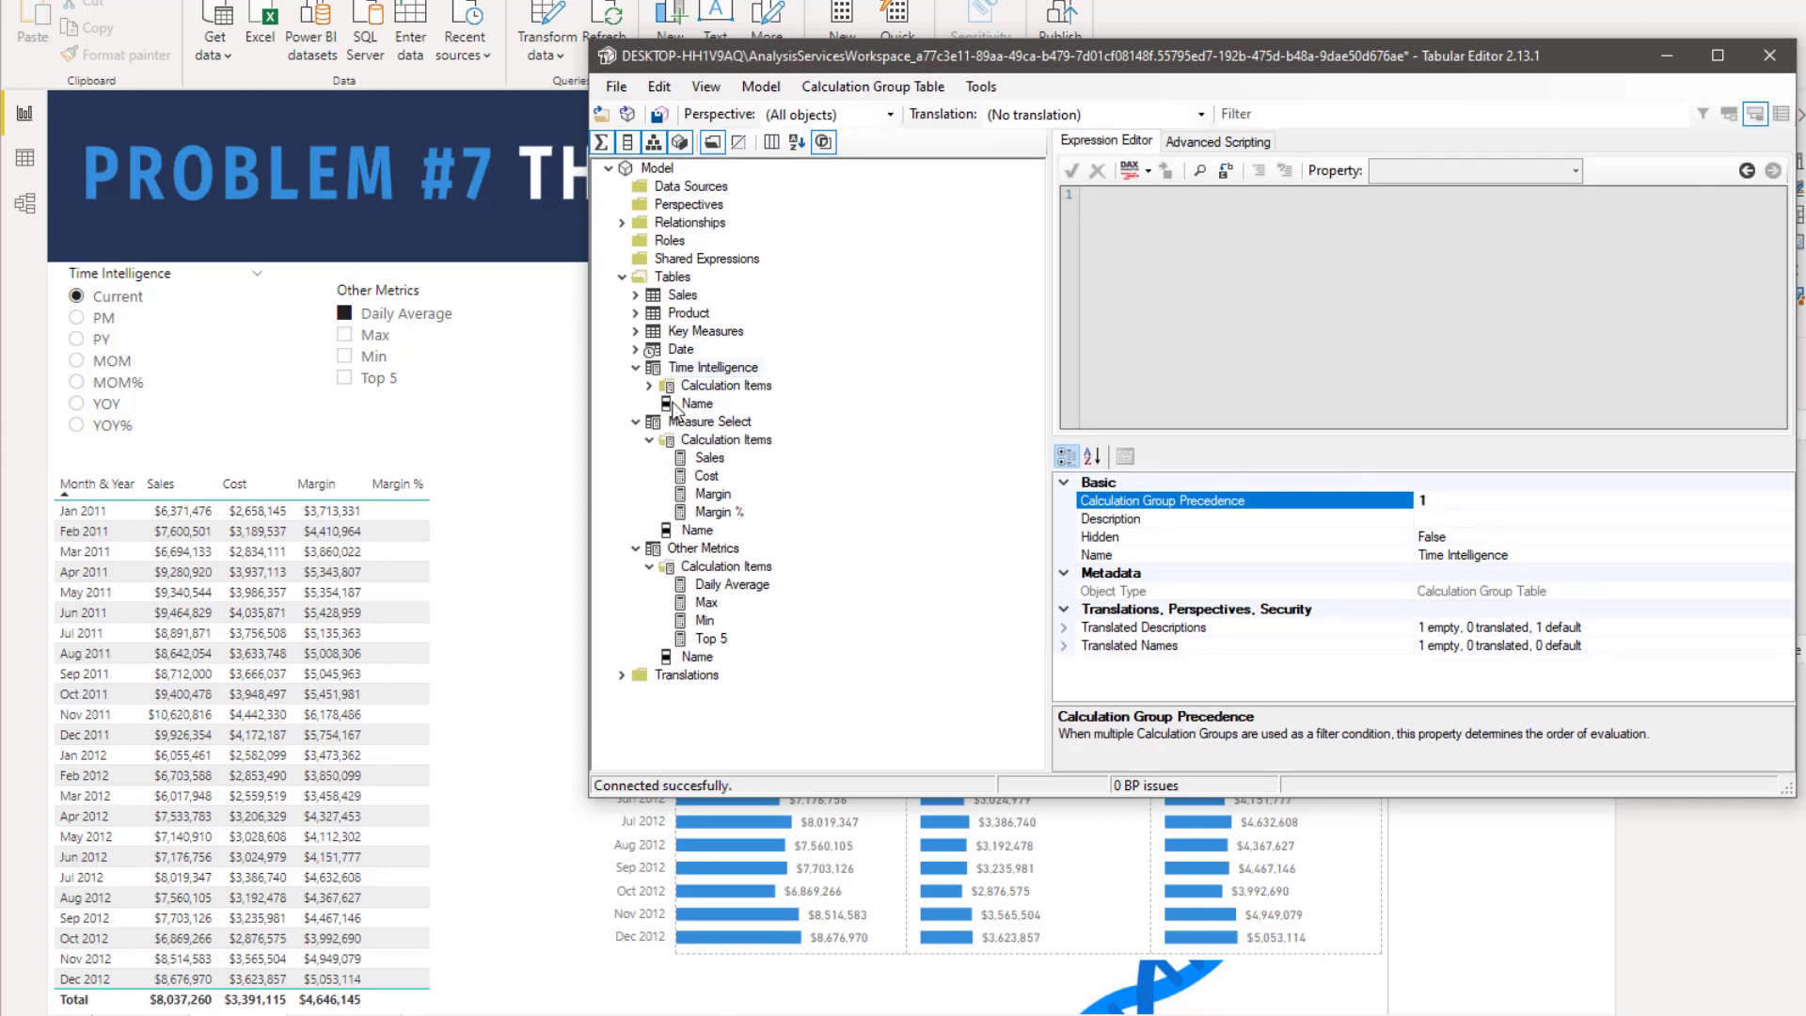
Set the Other Metrics calculation group's precedence to 0, save the model, and return to the Power BI report
click(685, 551)
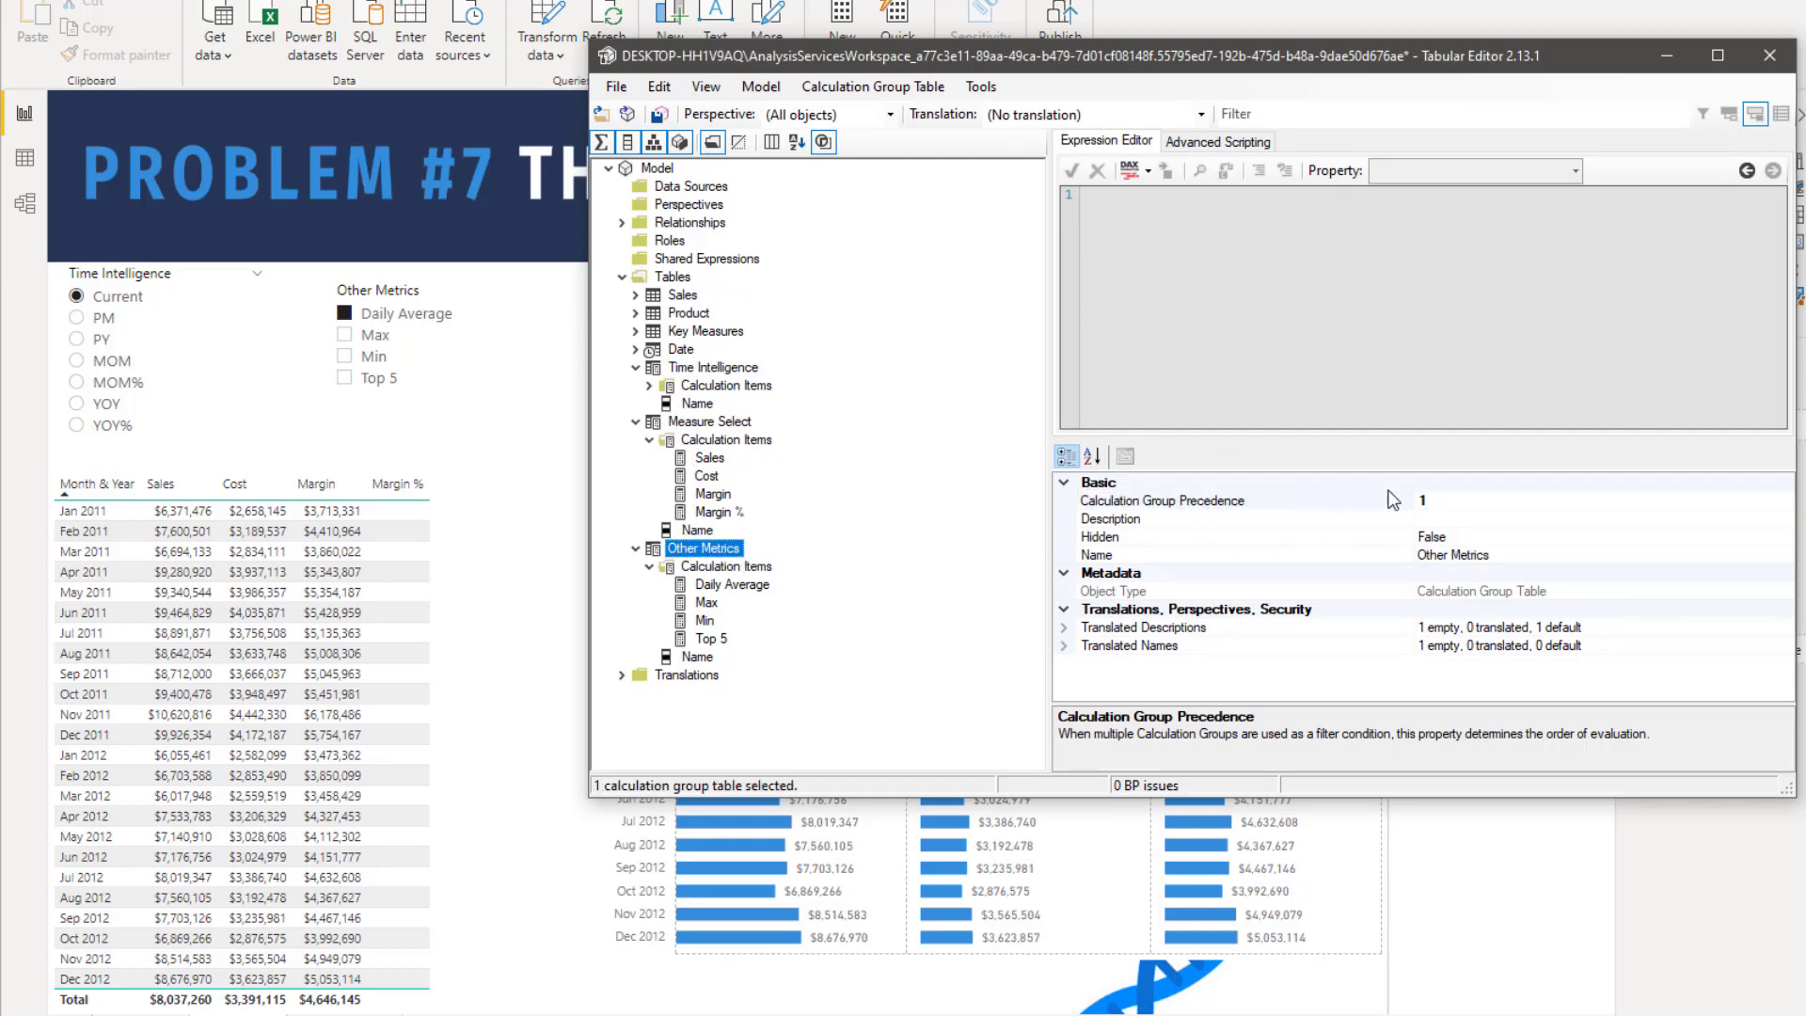
click(1442, 501)
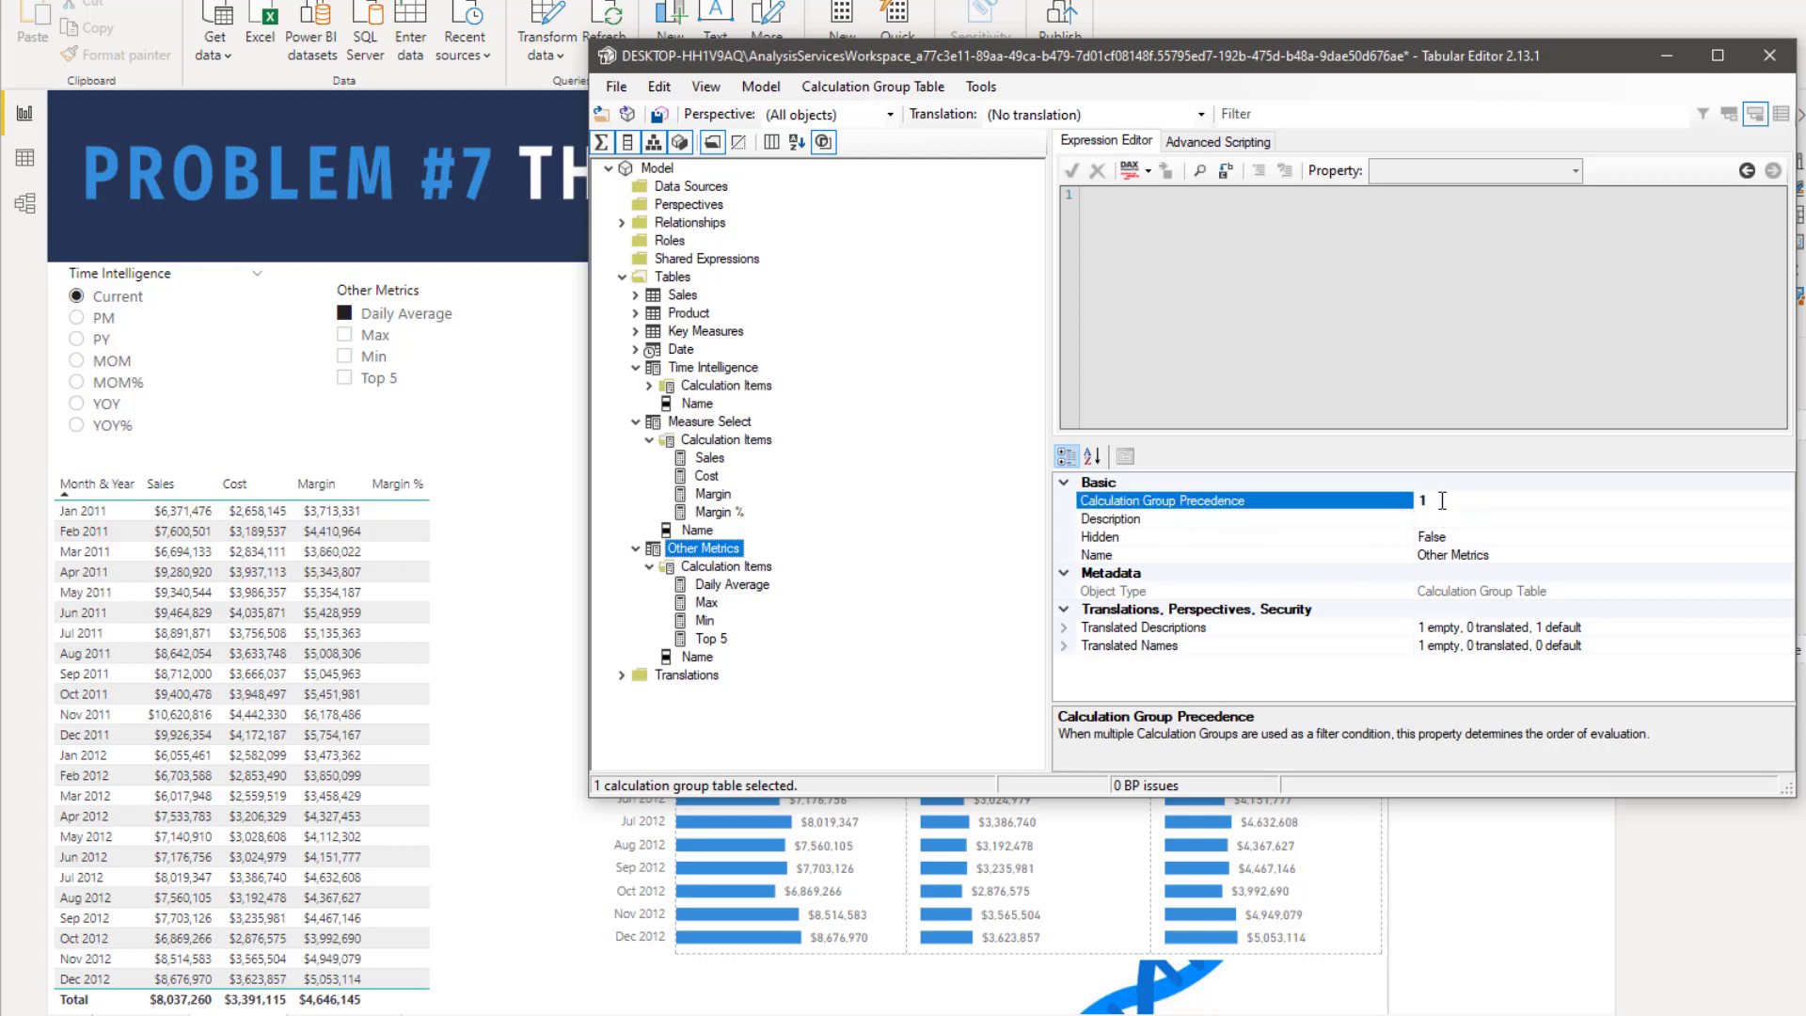
key(Return)
key(ctrl+s)
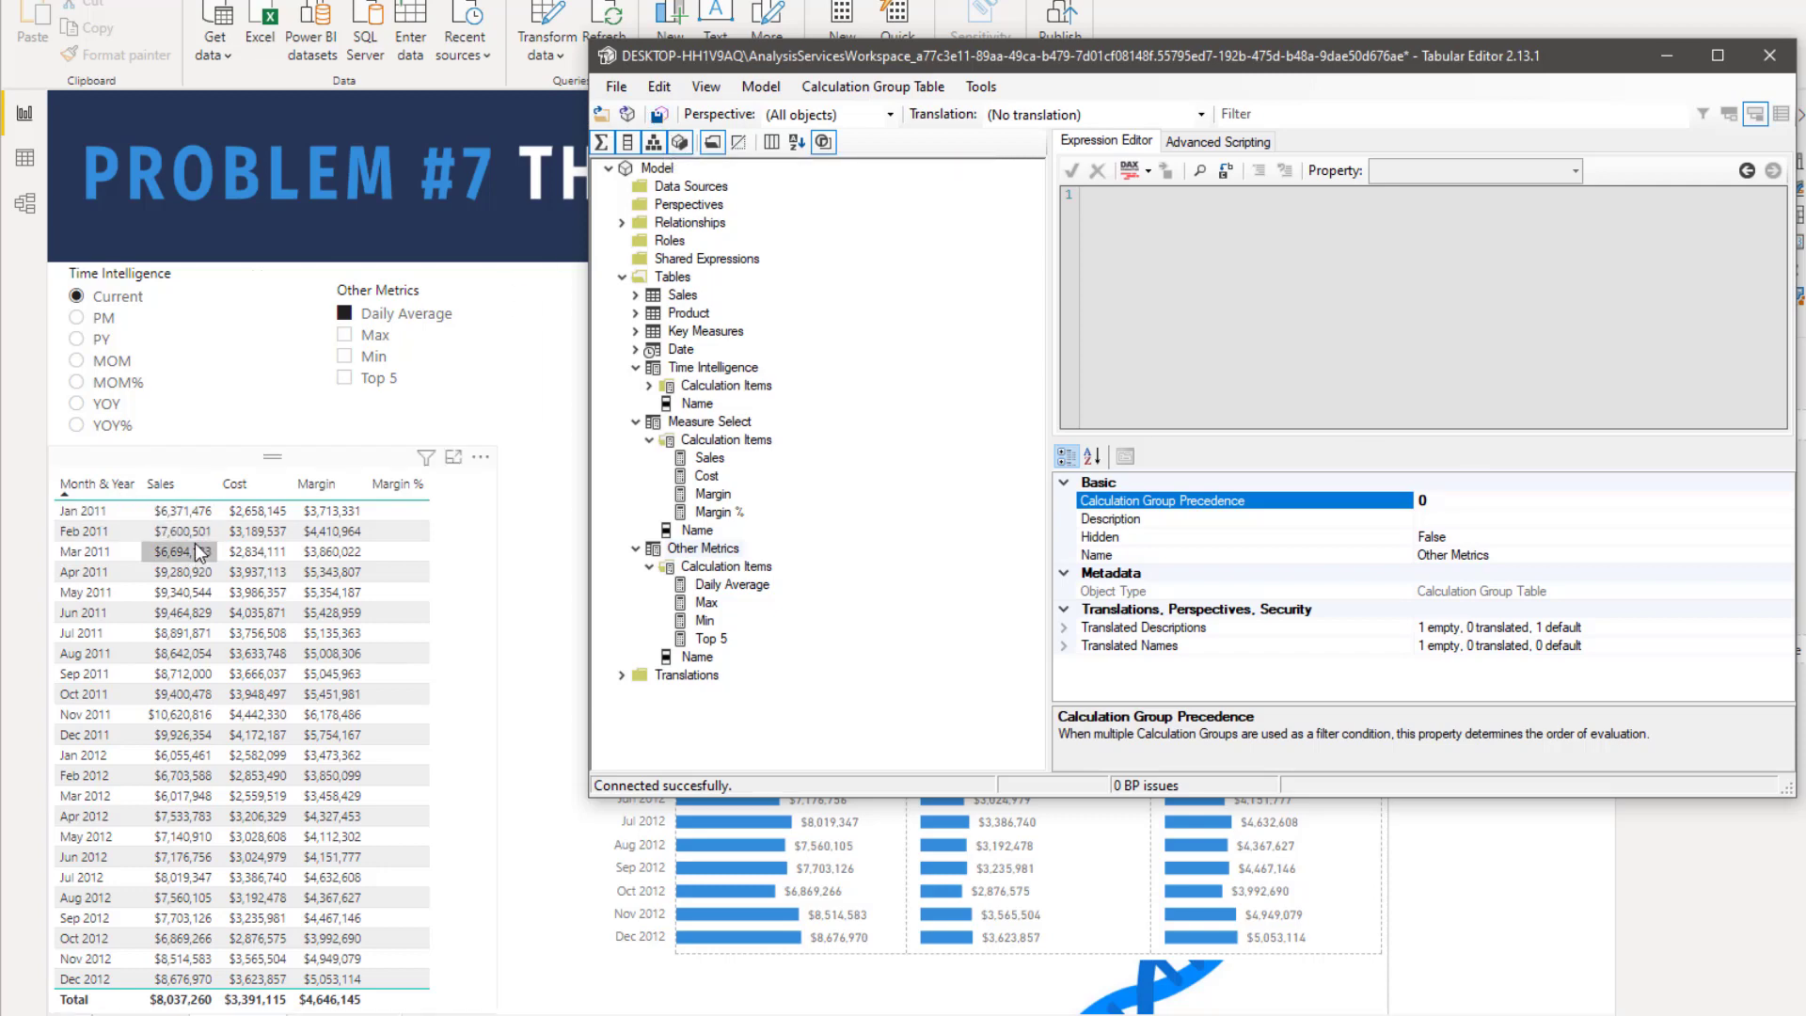
click(659, 115)
click(1667, 55)
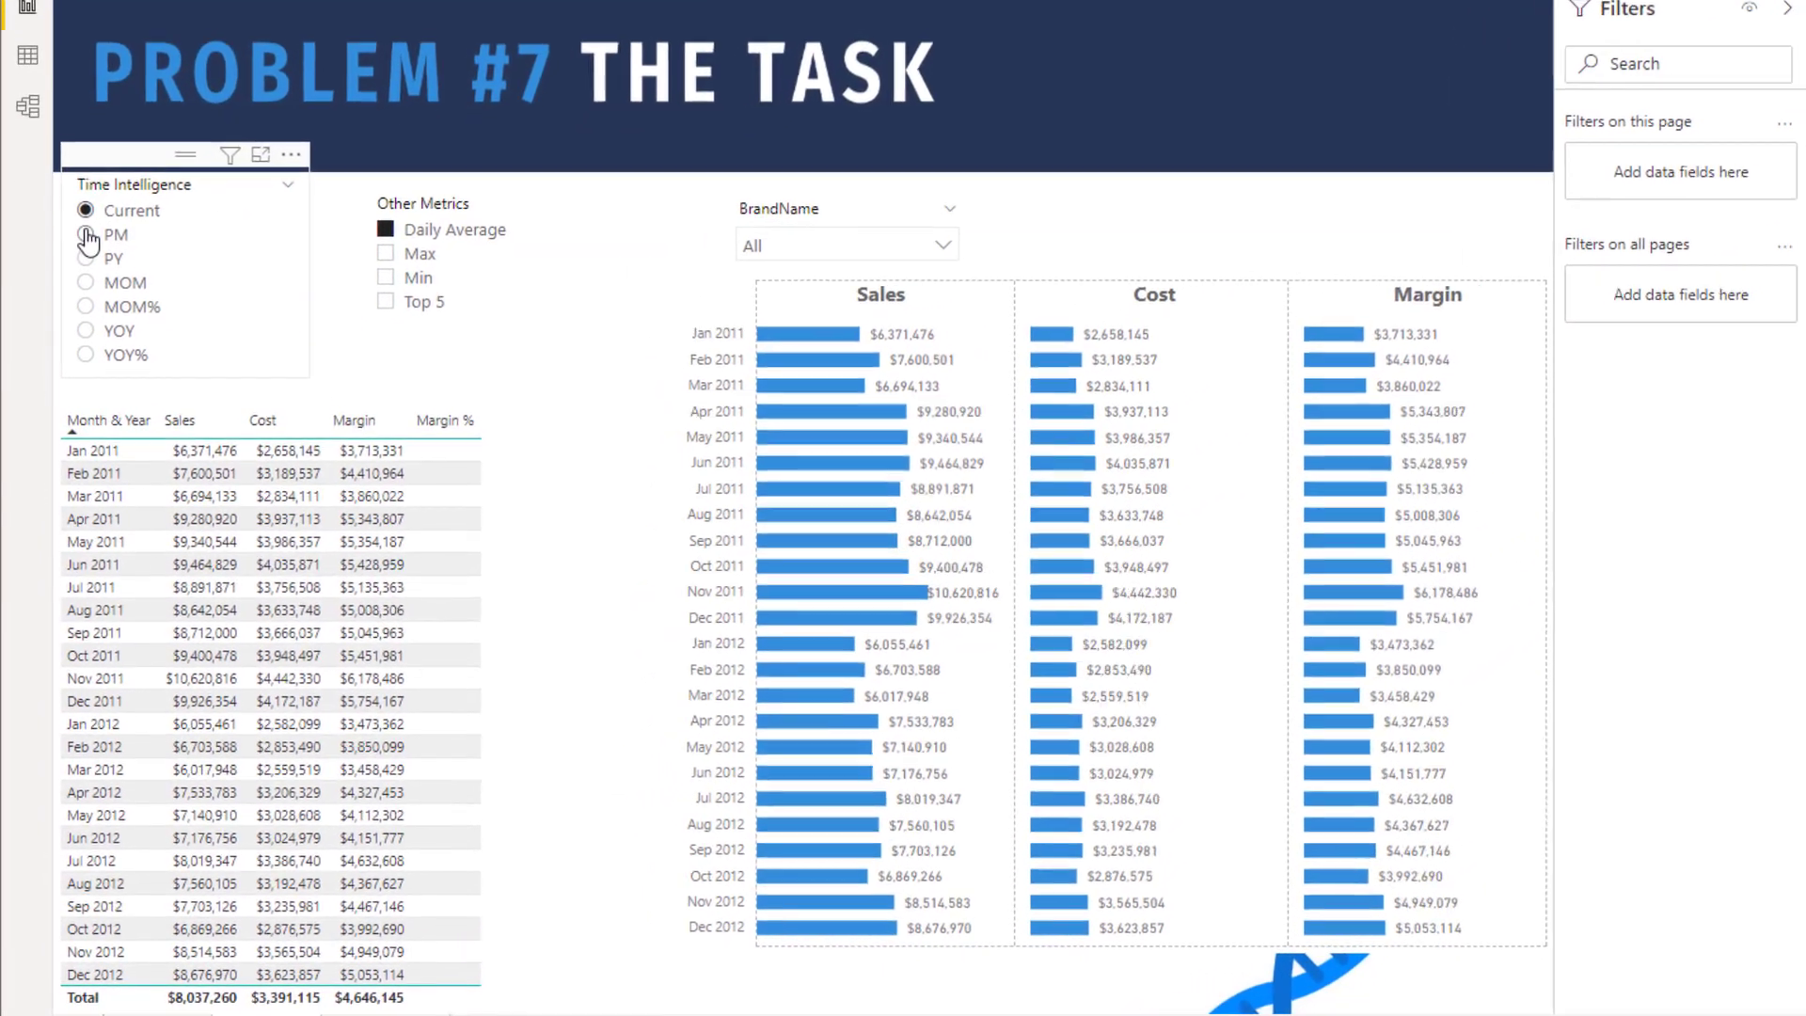
Check the daily averages with the Time Intelligence slicer set to PM, and return the slicer to Current
click(80, 294)
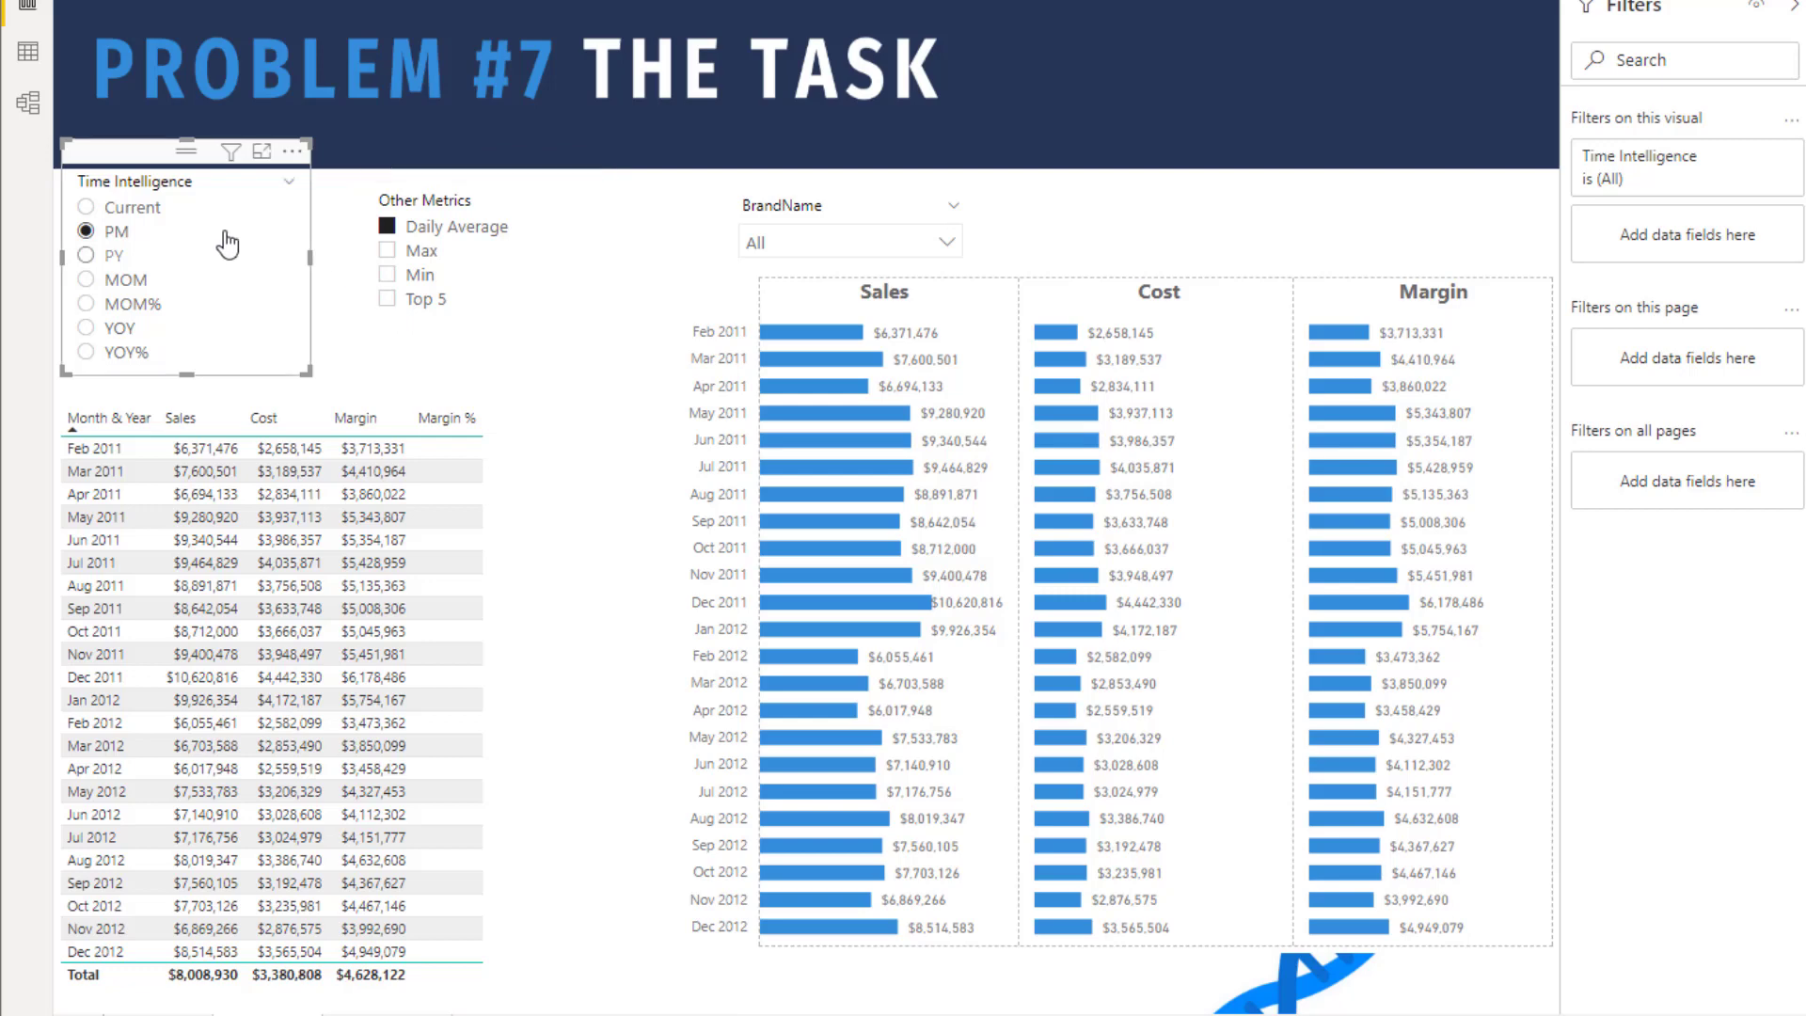
click(131, 209)
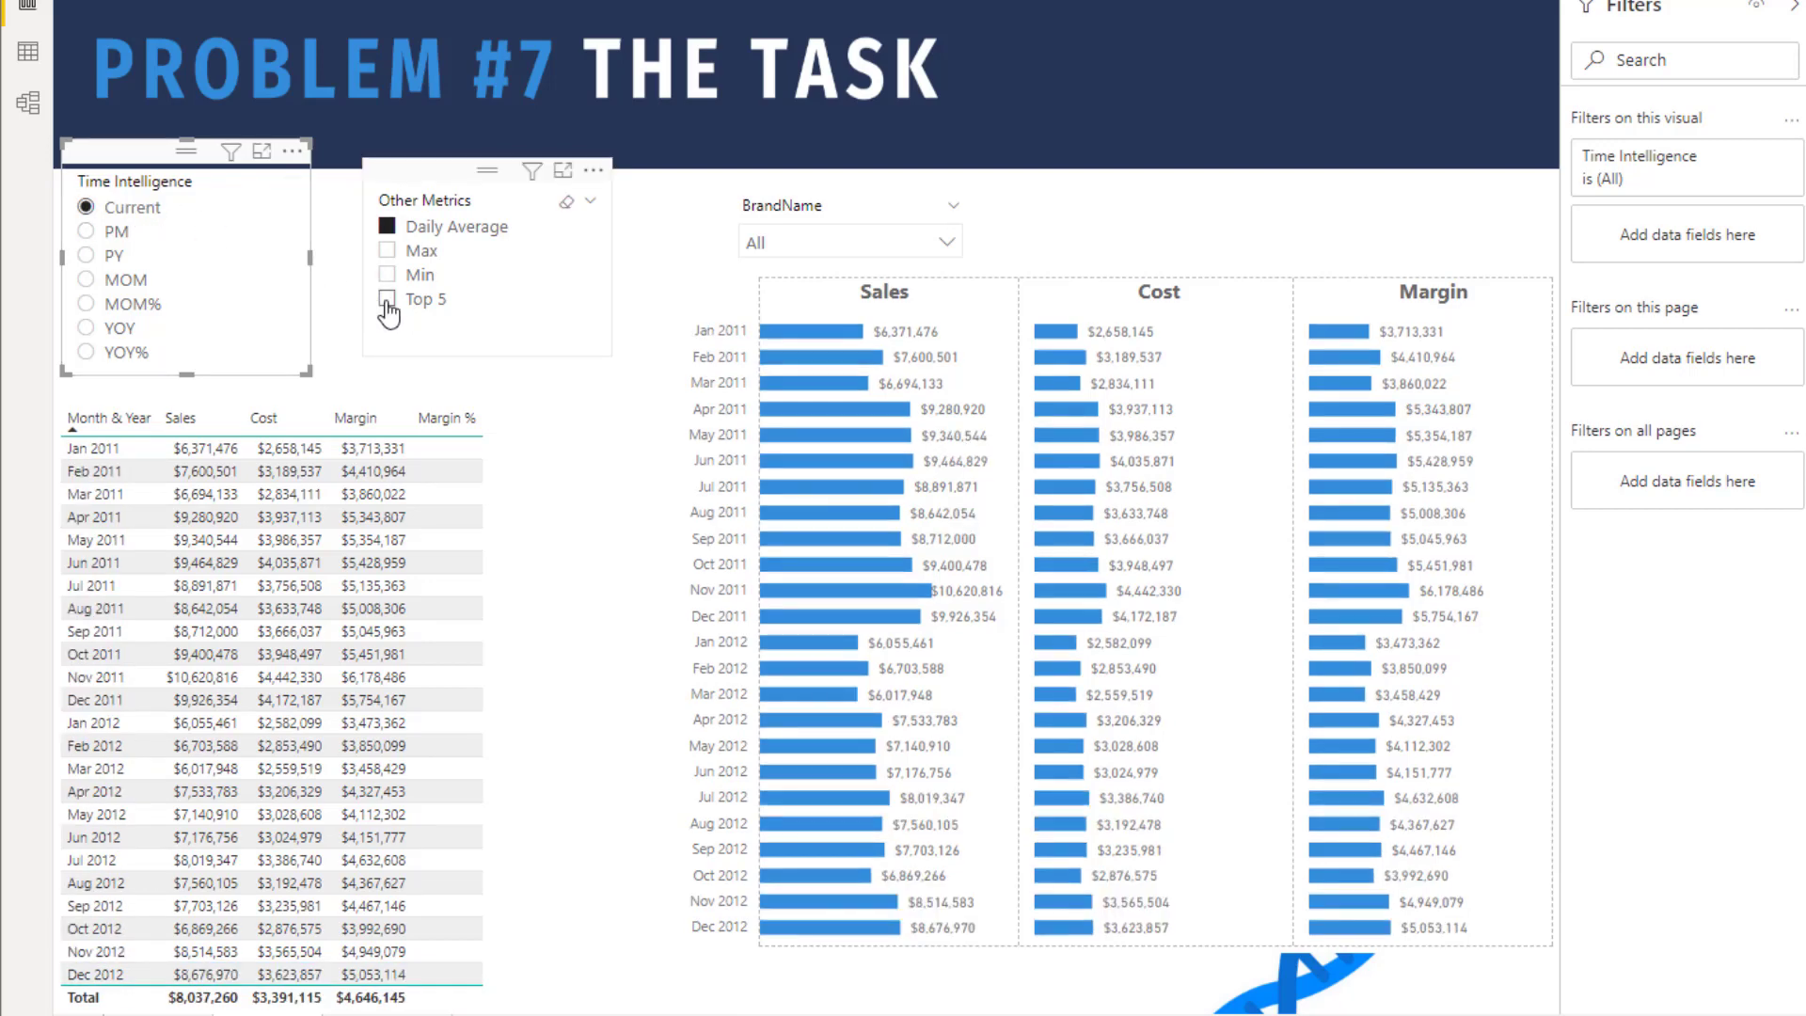
Filter the Other Metrics slicer to Top 5 and compare the Sales, Cost and Margin chart with the table
click(386, 299)
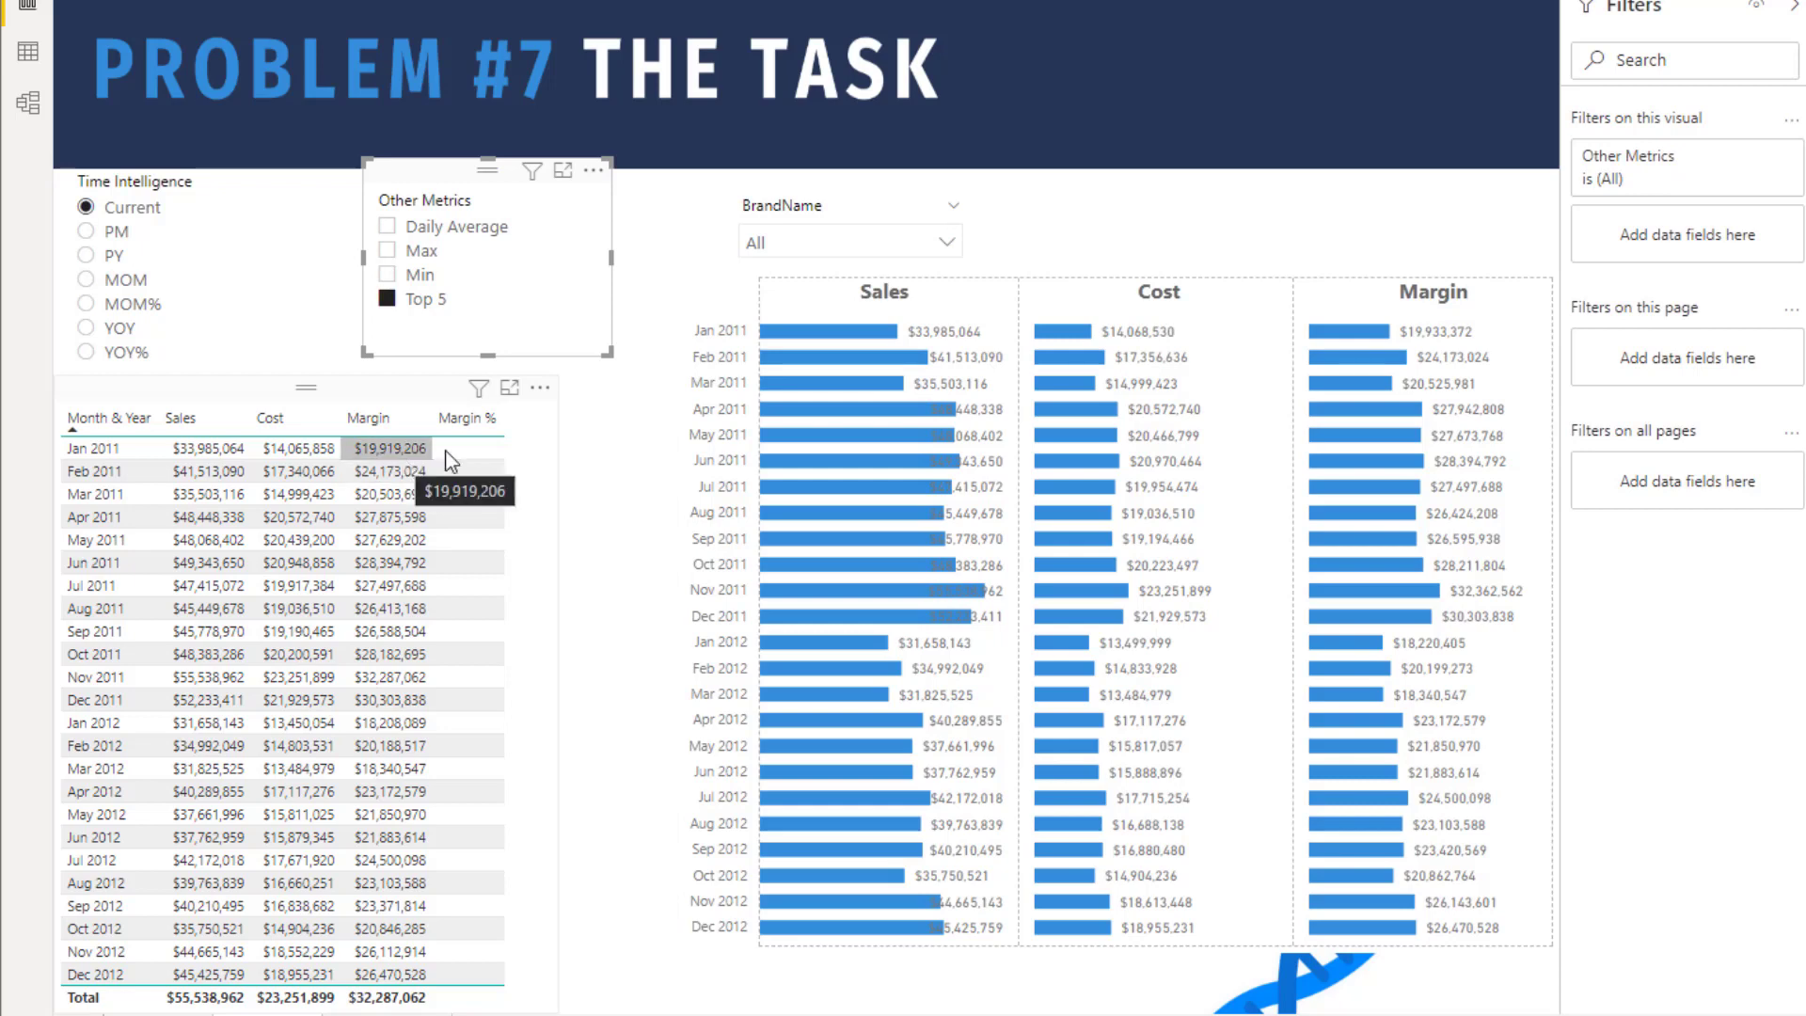
click(1239, 272)
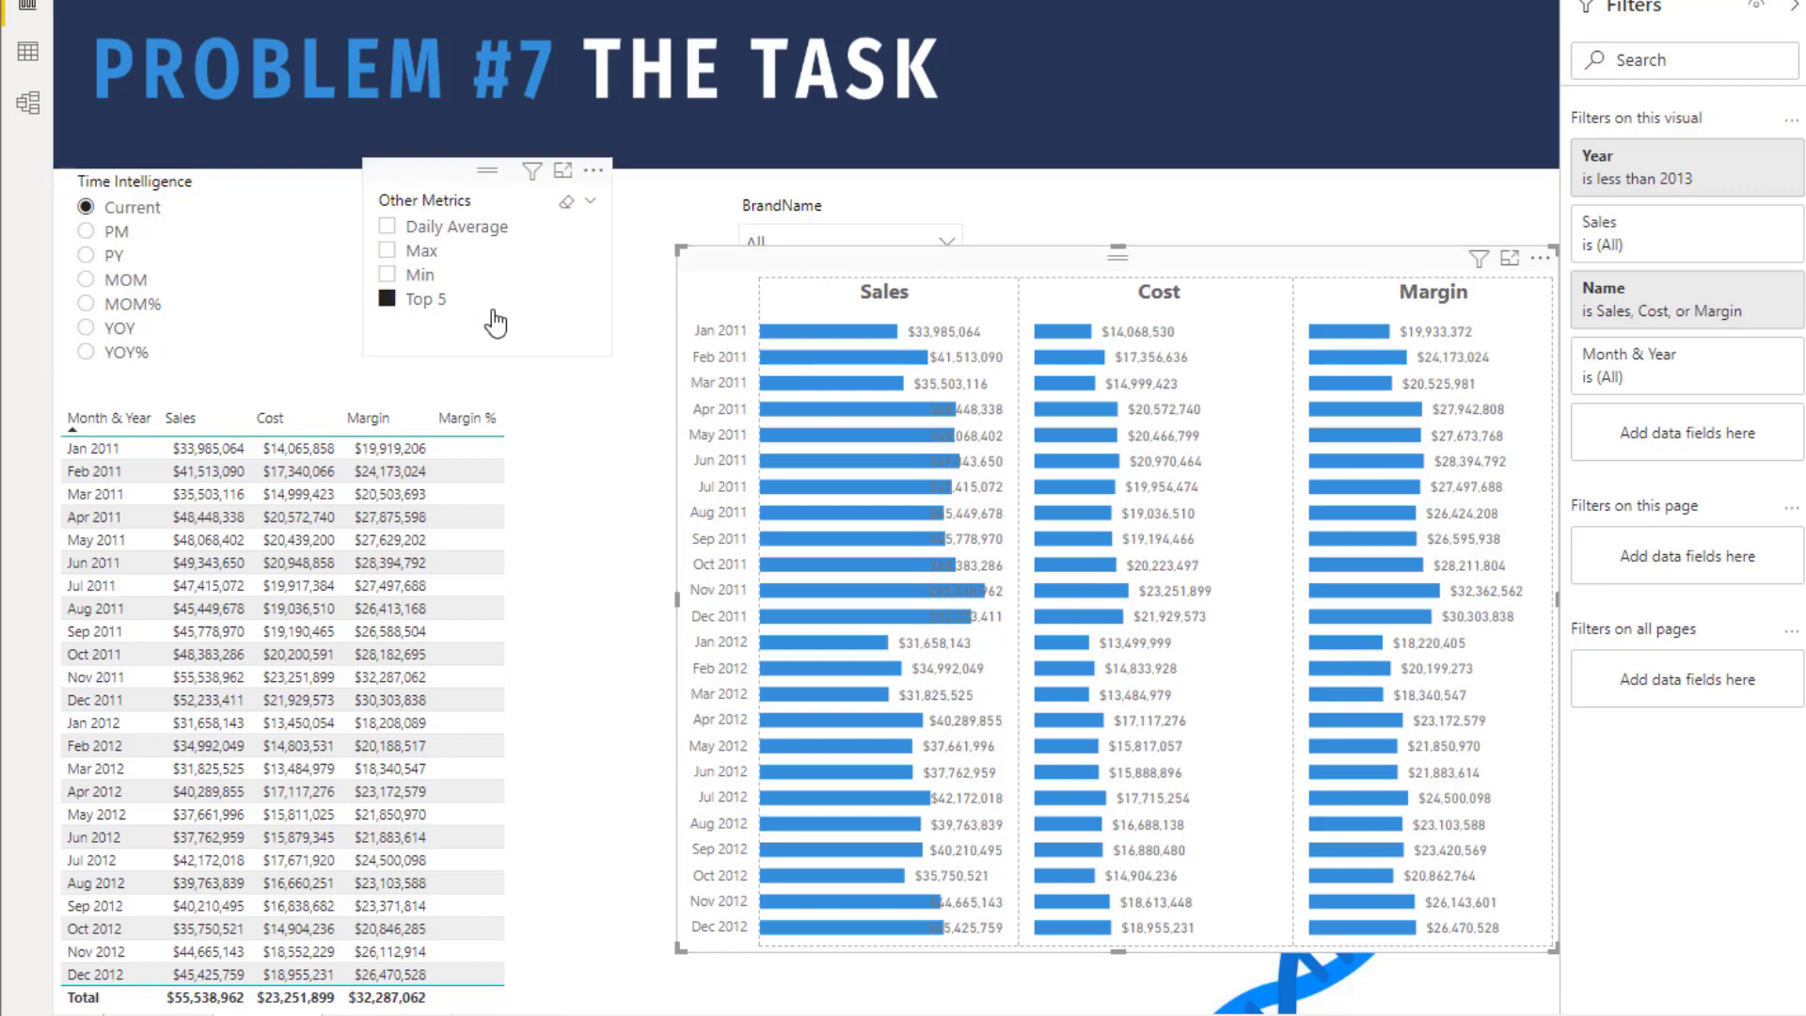
click(548, 454)
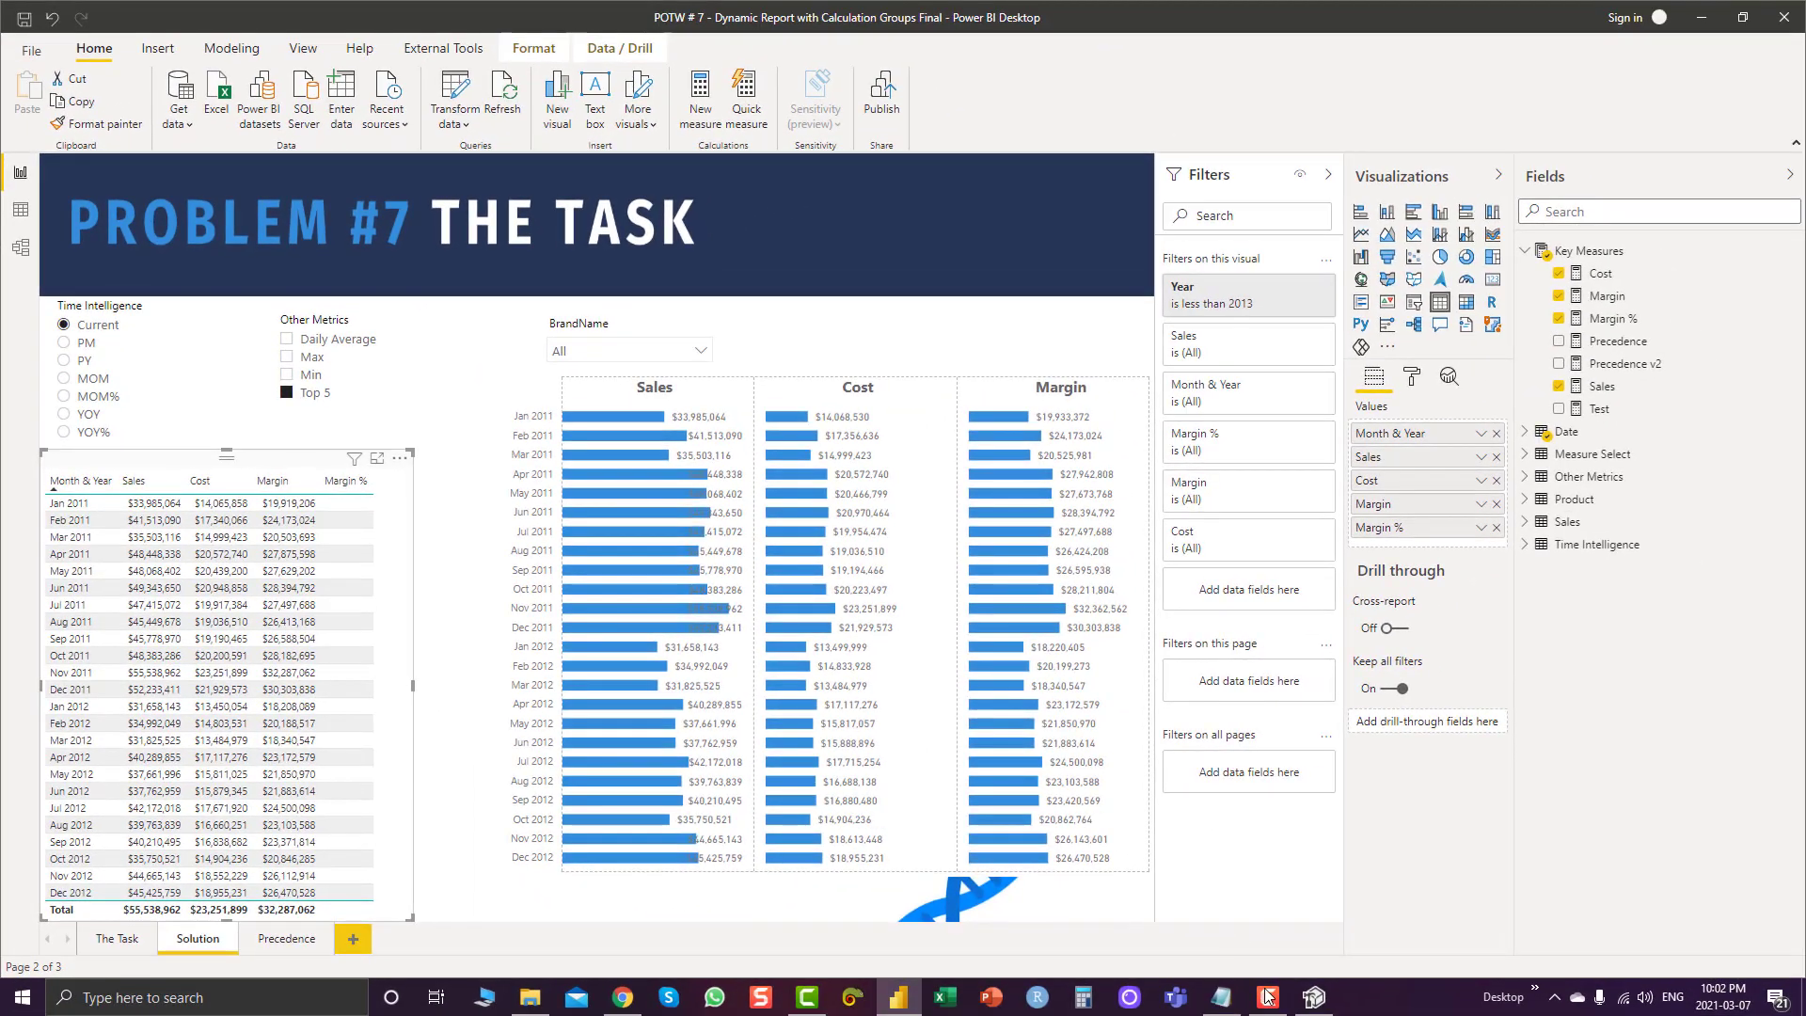
Switch to Tabular Editor and examine the CALCULATE and TOPN block in the Top 5 calculation item's expression
click(1316, 1003)
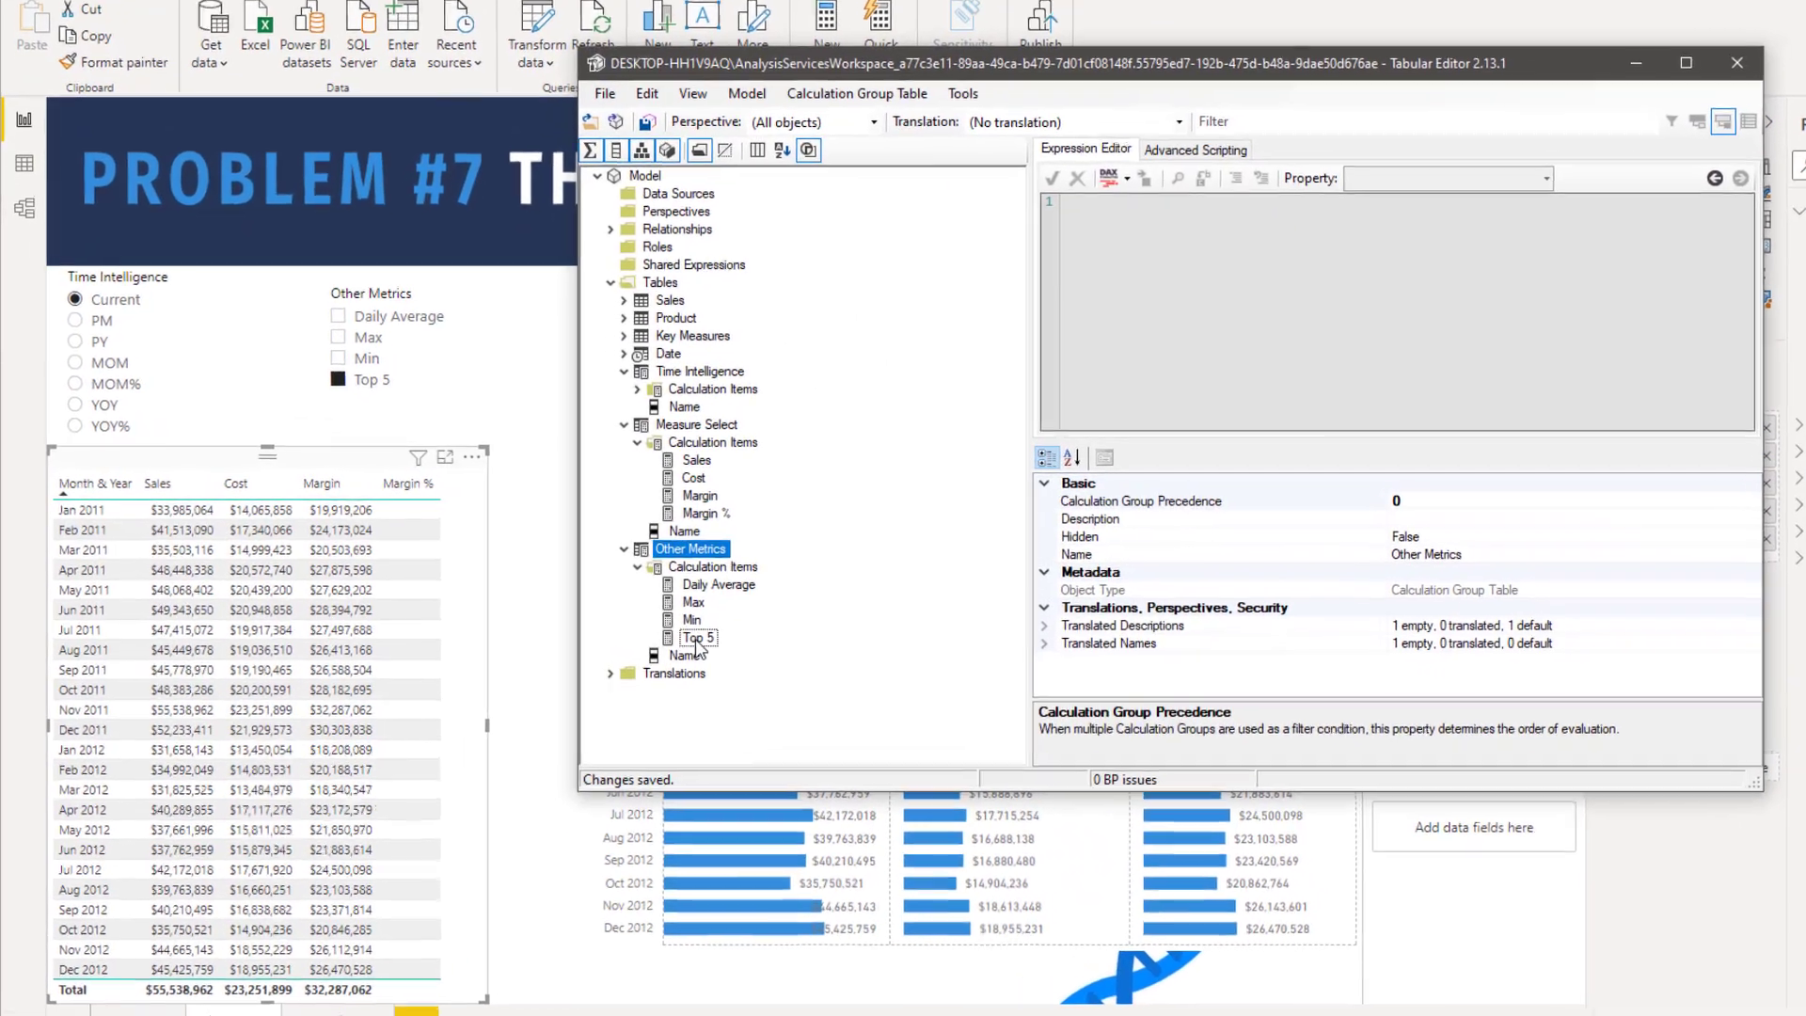
click(696, 639)
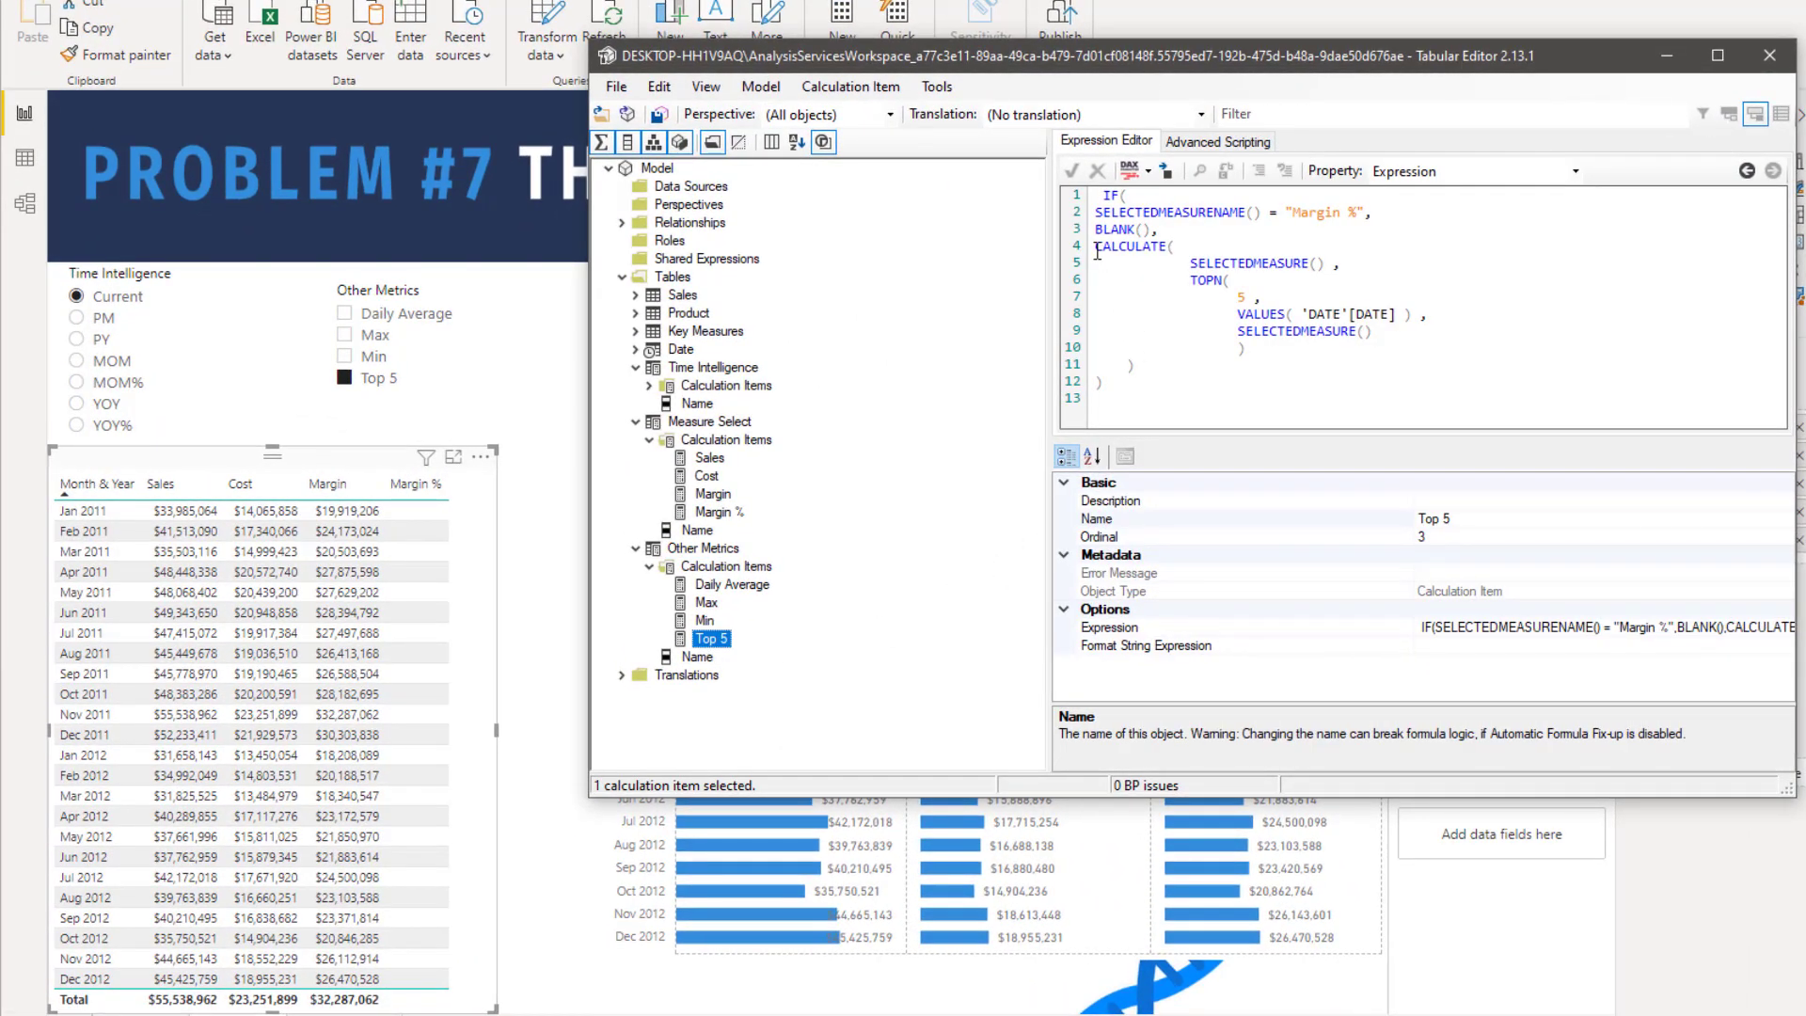
drag(1097, 248, 1304, 376)
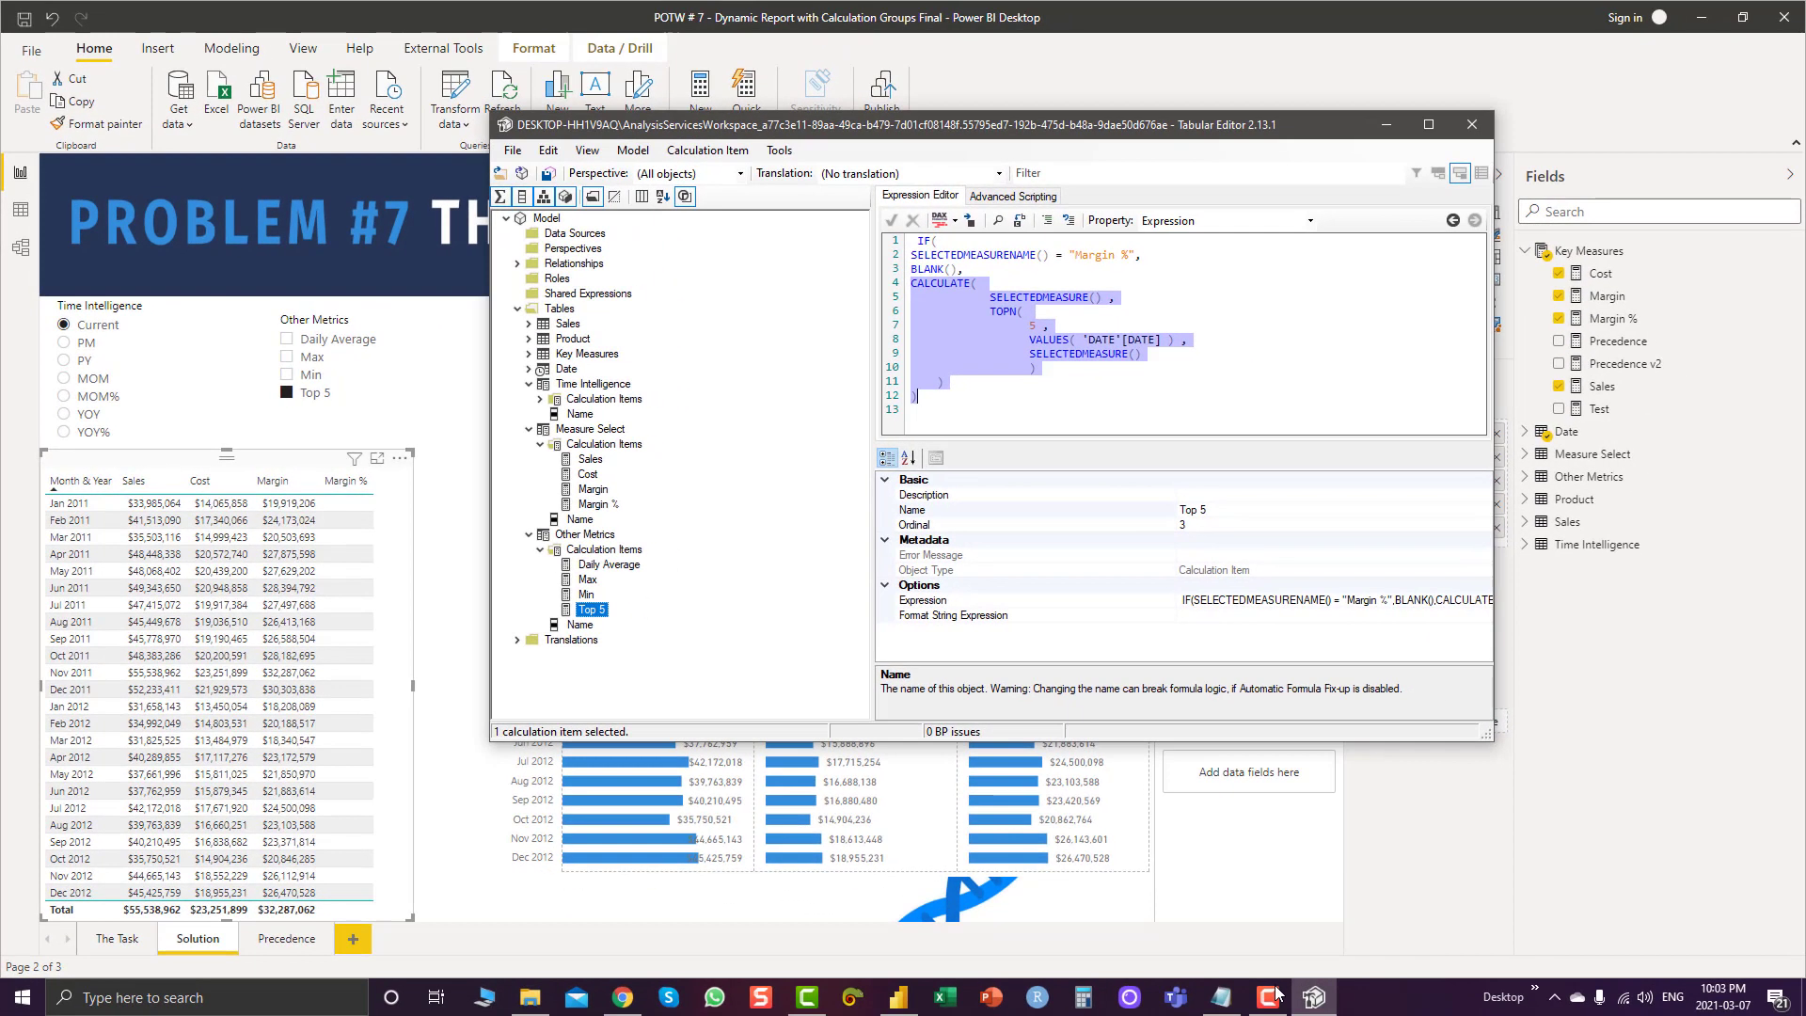
Switch to Notepad and copy the whole alternative Top 5 DAX code, from VAR vTable through SELECTEDMEASURE()
click(1223, 999)
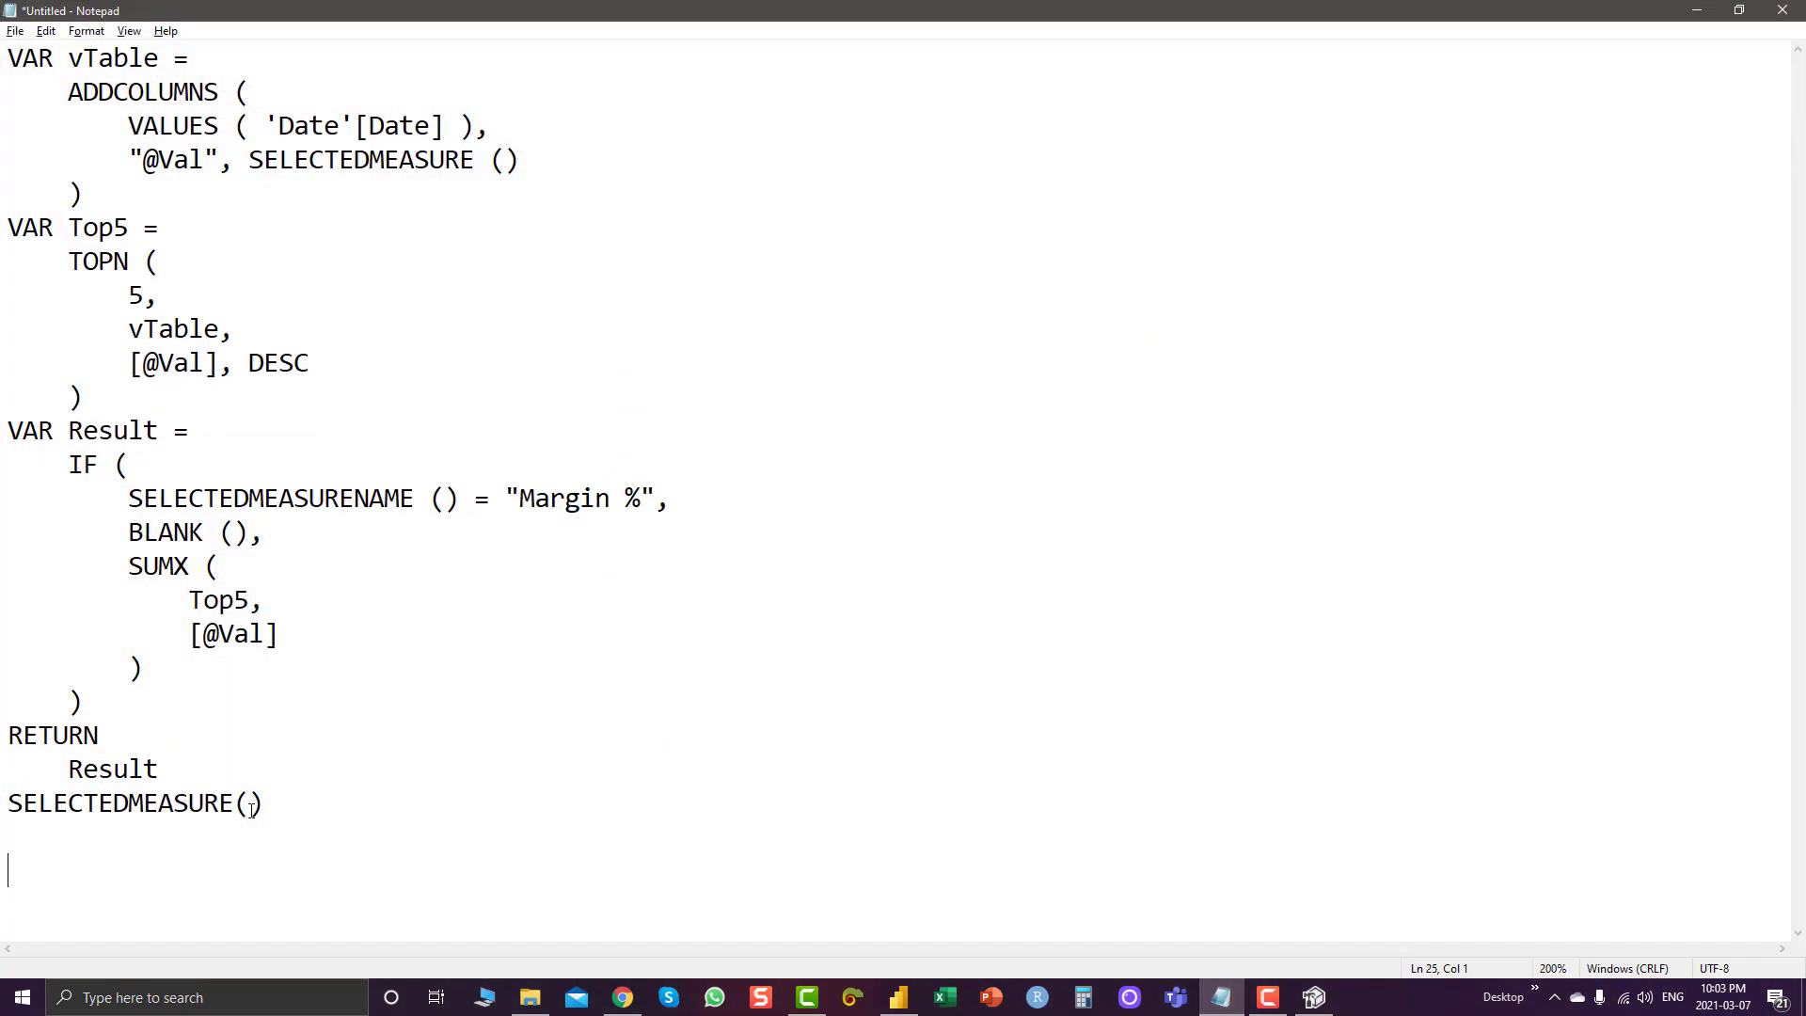
drag(251, 809, 30, 101)
key(ctrl+c)
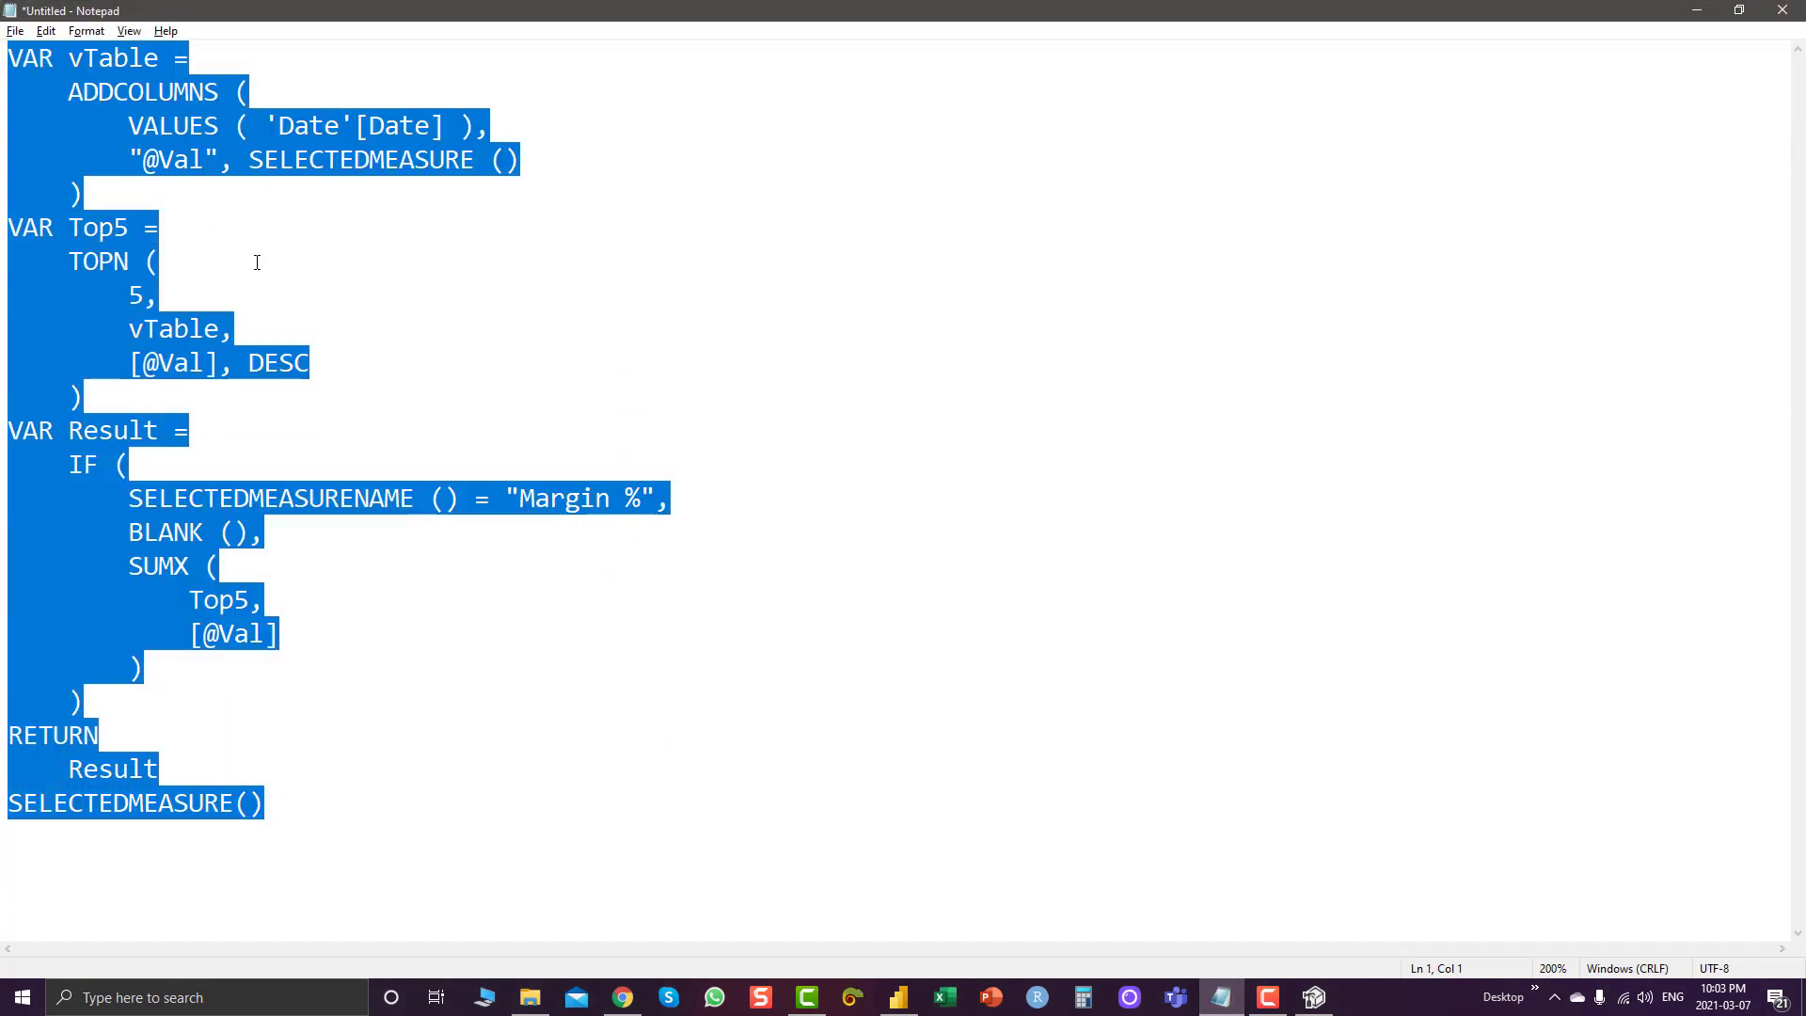
Switch to Tabular Editor and replace the CALCULATE block in the Top 5 expression with the copied DAX code
click(1313, 996)
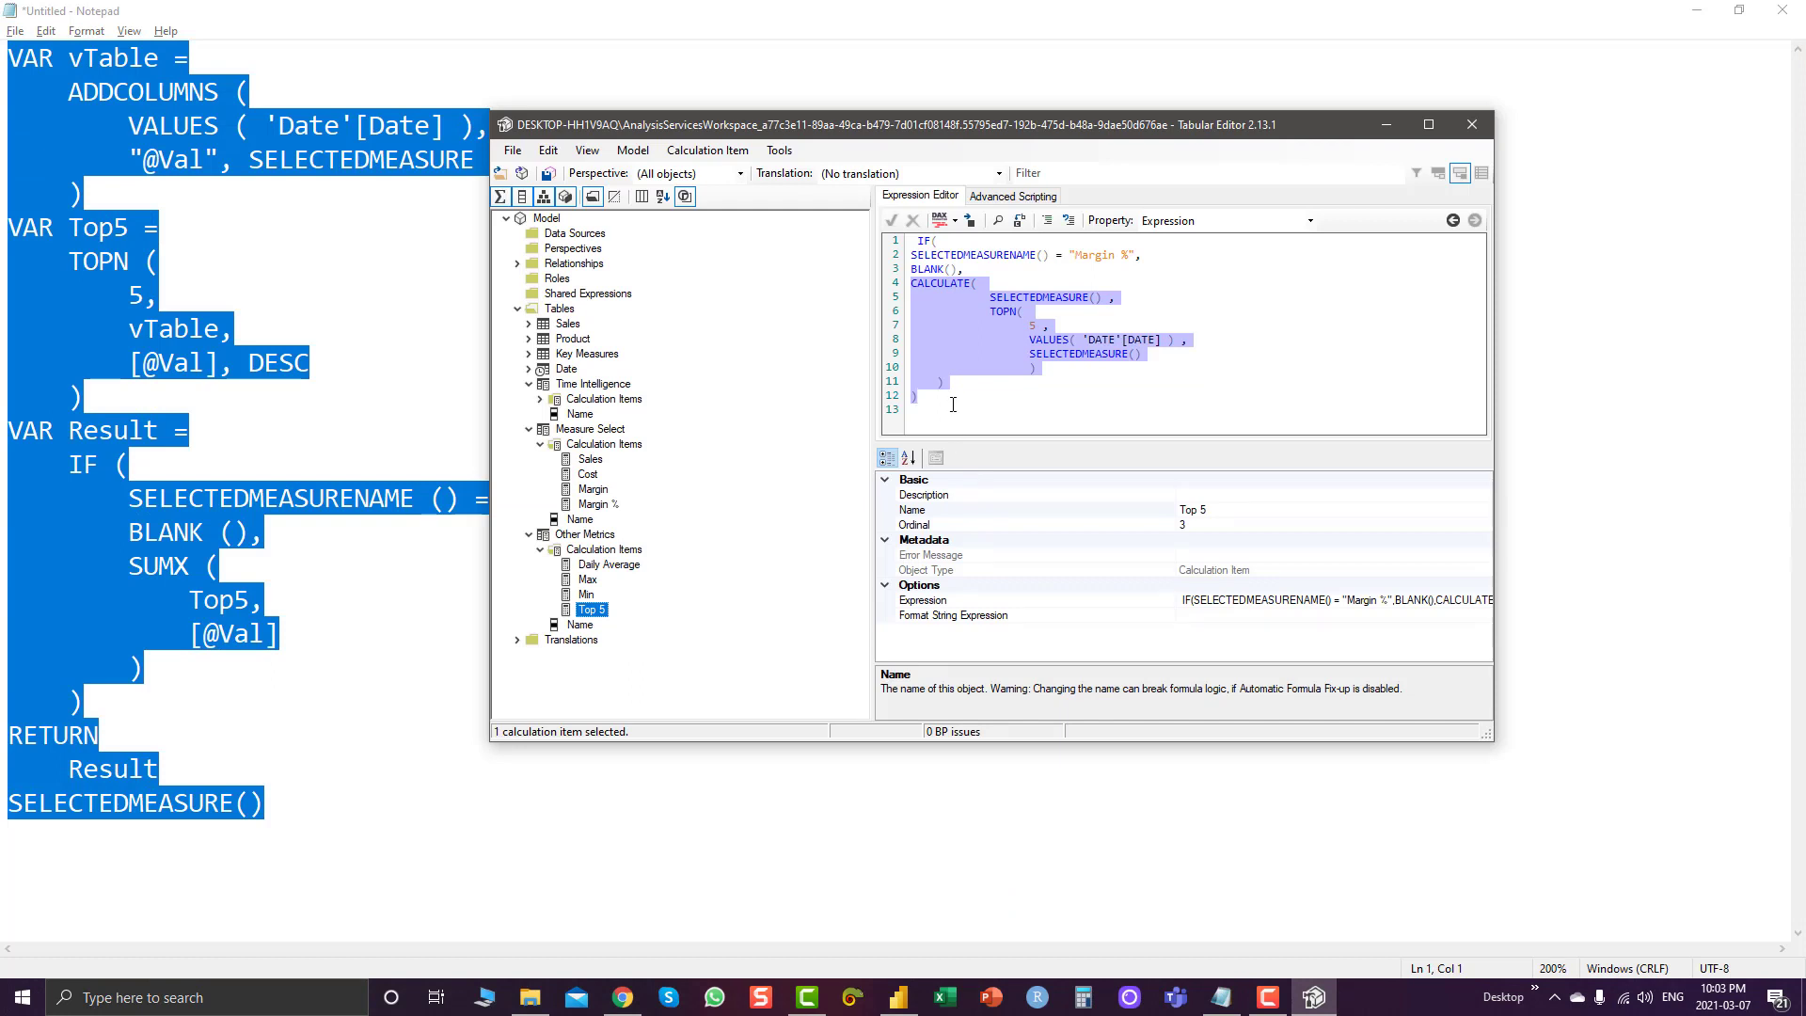
drag(952, 405, 908, 288)
key(ctrl+v)
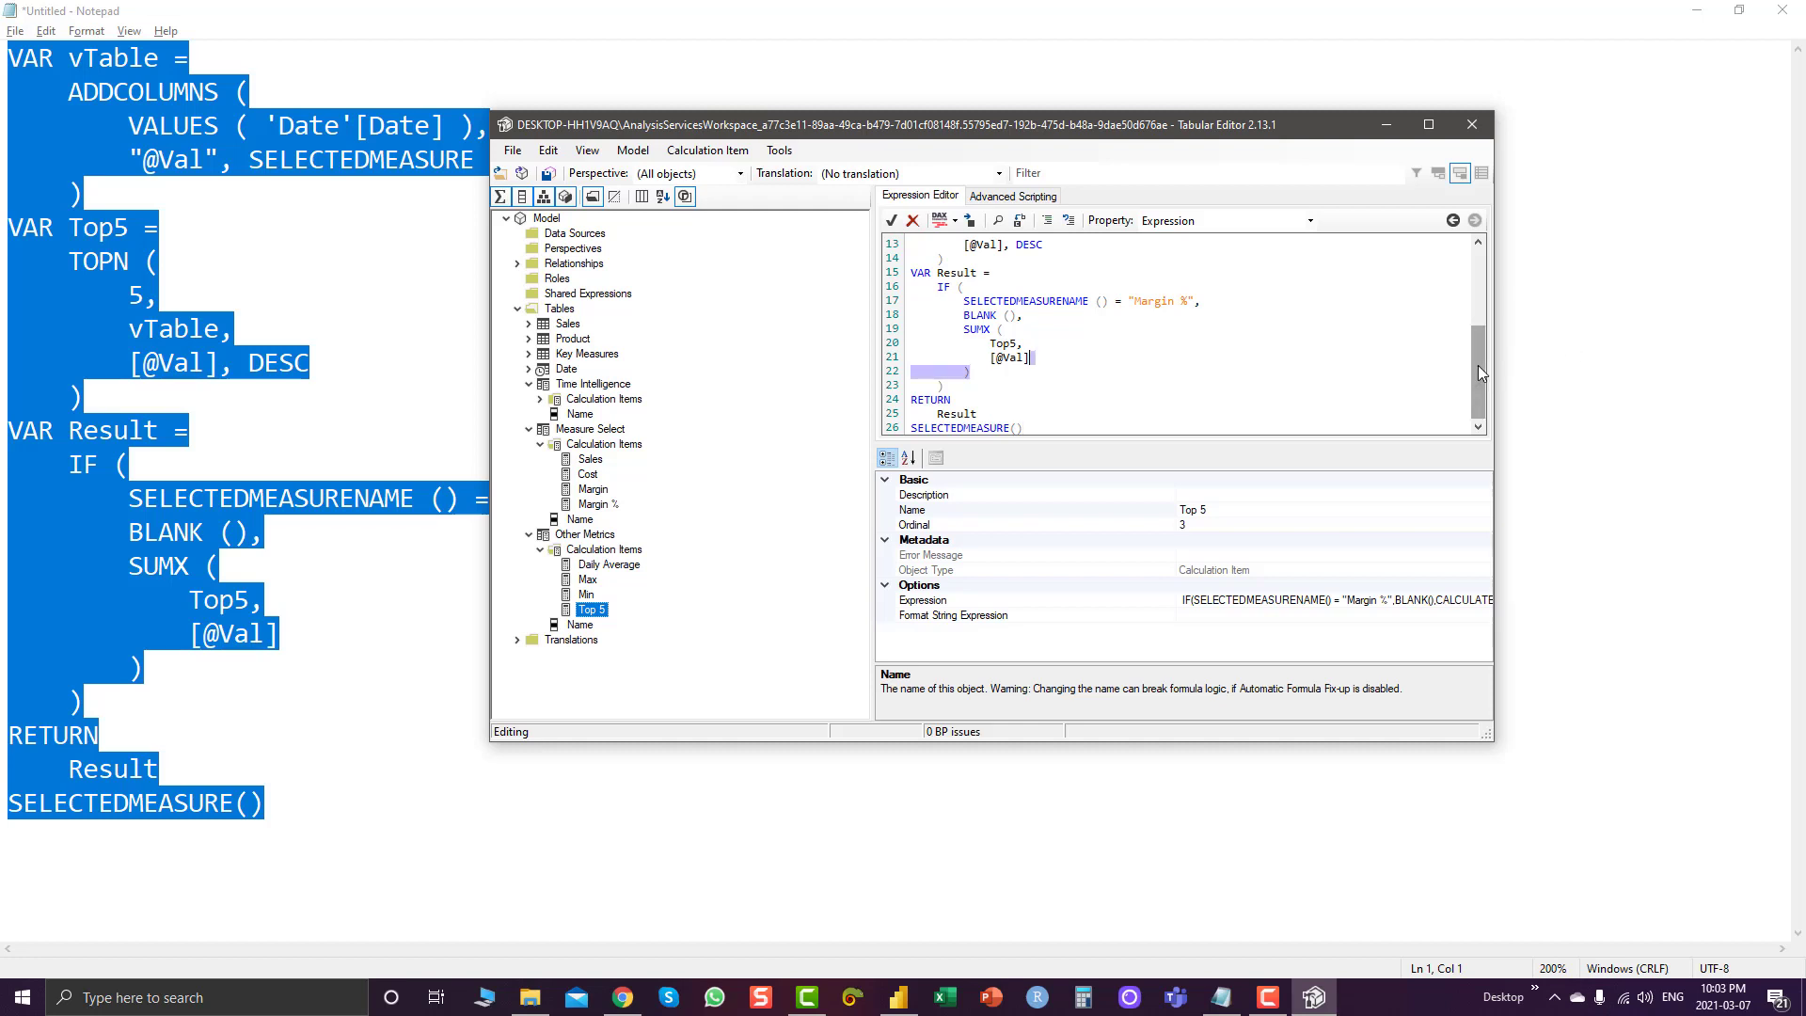
Examine the vTable, Top5 and Result variables in the pasted Top 5 expression, including the ADDCOLUMNS, TOPN and SUMX parts
drag(1477, 364, 1476, 247)
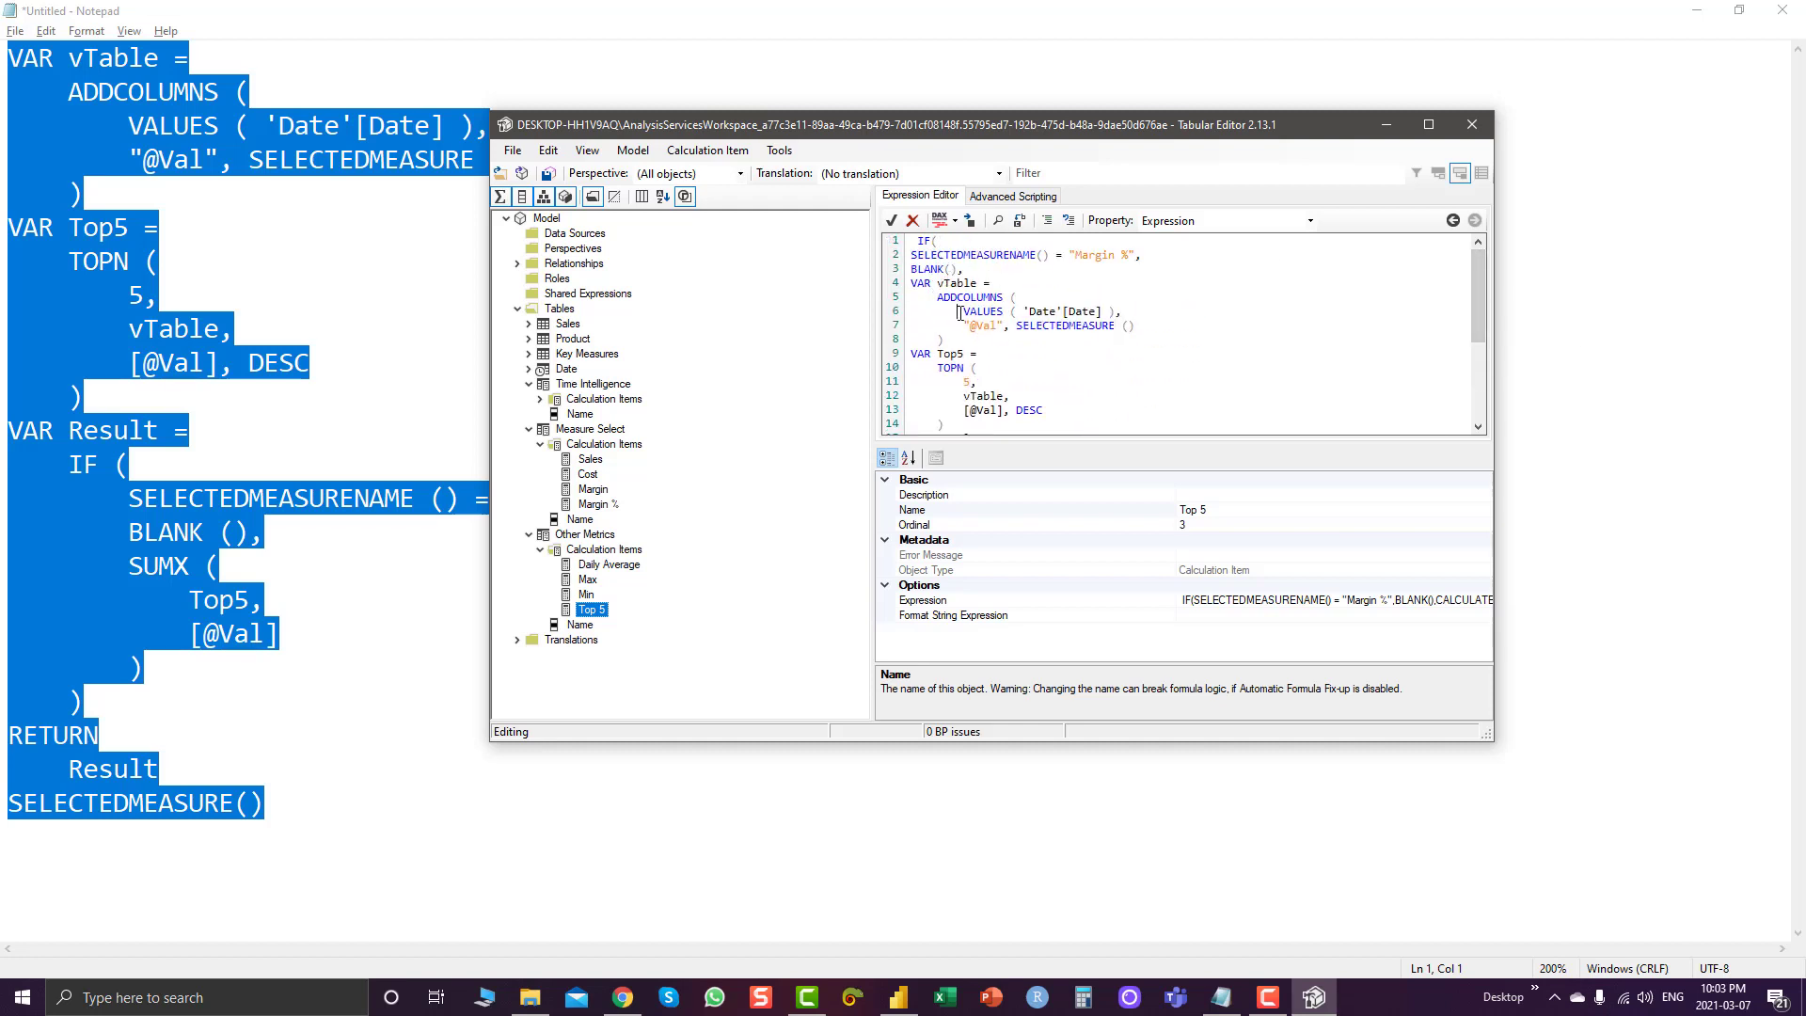
drag(960, 313, 1111, 329)
scroll(1071, 364, down, 1)
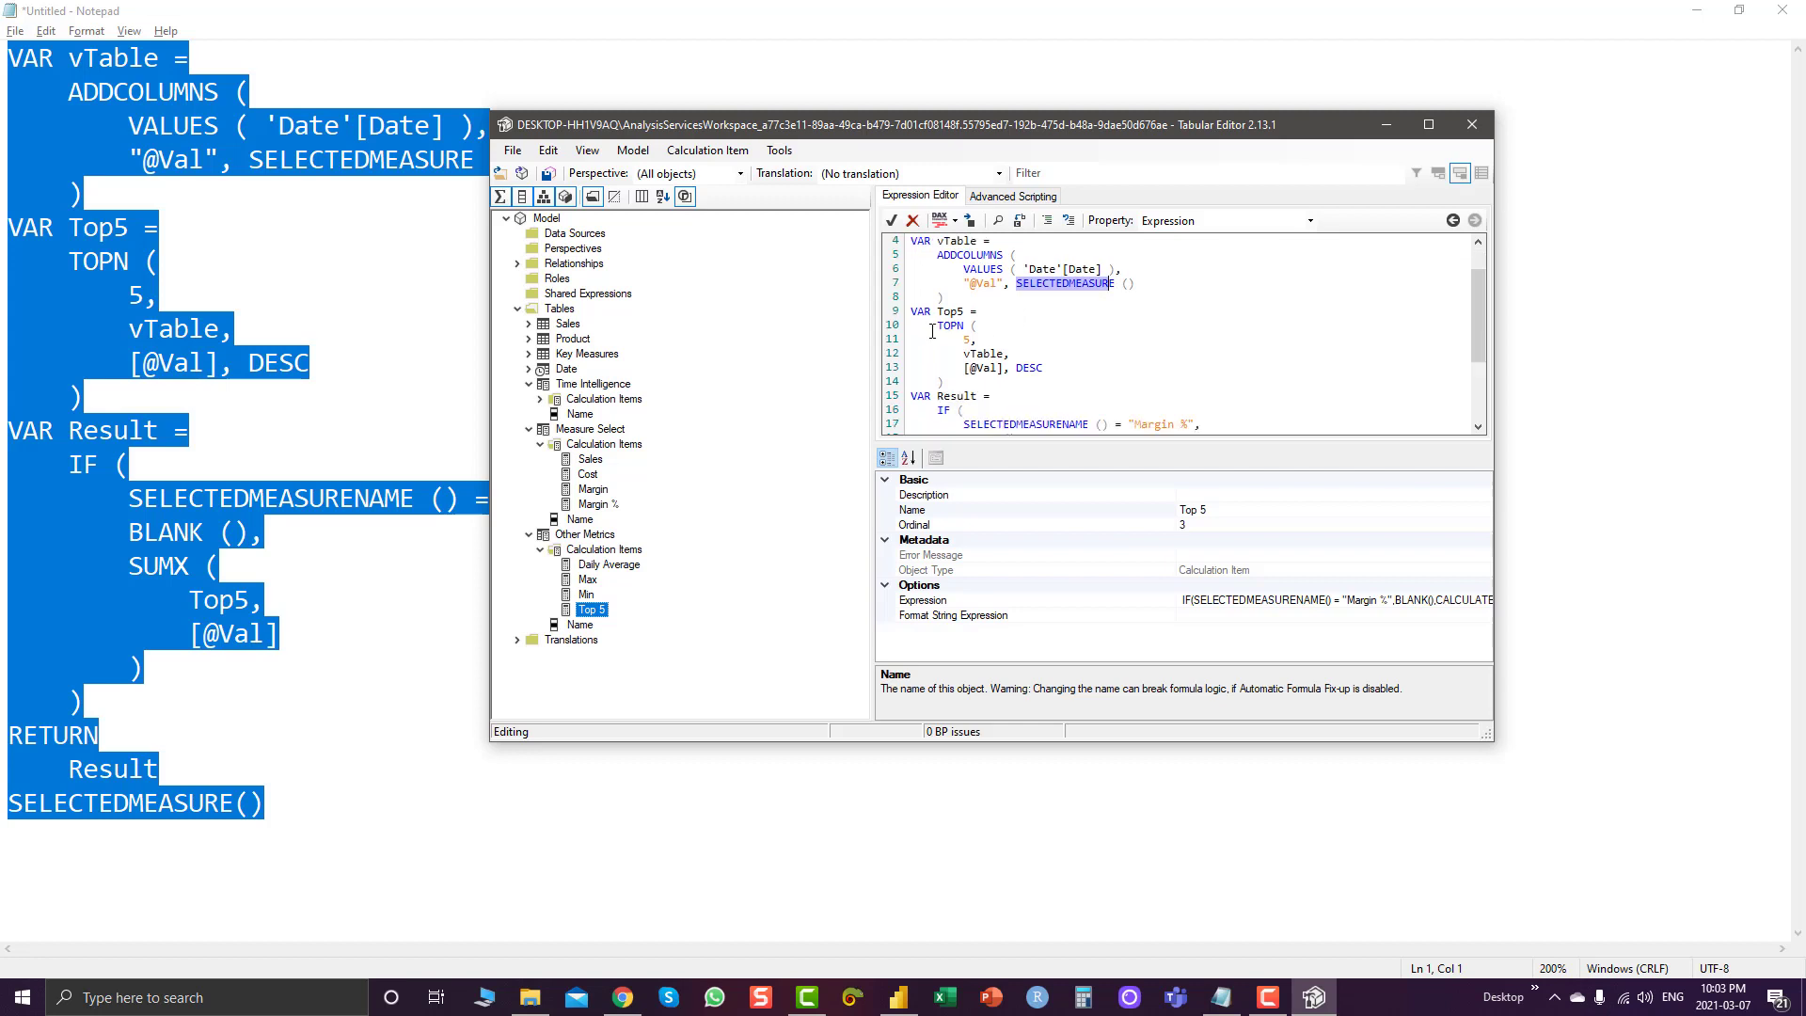
drag(934, 328, 1001, 381)
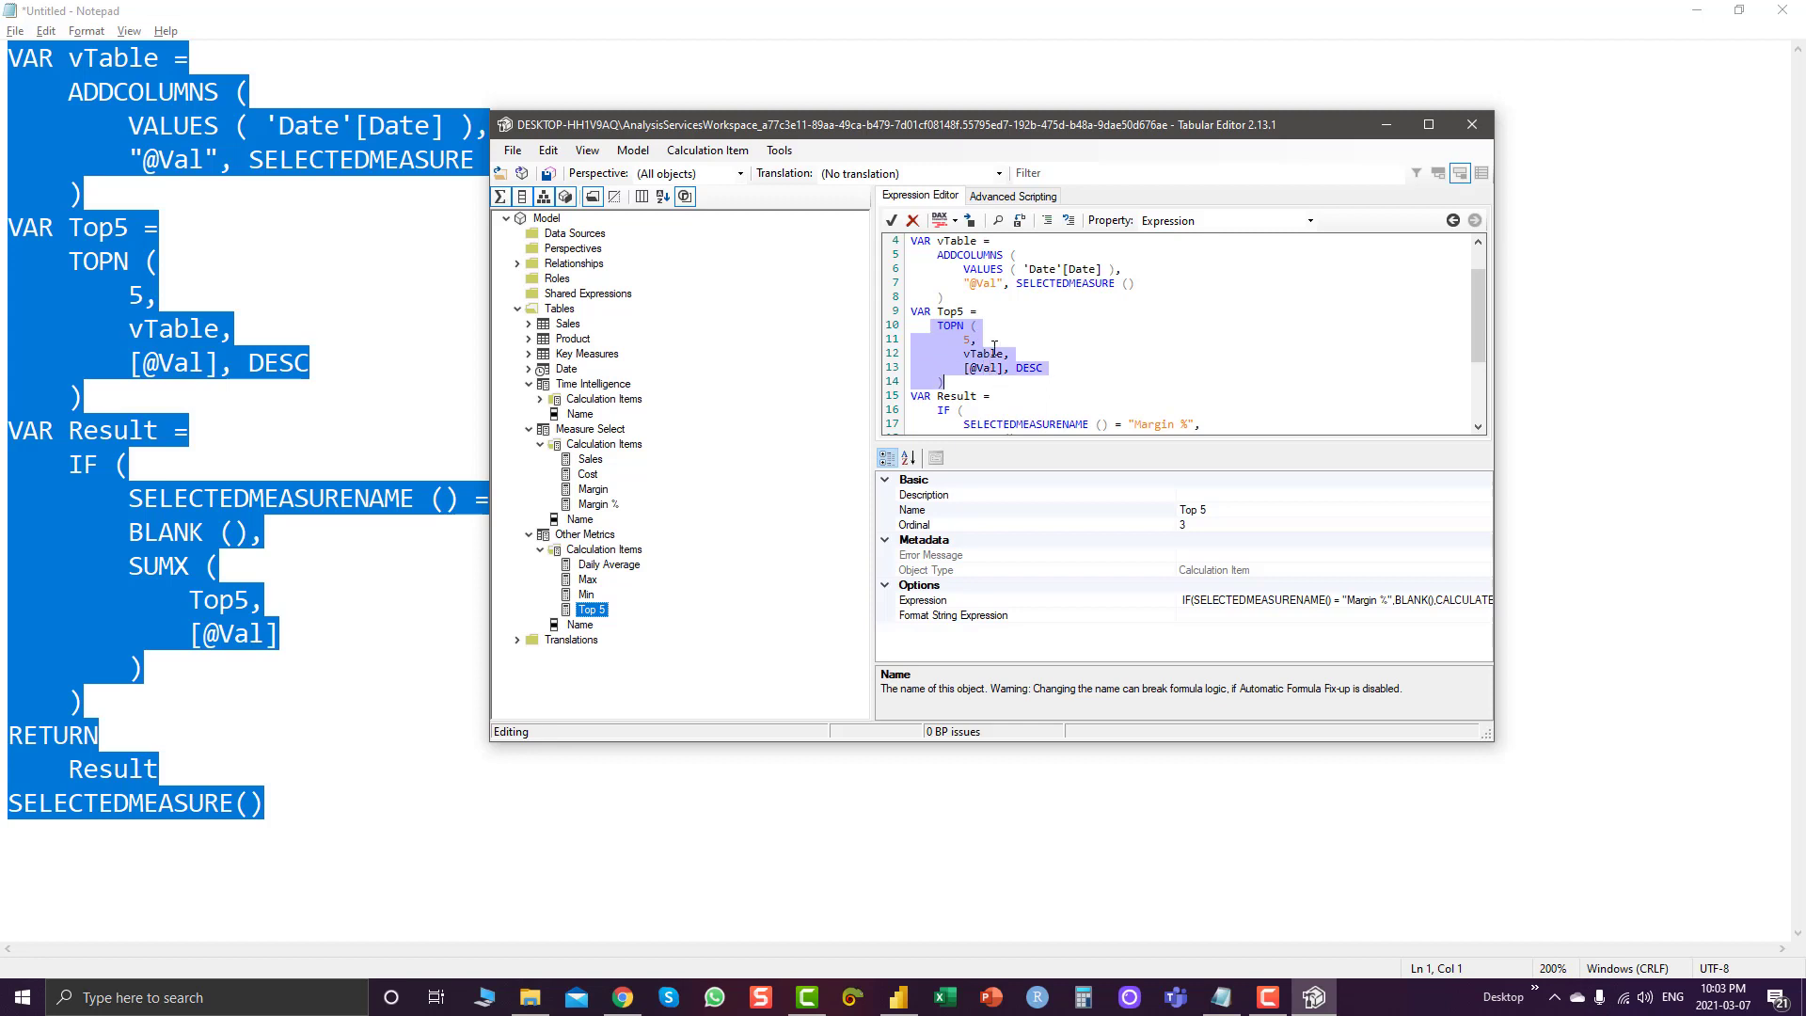
scroll(974, 292, down, 1)
scroll(1008, 329, down, 1)
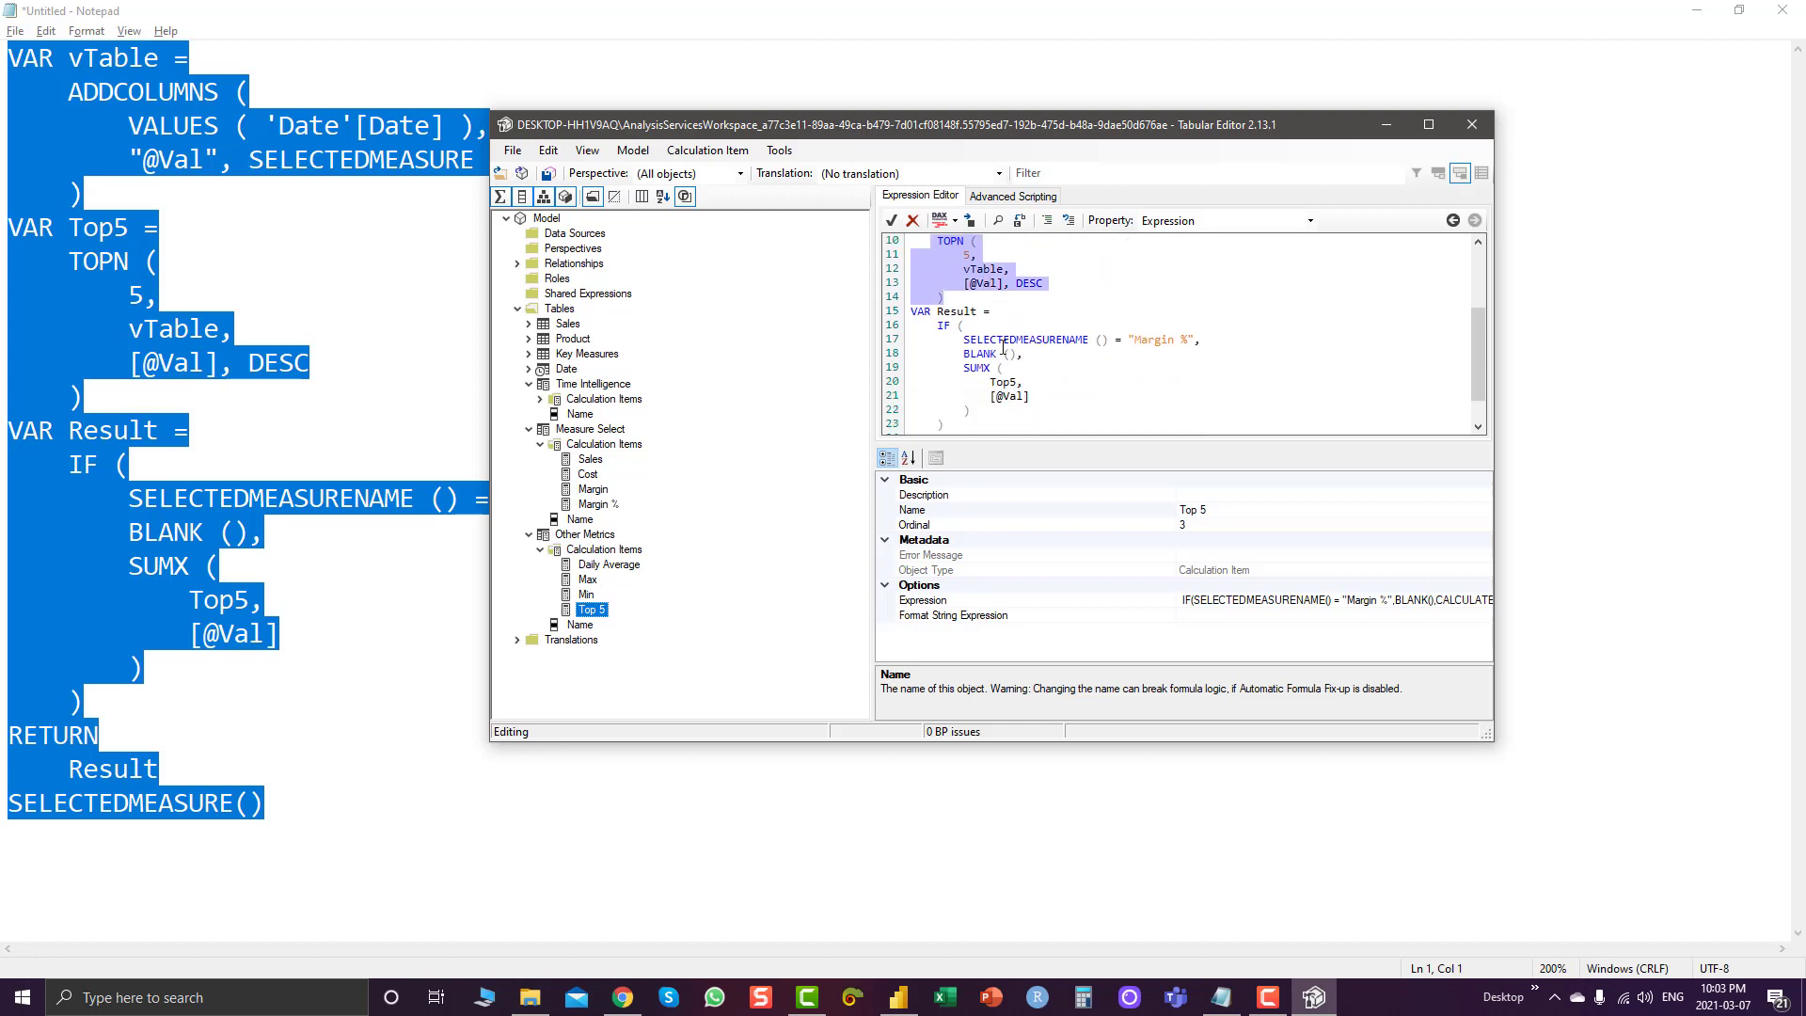
drag(958, 371, 945, 428)
scroll(1038, 388, down, 1)
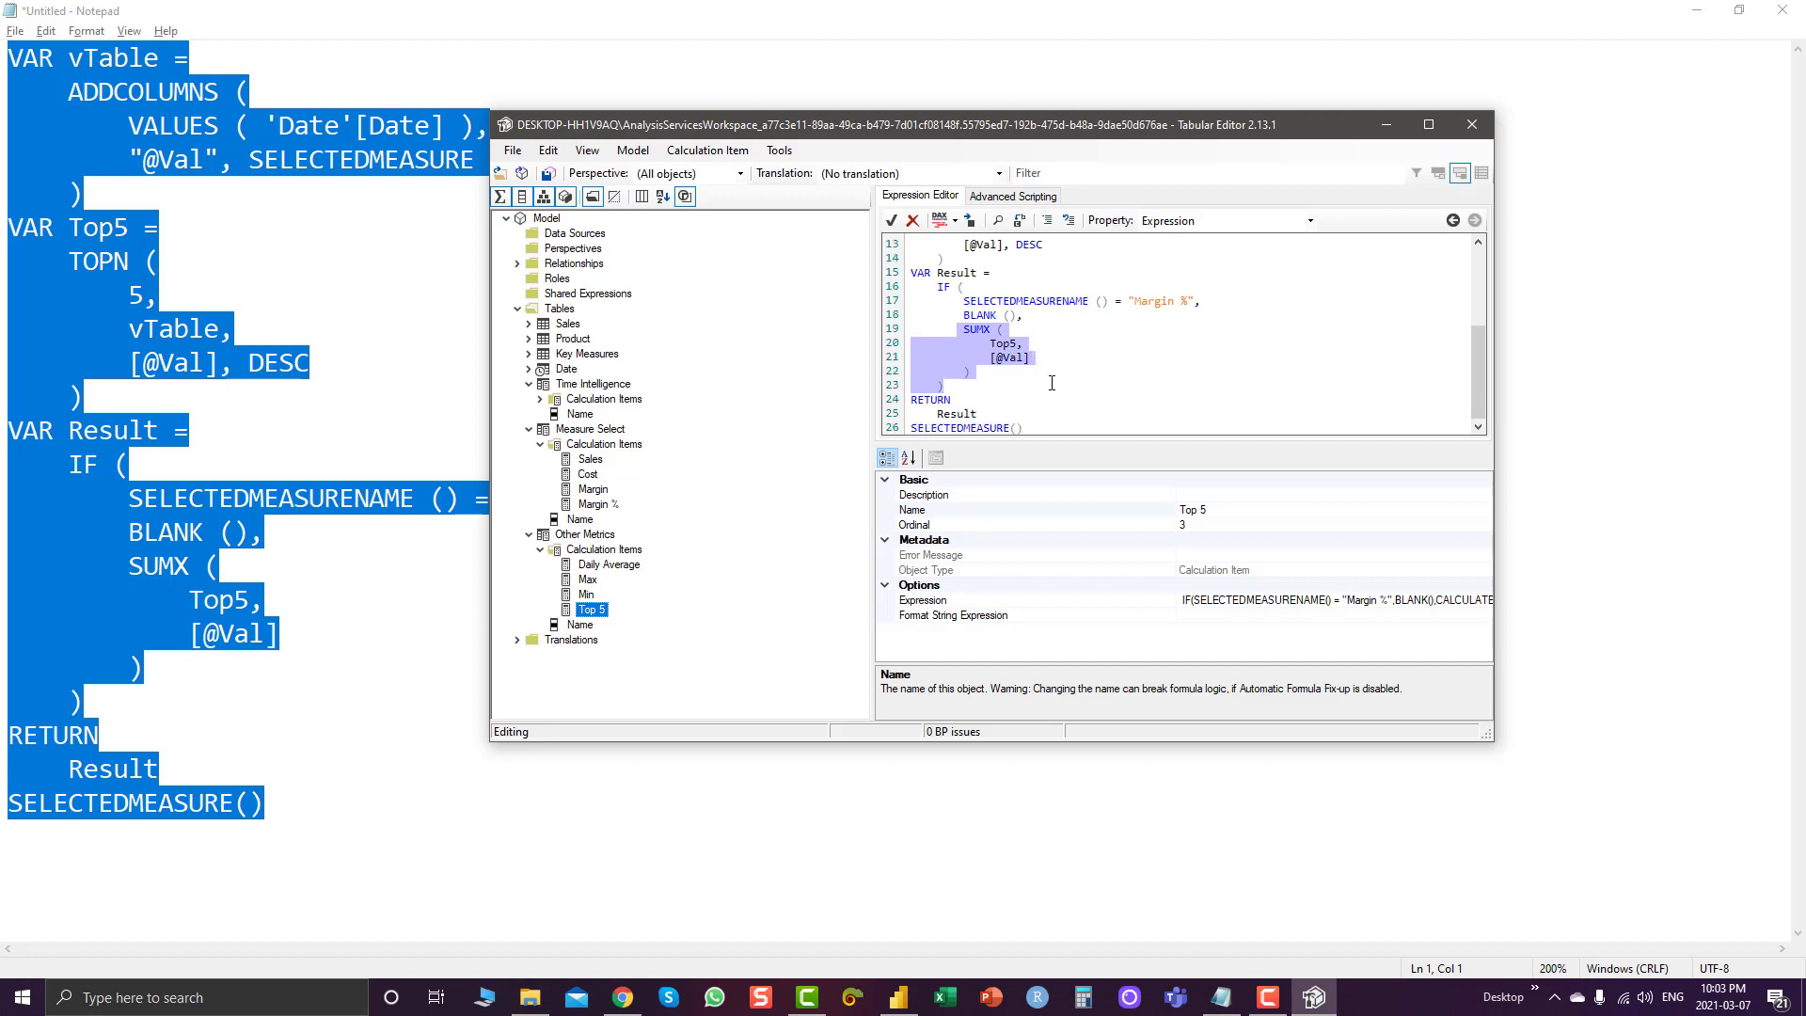
Minimize Notepad, delete the leftover IF, SELECTEDMEASURENAME and BLANK lines above VAR vTable, and save the Top 5 change to the model
click(1697, 10)
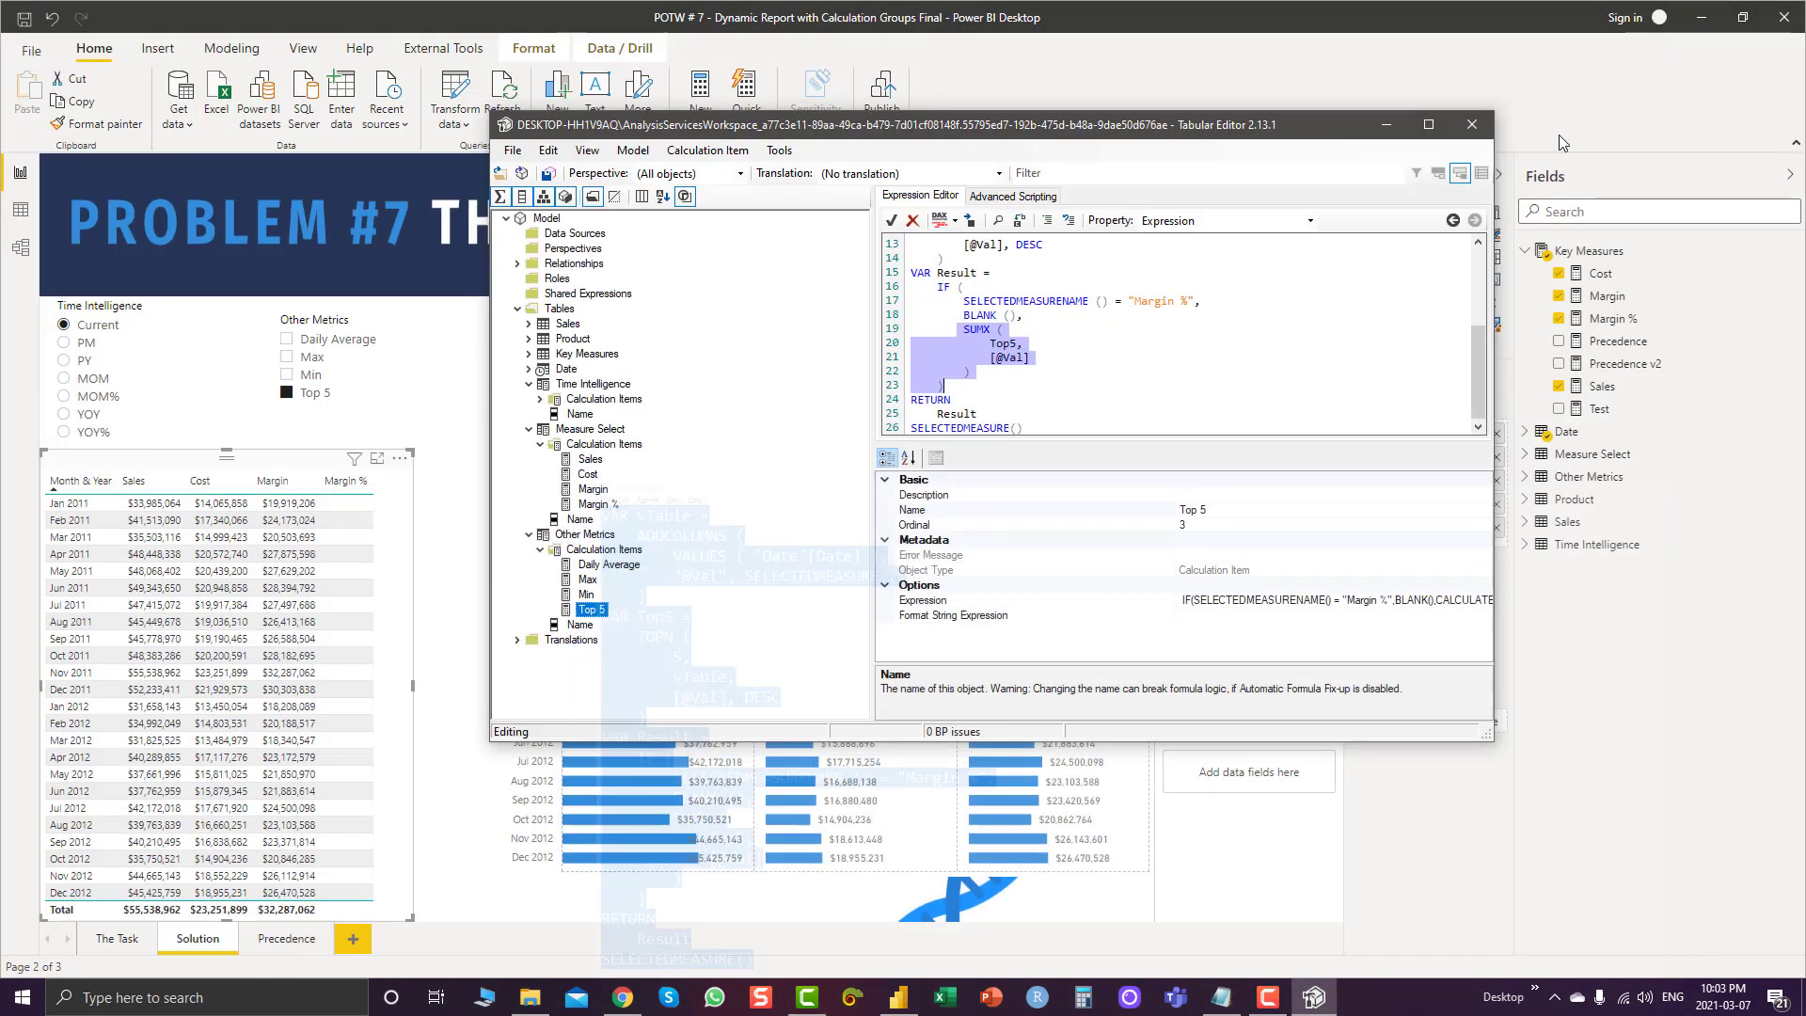
scroll(1200, 394, up, 4)
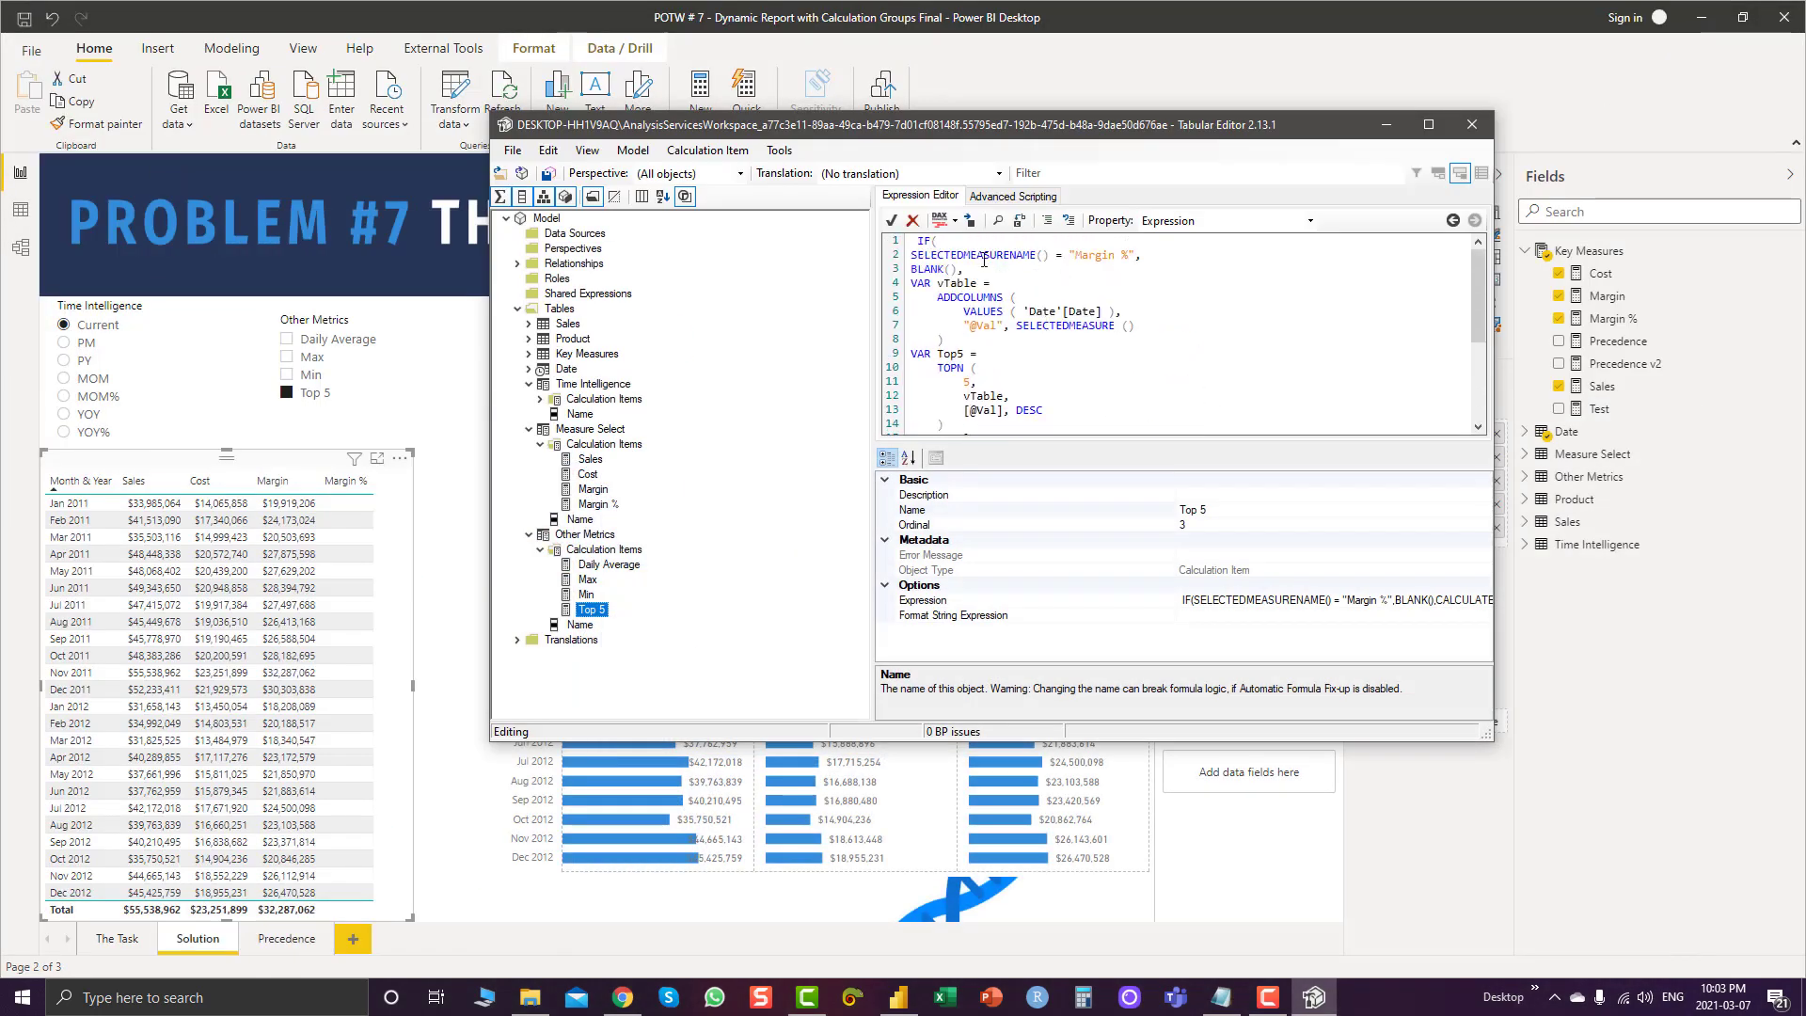
drag(967, 269, 884, 228)
key(Delete)
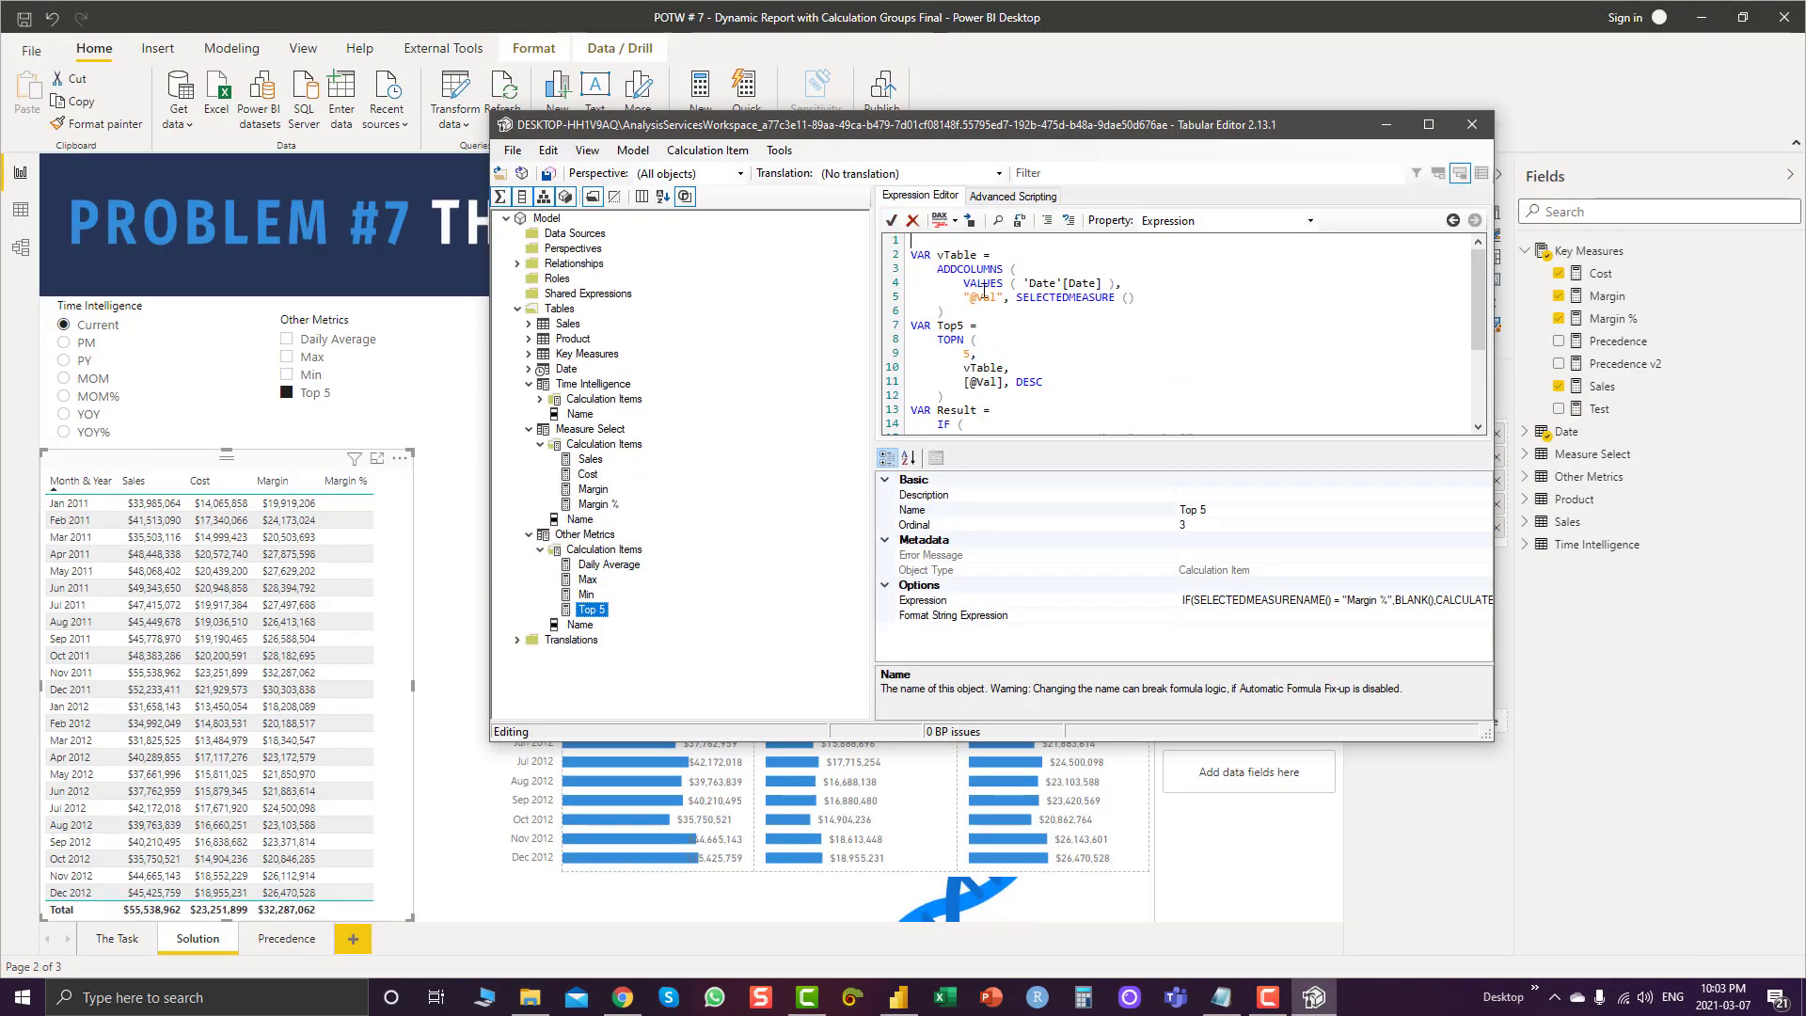
key(Delete)
scroll(1167, 319, down, 2)
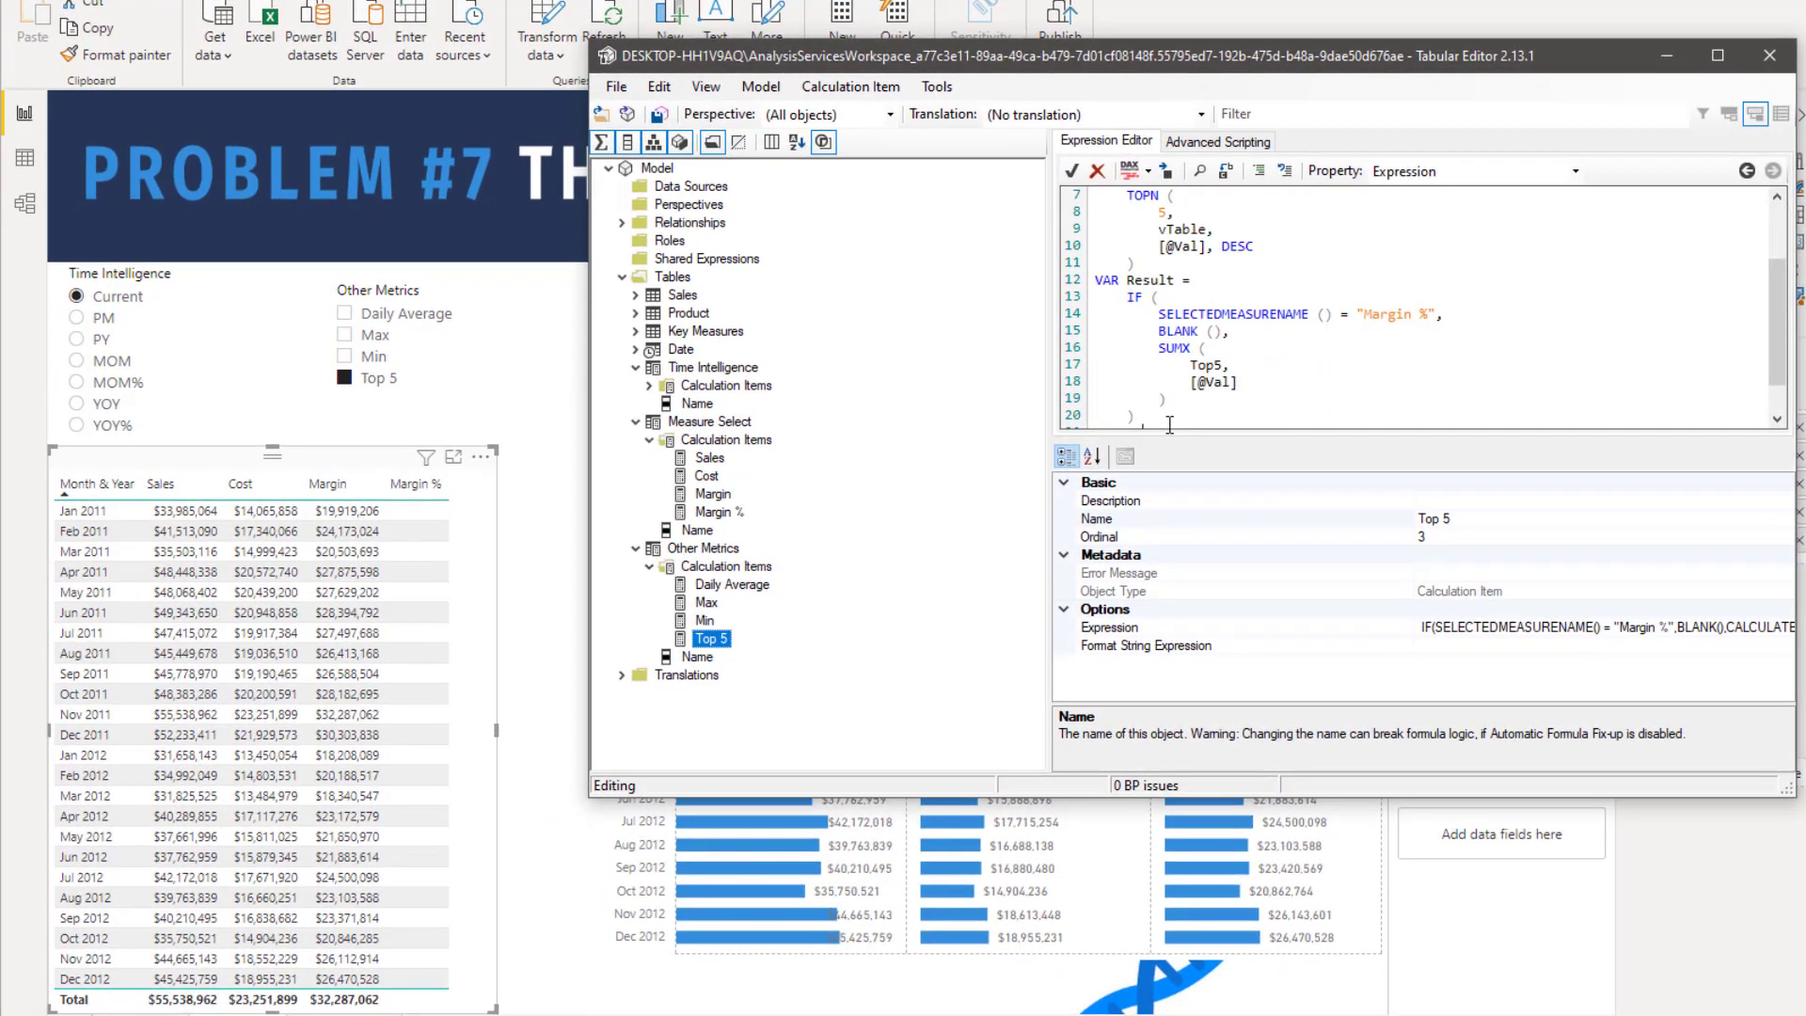
click(1071, 170)
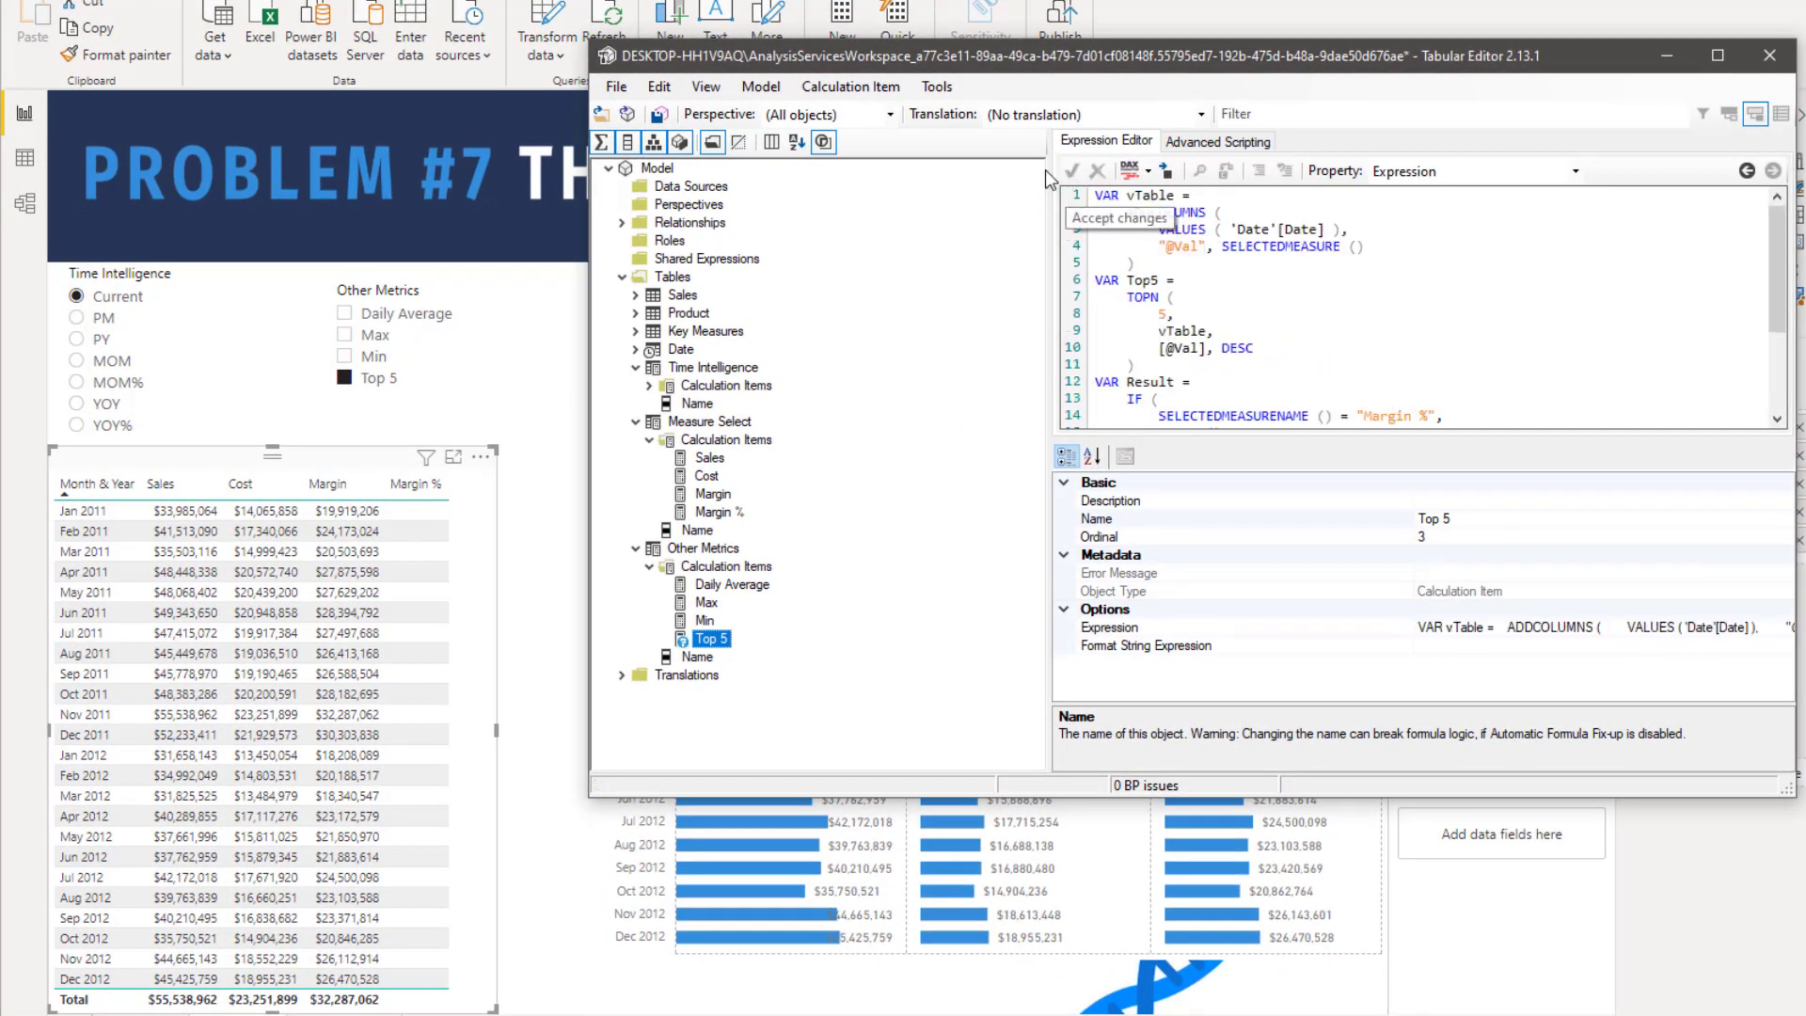
click(657, 115)
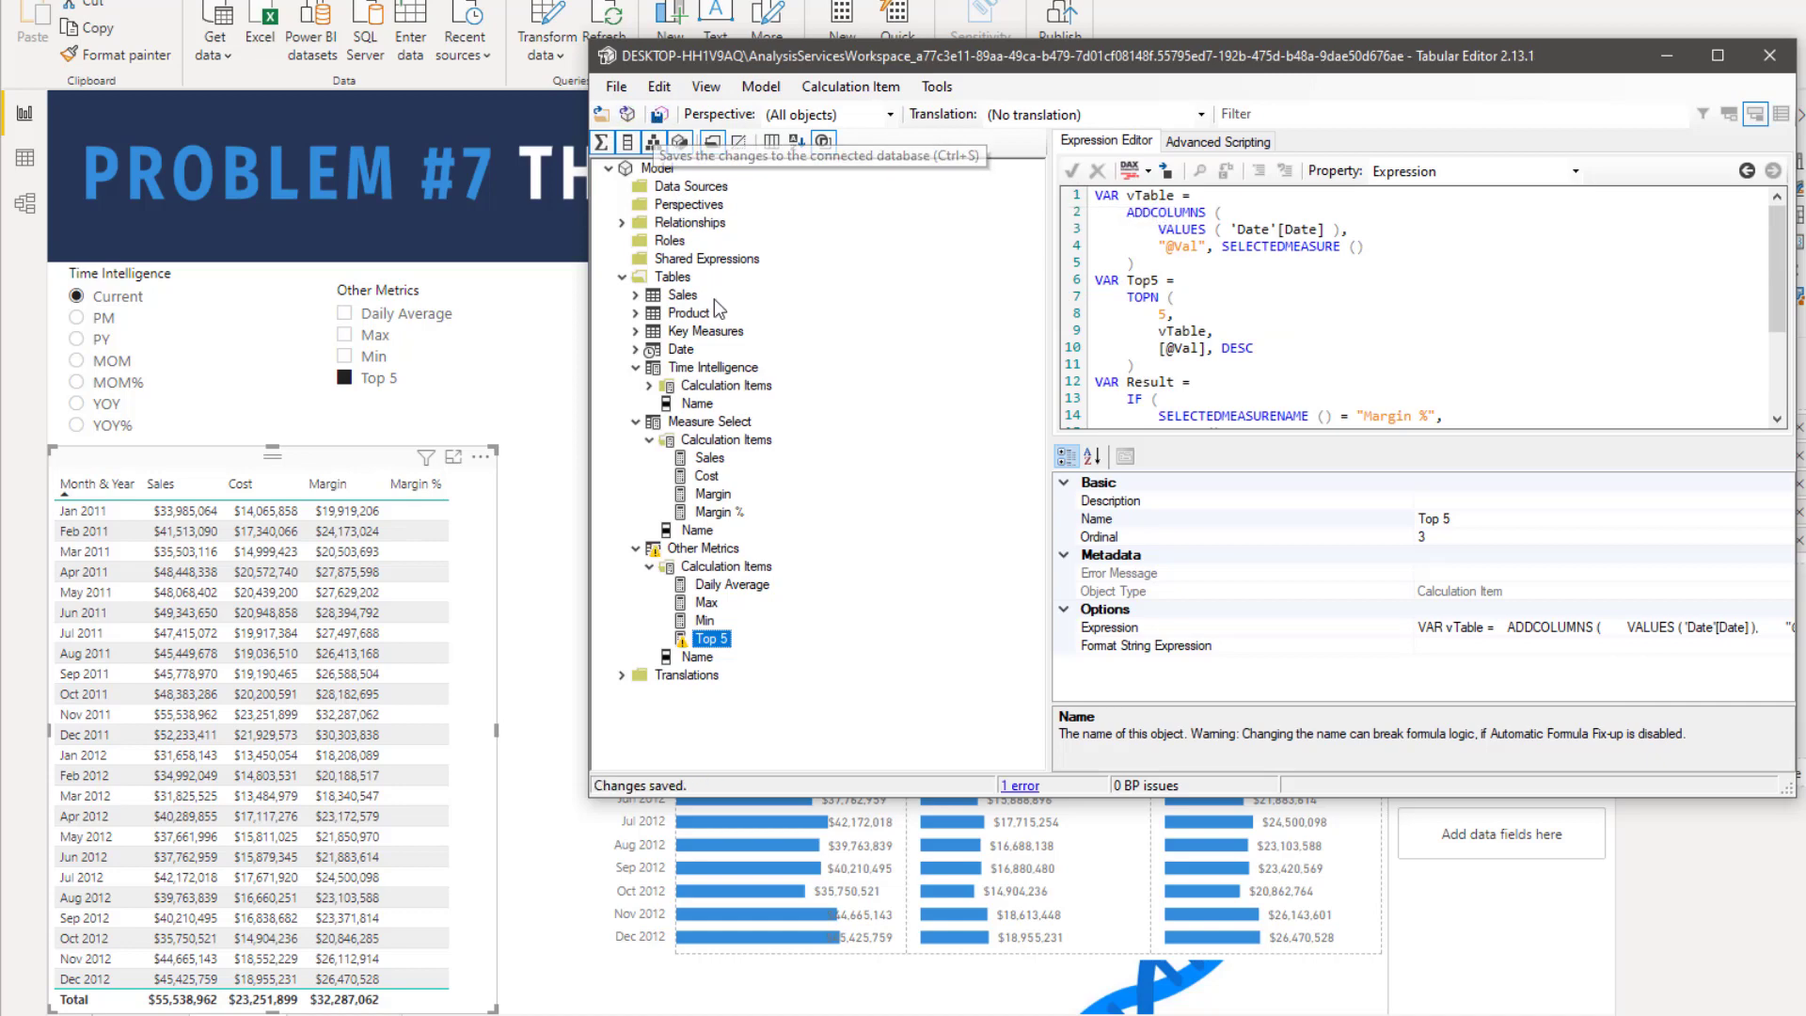
Try adding a closing parenthesis on a new line after the final SELECTEDMEASURE() and save the model changes
scroll(1302, 338, down, 3)
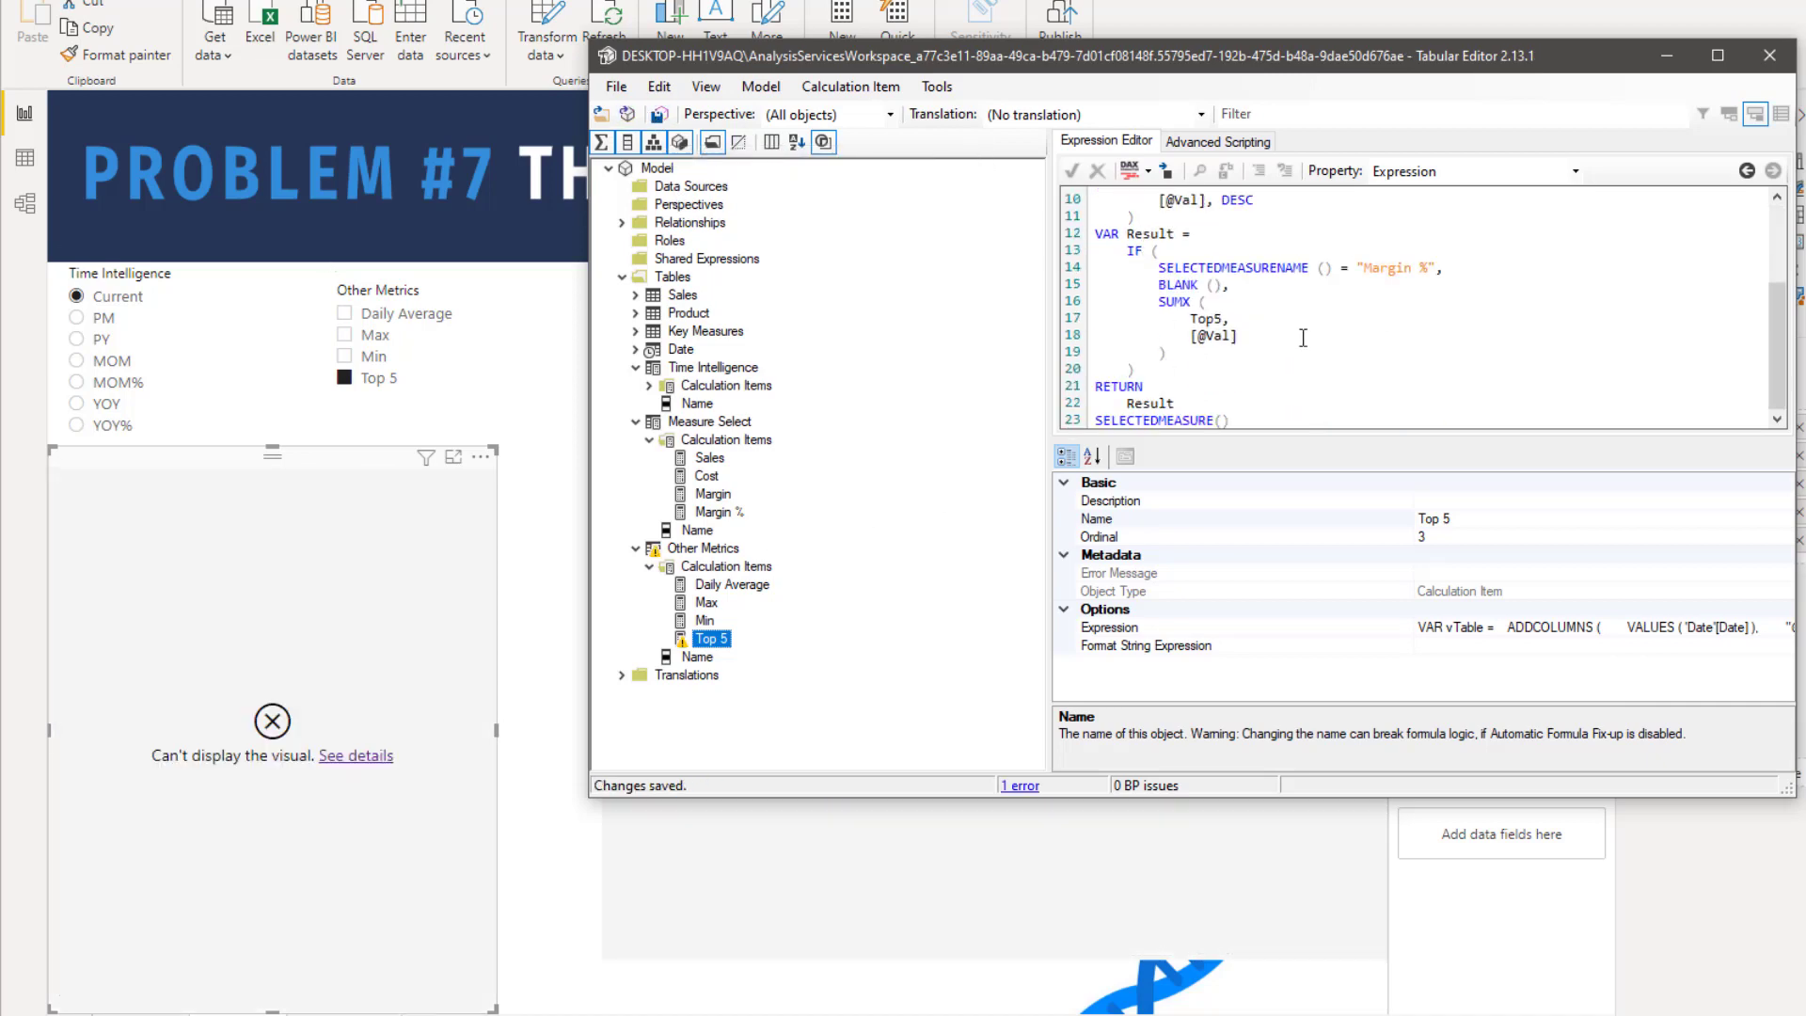
click(1264, 418)
key(Return)
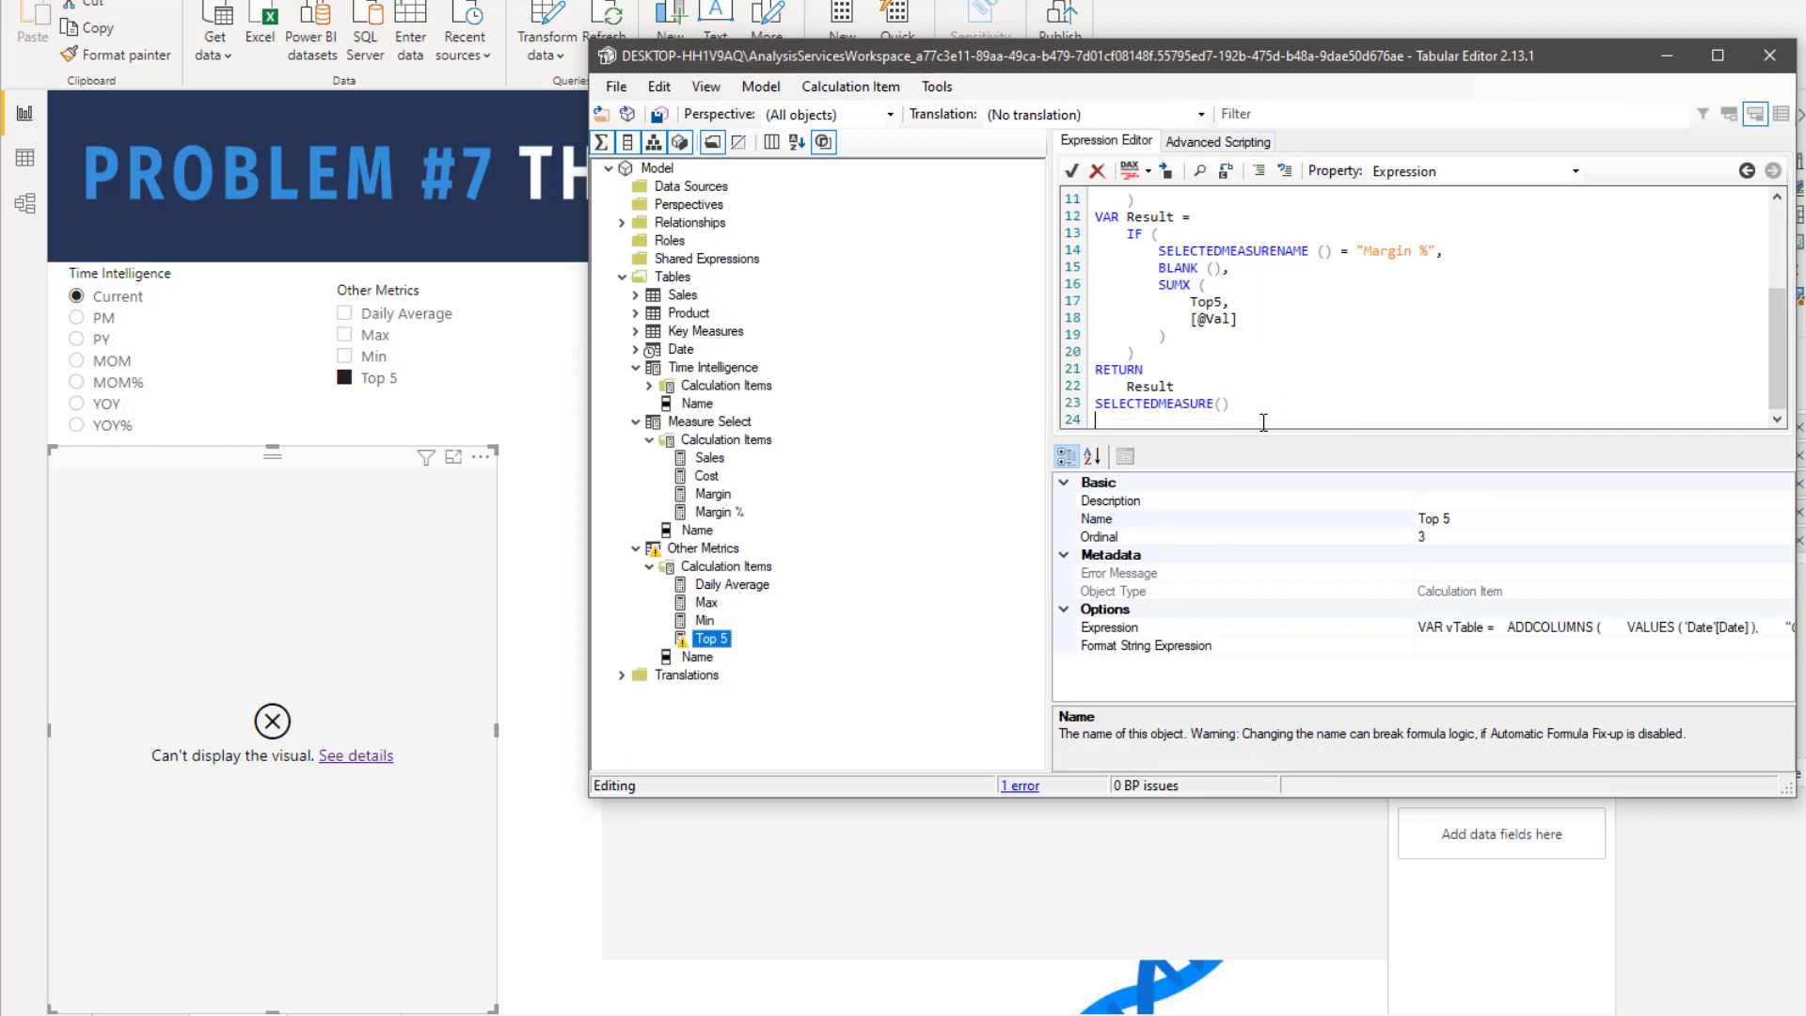
click(660, 115)
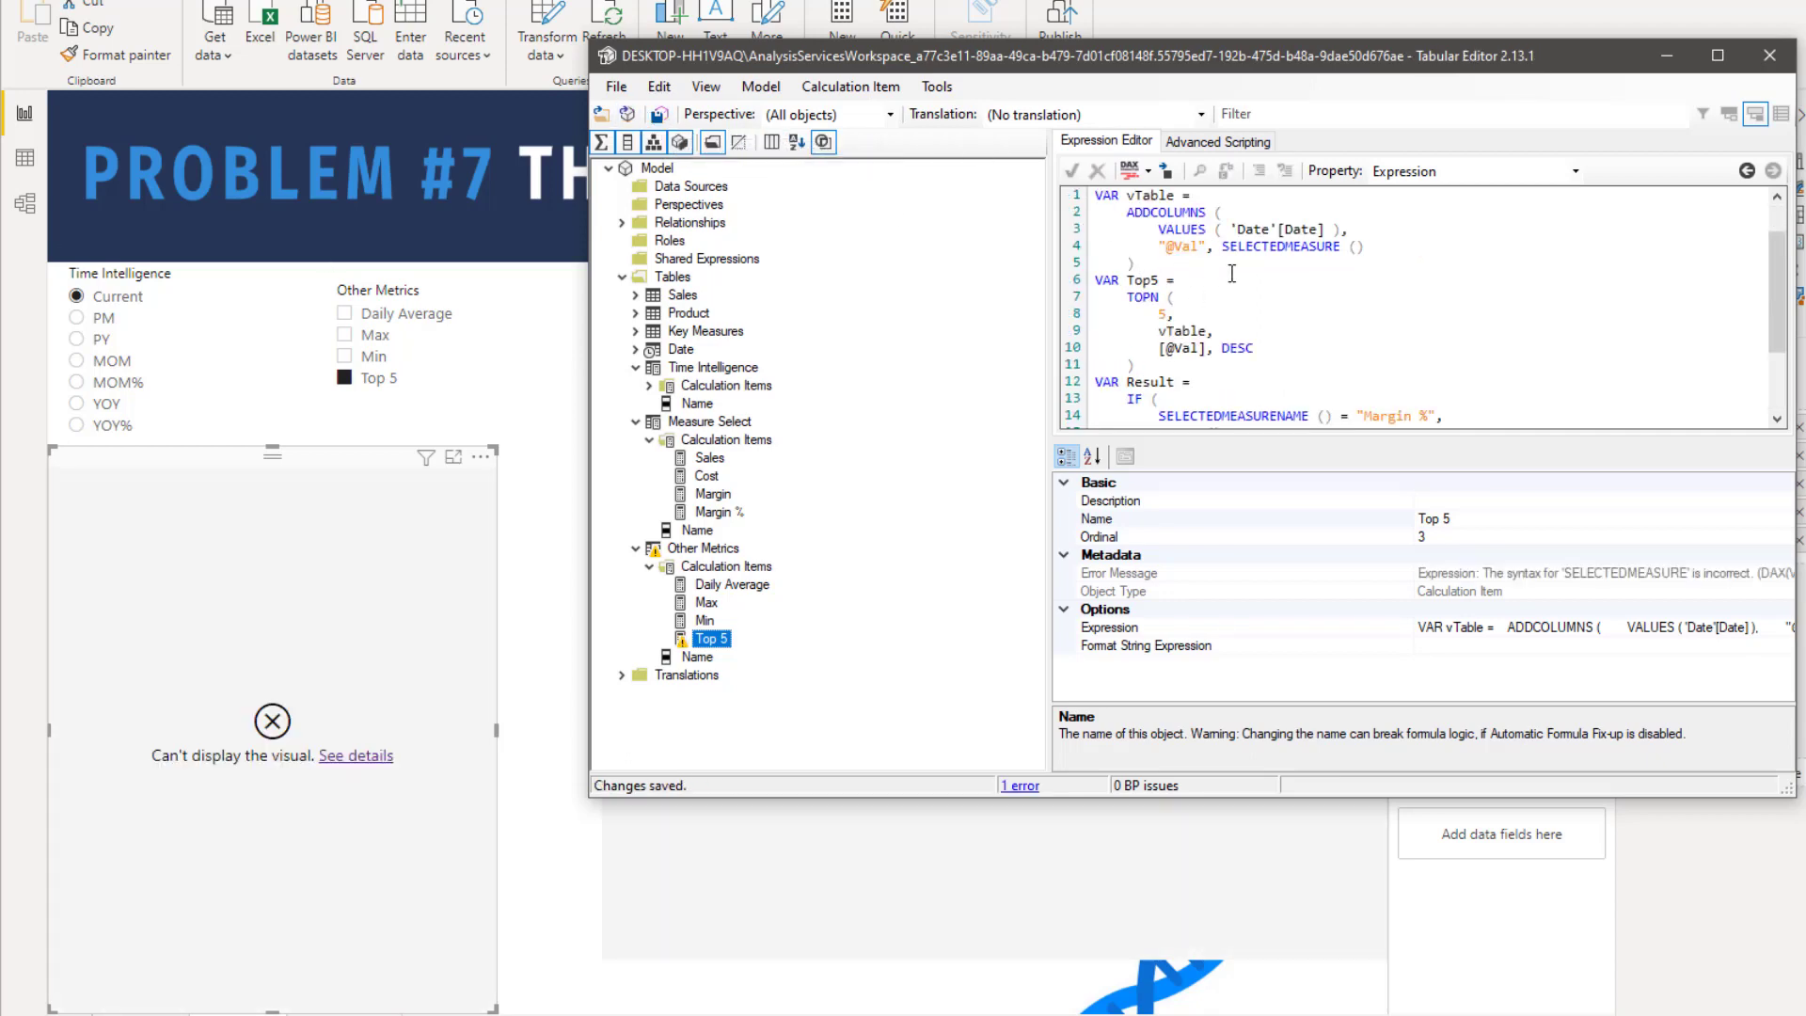
Delete the final SELECTEDMEASURE() and closing parenthesis lines so the Top 5 expression ends with RETURN Result, and save the model changes
scroll(1286, 404, down, 3)
click(1171, 423)
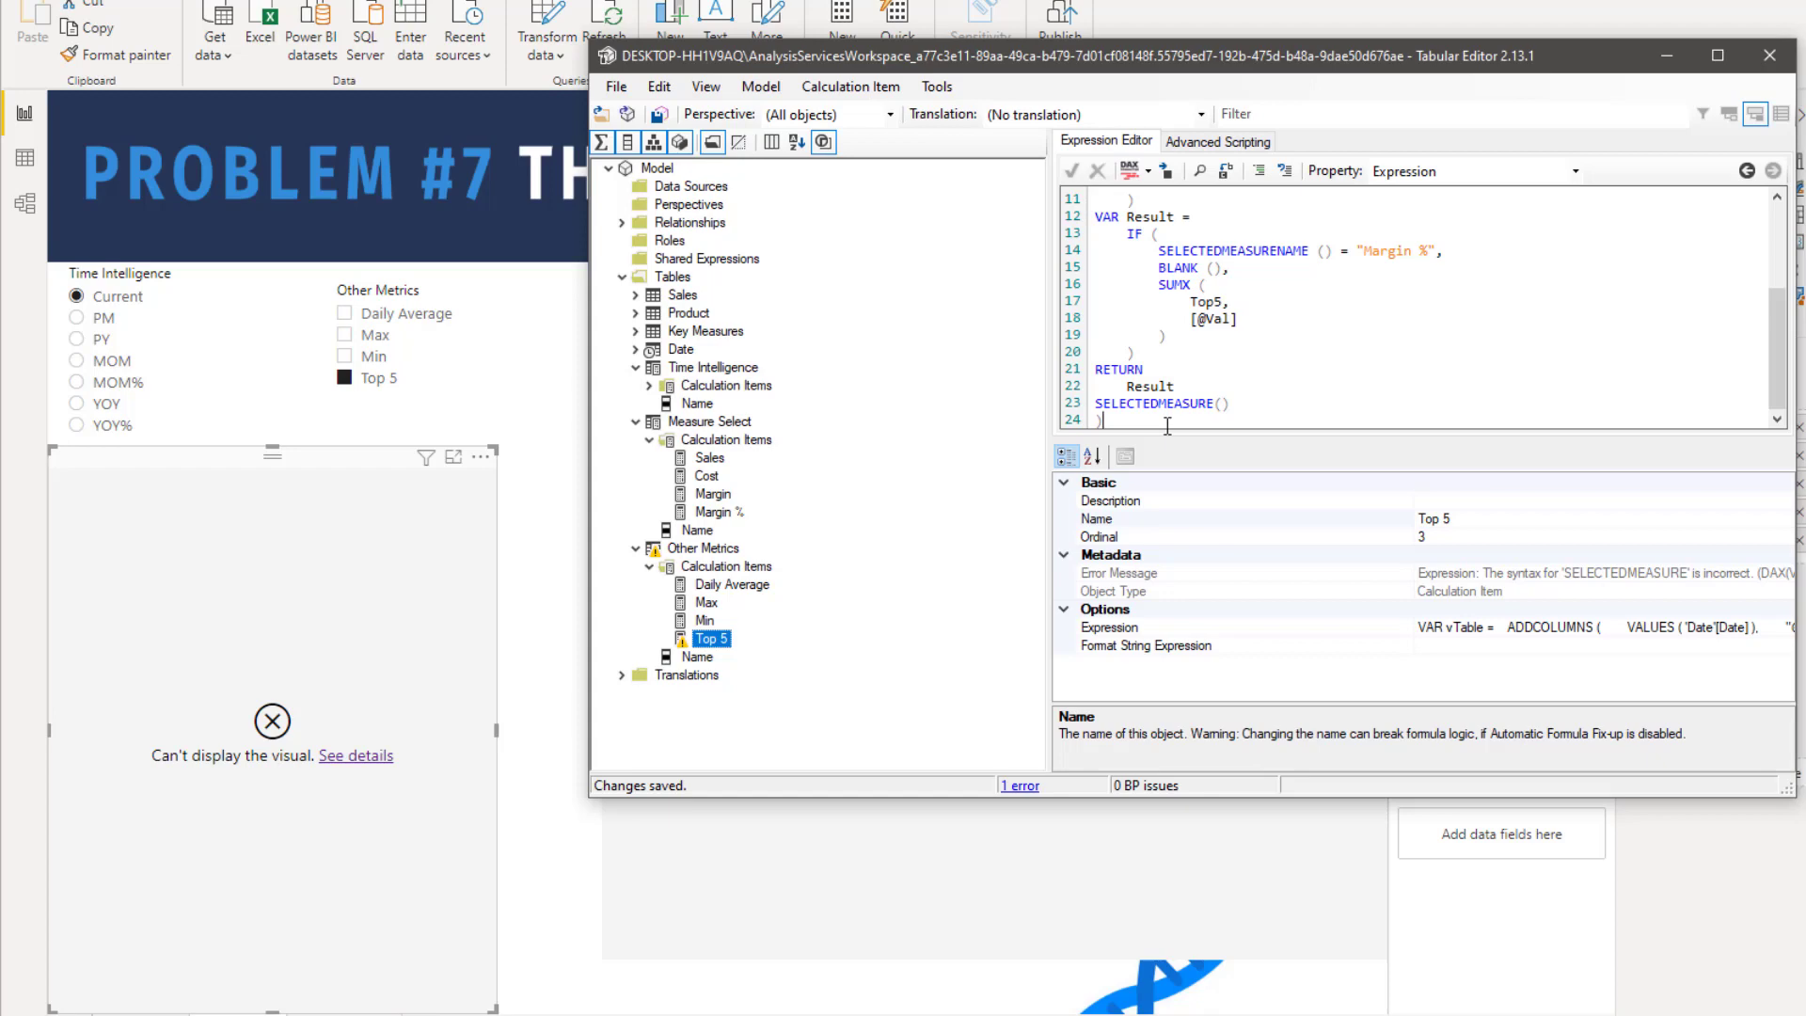
drag(1103, 421, 1093, 408)
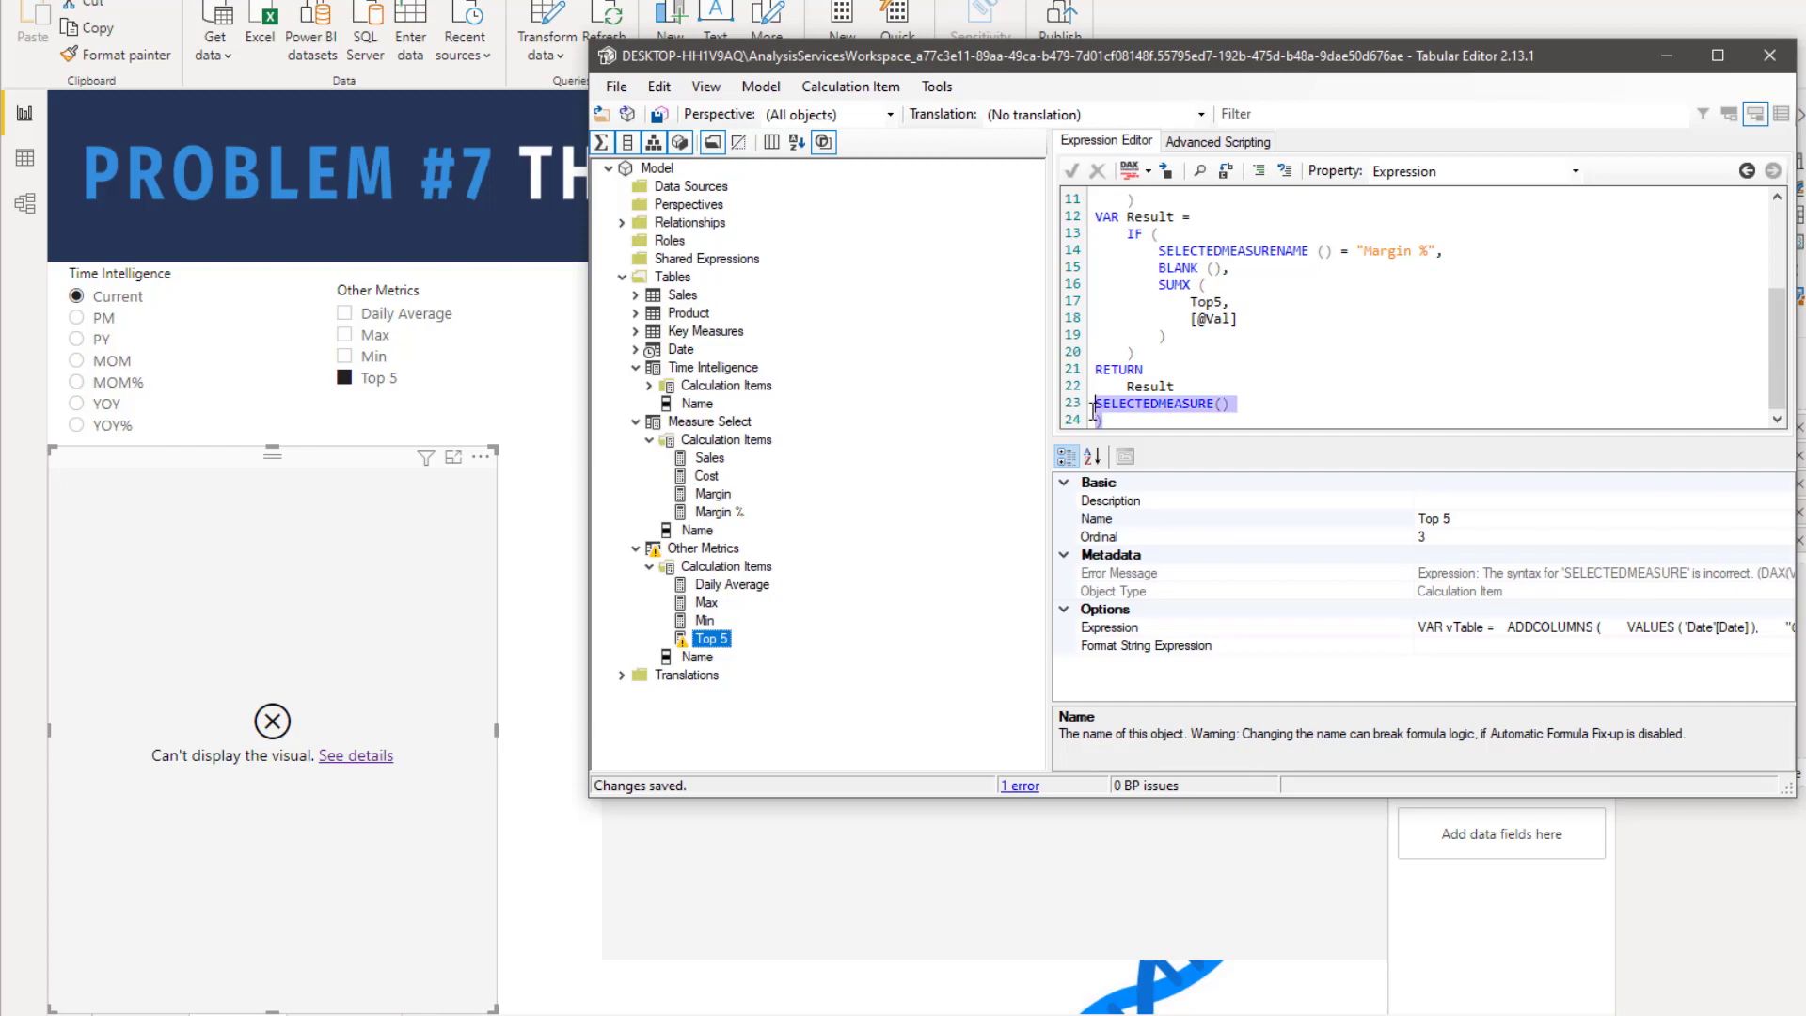
key(Delete)
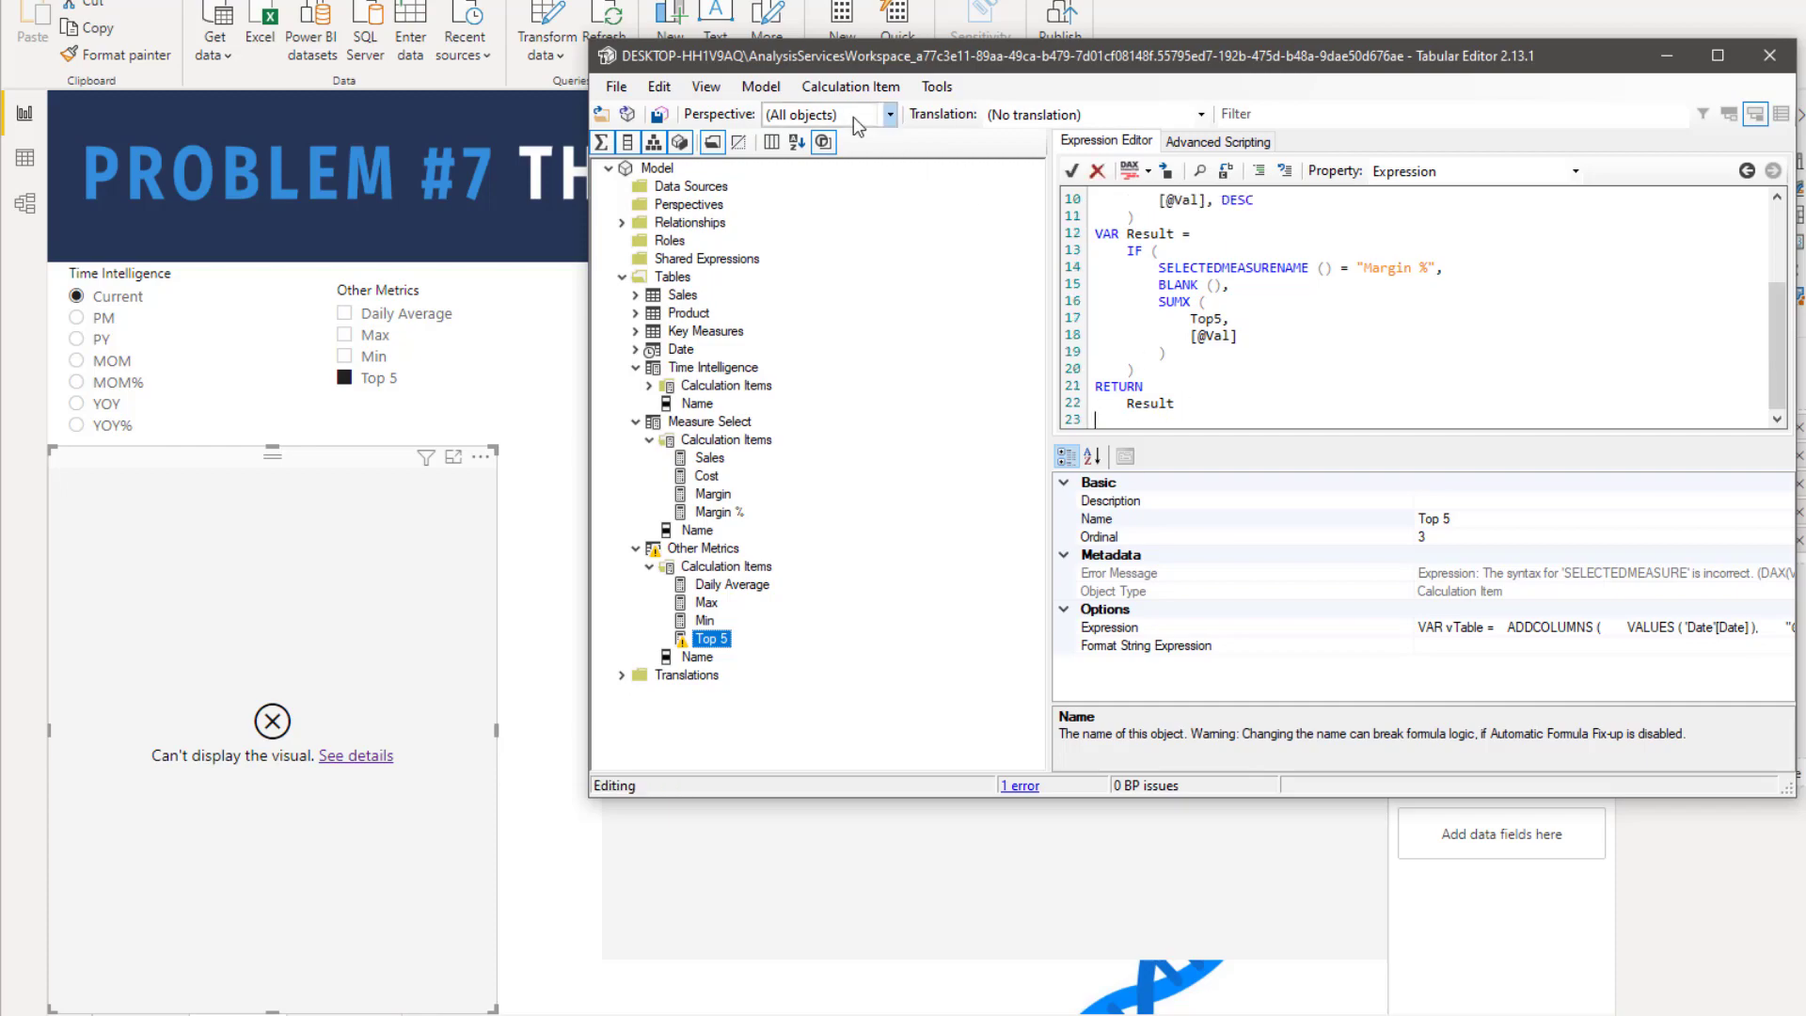
click(660, 115)
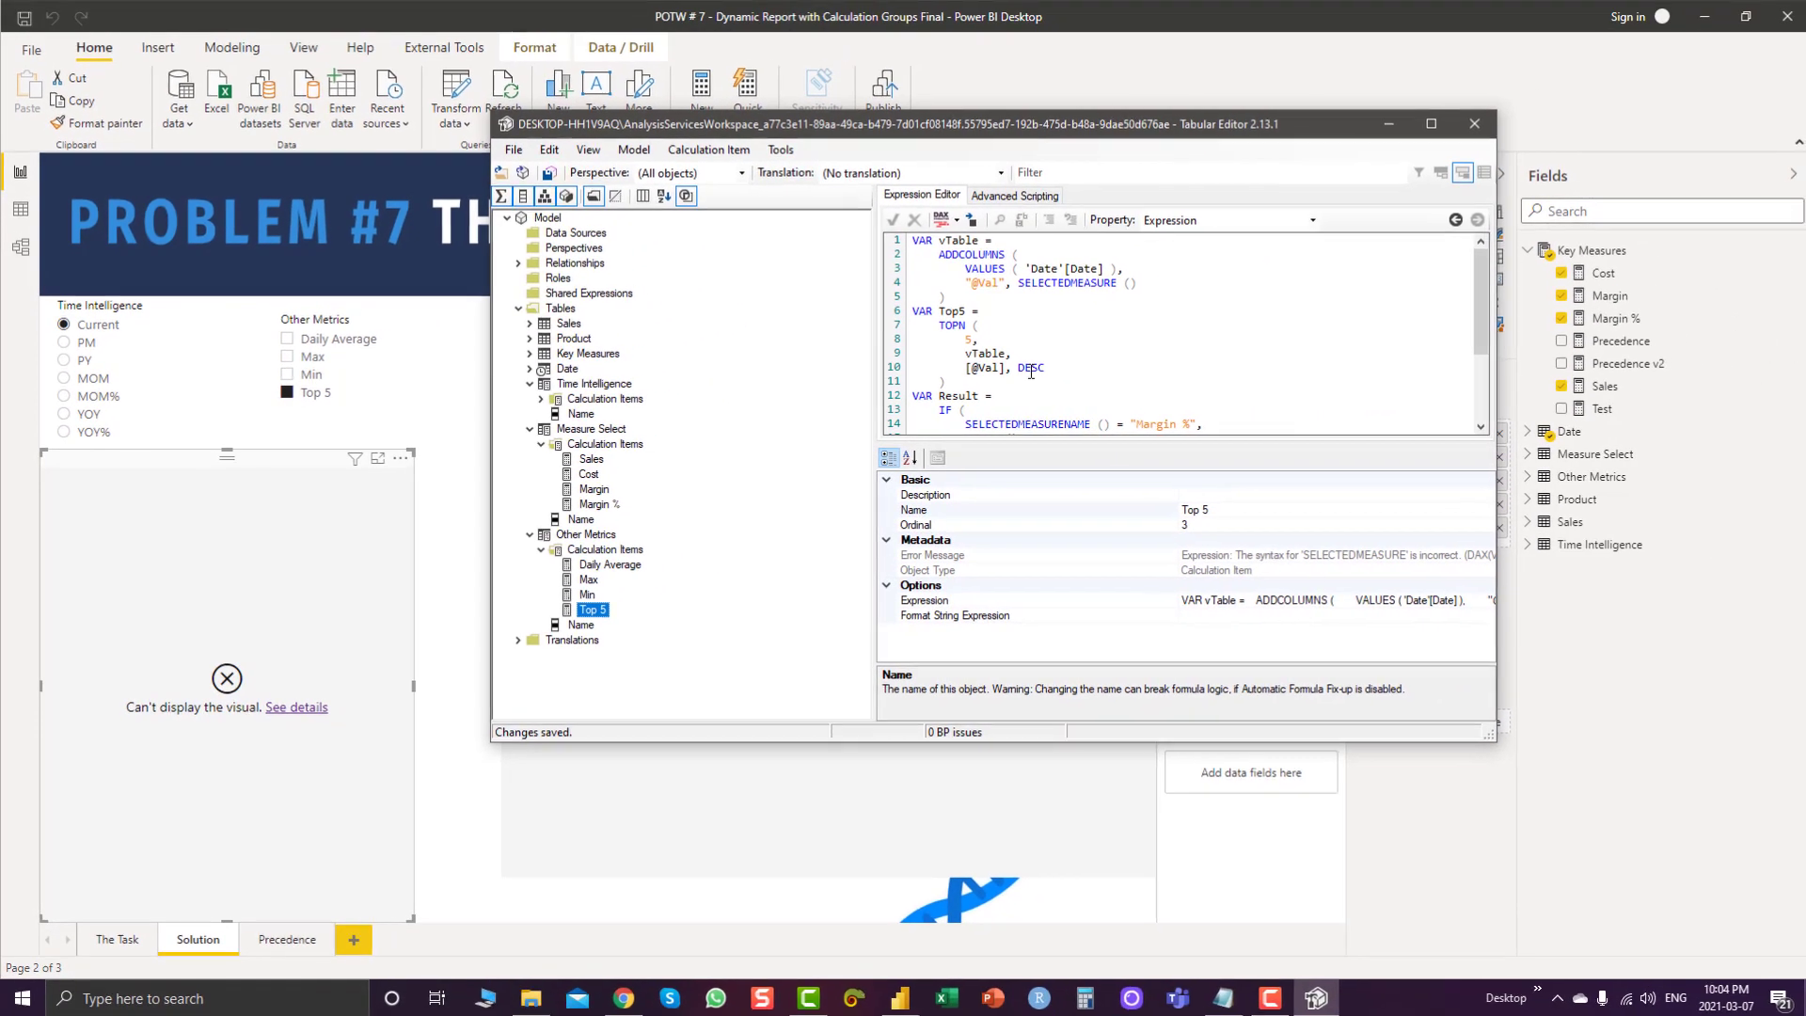
scroll(1029, 372, down, 1)
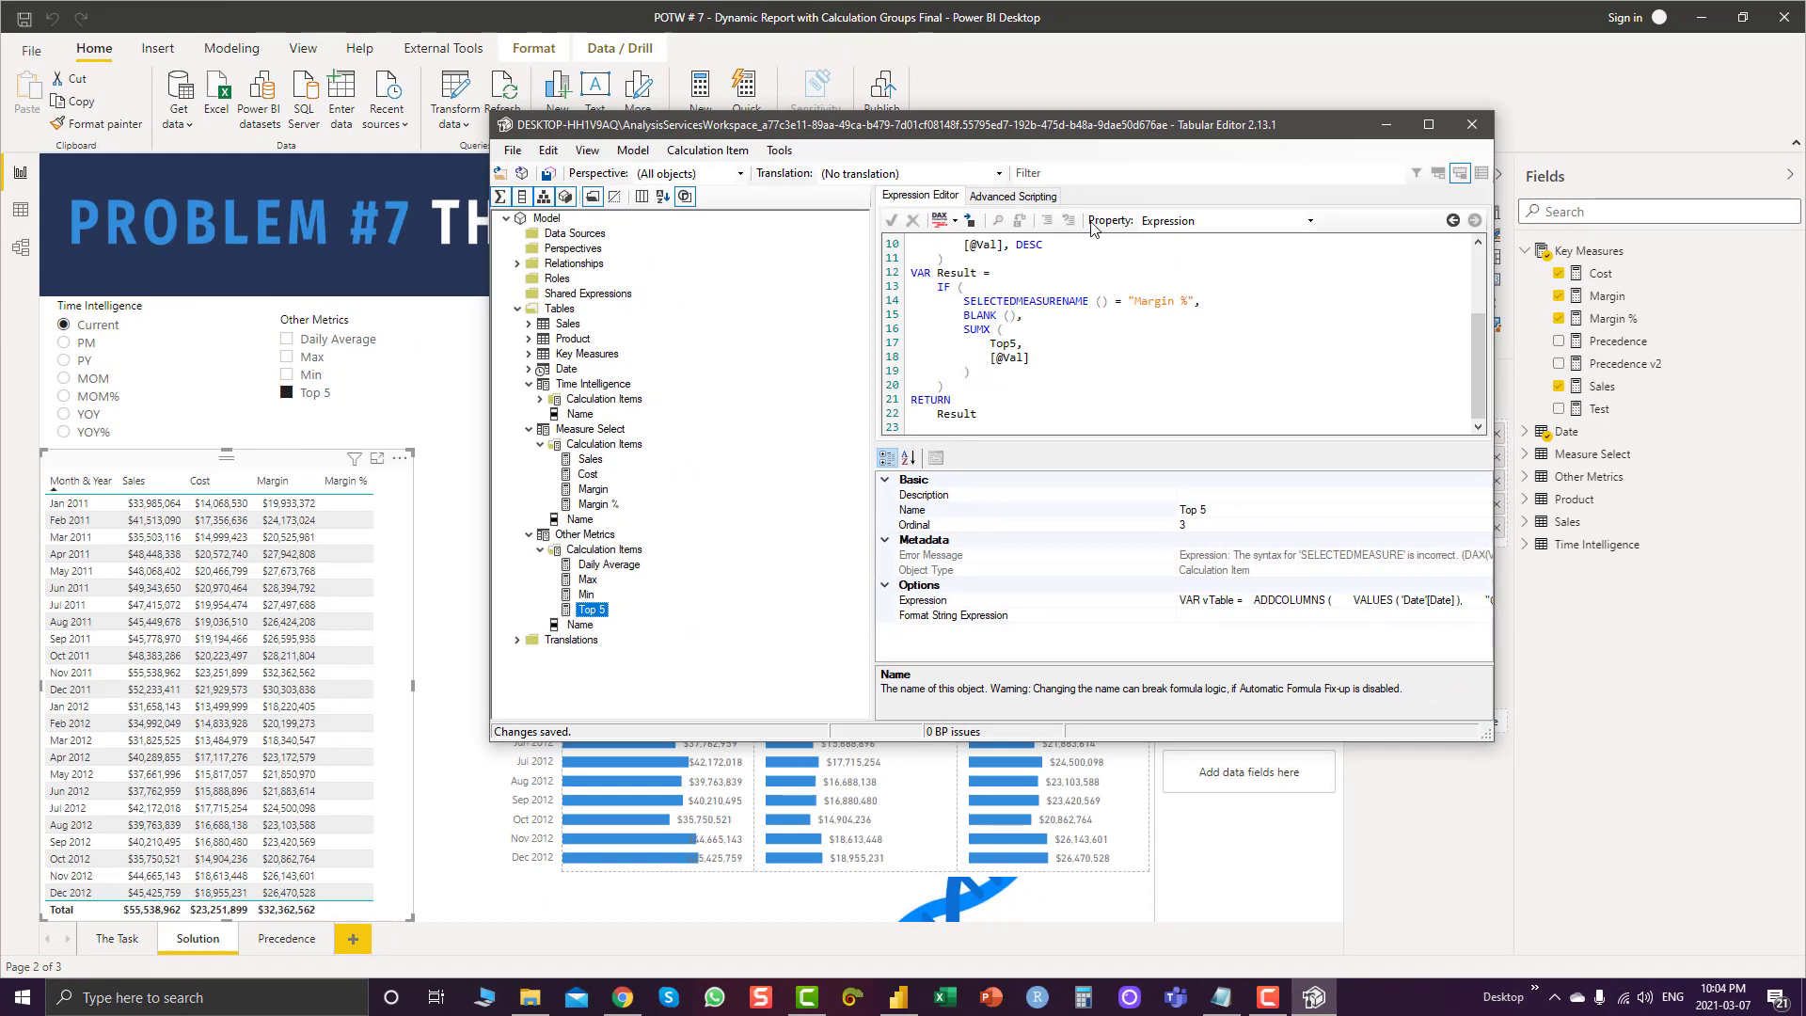
Return to the Power BI report, compare the Top 5 values in the table and chart, and set the Time Intelligence slicer to PM
click(1384, 127)
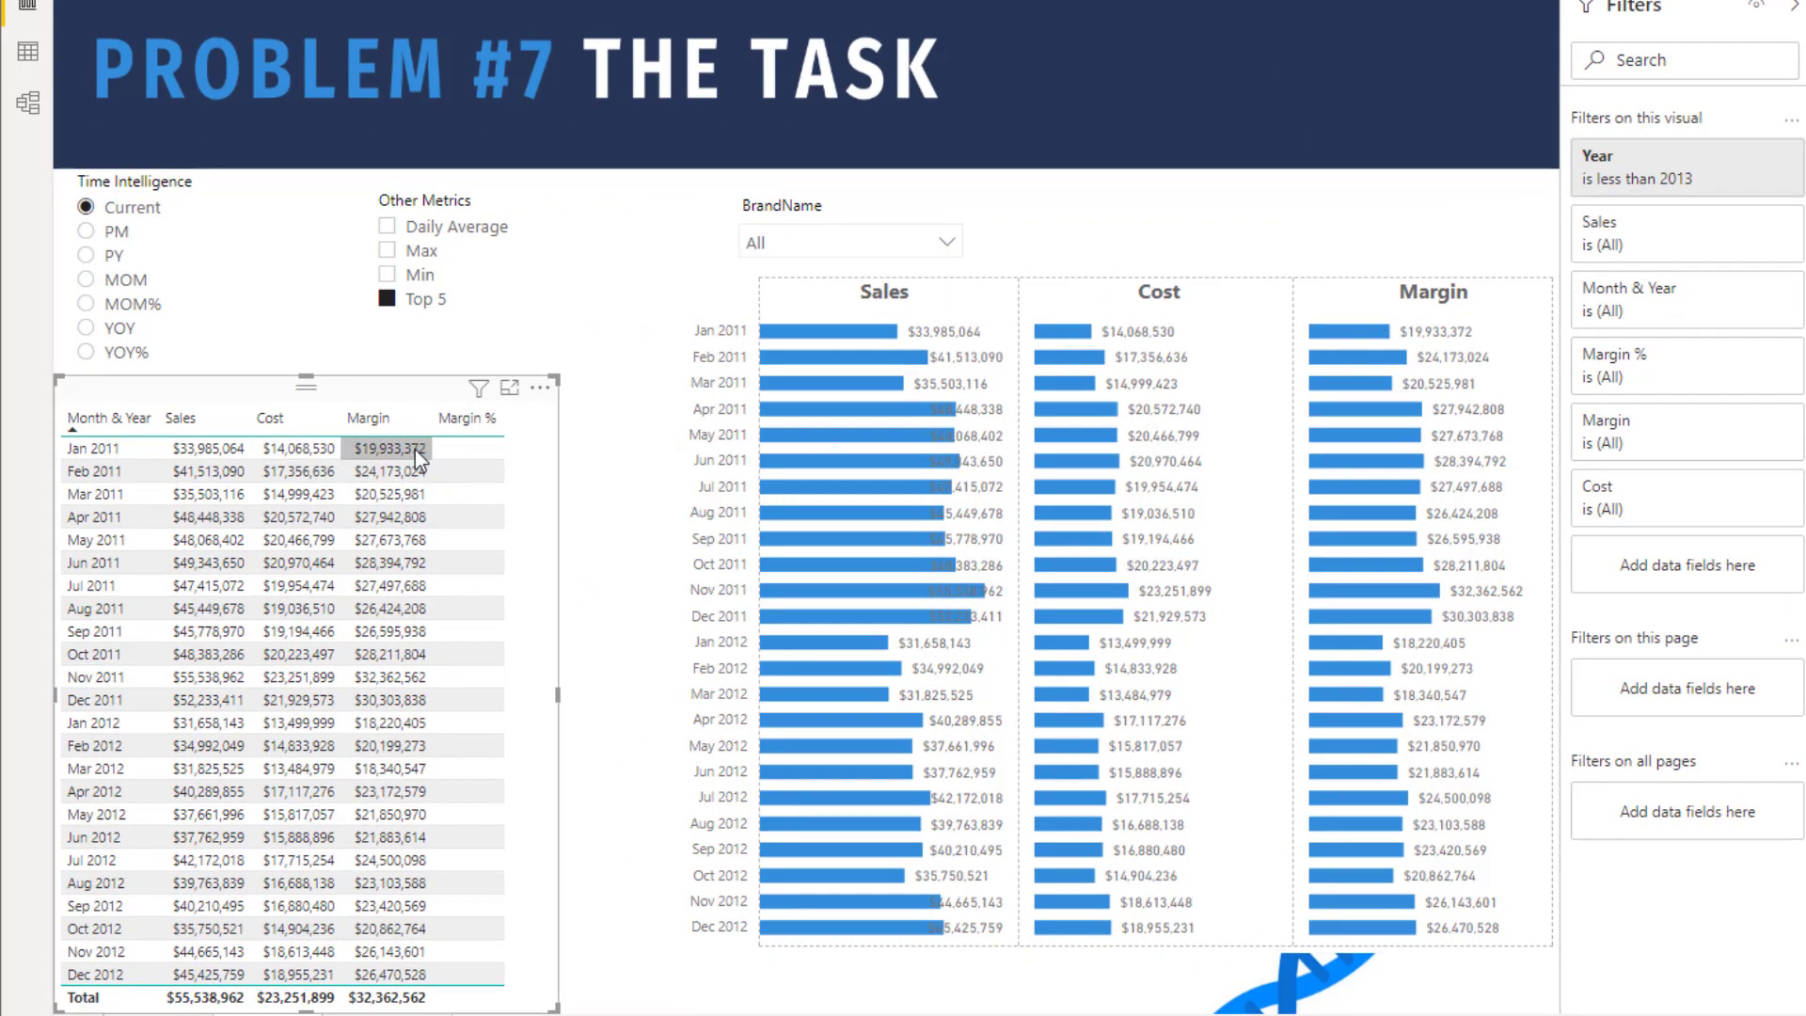
click(90, 231)
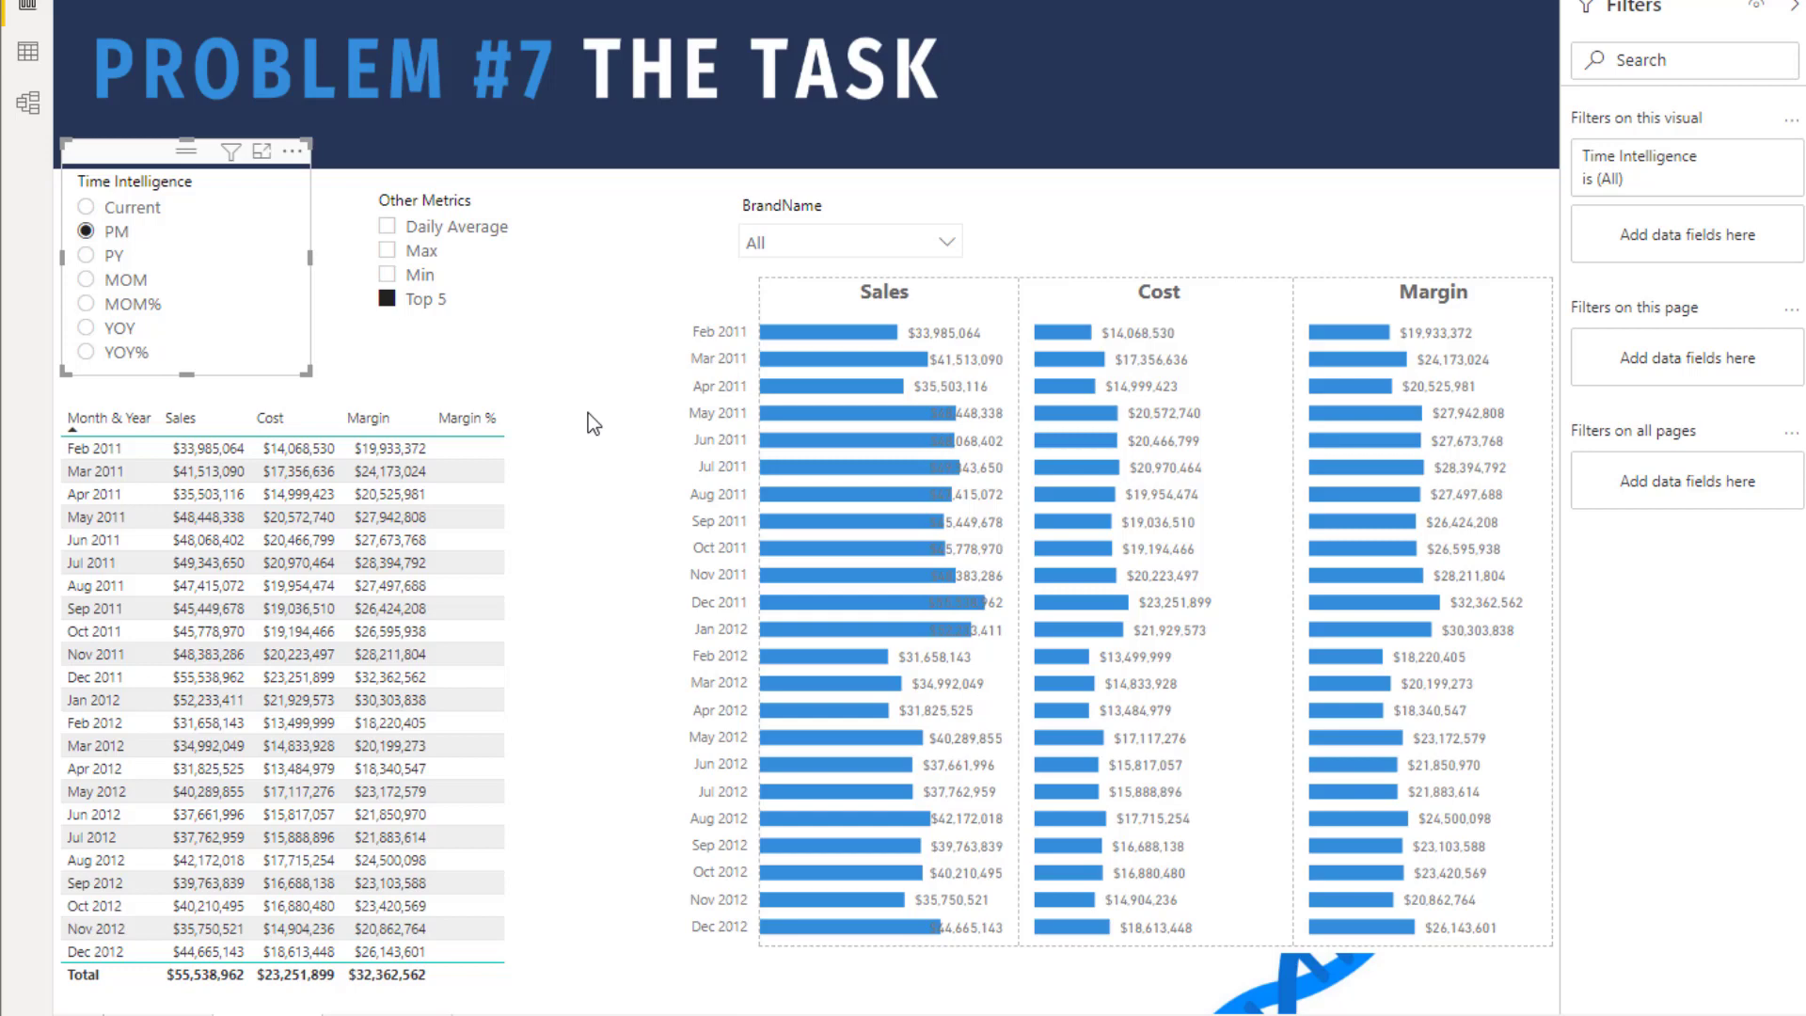
Copy the Sales, Cost and Margin chart to a new report page, and reposition and enlarge it there
click(1126, 262)
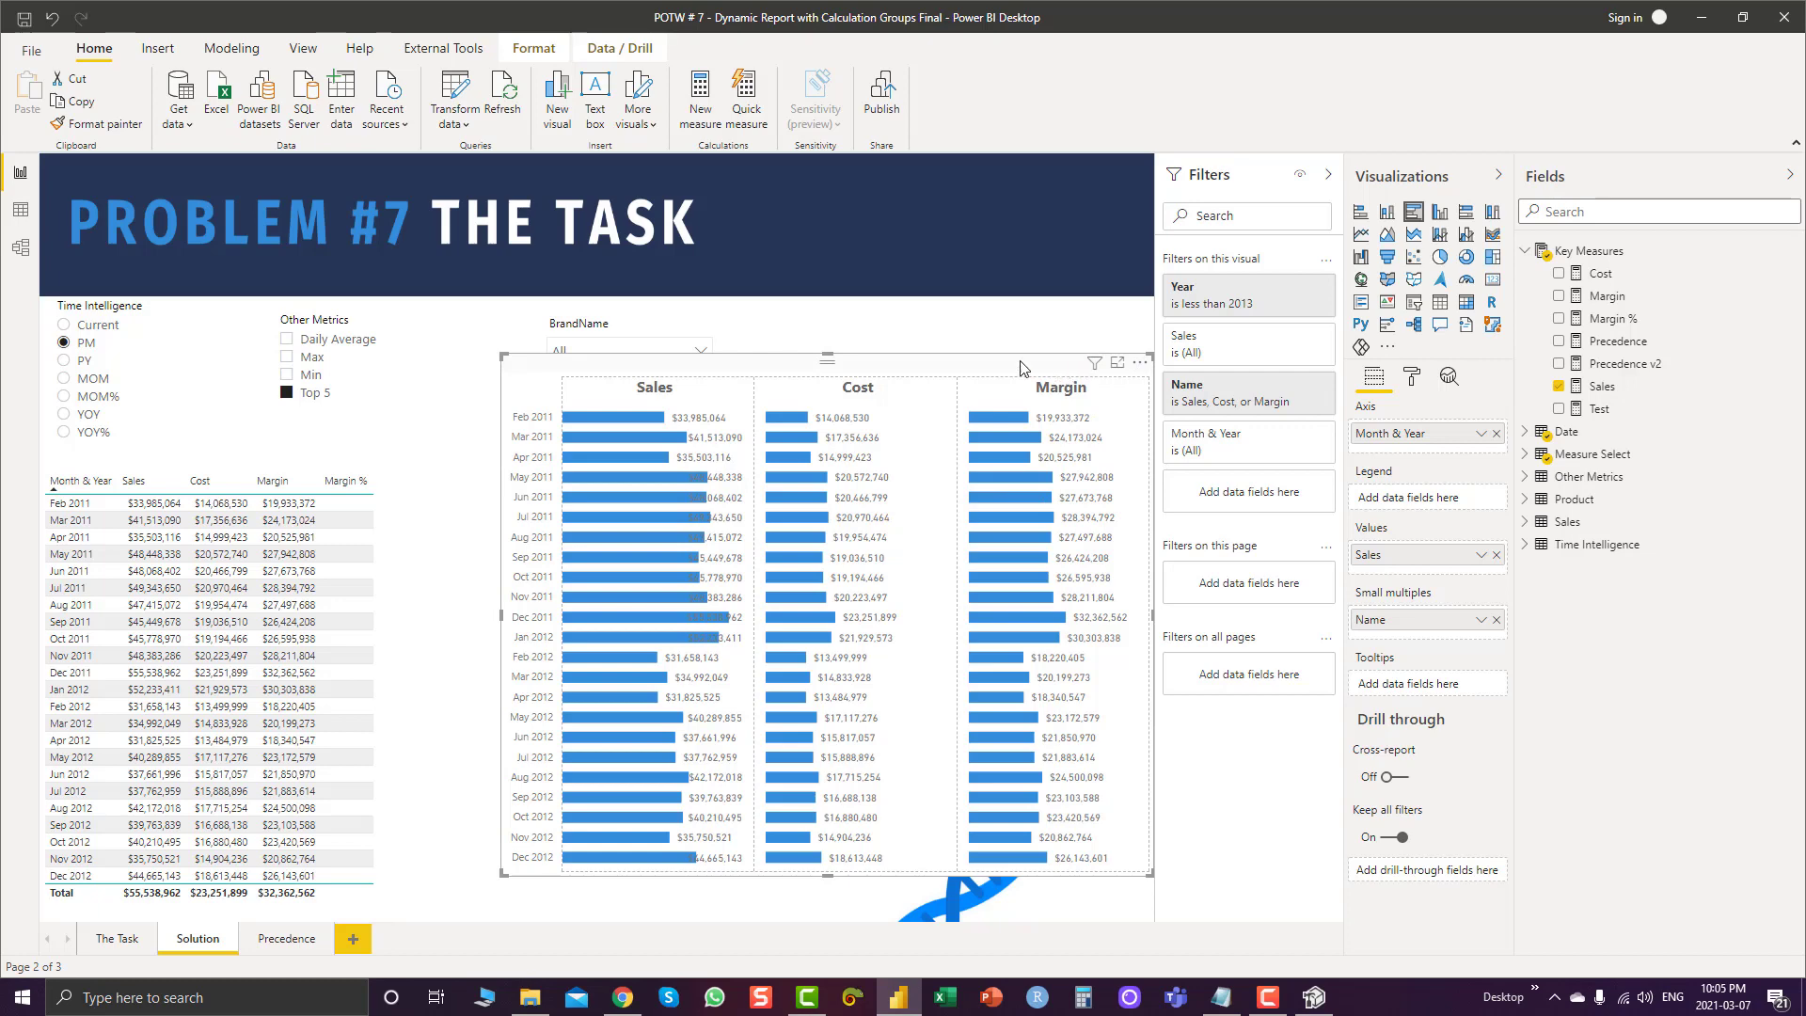
click(354, 940)
key(ctrl+v)
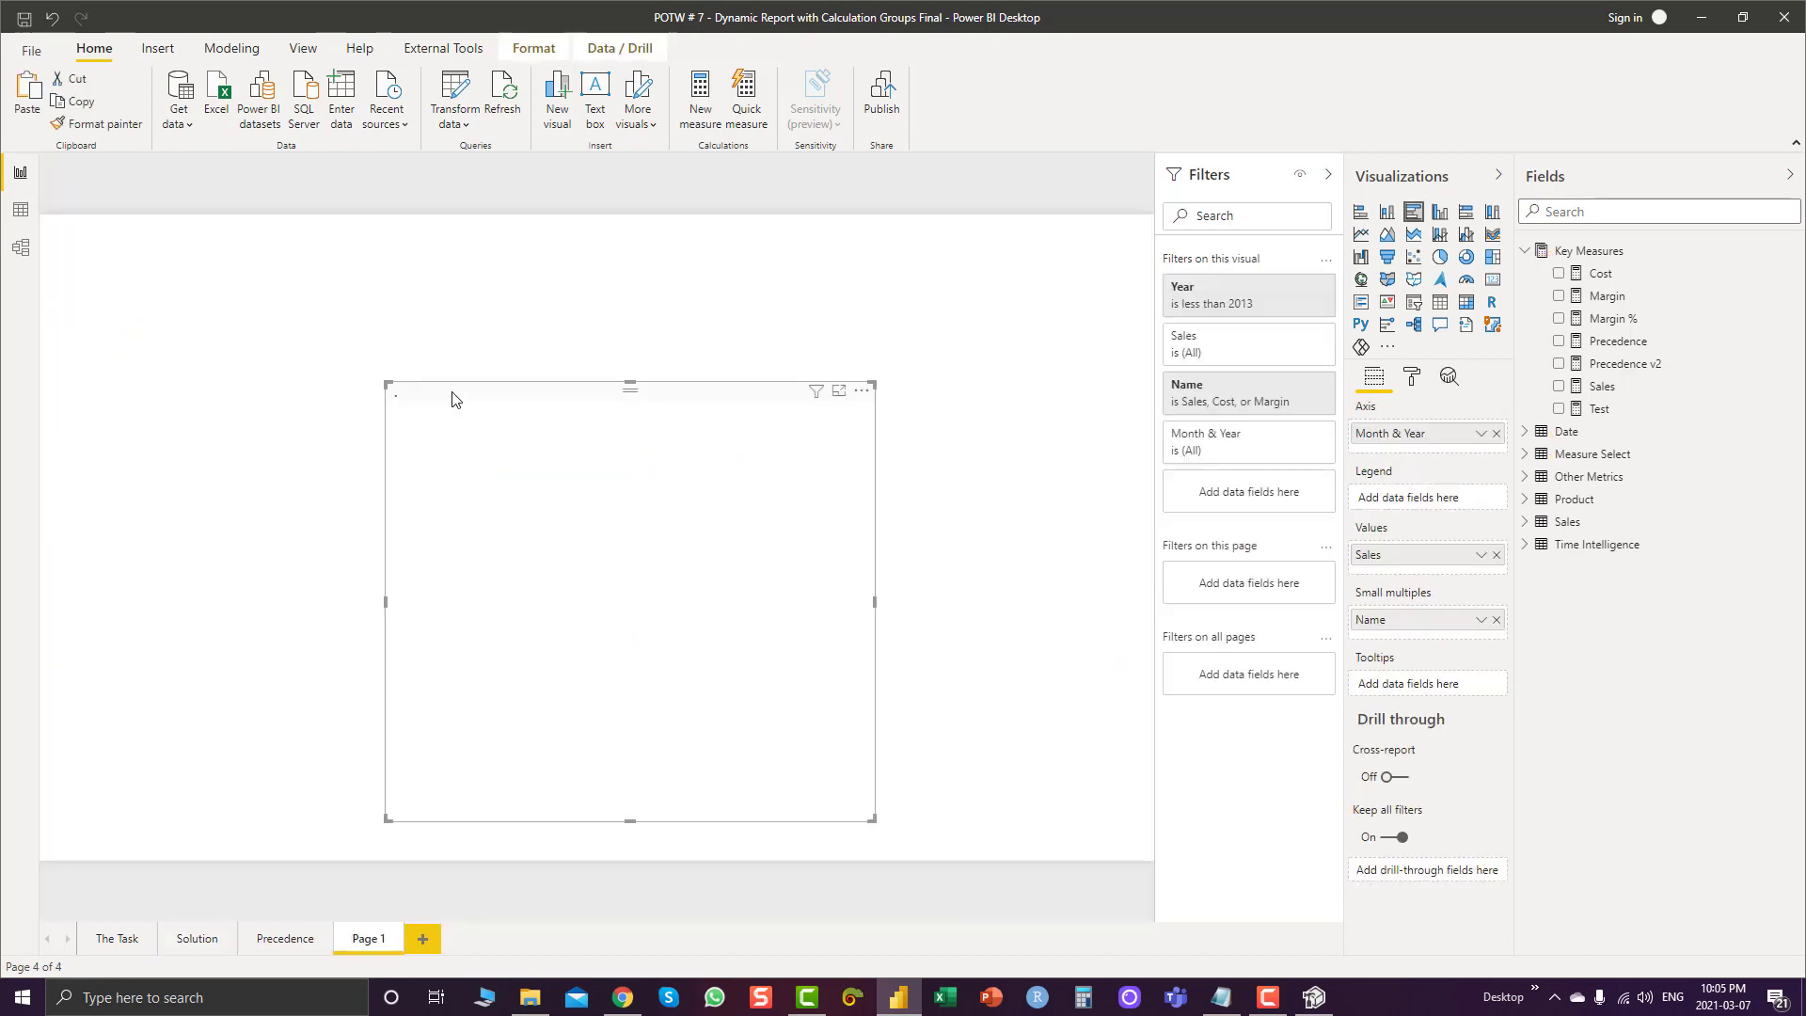
drag(554, 582, 490, 470)
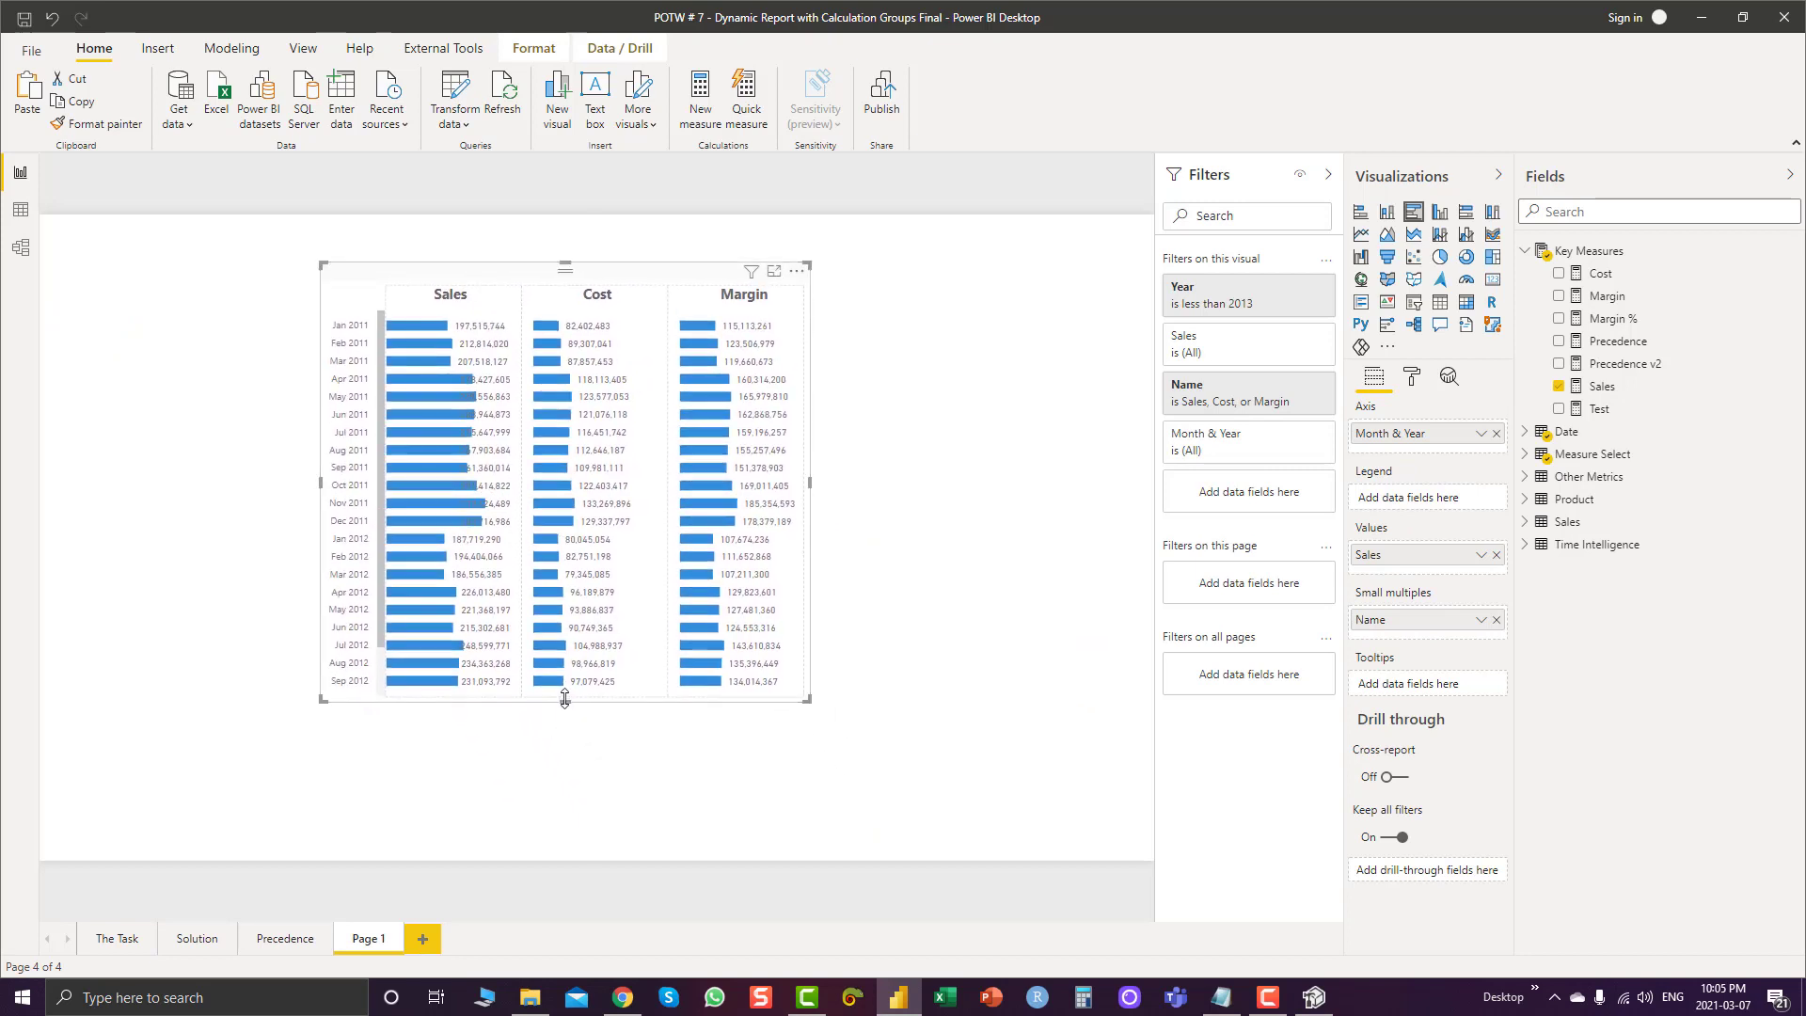
drag(566, 701, 566, 807)
drag(810, 536, 900, 536)
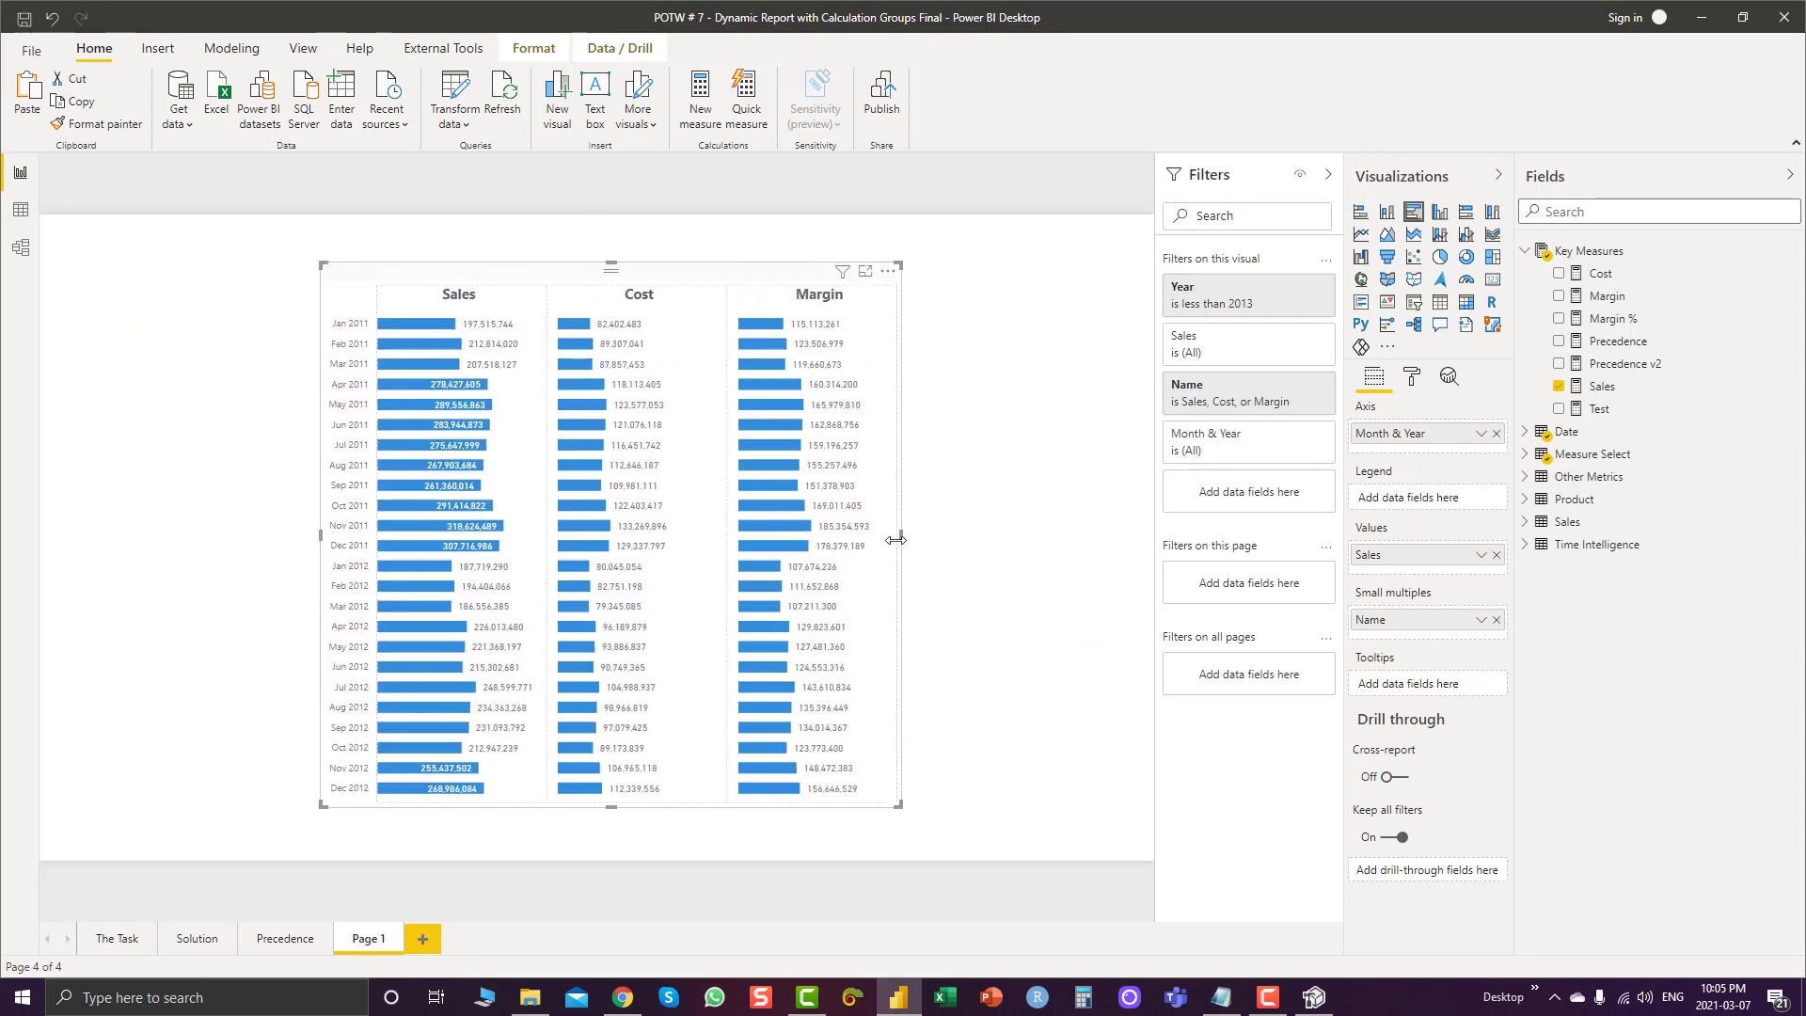
Replace the Name field in the chart's small multiples with BrandName from the Product table
click(1496, 621)
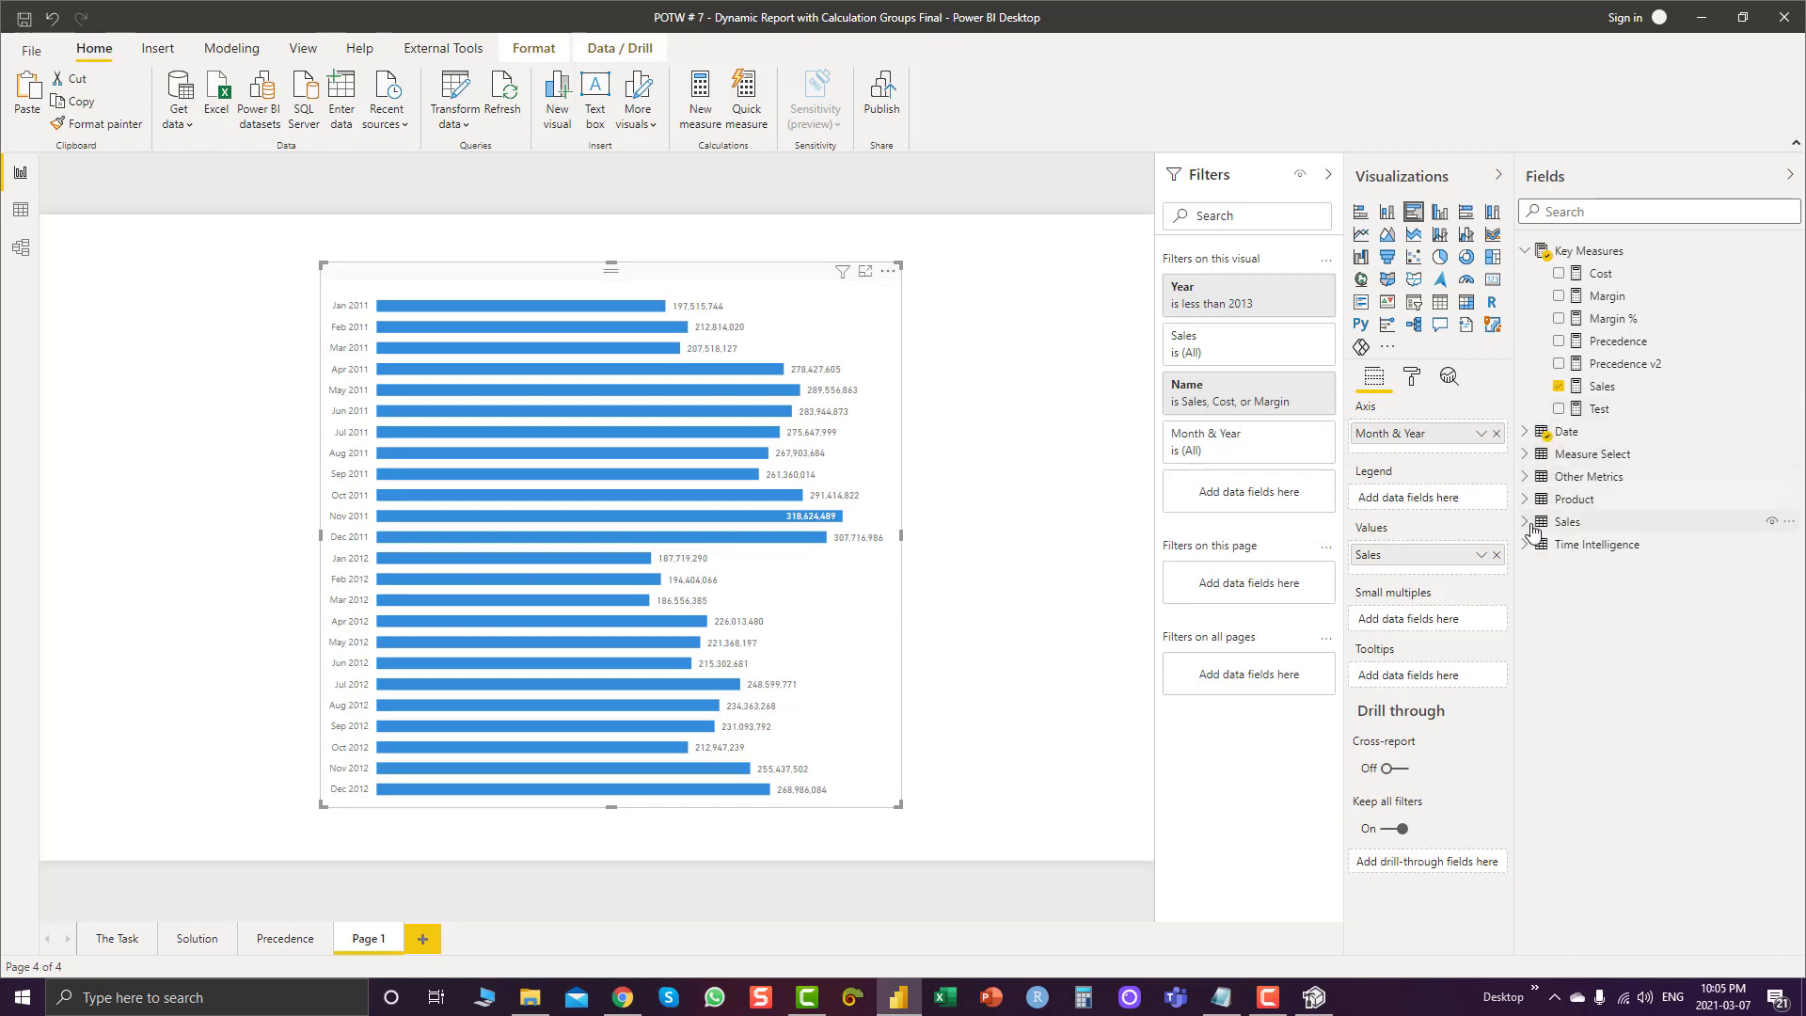
click(1524, 498)
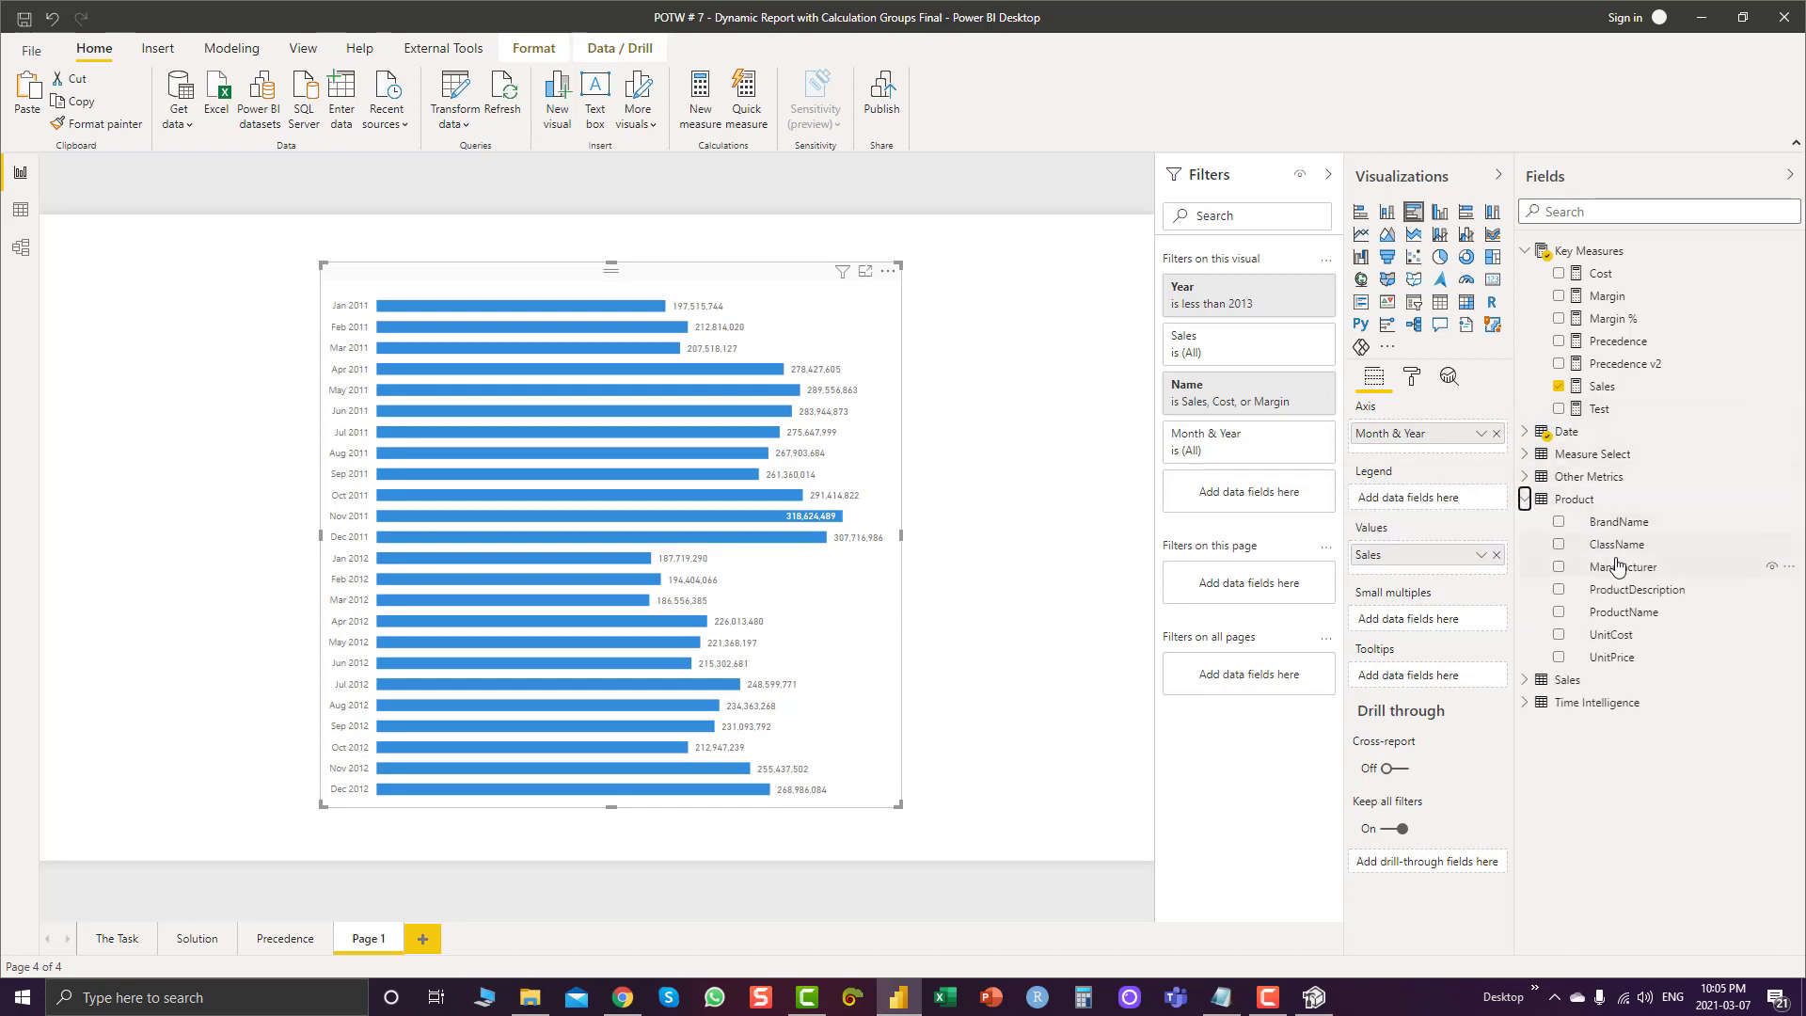
drag(1618, 524, 1434, 619)
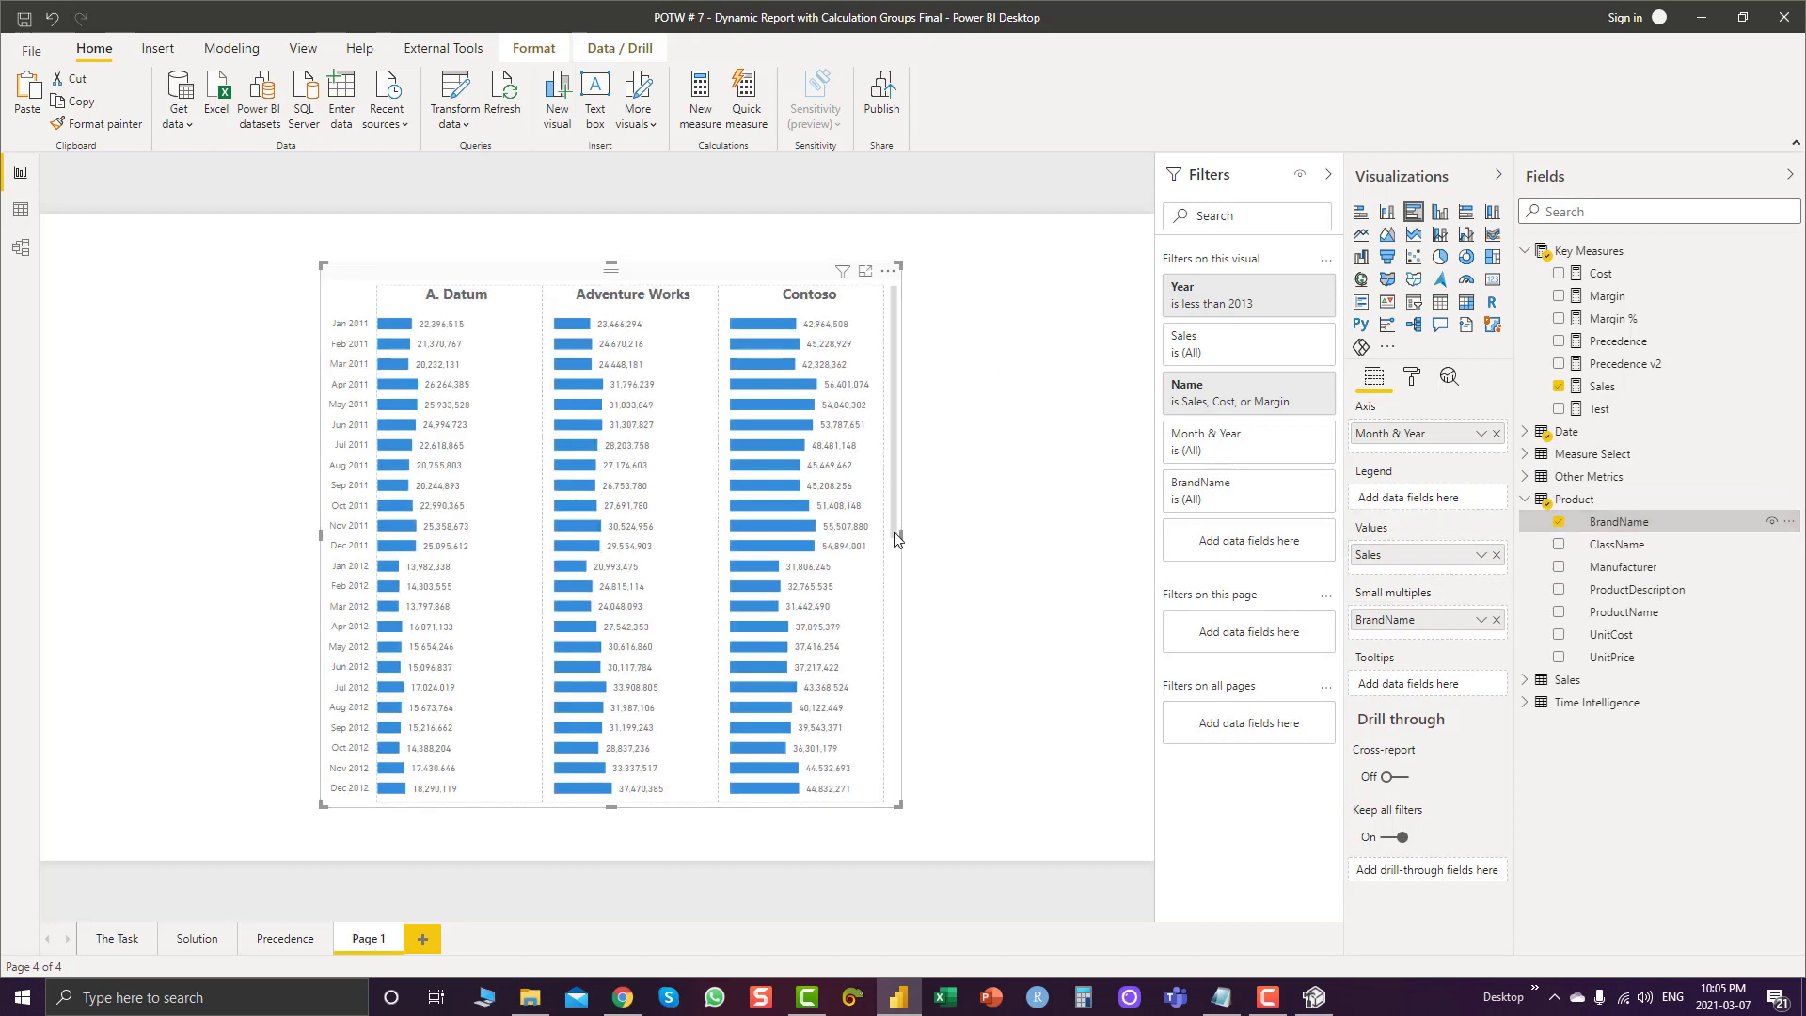
Widen the BrandName small multiples chart, look through the remaining brands, and return to the Solution page
drag(902, 537, 1075, 551)
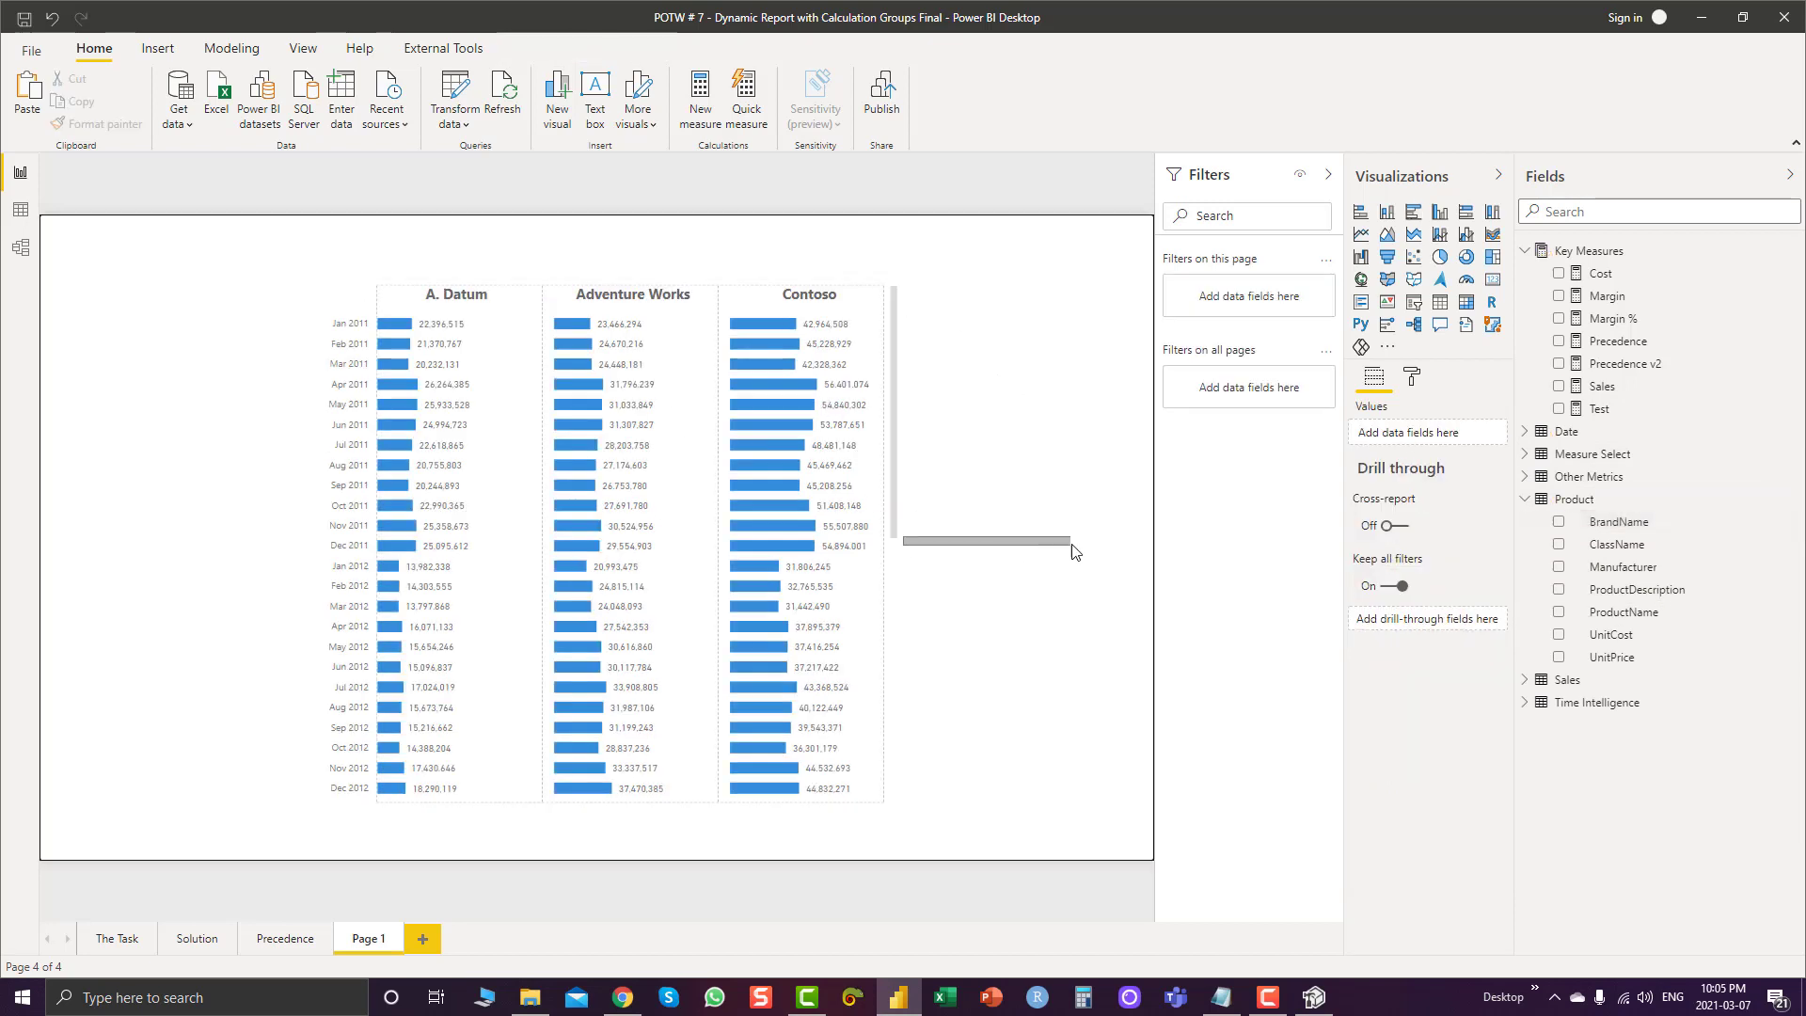
click(900, 506)
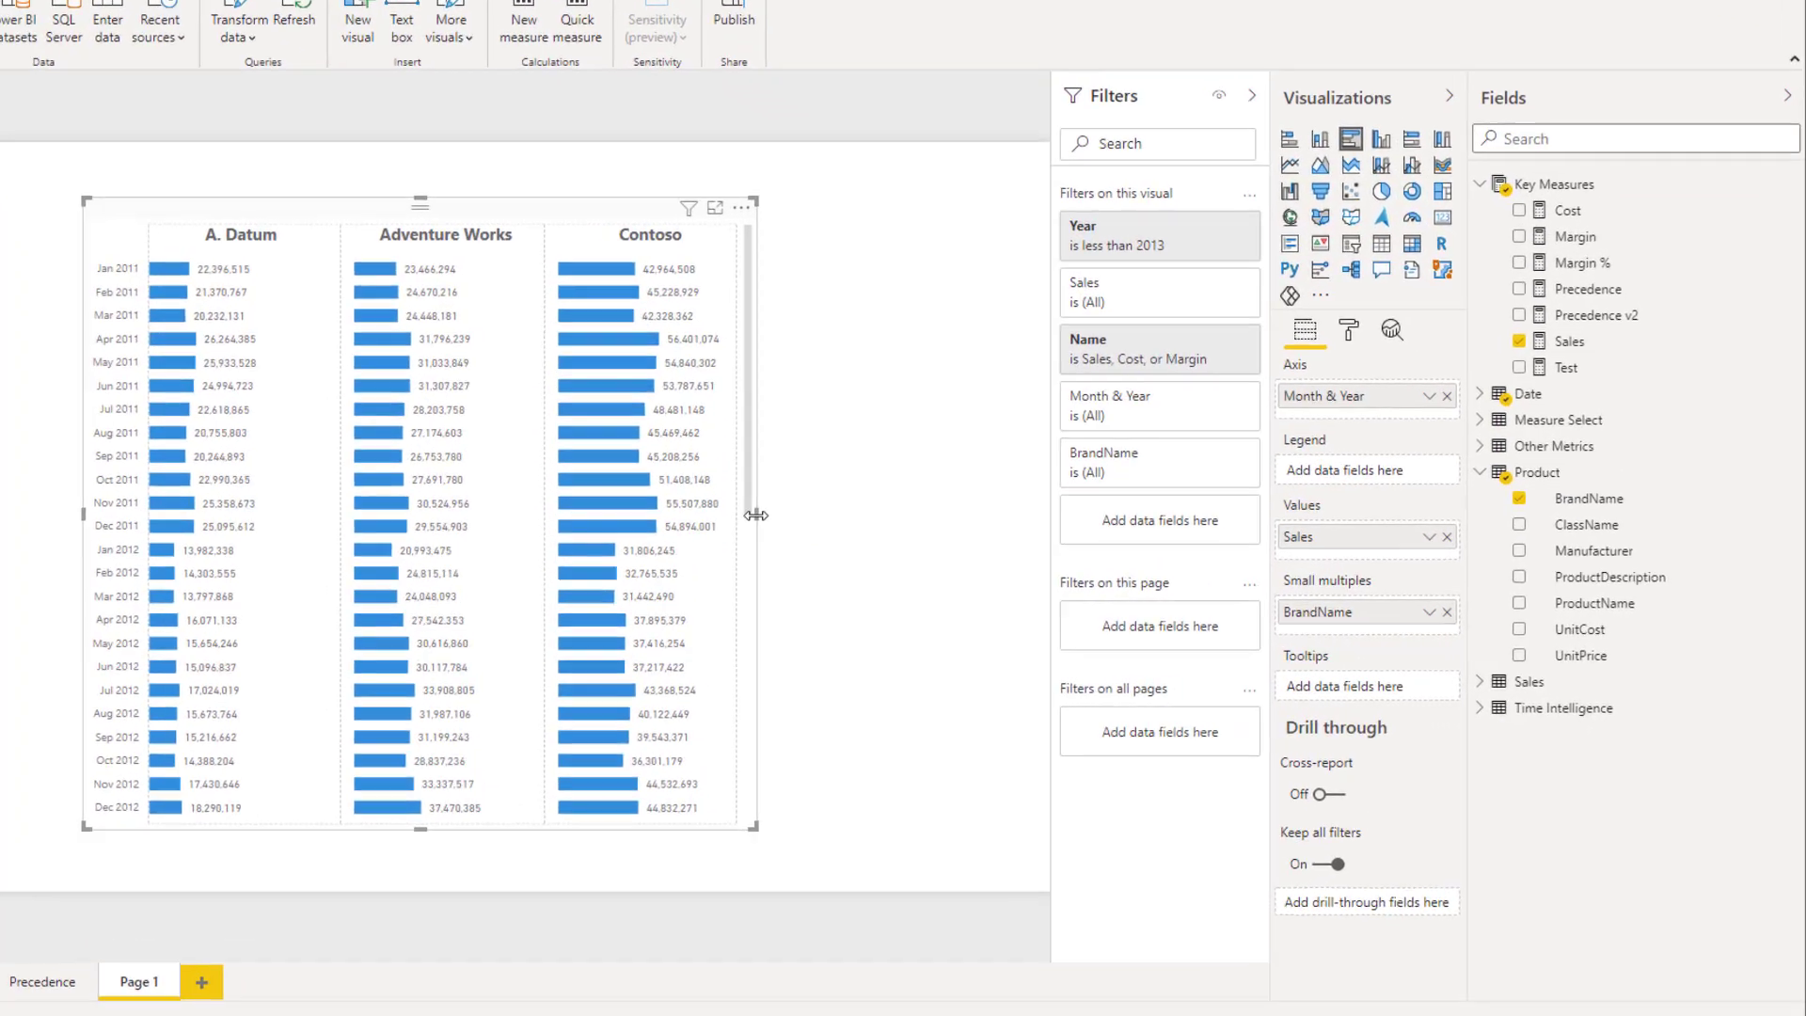
drag(900, 534, 1083, 536)
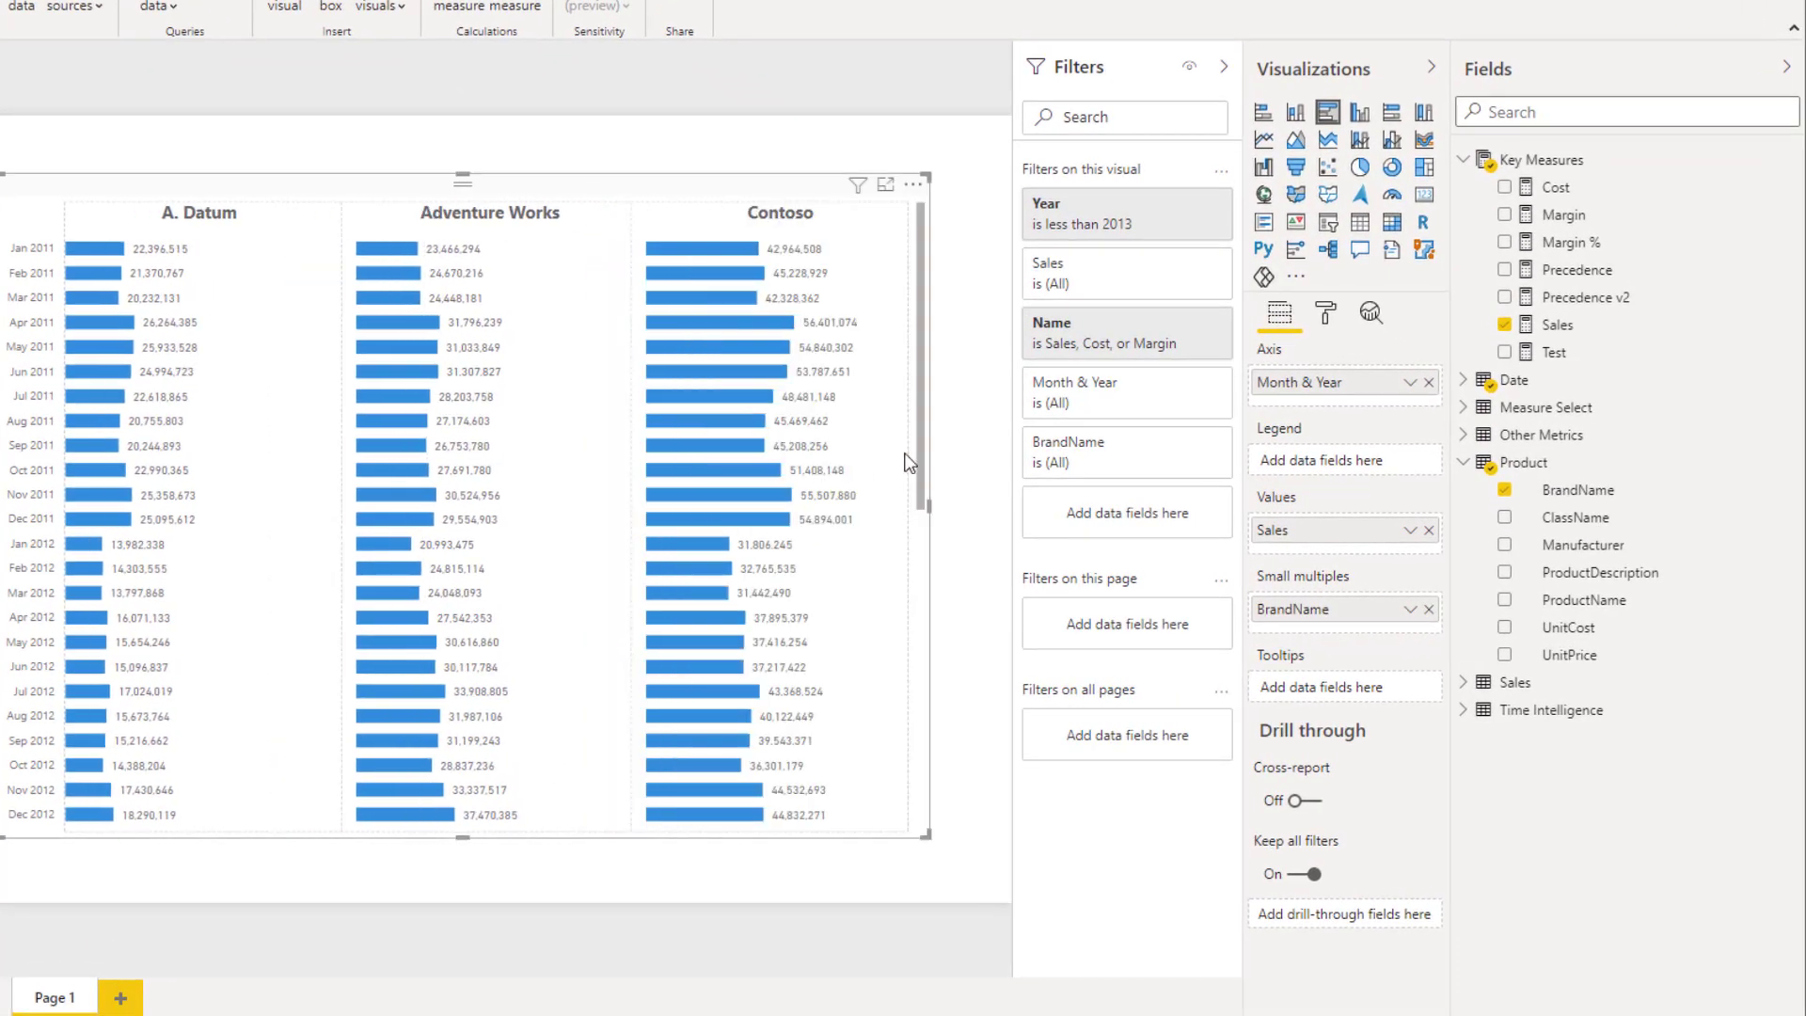
drag(921, 489, 950, 788)
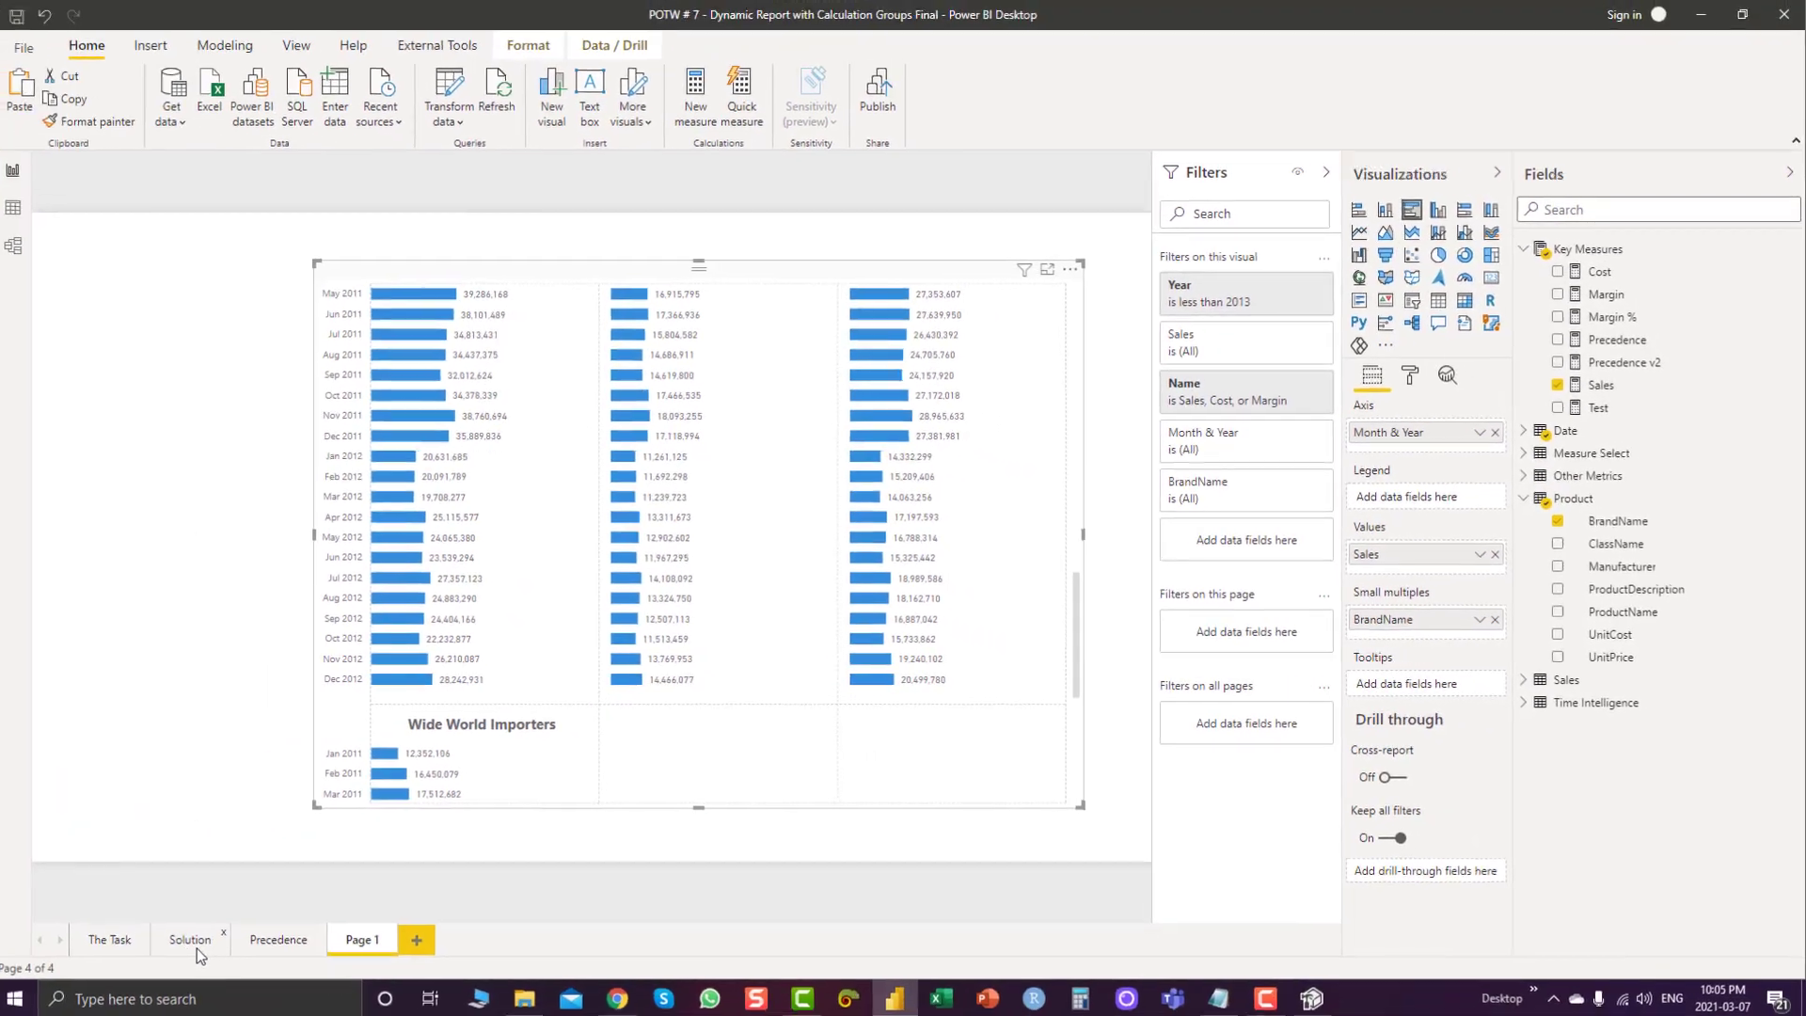
click(198, 940)
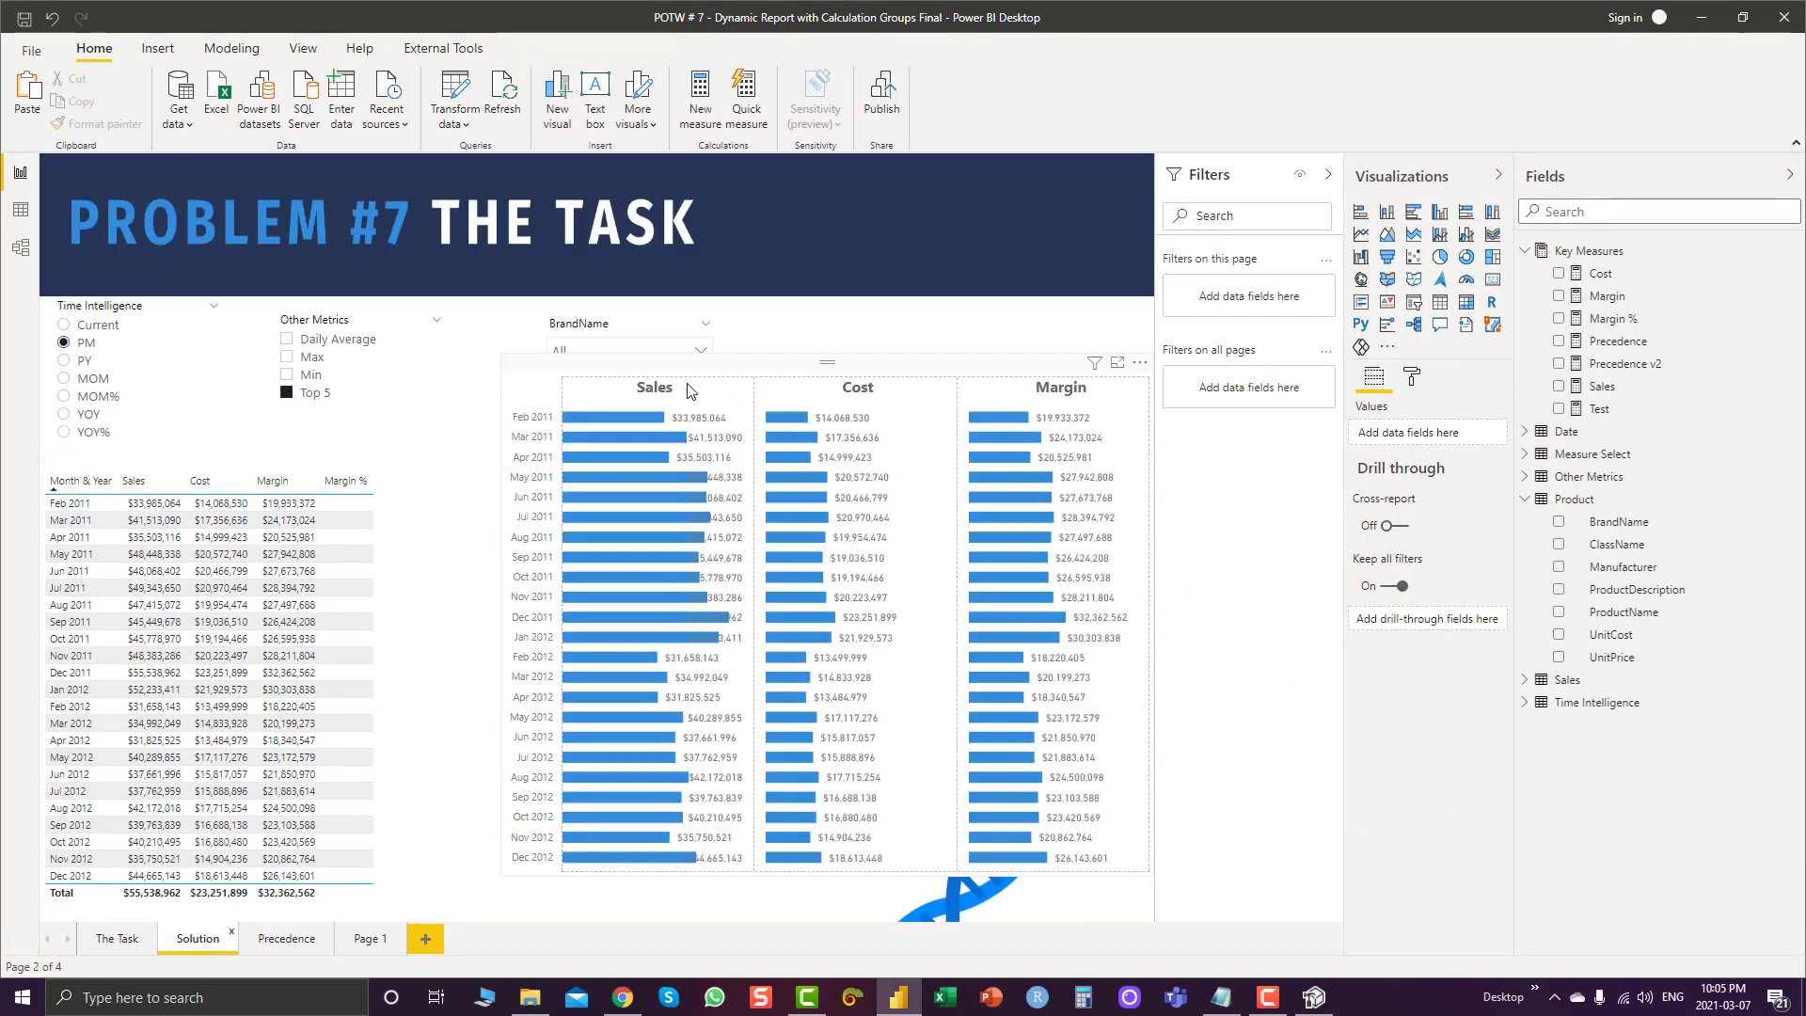
In the Sales, Cost and Margin chart's grid layout formatting, try the All gridlines and Horizontal gridlines options
click(1015, 377)
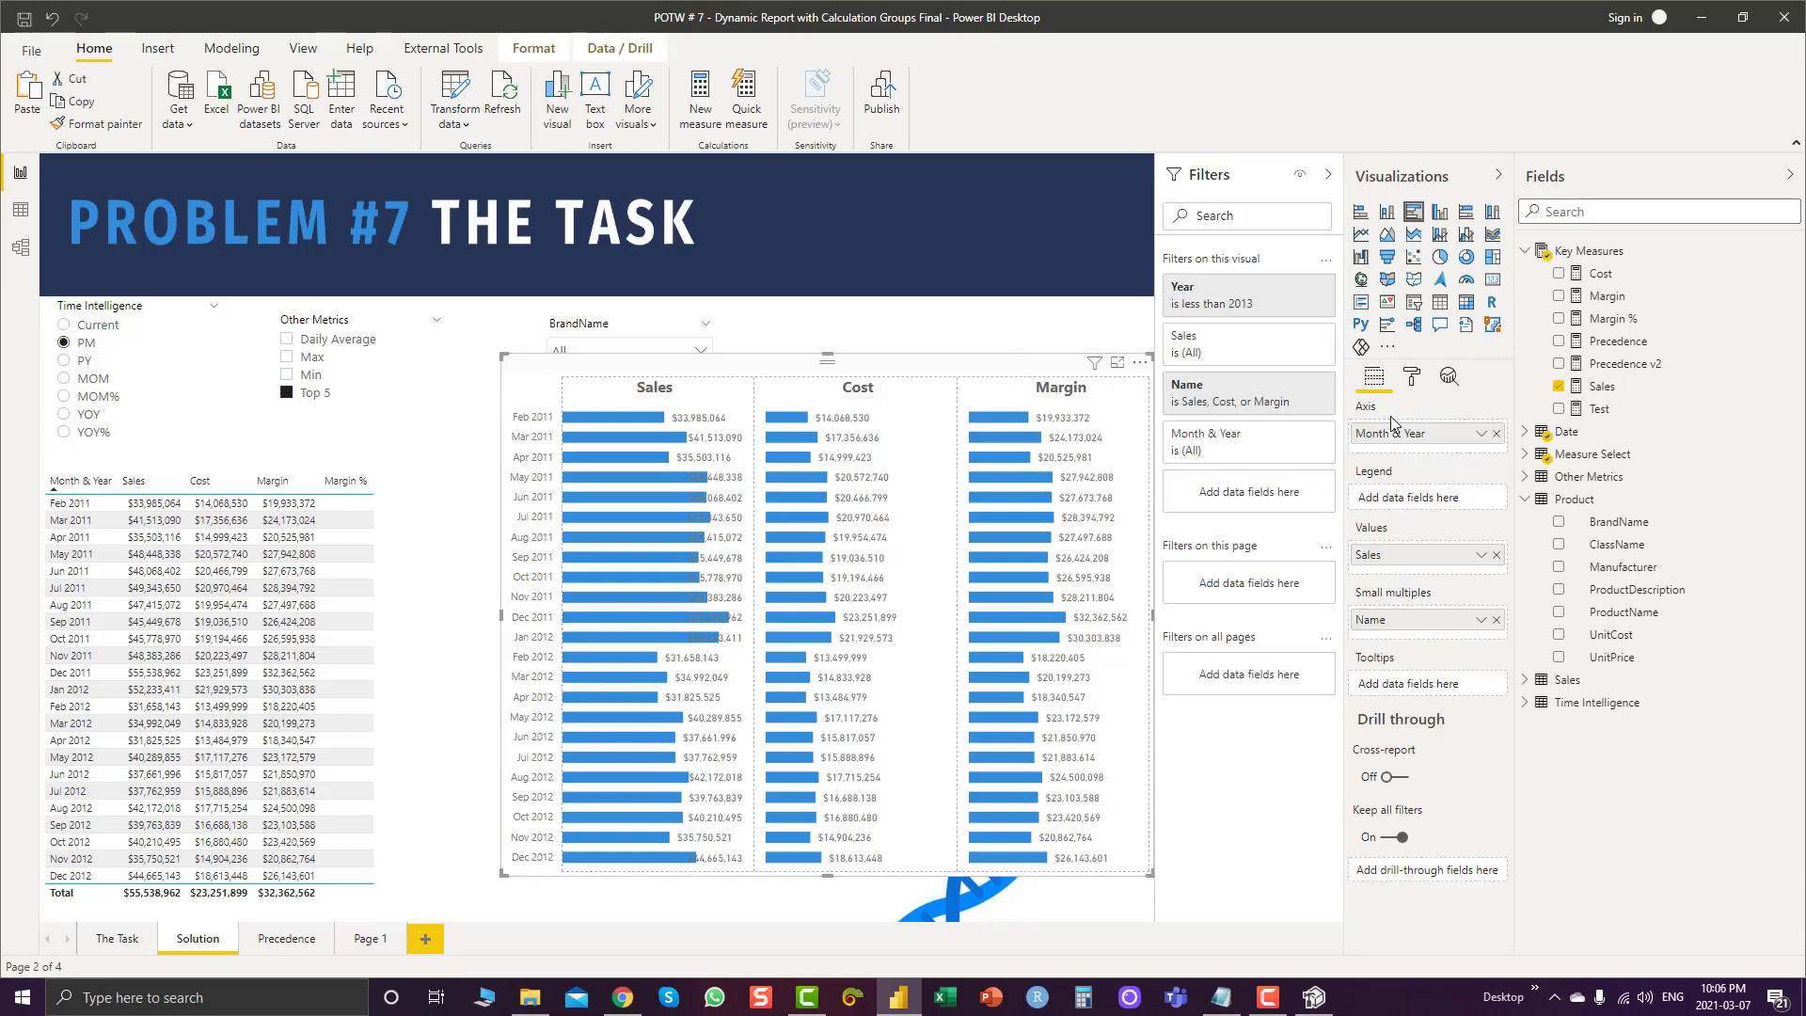
click(1412, 377)
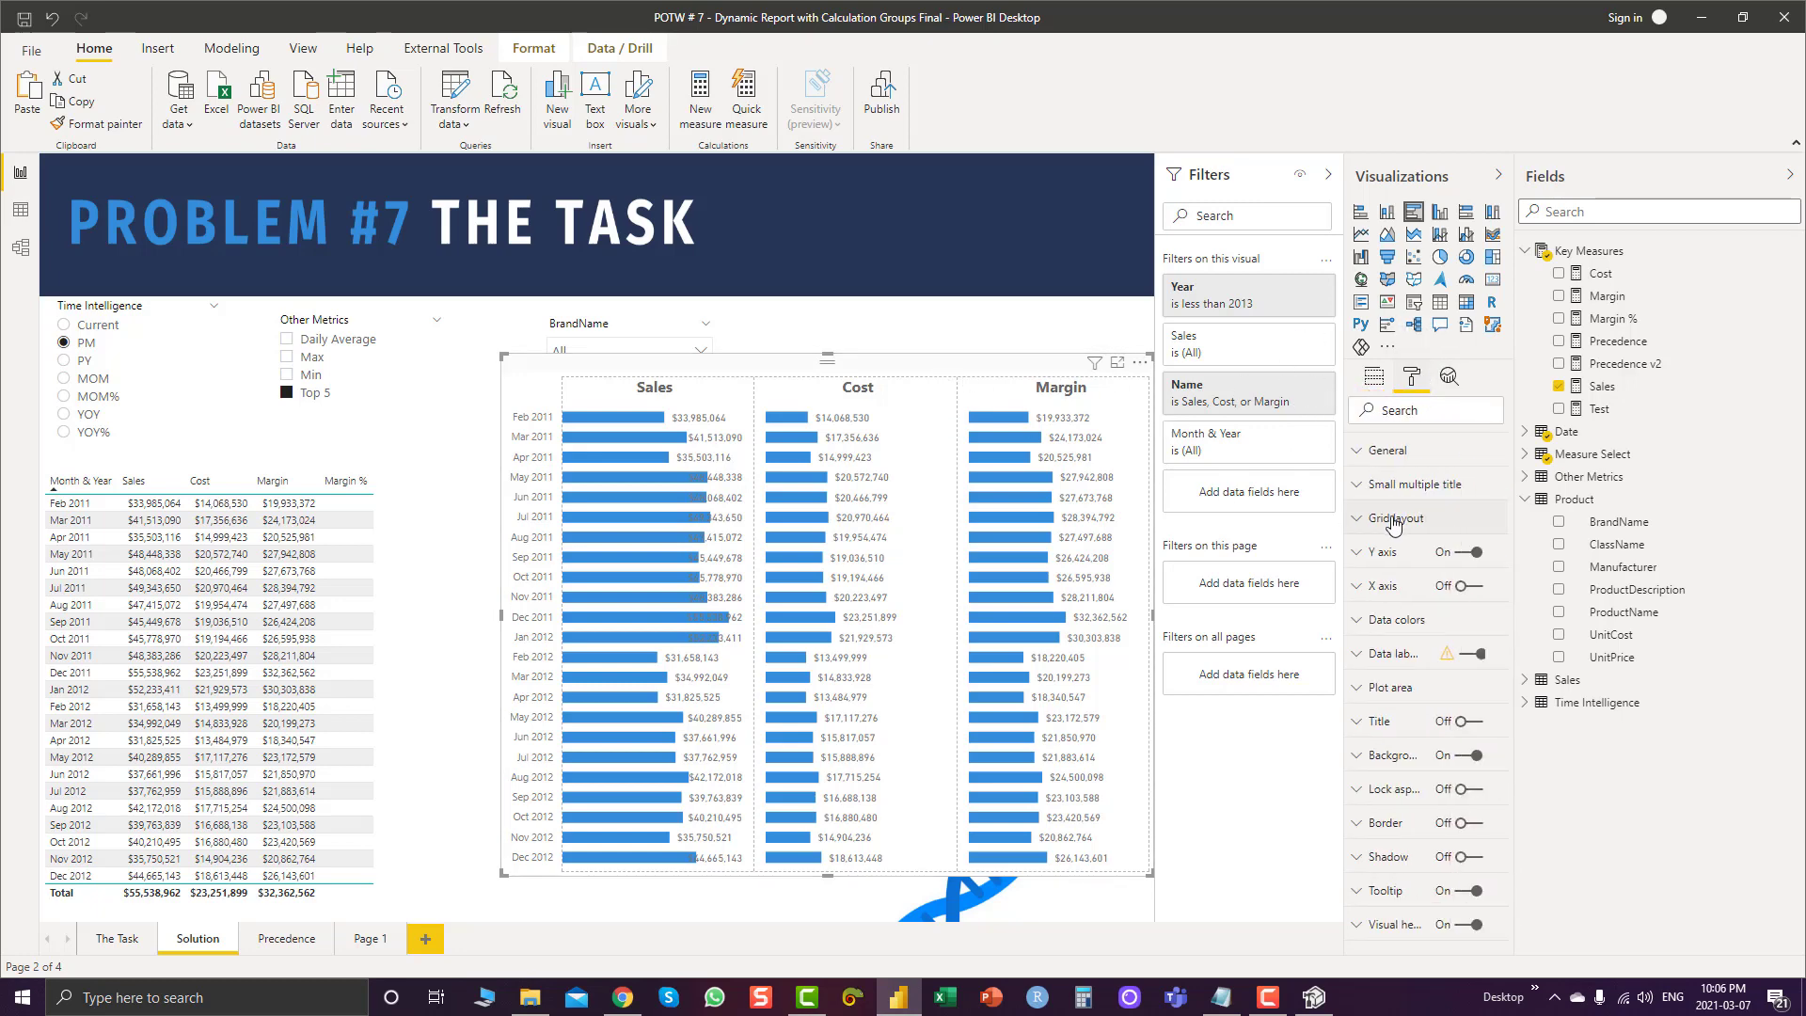
click(1397, 520)
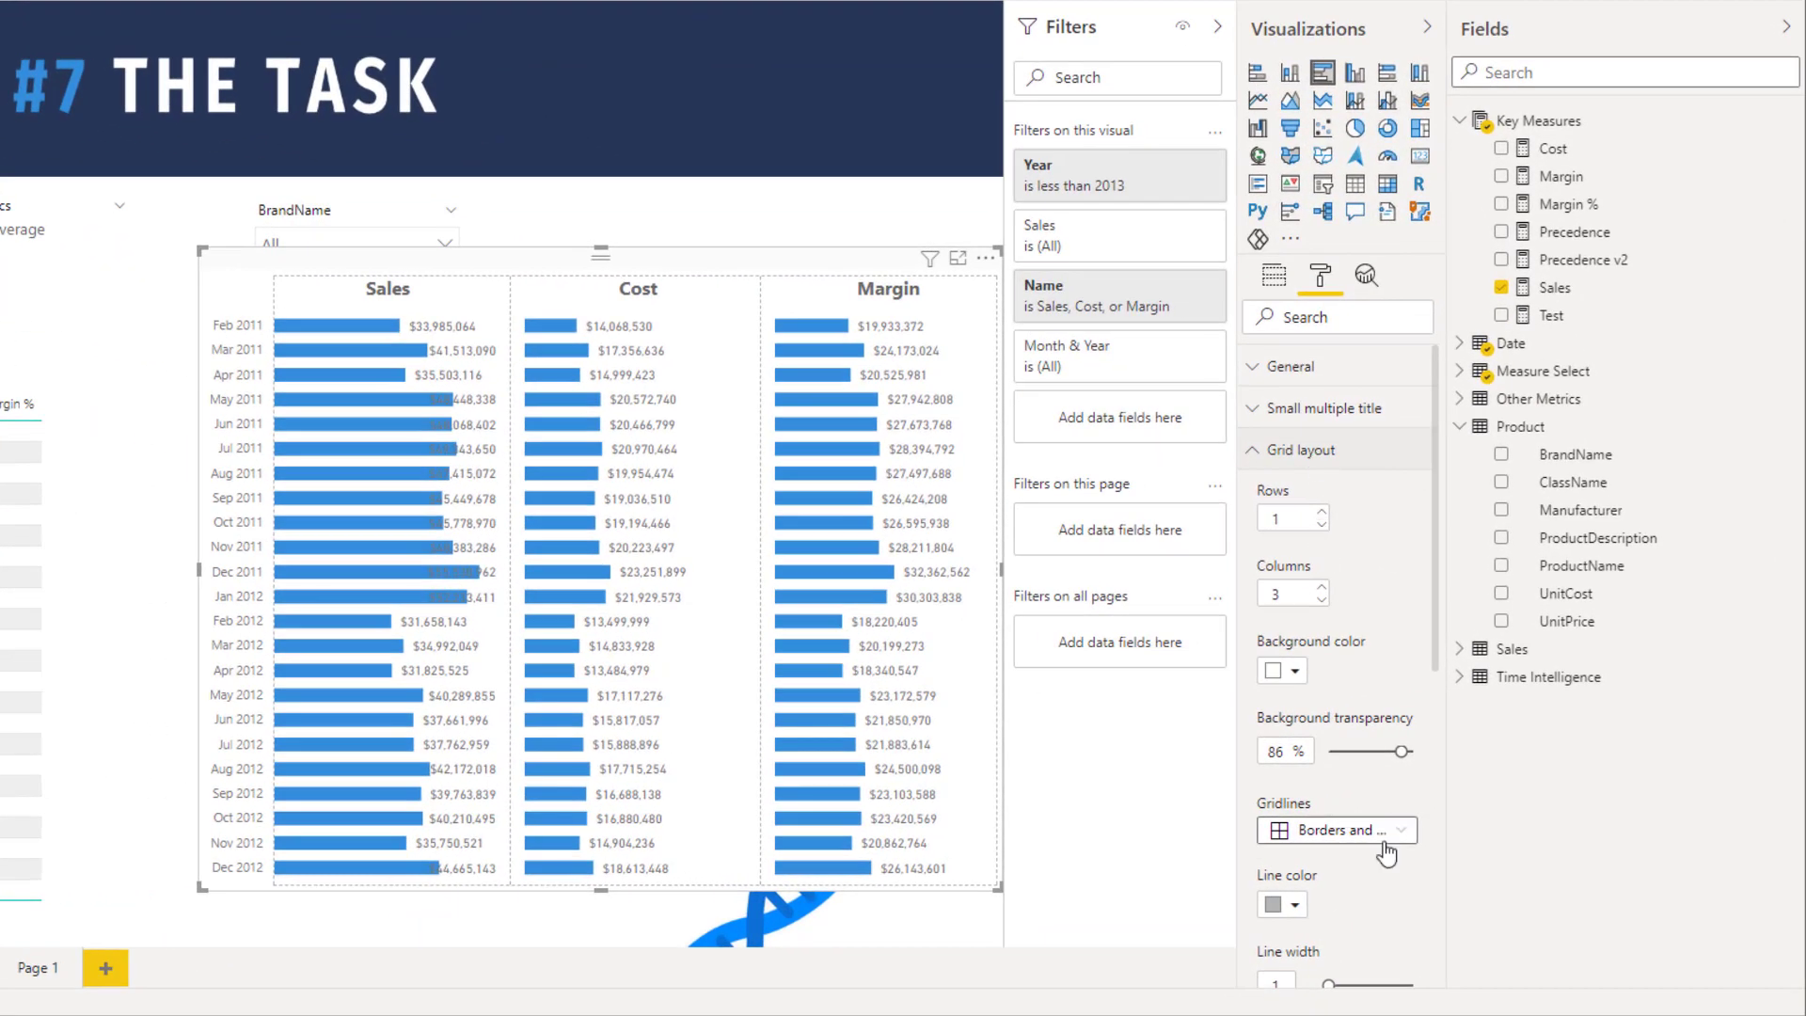
scroll(1386, 851, down, 1)
click(1400, 717)
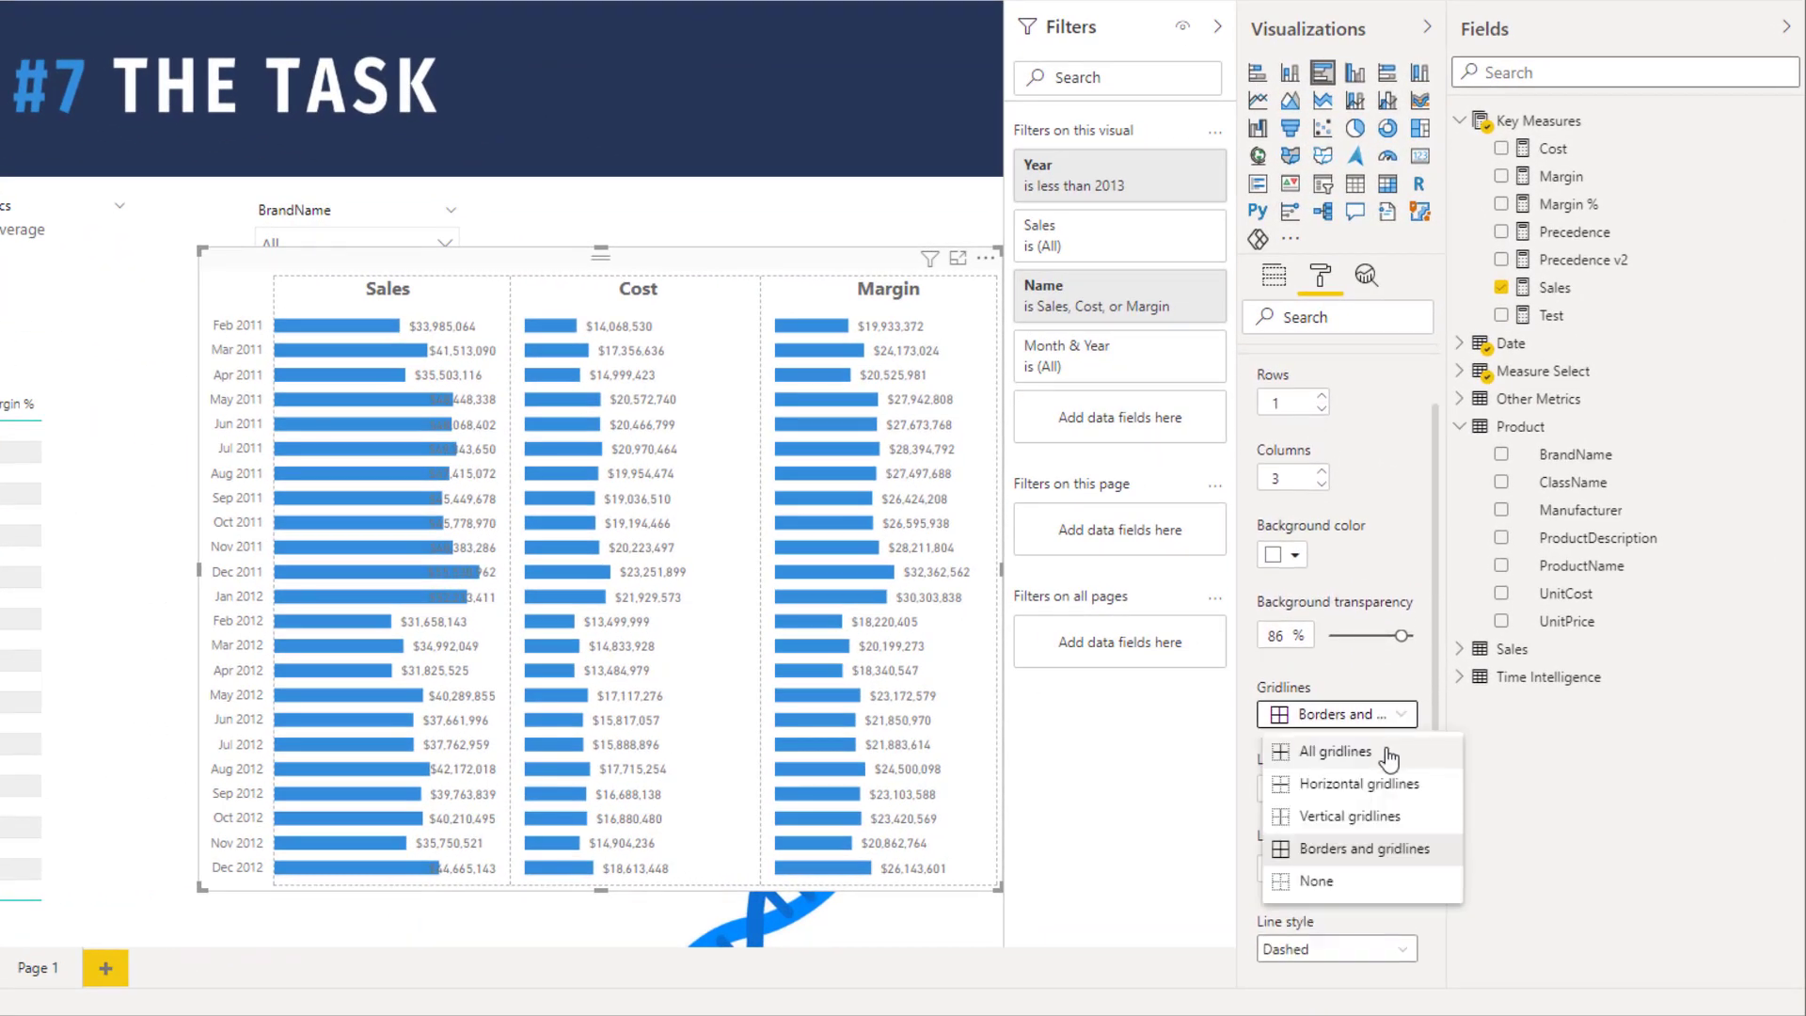
click(1335, 752)
click(1390, 720)
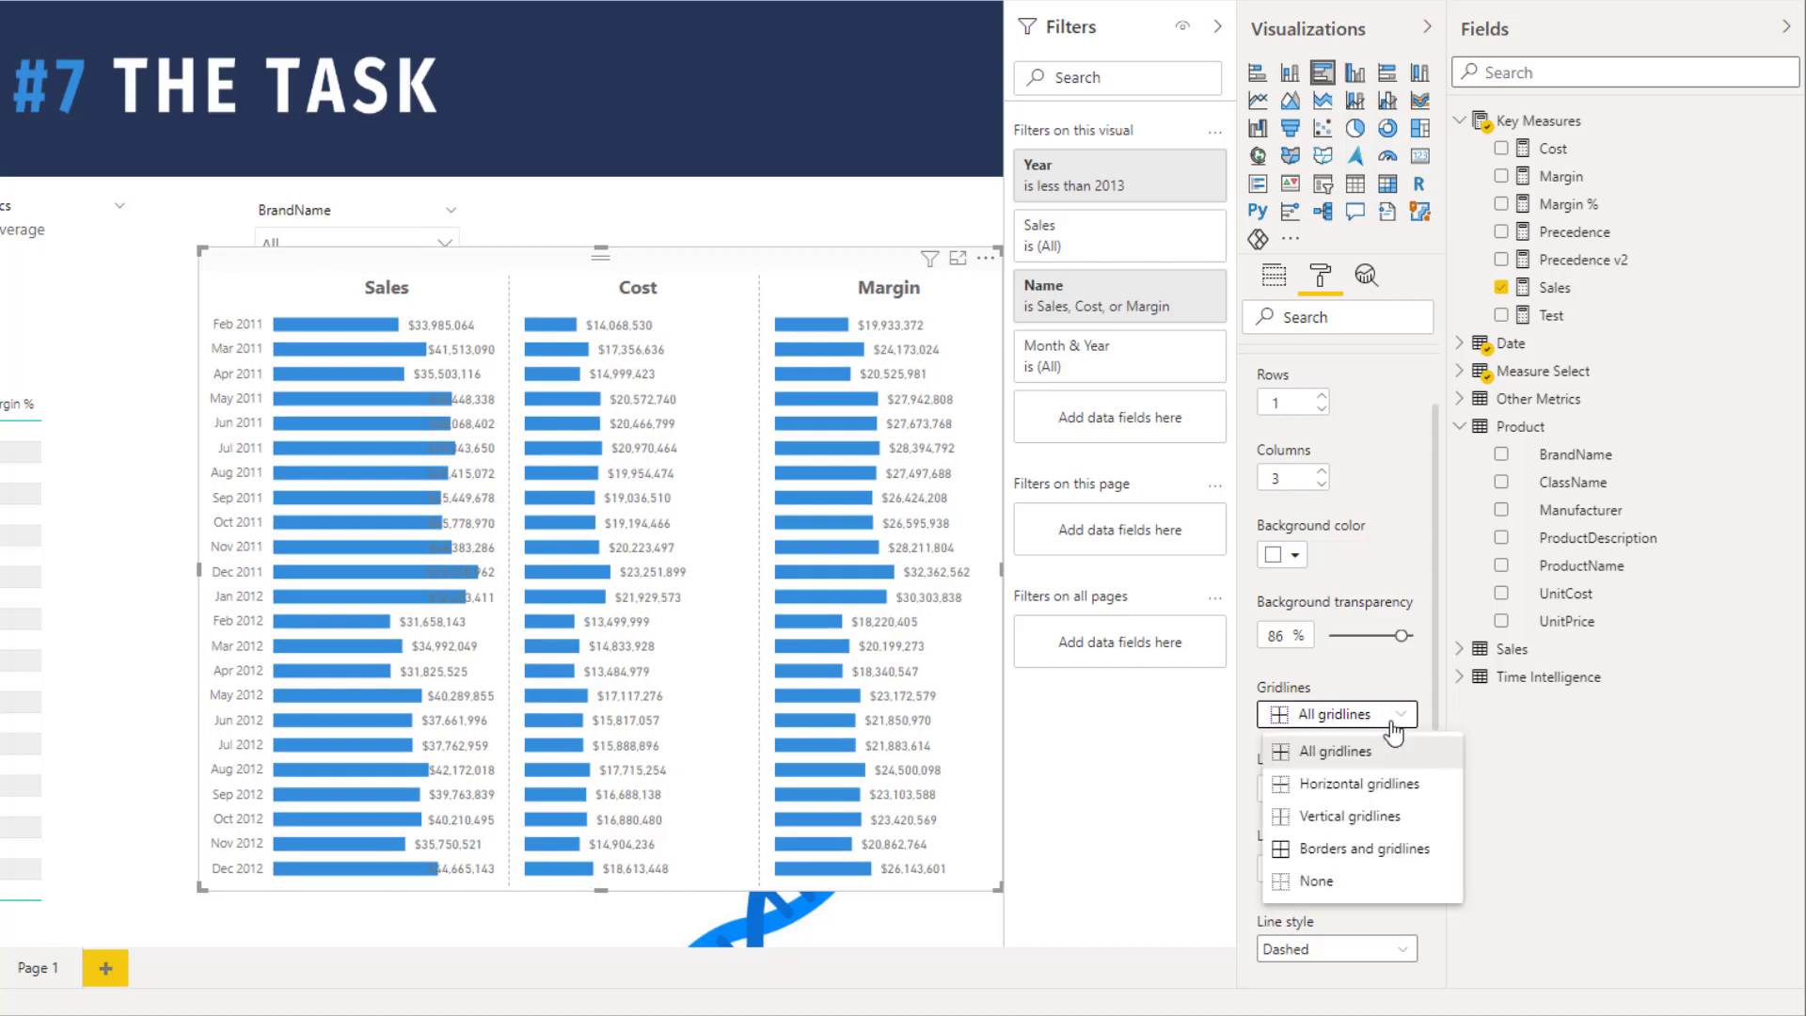
click(1366, 786)
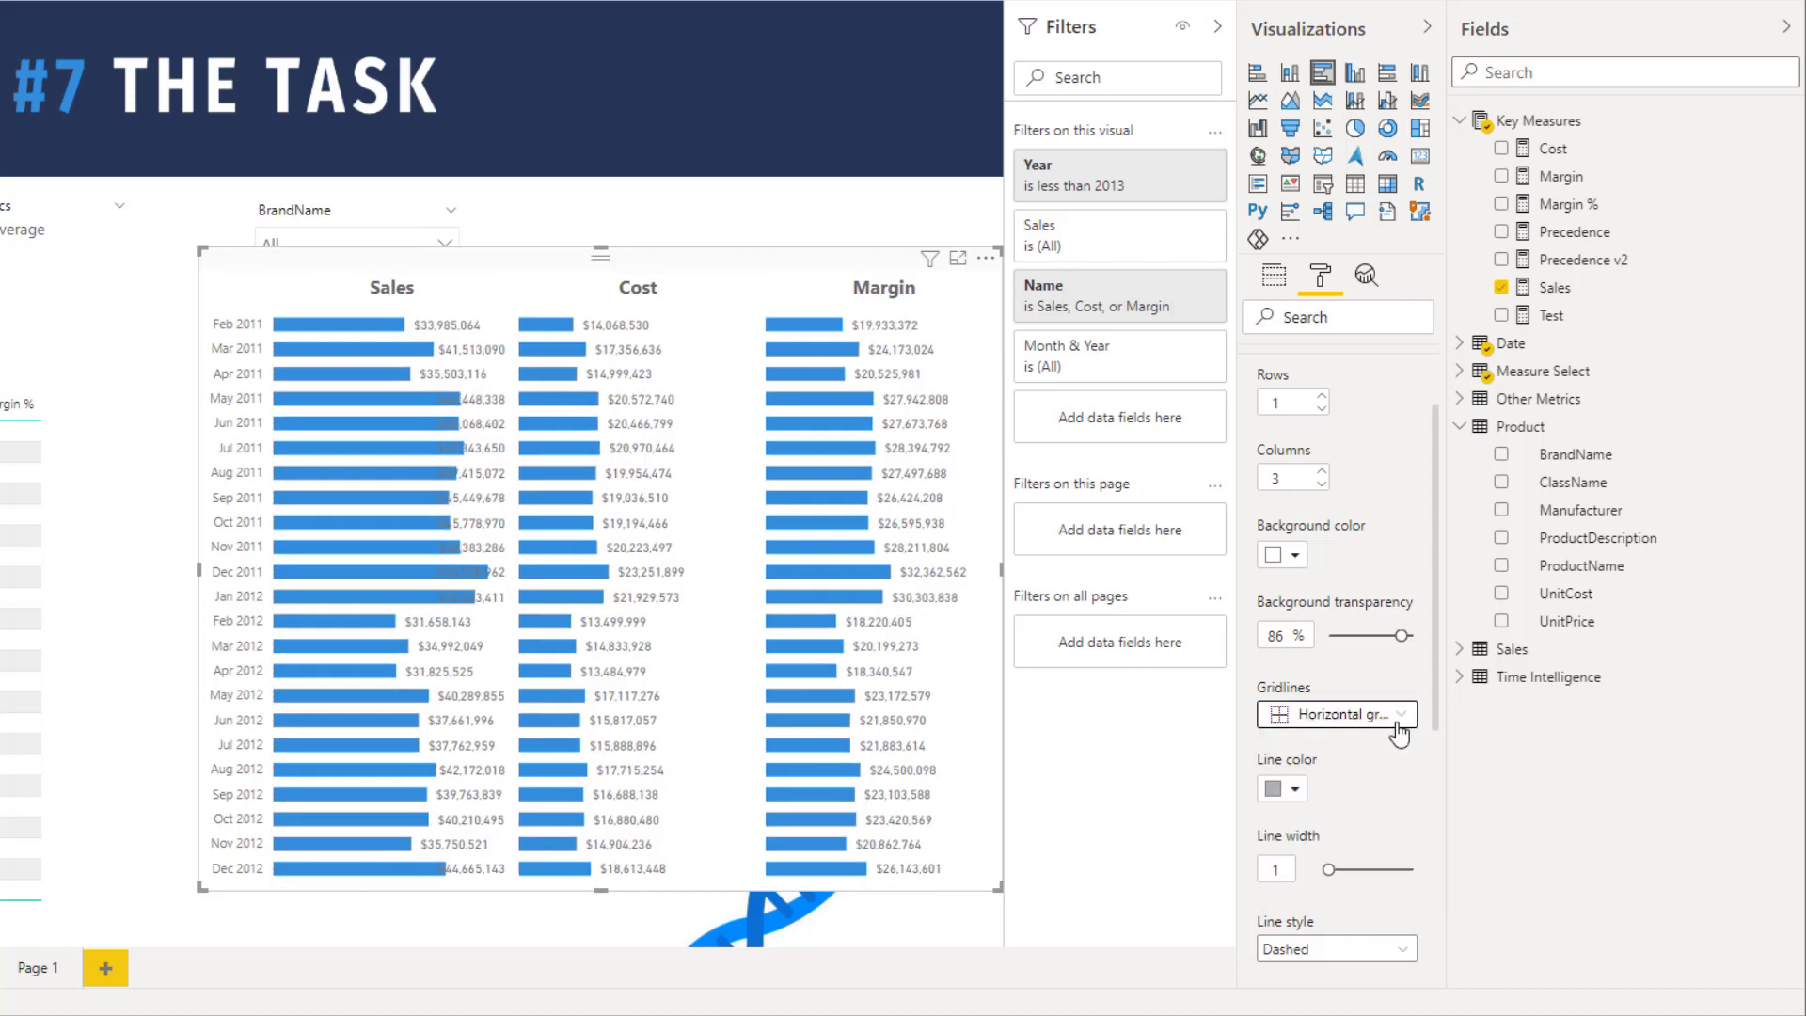
Set the small multiples chart's gridlines back to Borders and gridlines and deselect the chart
click(1402, 720)
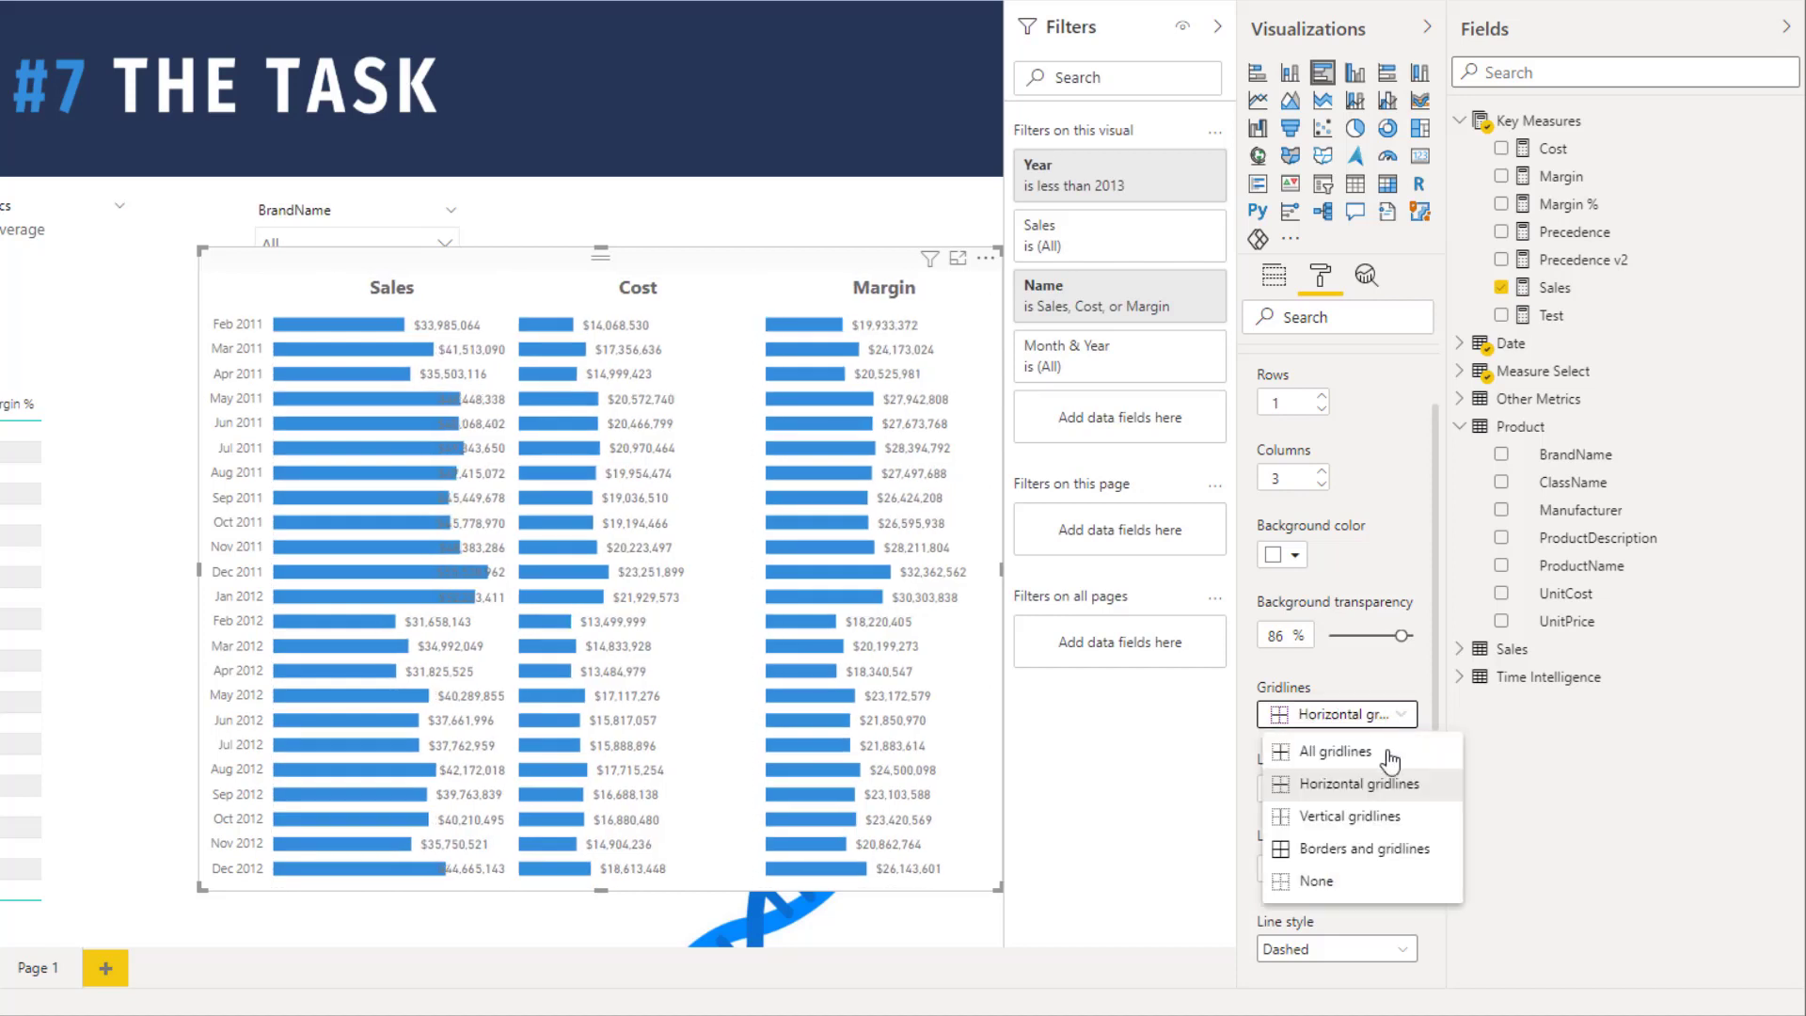
click(1362, 850)
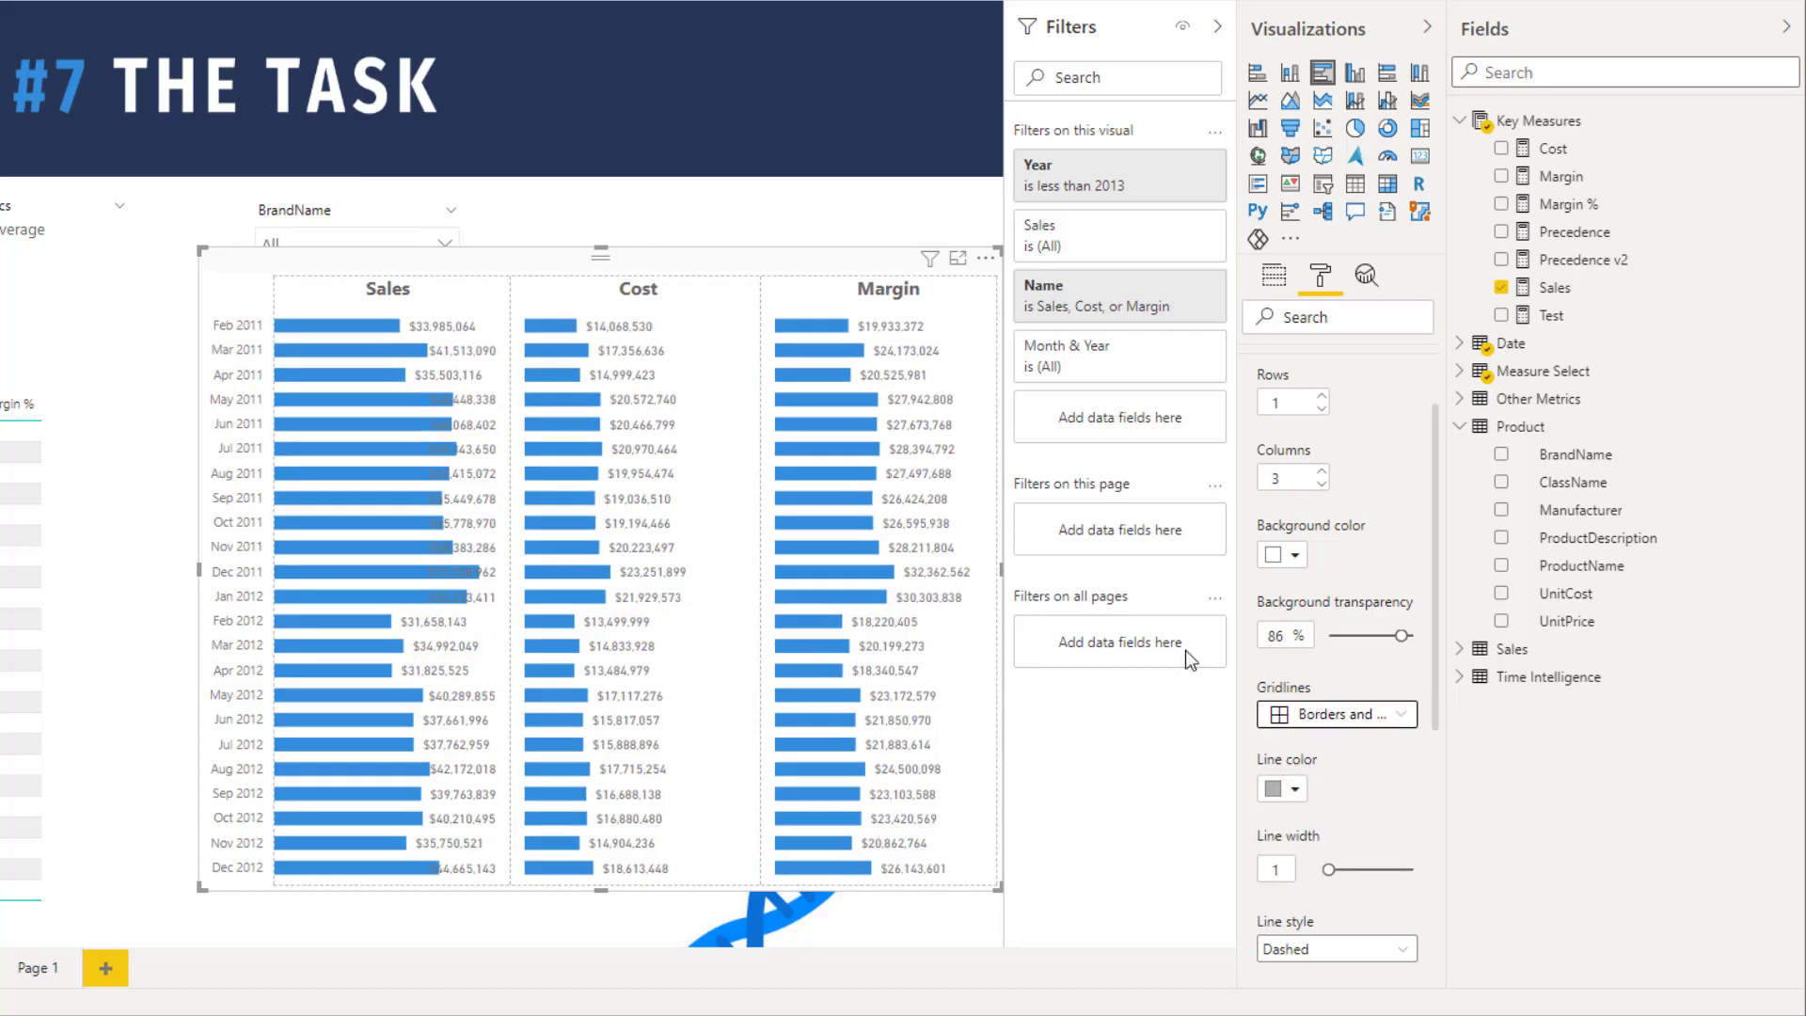
click(793, 211)
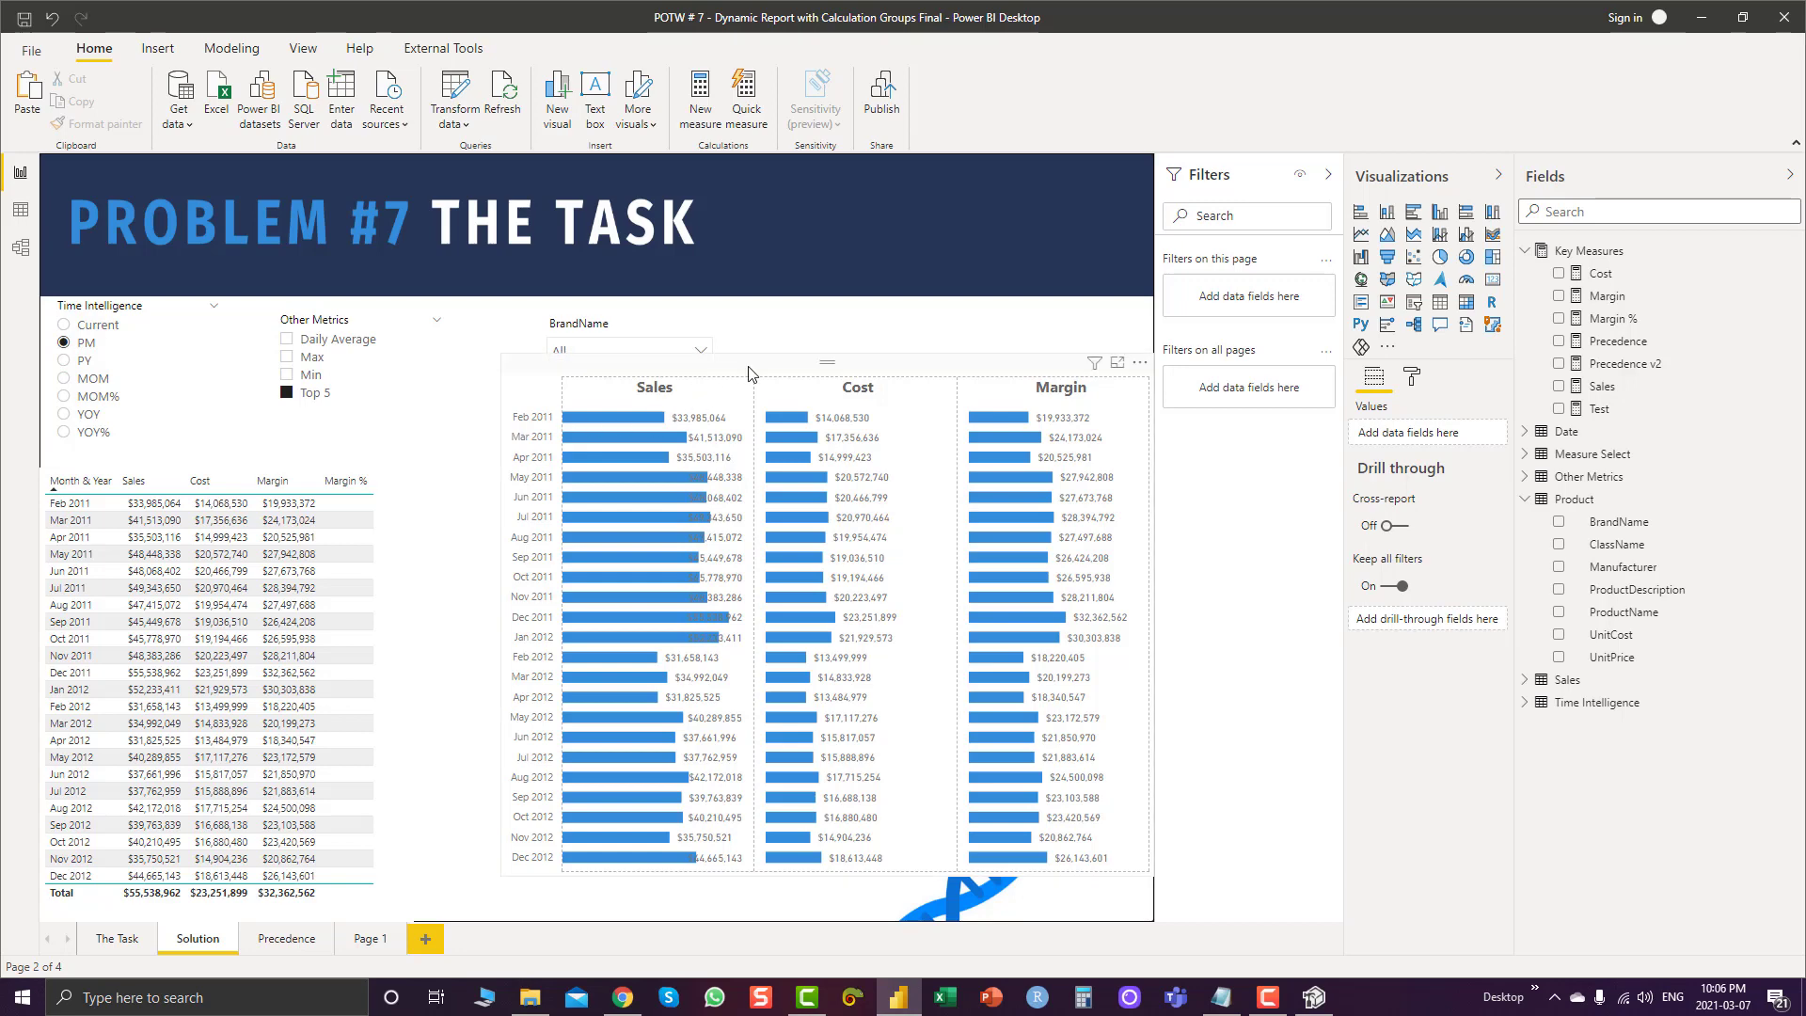
Switch to Tabular Editor, inspect the Ordinal property of the Sales and Margin items in Measure Select, and close Tabular Editor
click(811, 376)
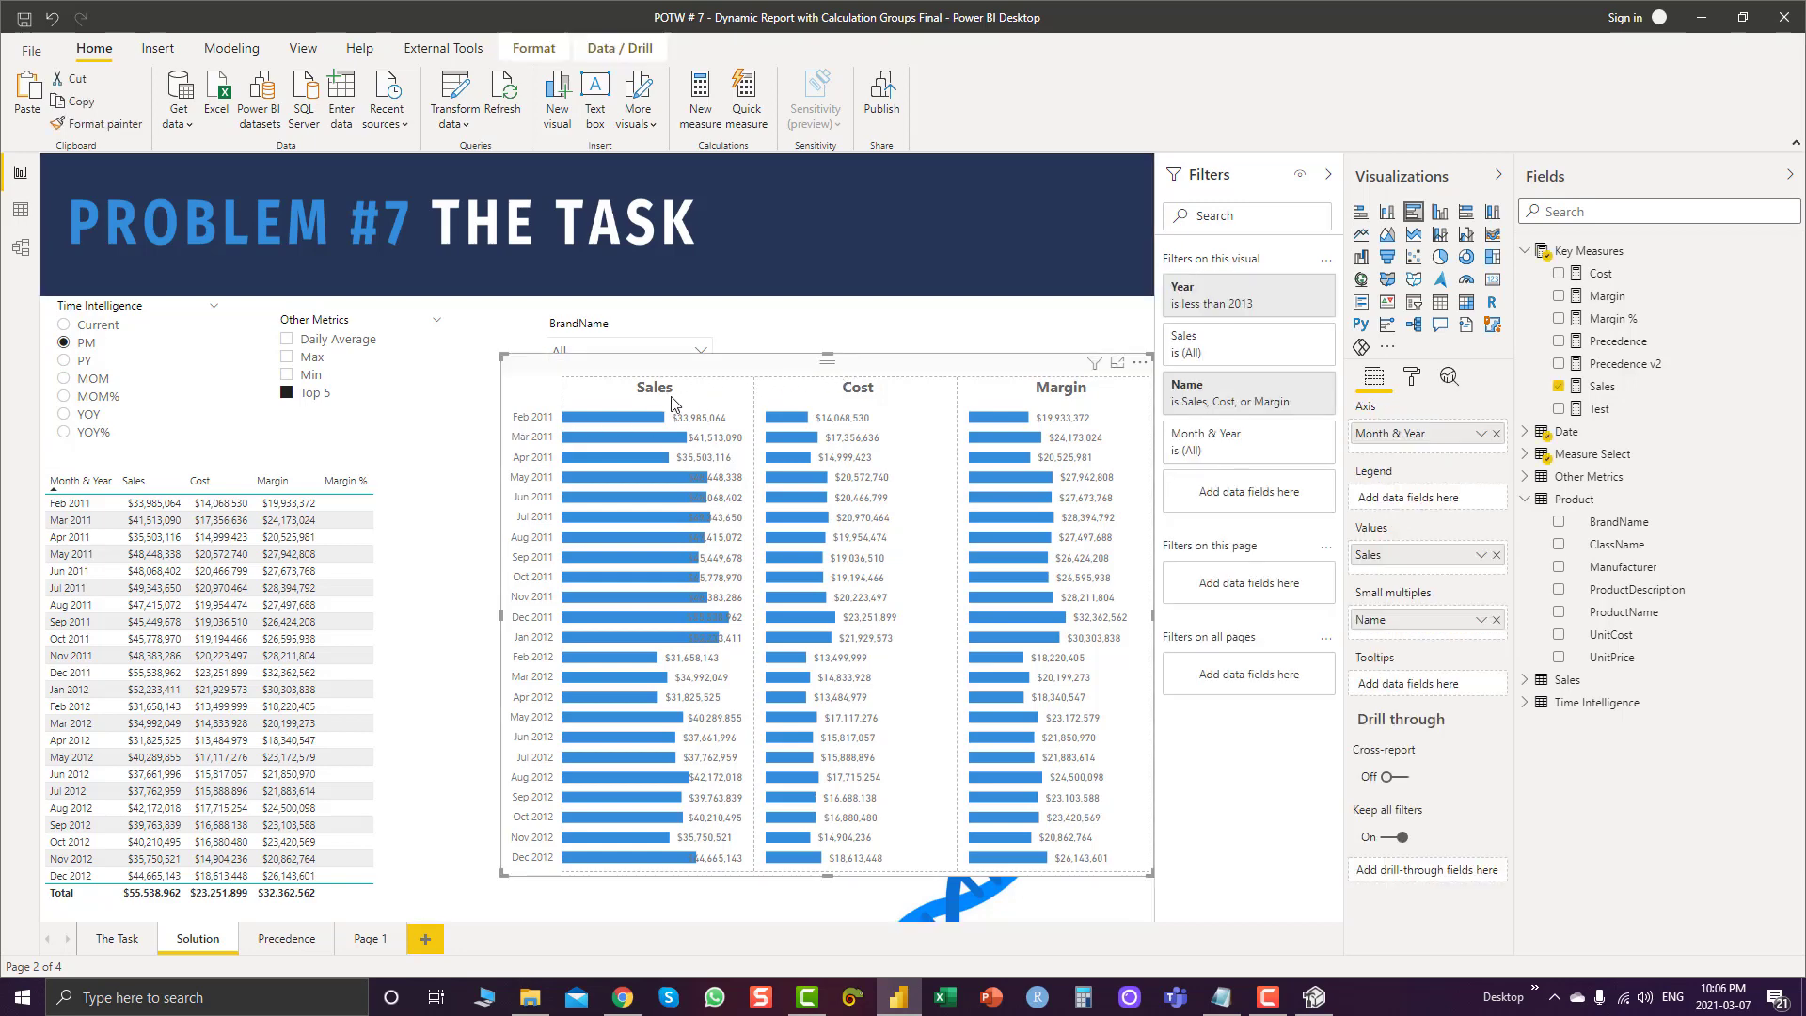
click(1321, 1007)
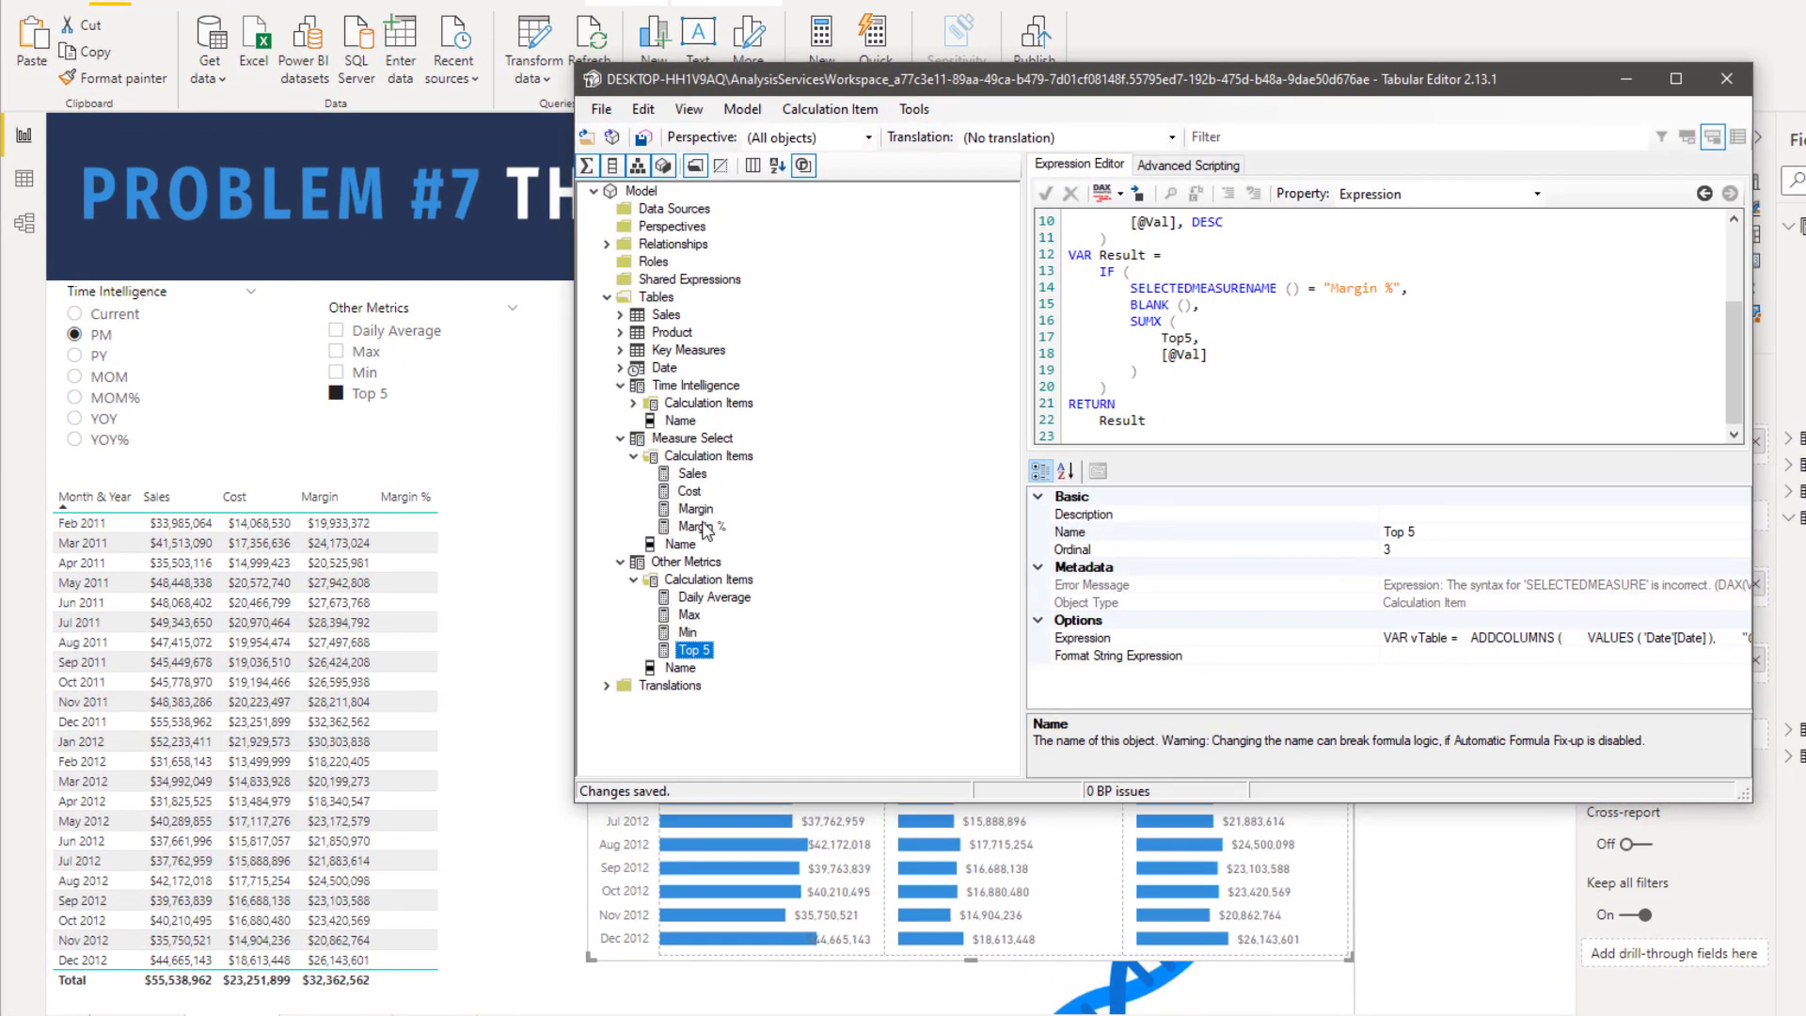
click(620, 439)
click(619, 439)
click(699, 476)
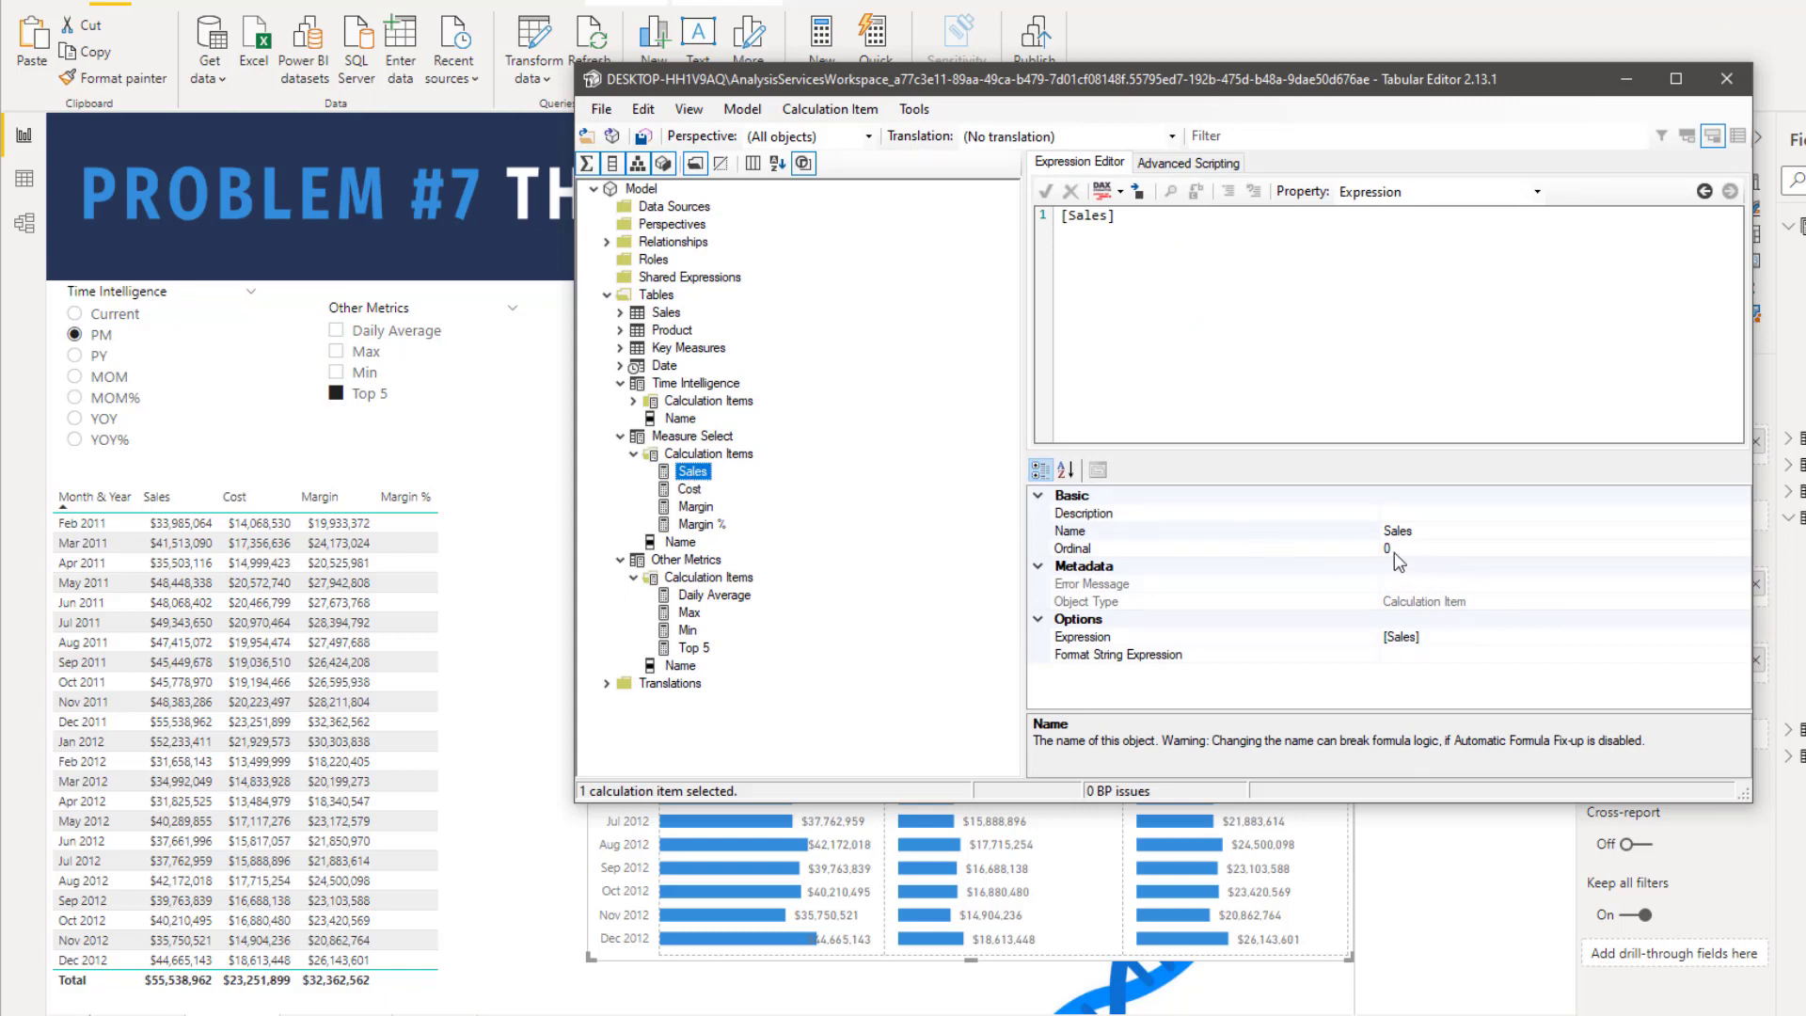
click(698, 508)
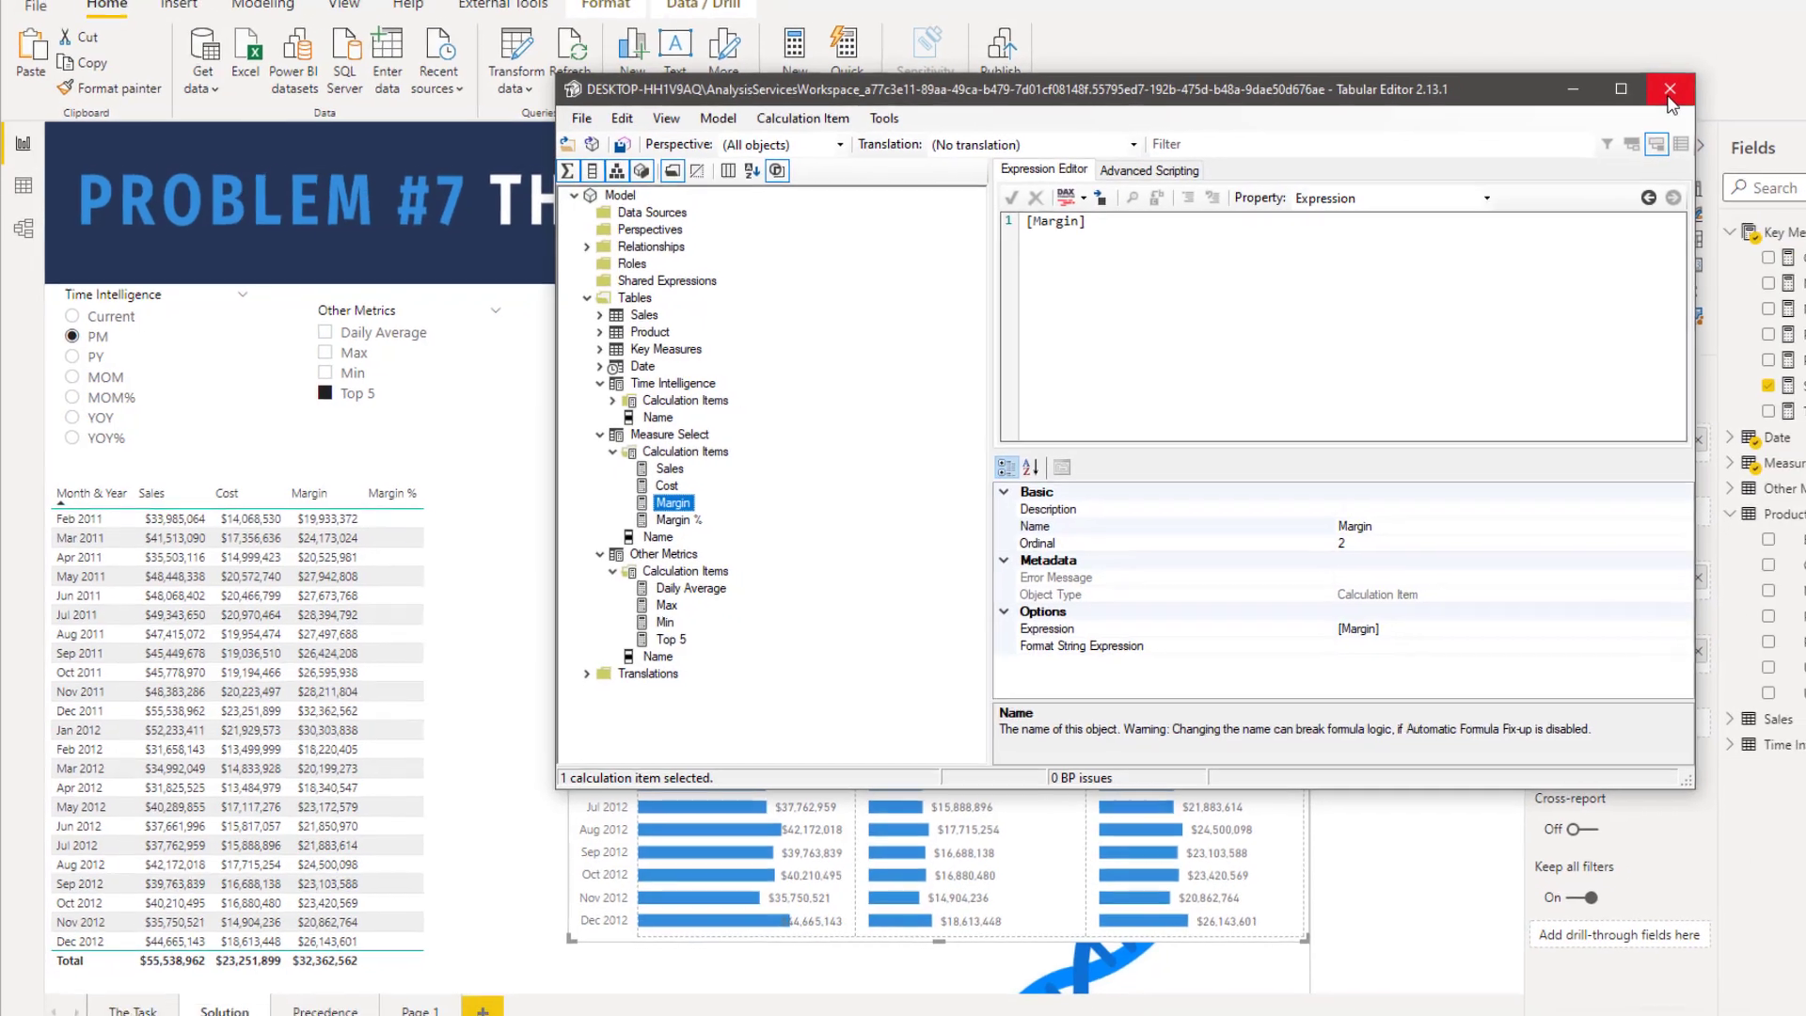
click(1726, 81)
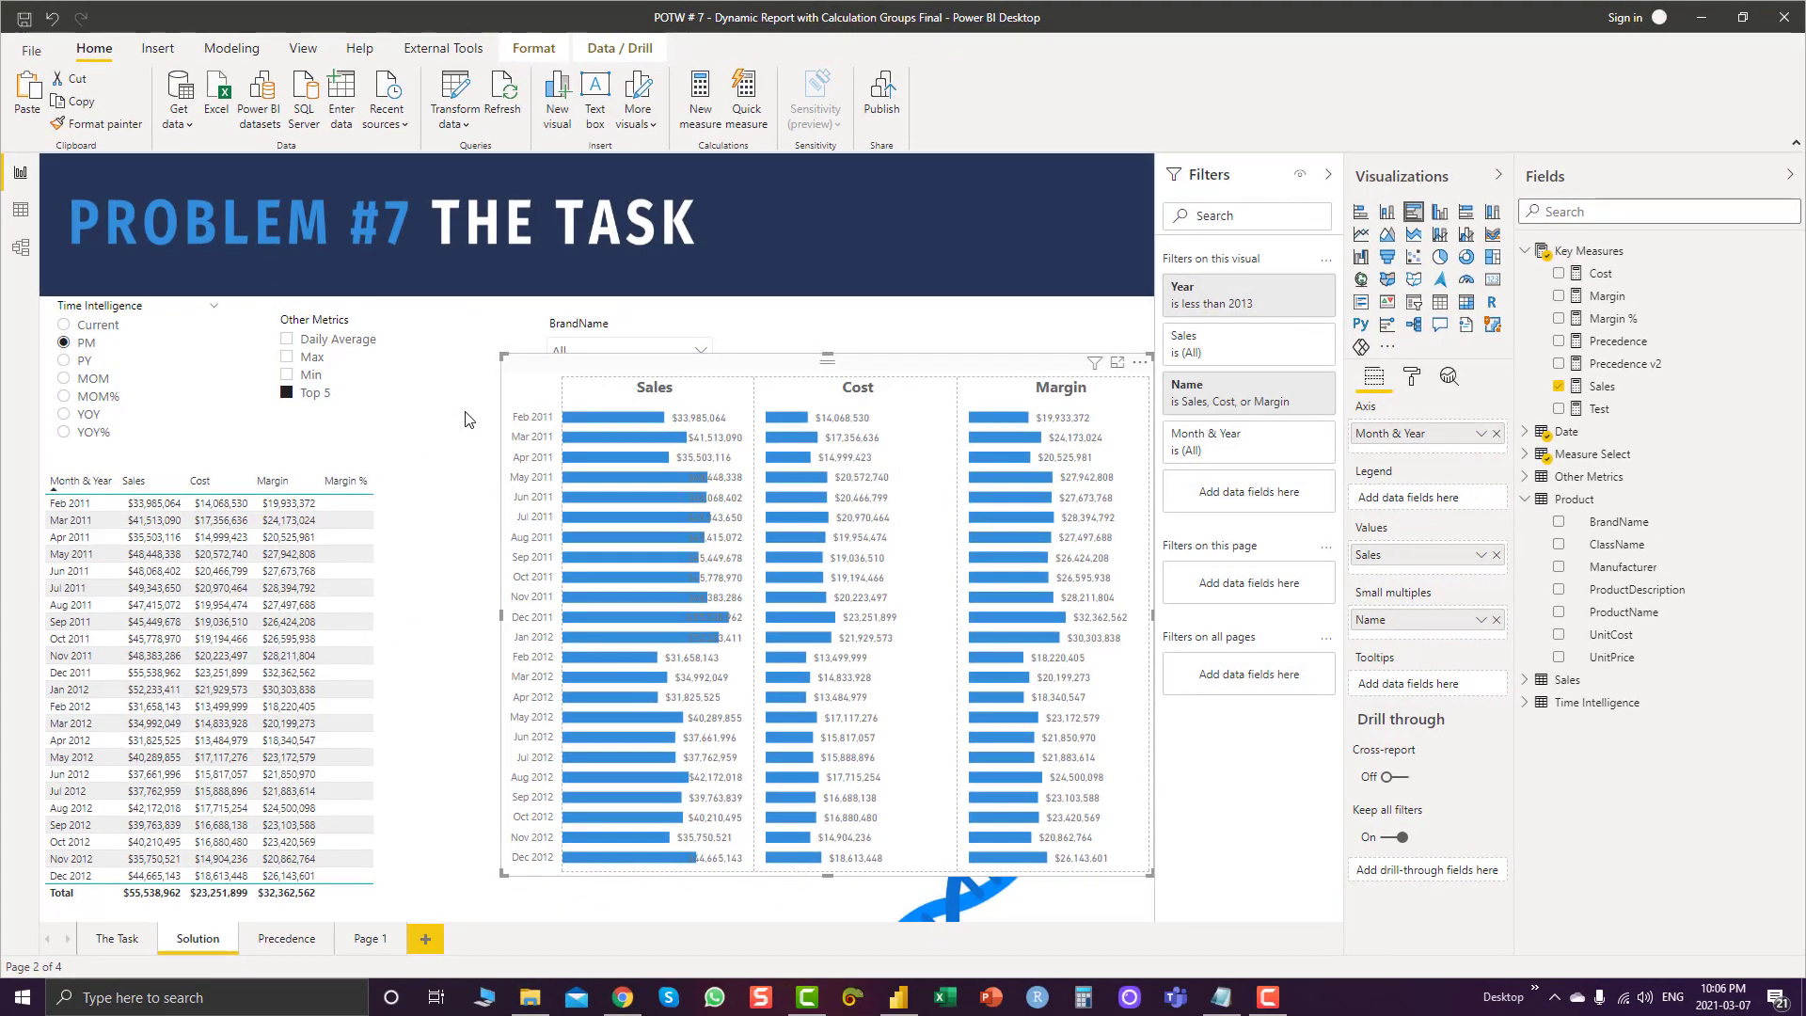